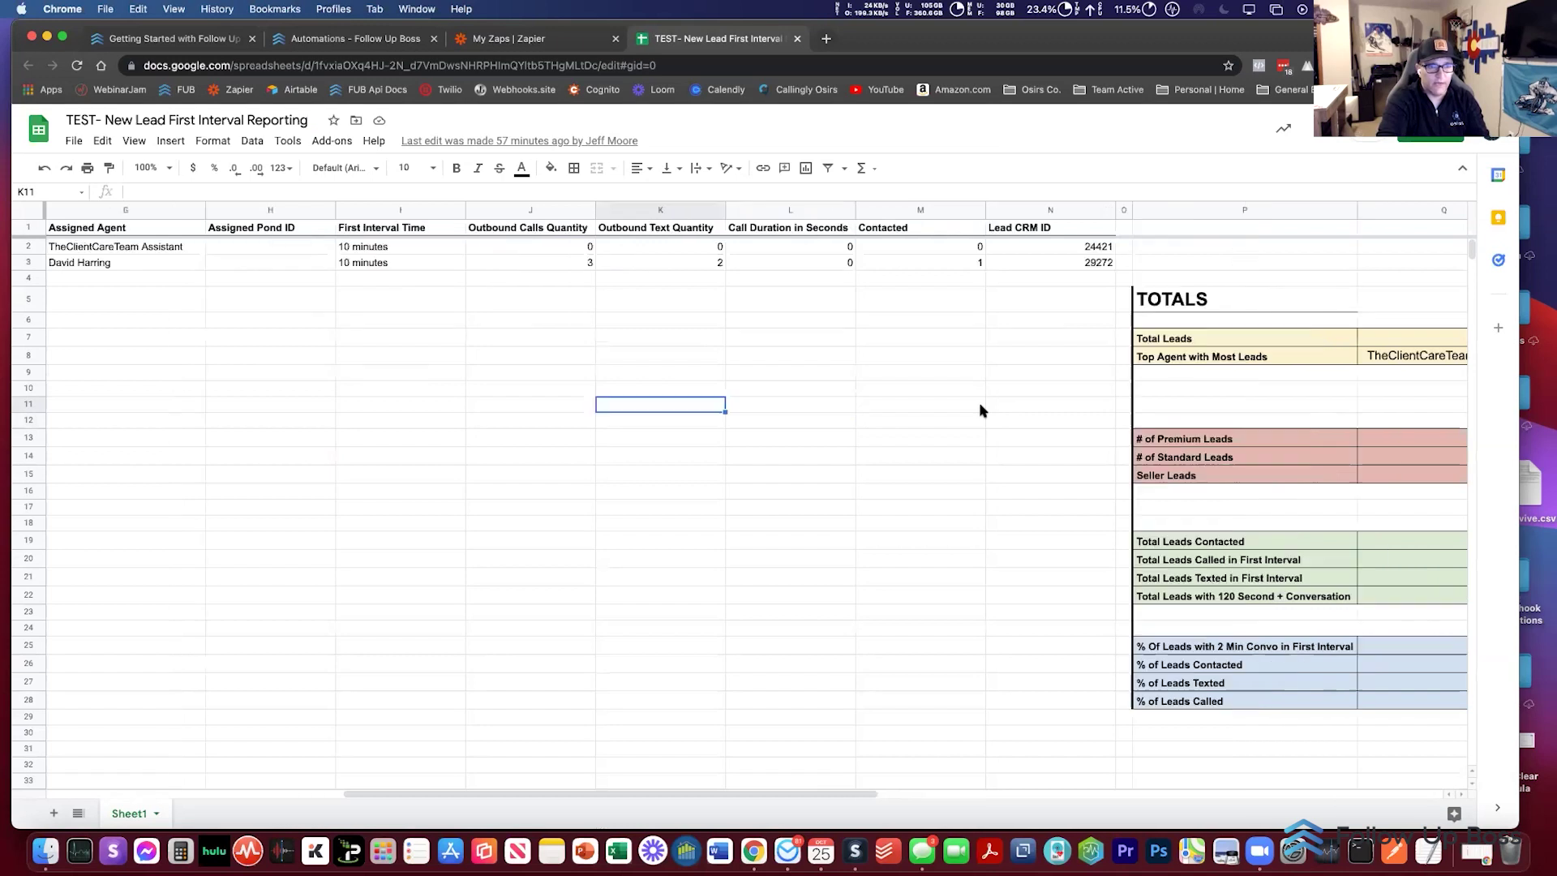
Step: Review the sheet's lead columns and inspect the Total Leads and Top Agent with Most Leads formulas in the TOTALS block
scroll(980, 410, "left", 4)
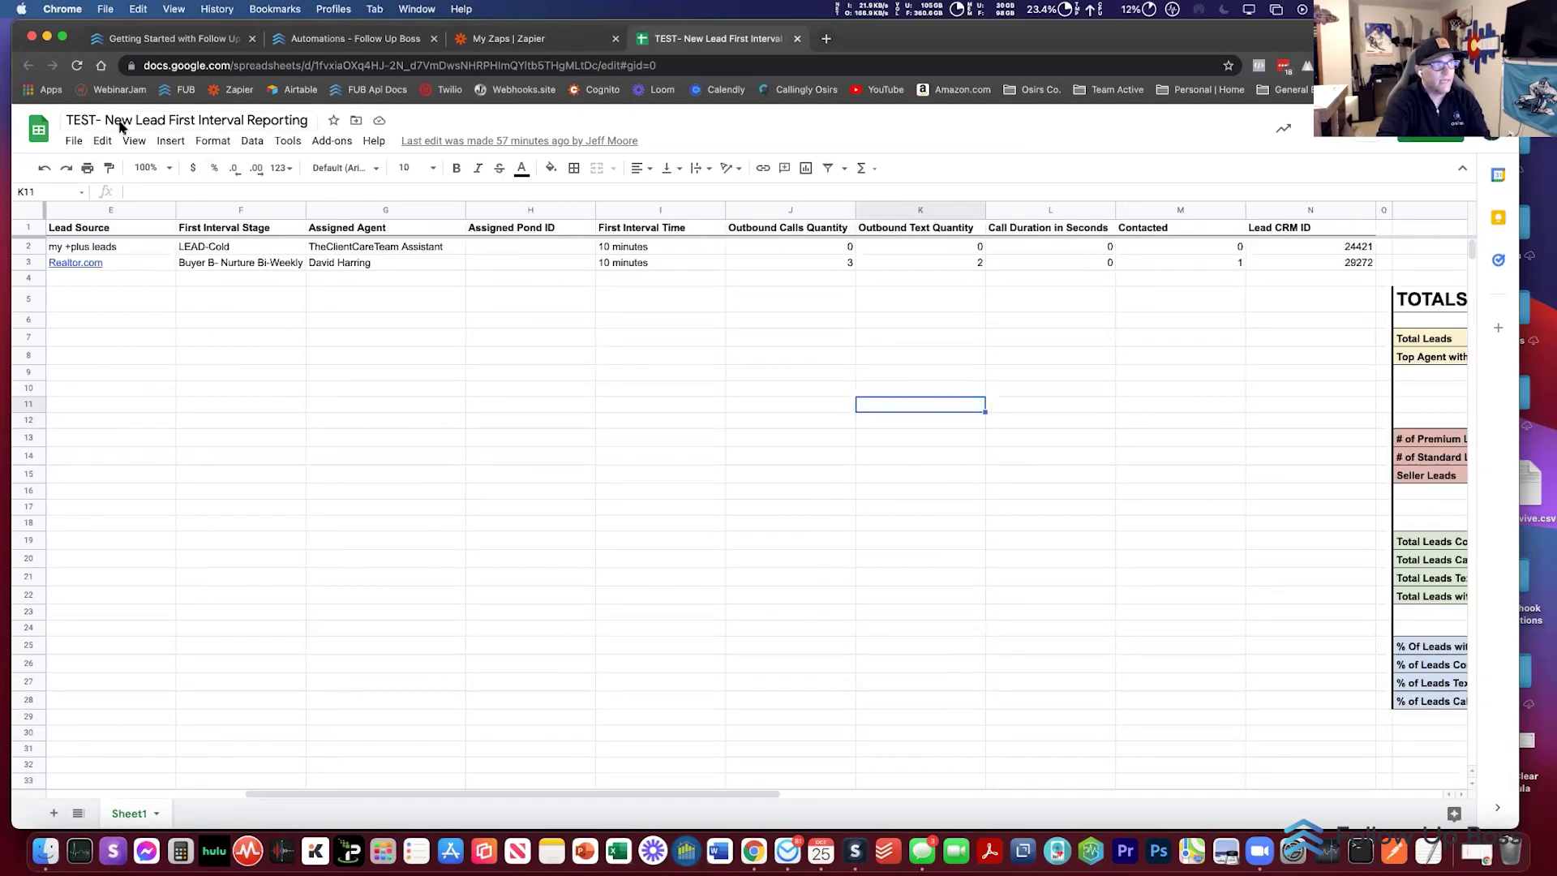
scroll(351, 352, "left", 2)
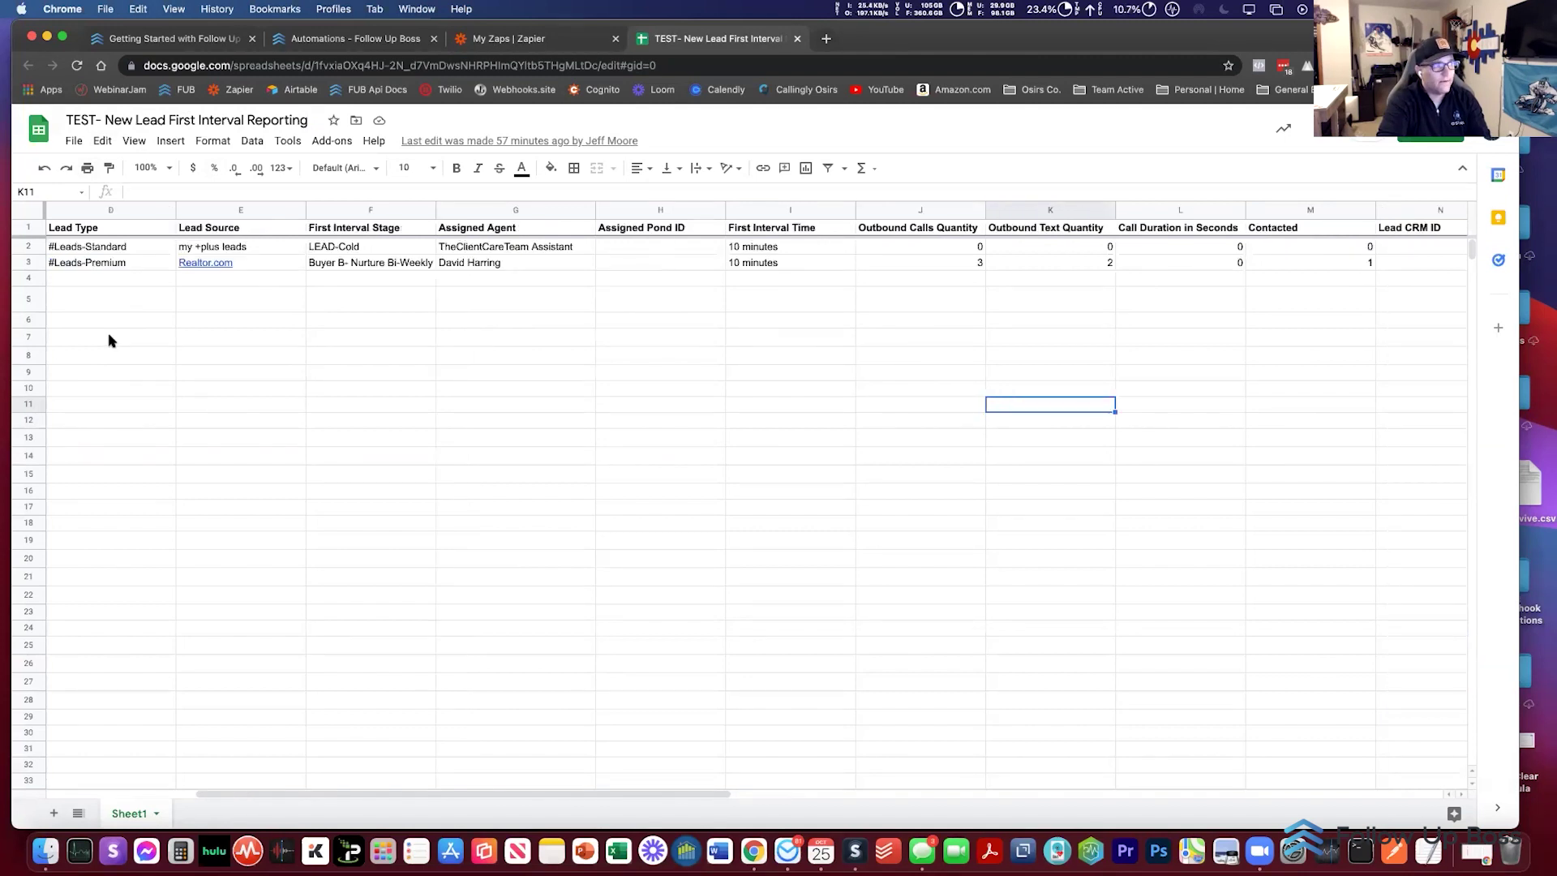
scroll(101, 308, "left", 5)
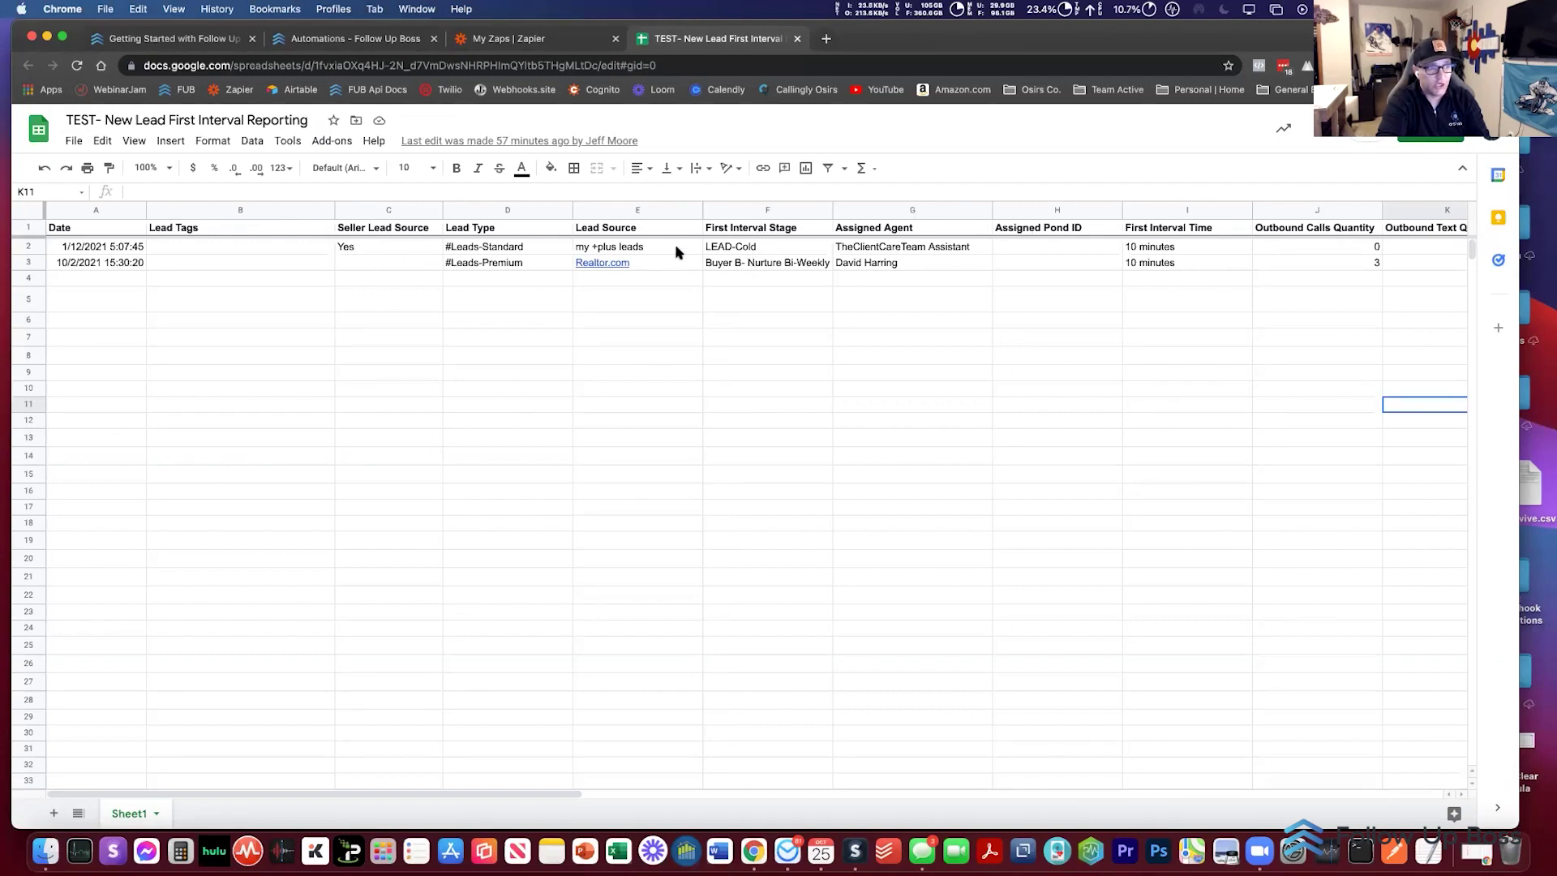
scroll(754, 308, "right", 2)
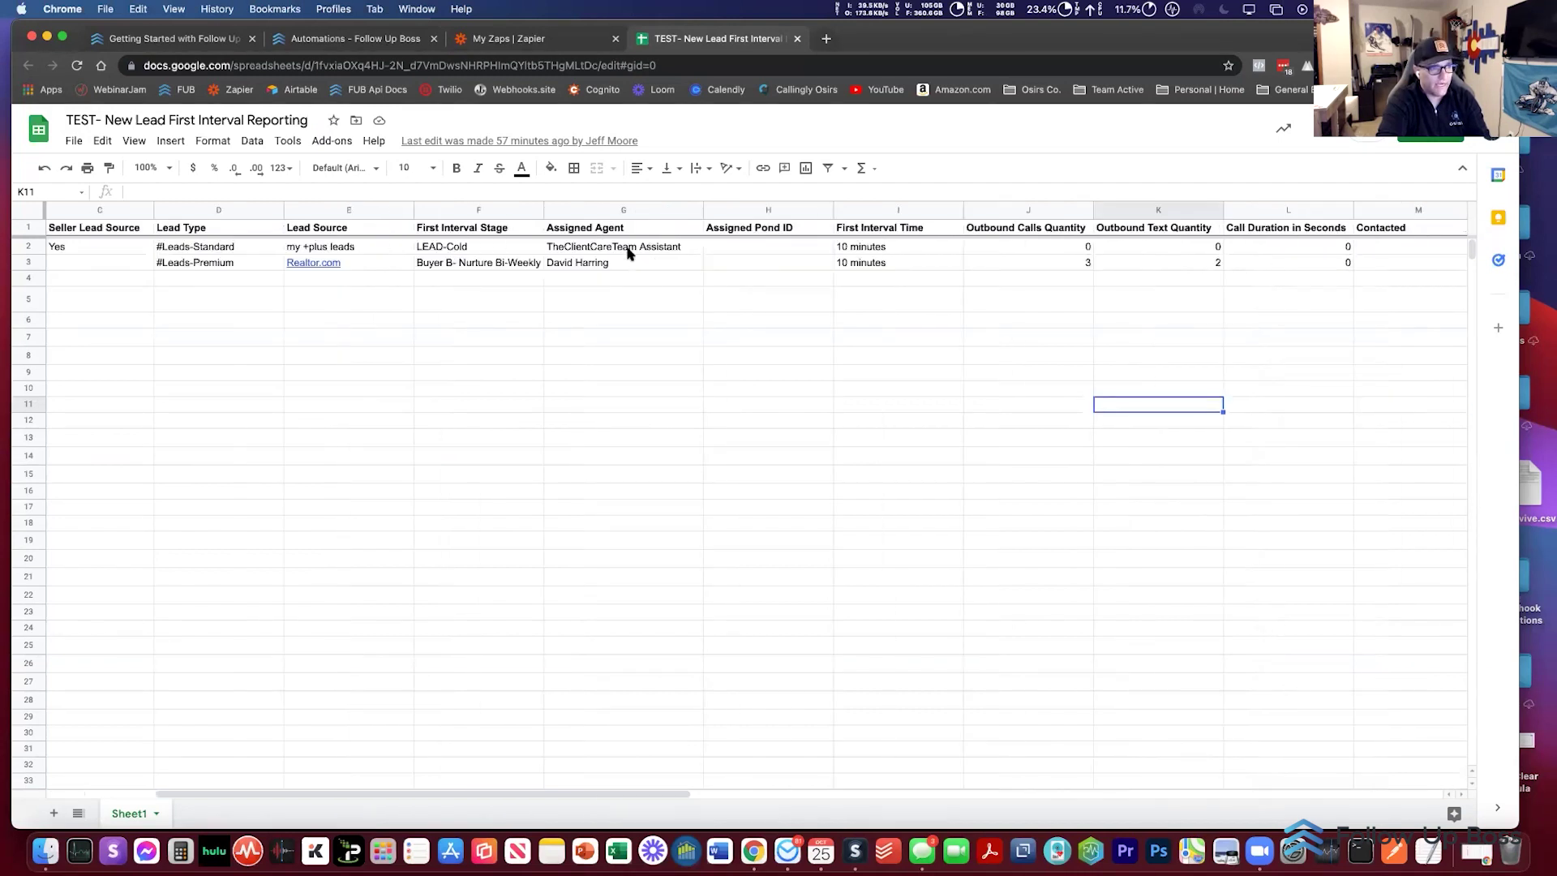
scroll(907, 288, "right", 2)
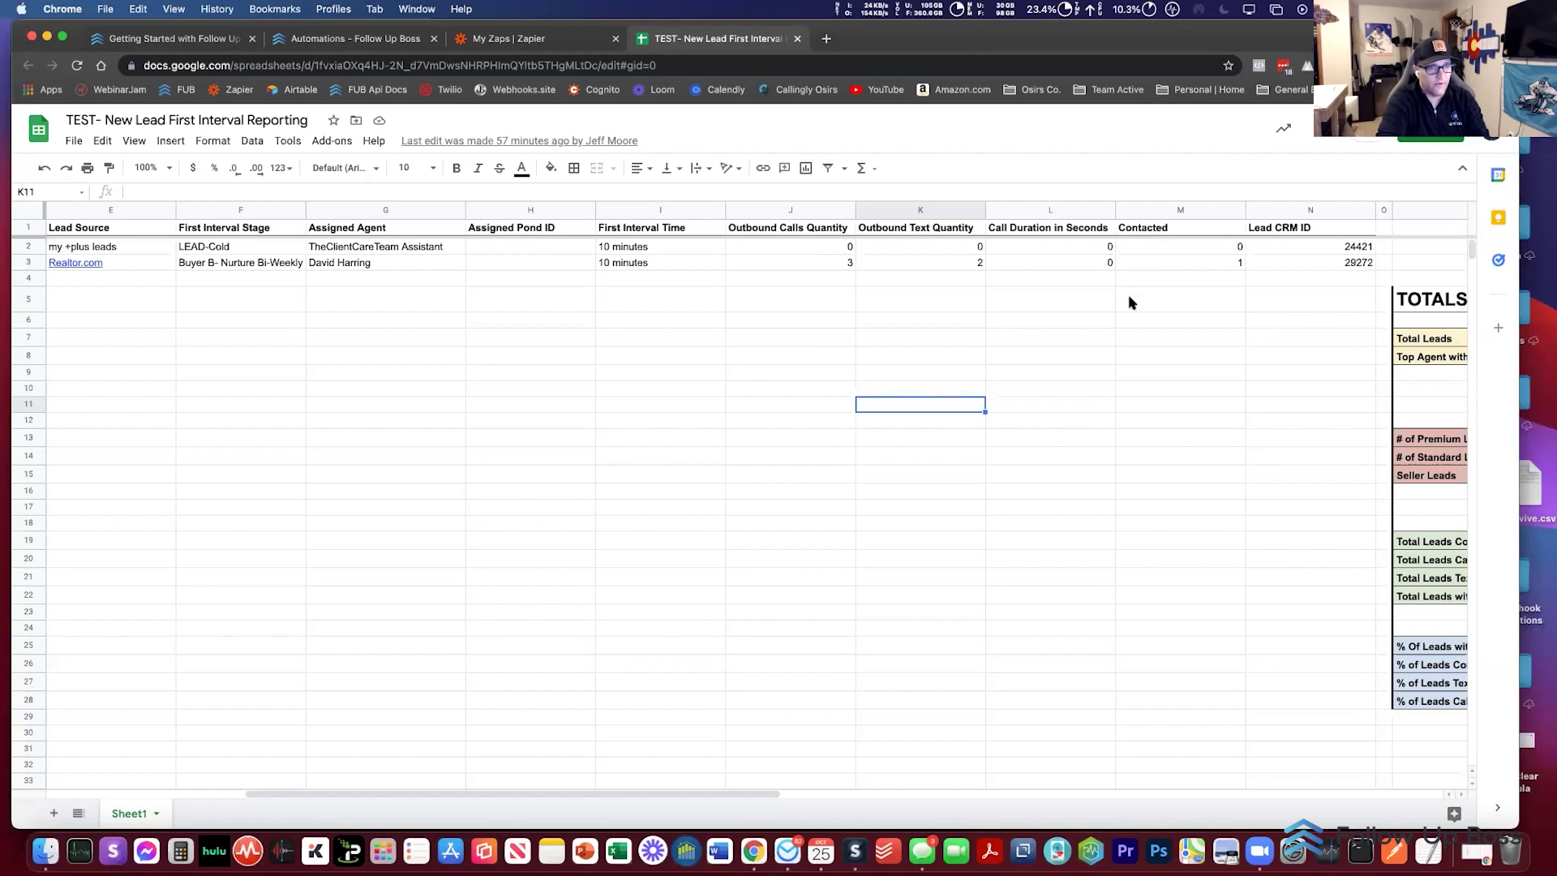
scroll(1132, 302, "right", 4)
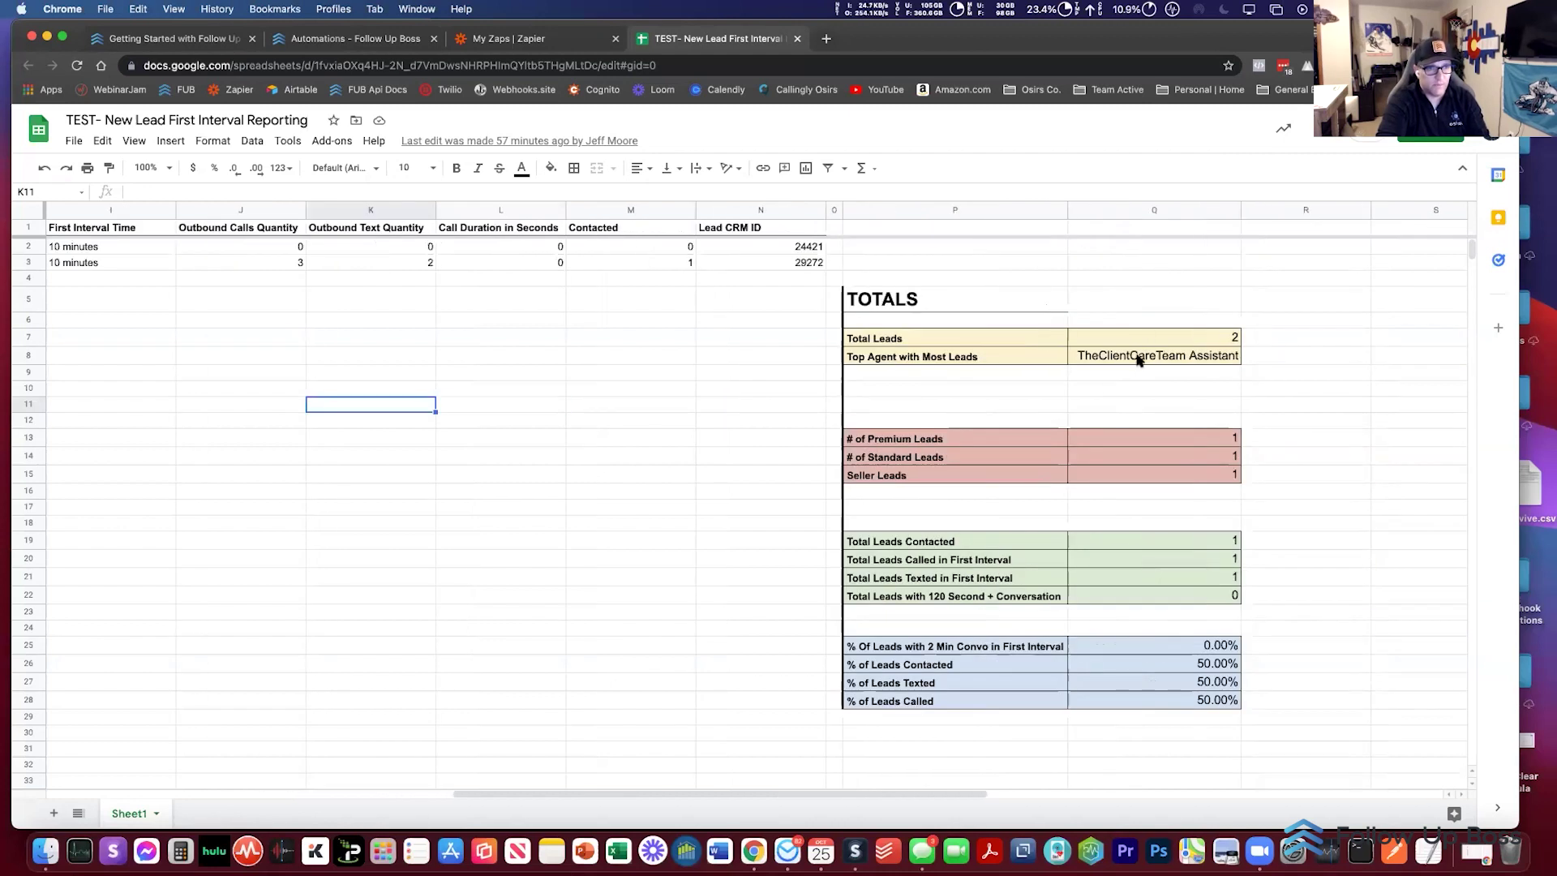
left_click(1138, 360)
left_click(1164, 337)
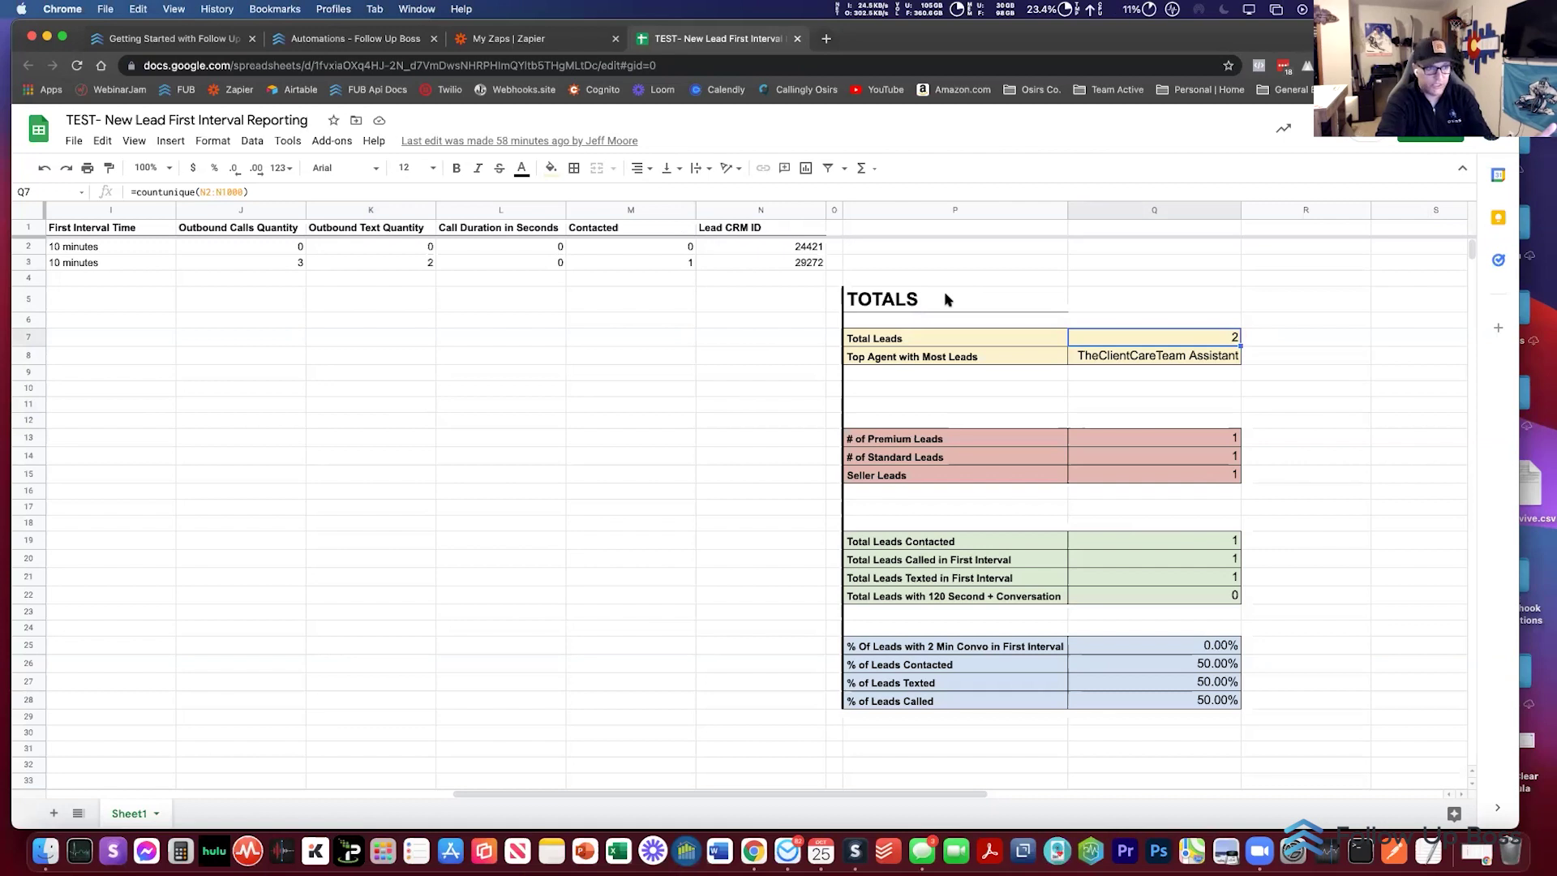
left_click(1124, 354)
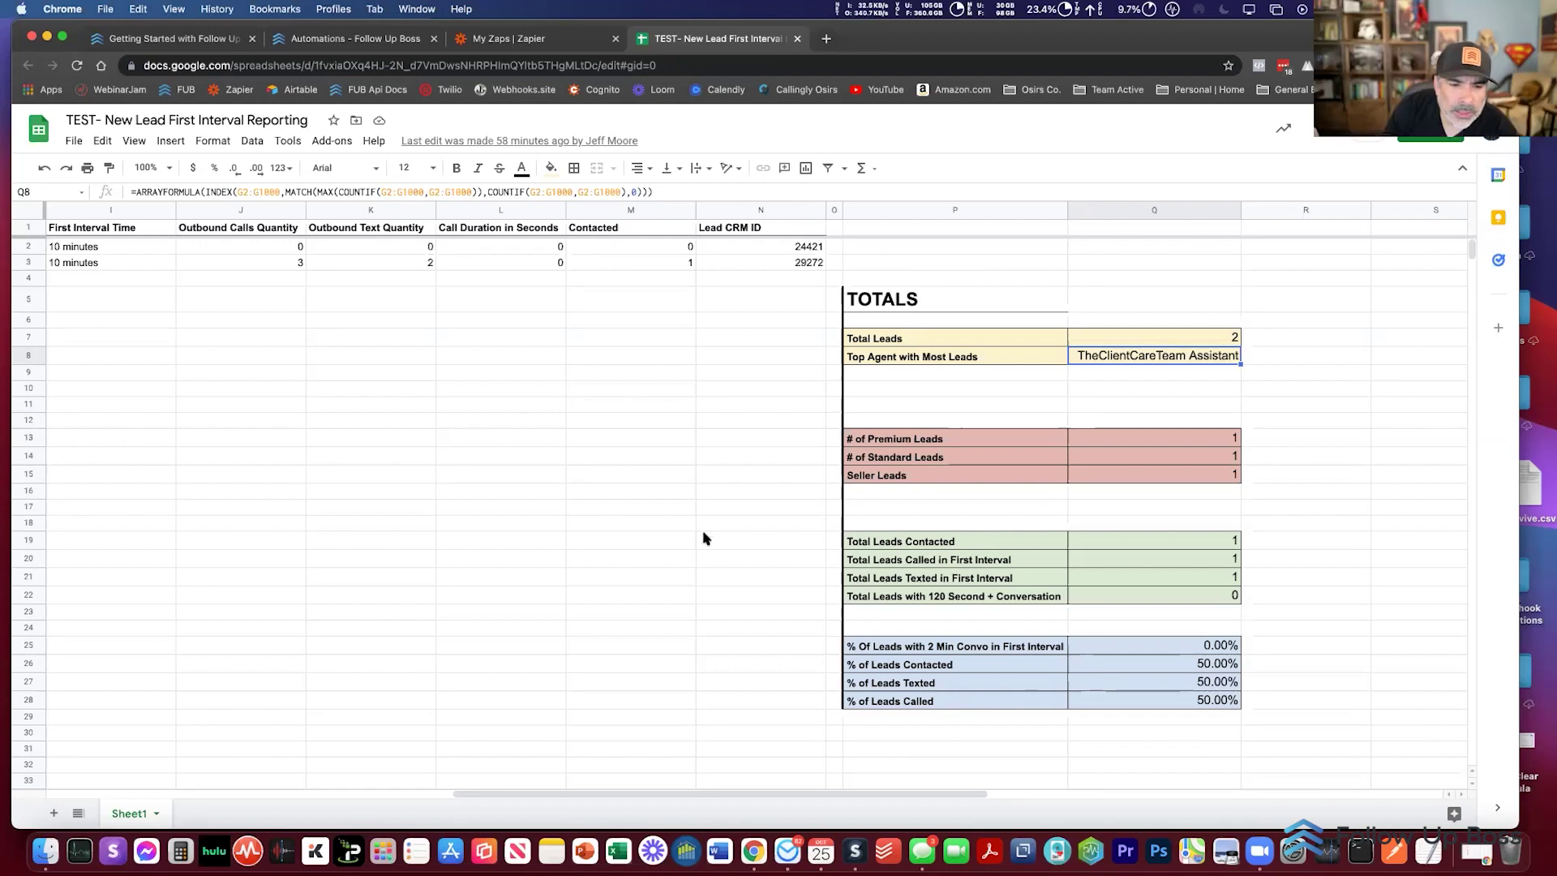
Step: Switch to Zapier and look over the steps of the zap "FUB Webinar- New Contact First Interval Check. 10 min."
left_click(509, 38)
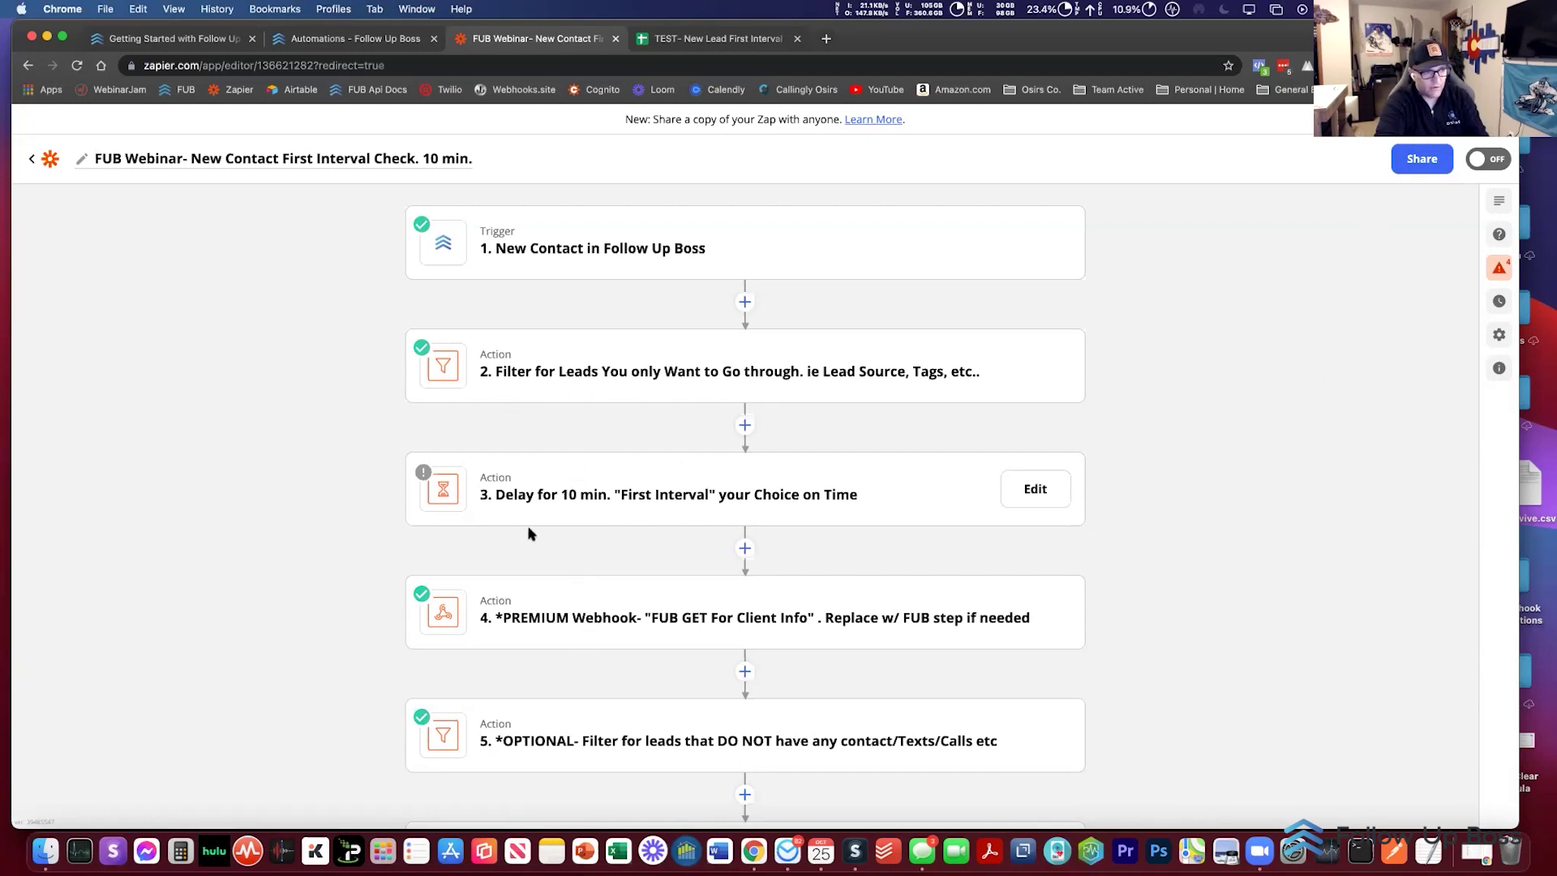
scroll(632, 536, "down", 3)
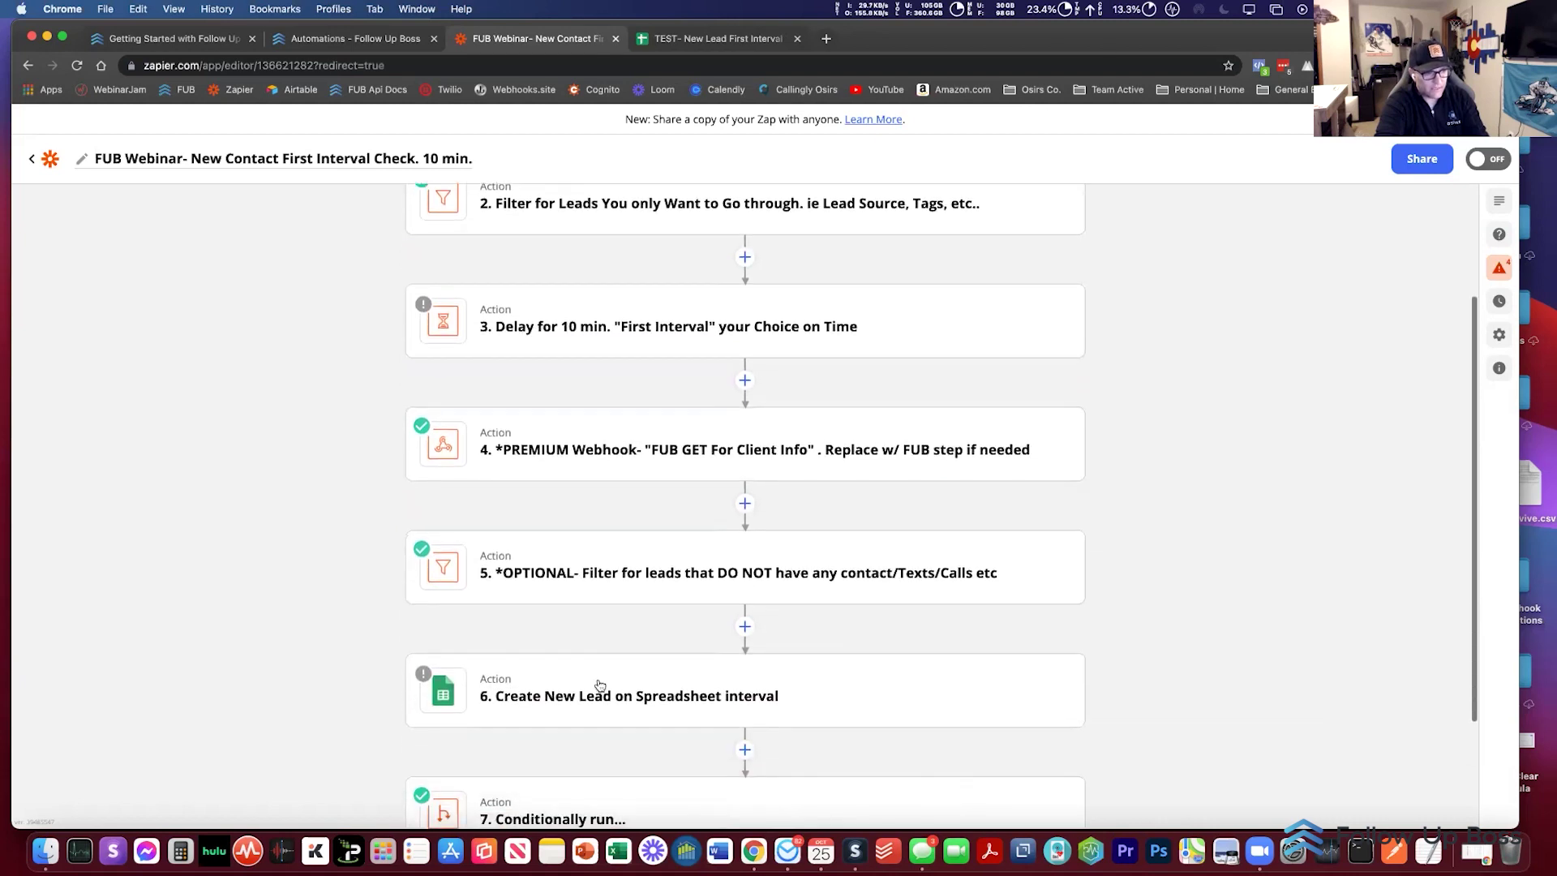
scroll(559, 422, "up", 3)
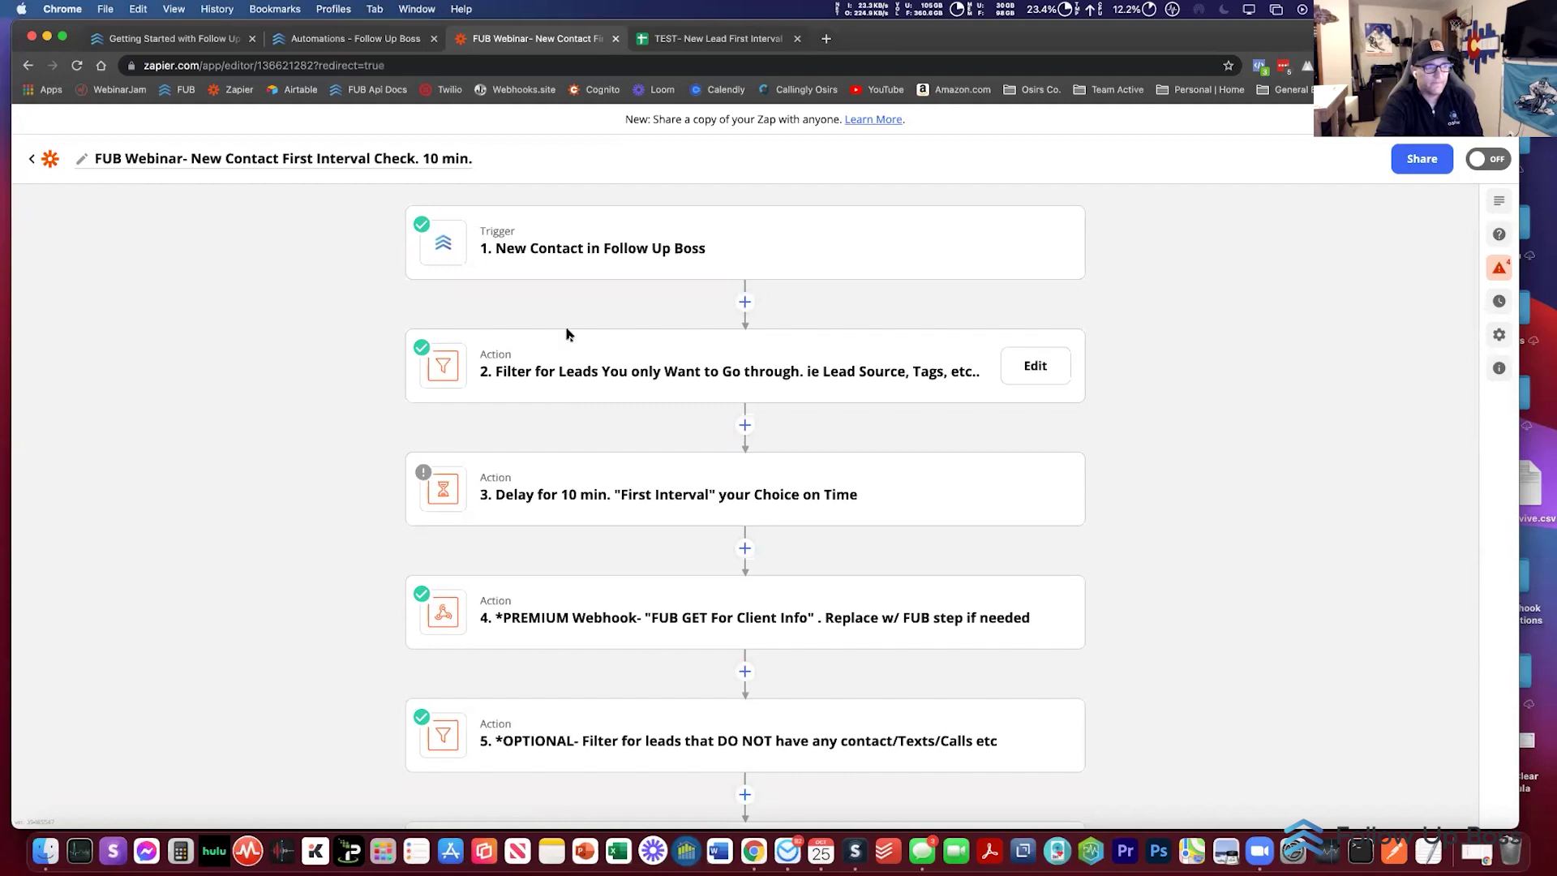
Step: Open the New Contact in Follow Up Boss trigger and review its sample contact data and its app and event settings
left_click(581, 260)
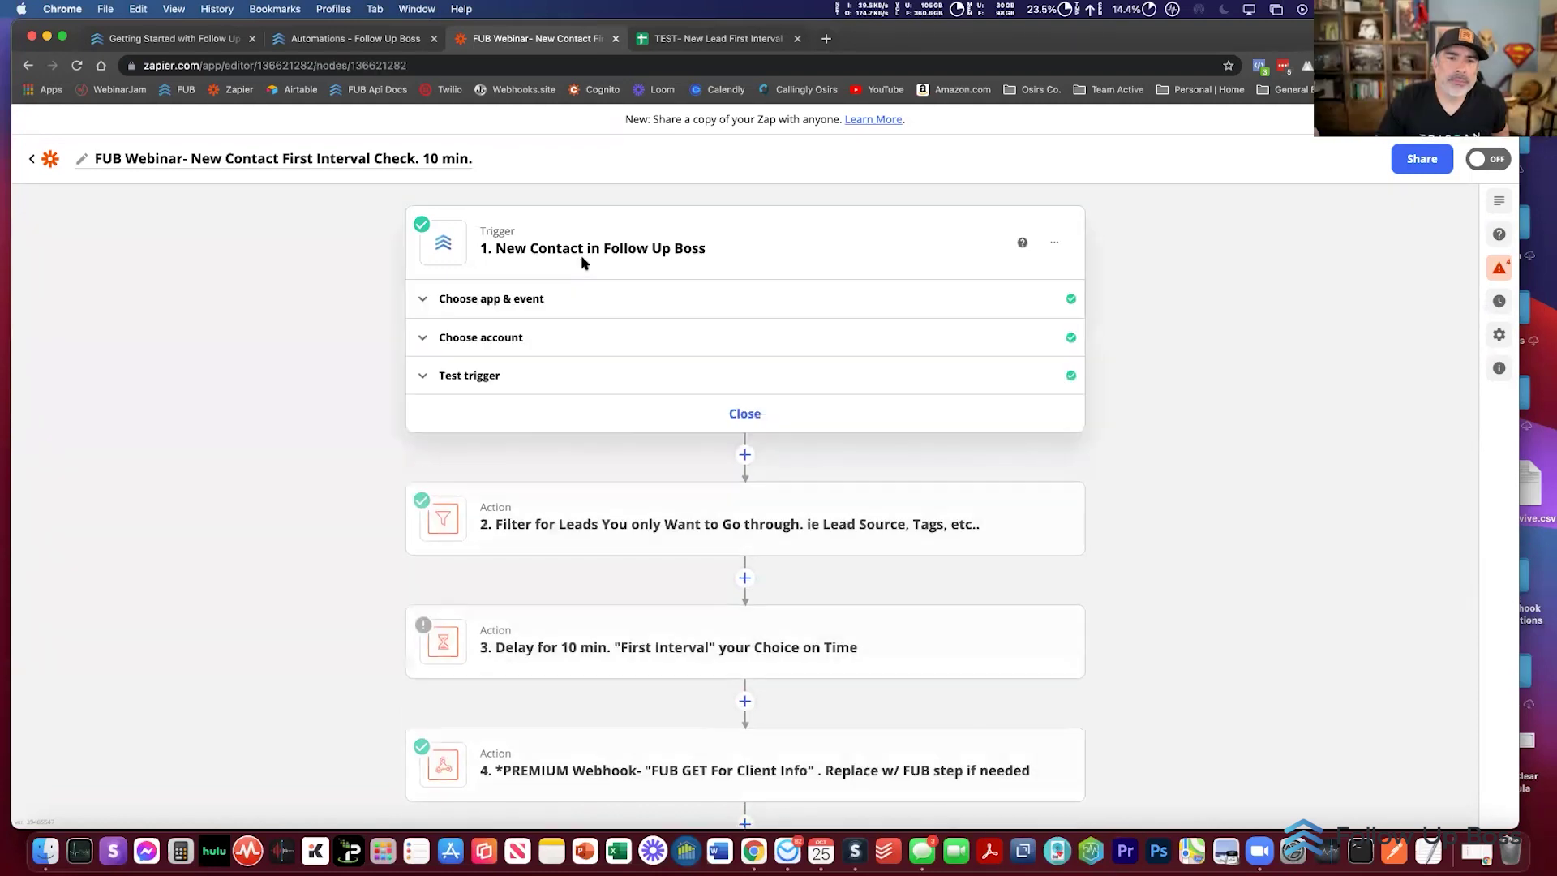
left_click(534, 374)
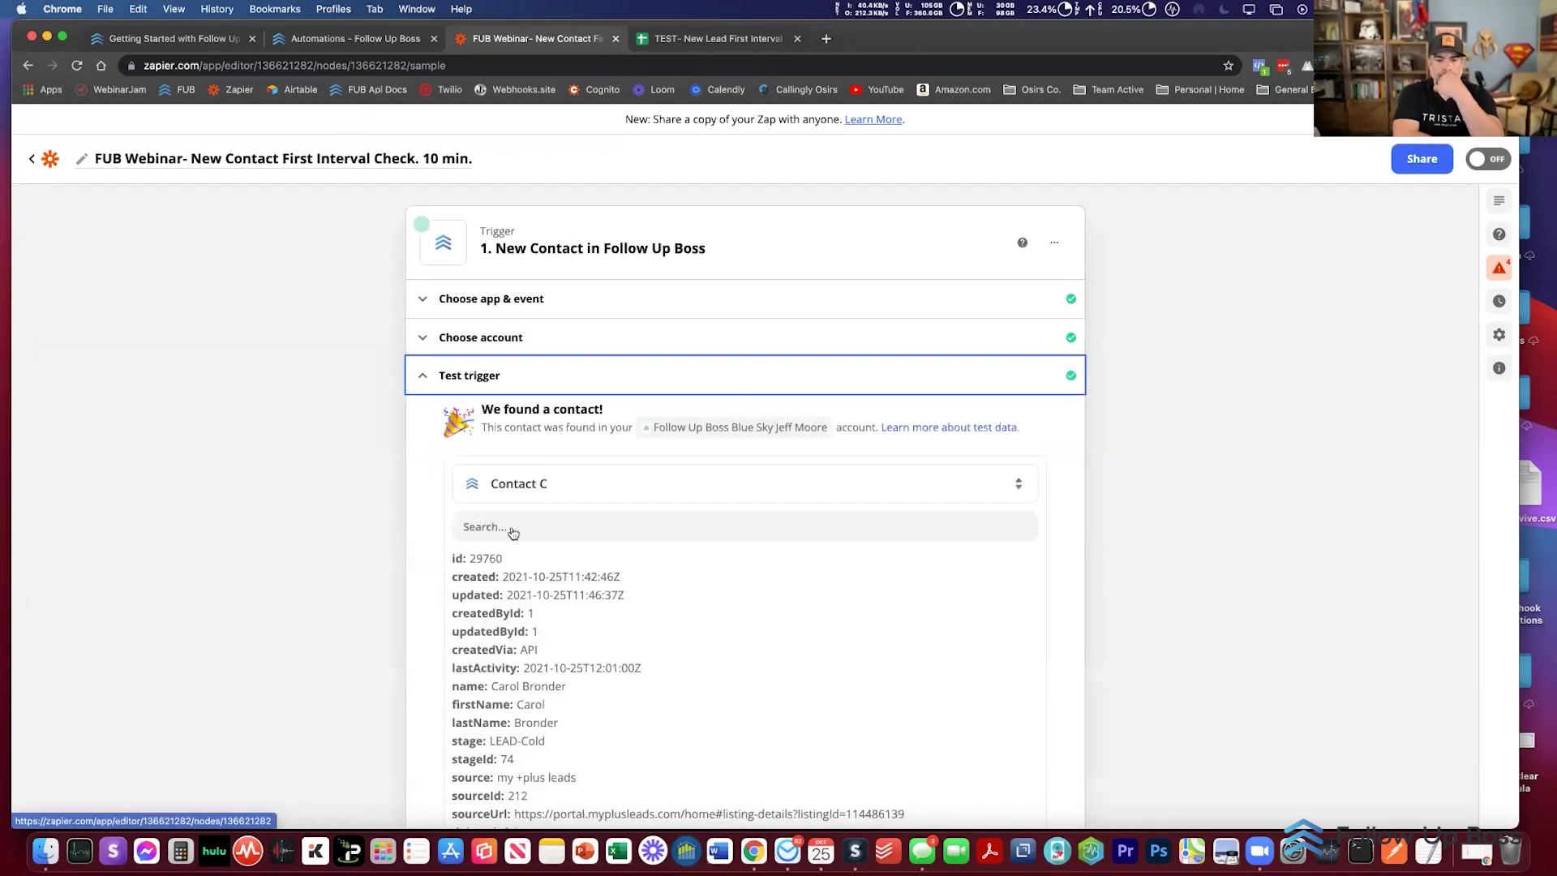
left_click(544, 484)
scroll(422, 454, "down", 2)
scroll(486, 365, "up", 2)
left_click(517, 304)
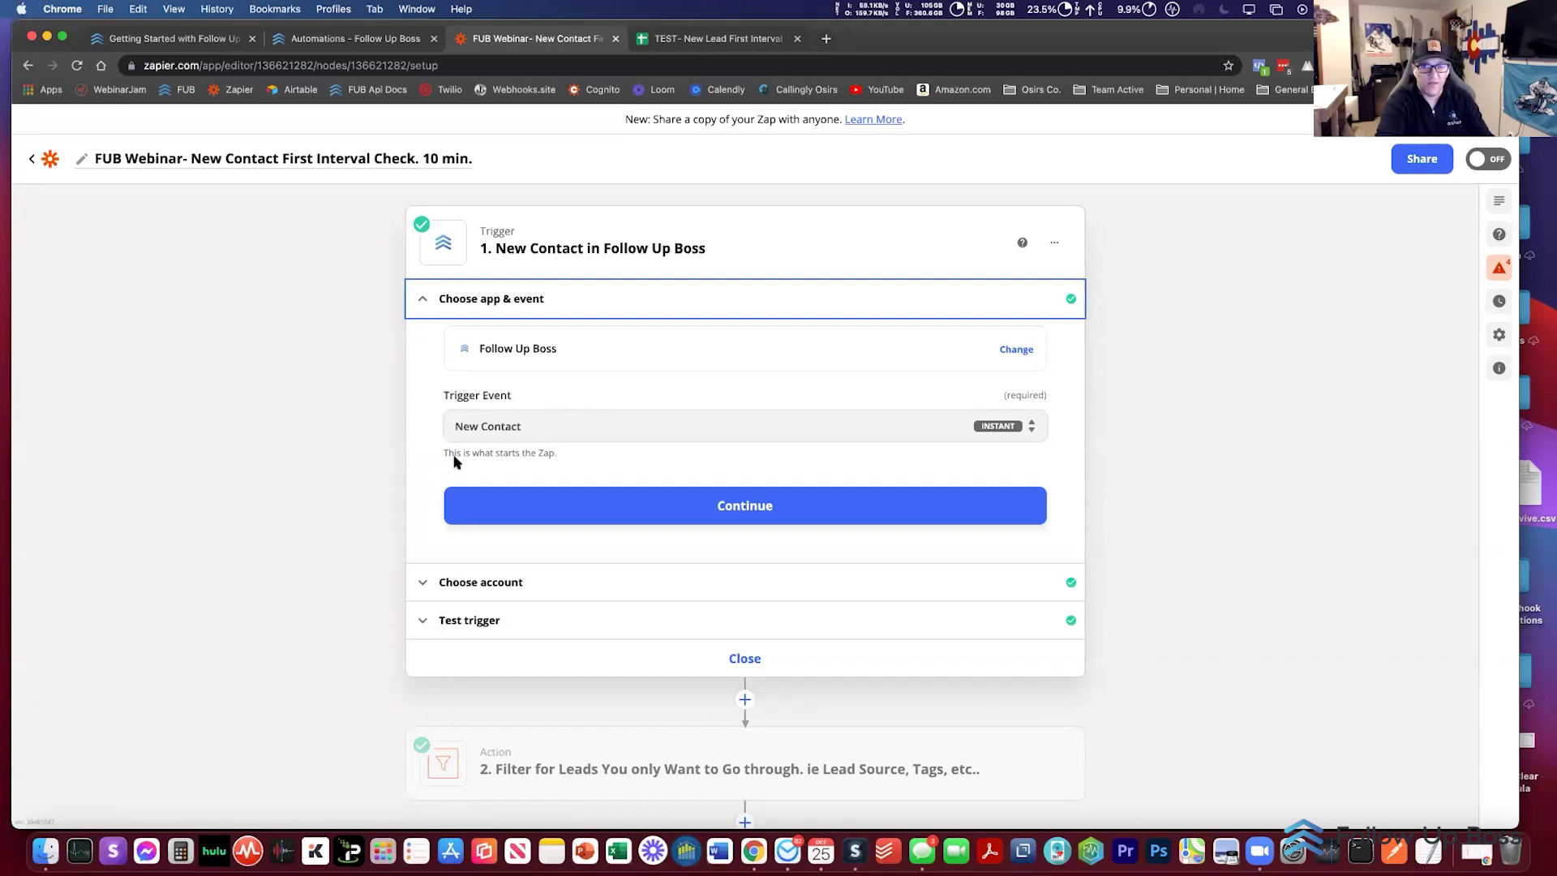
Step: Select Contact F as the trigger's test contact and check its source field
scroll(454, 460, "down", 2)
left_click(469, 537)
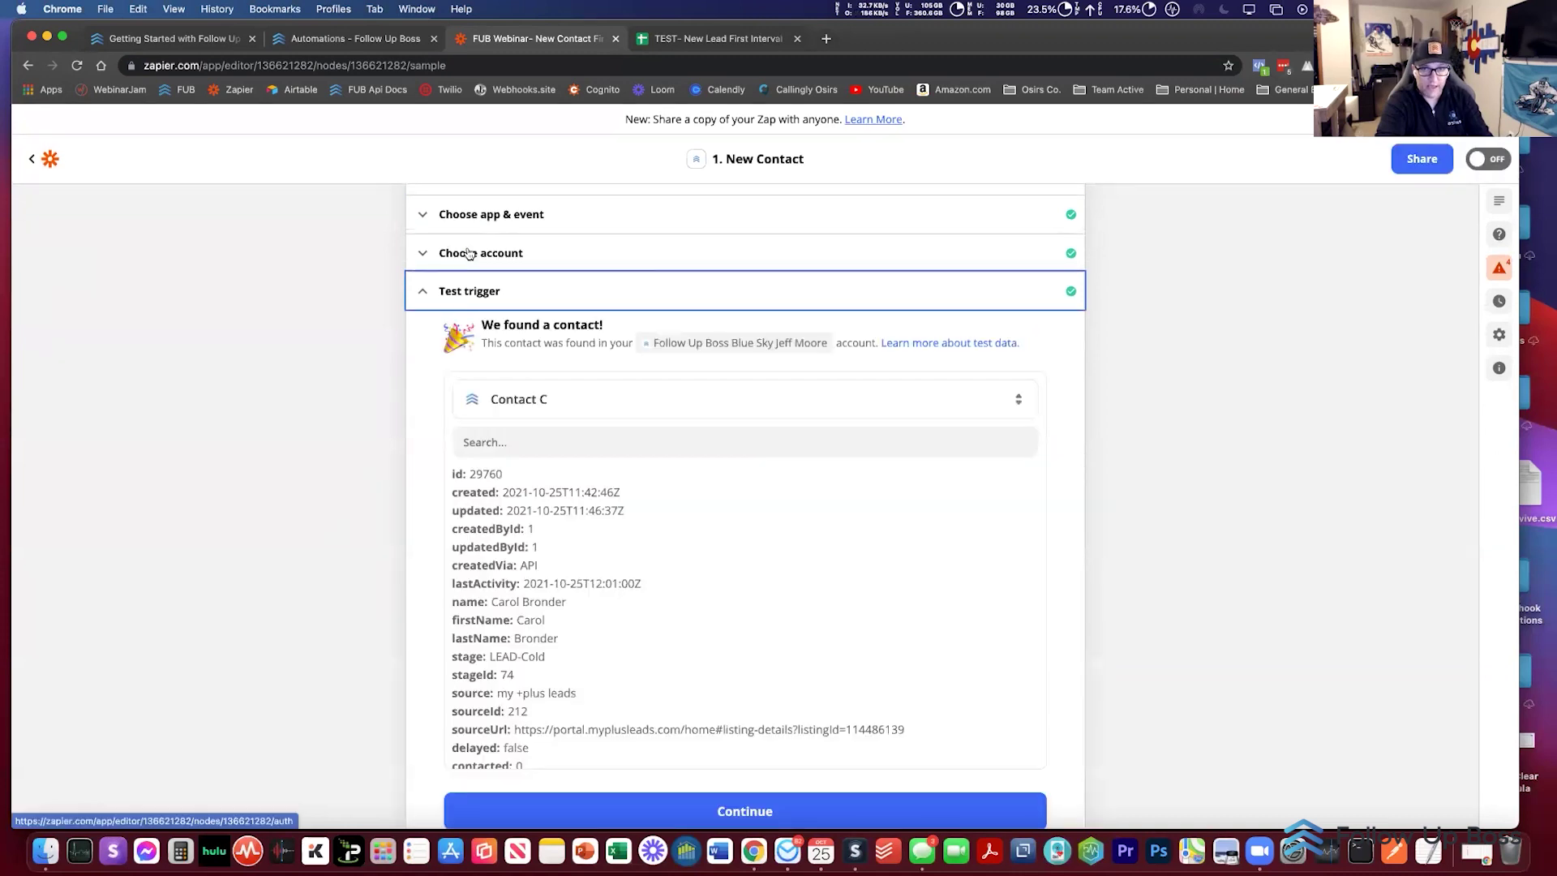
scroll(503, 392, "down", 2)
left_click(525, 312)
left_click(642, 501)
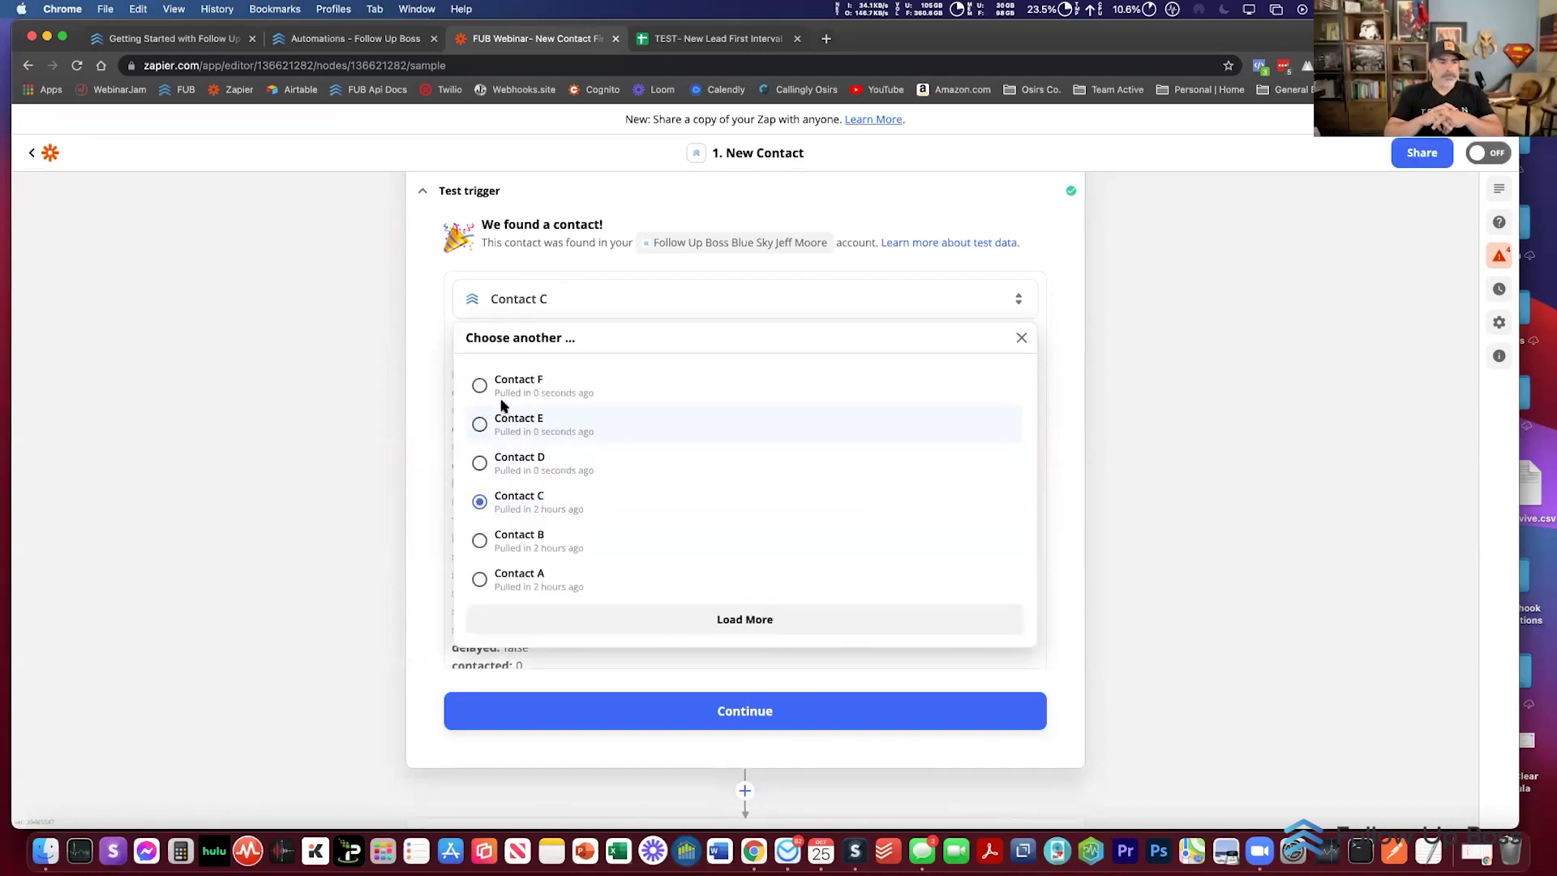
left_click(501, 387)
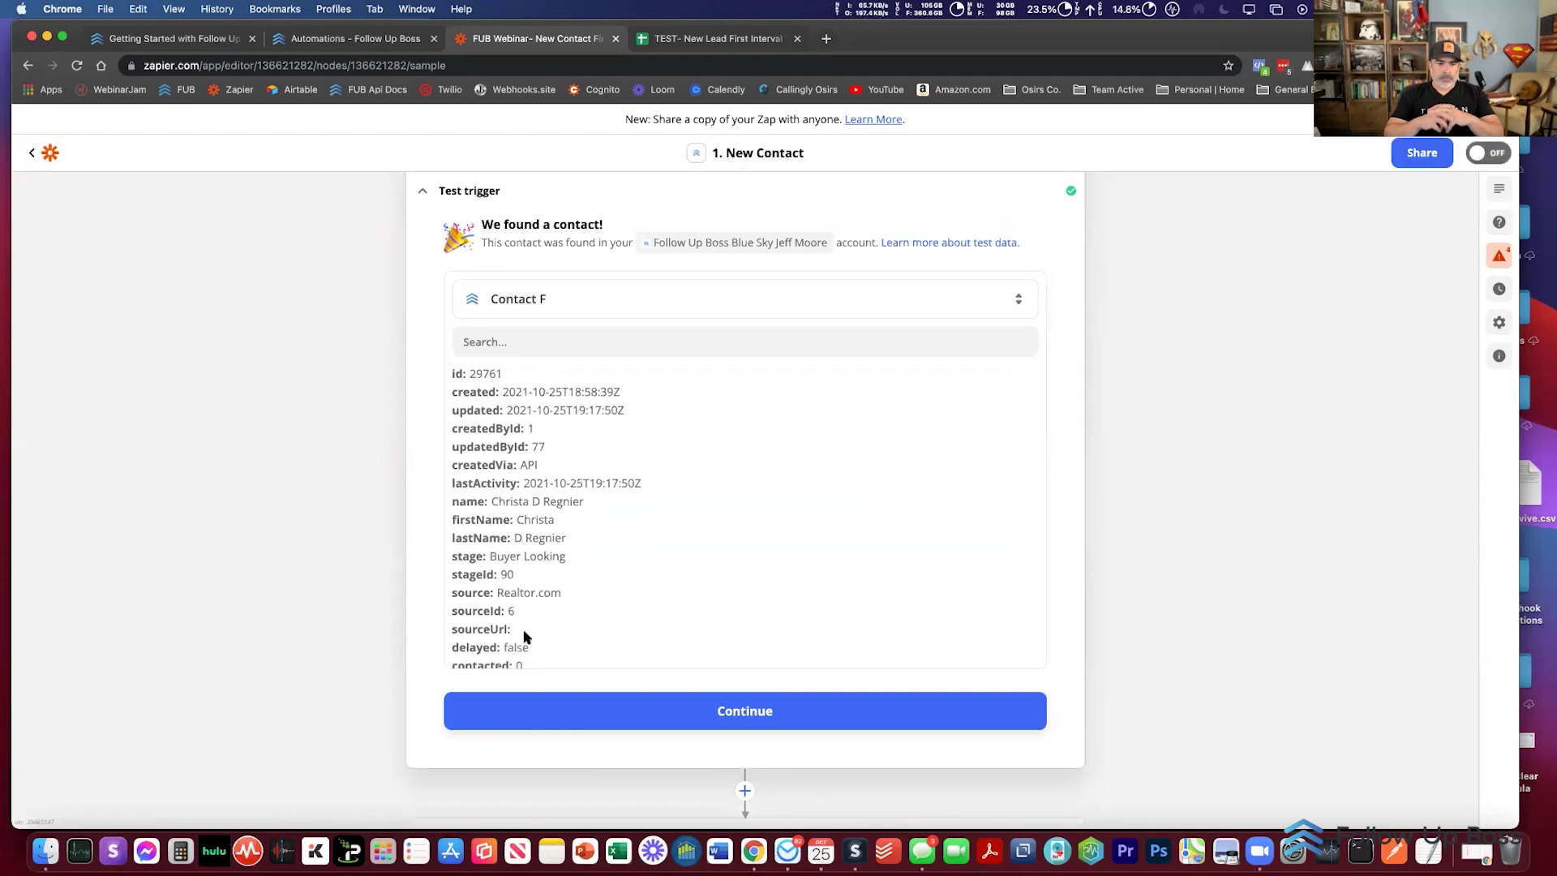
left_click_drag(496, 592, 565, 594)
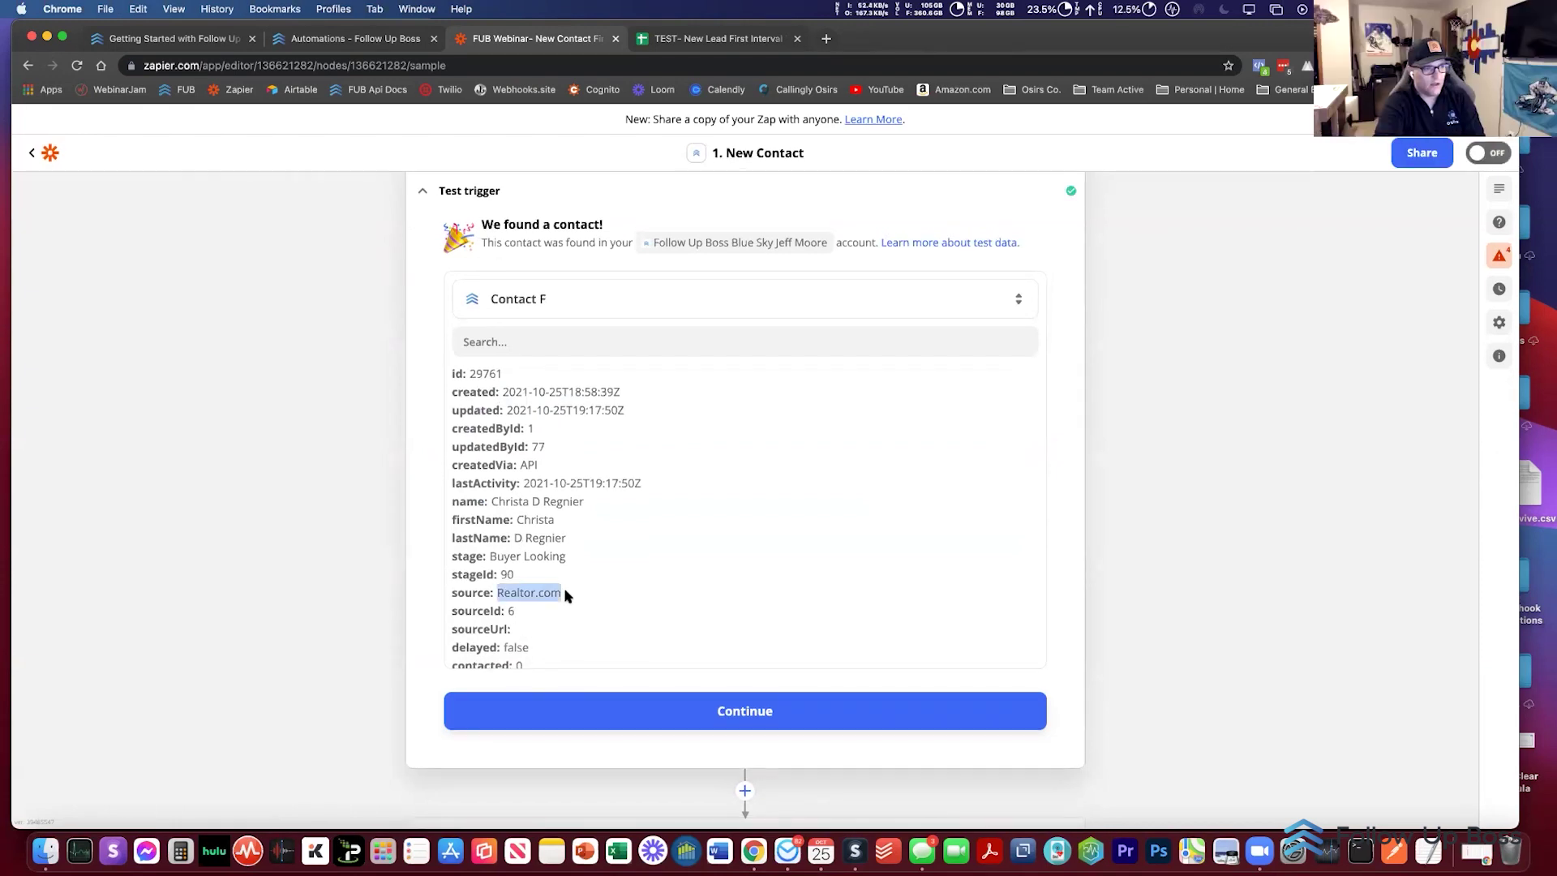
left_click(563, 525)
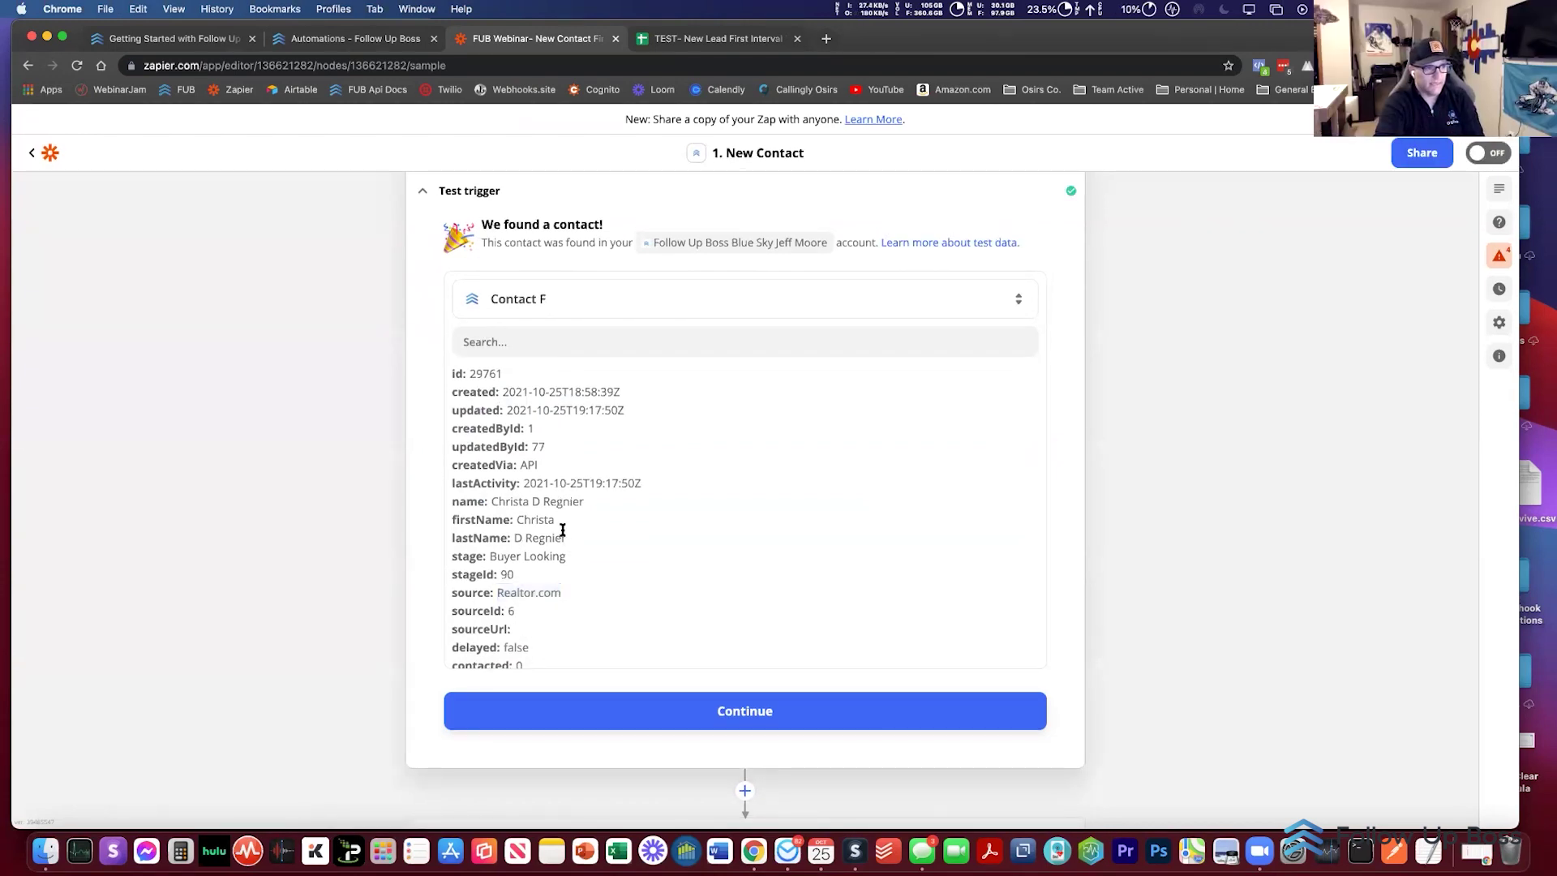
Step: Continue to the lead filter action and review its title and its place between the trigger and the delay
left_click(660, 725)
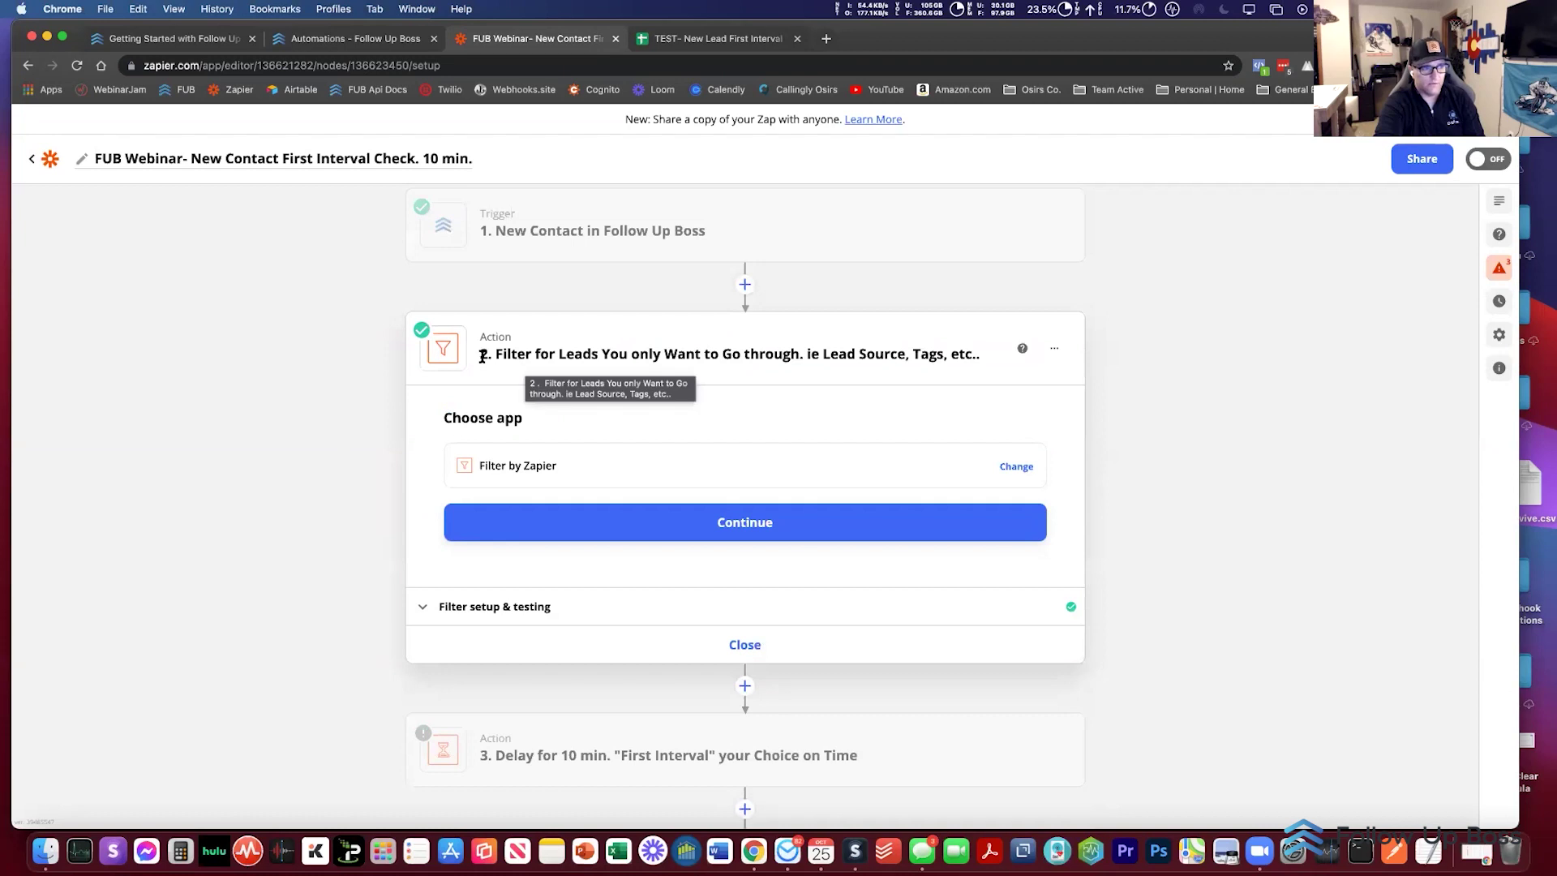
left_click_drag(494, 354, 848, 352)
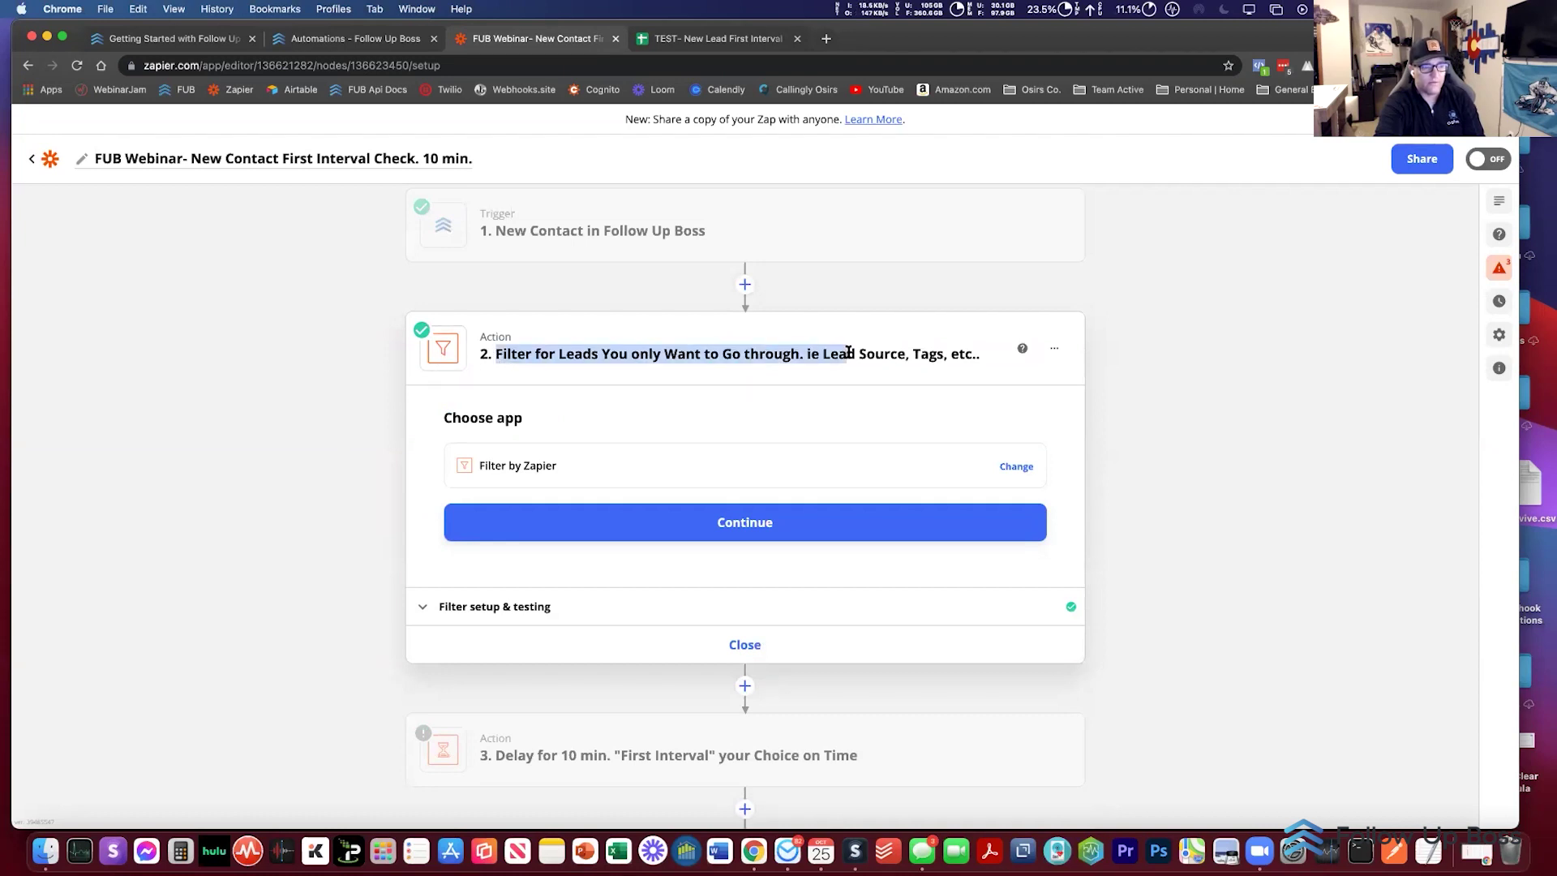
left_click(1156, 341)
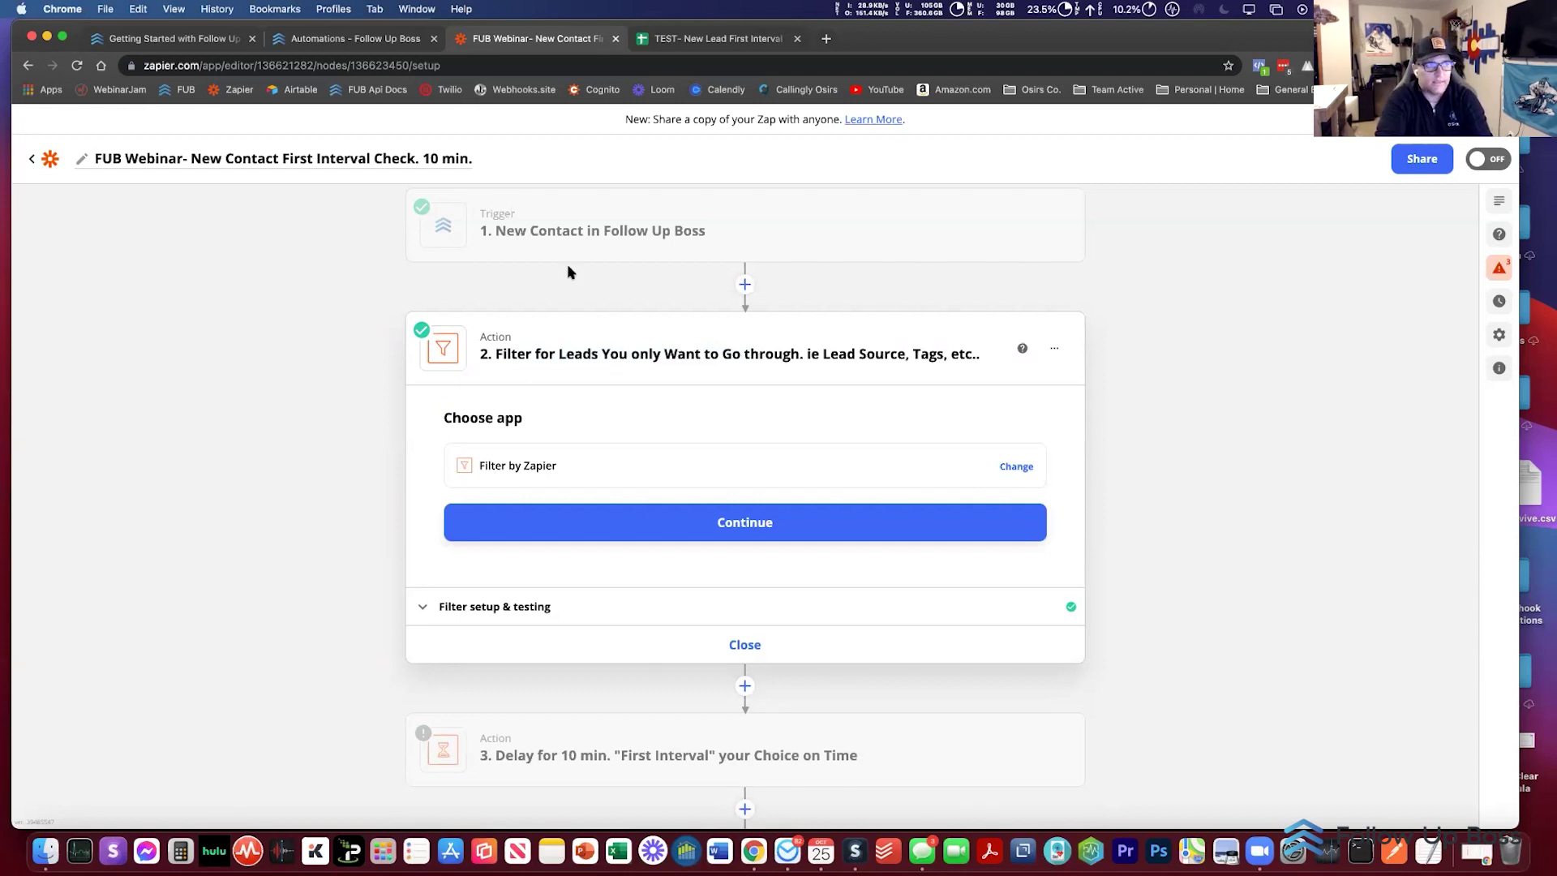
mouse_move(486, 229)
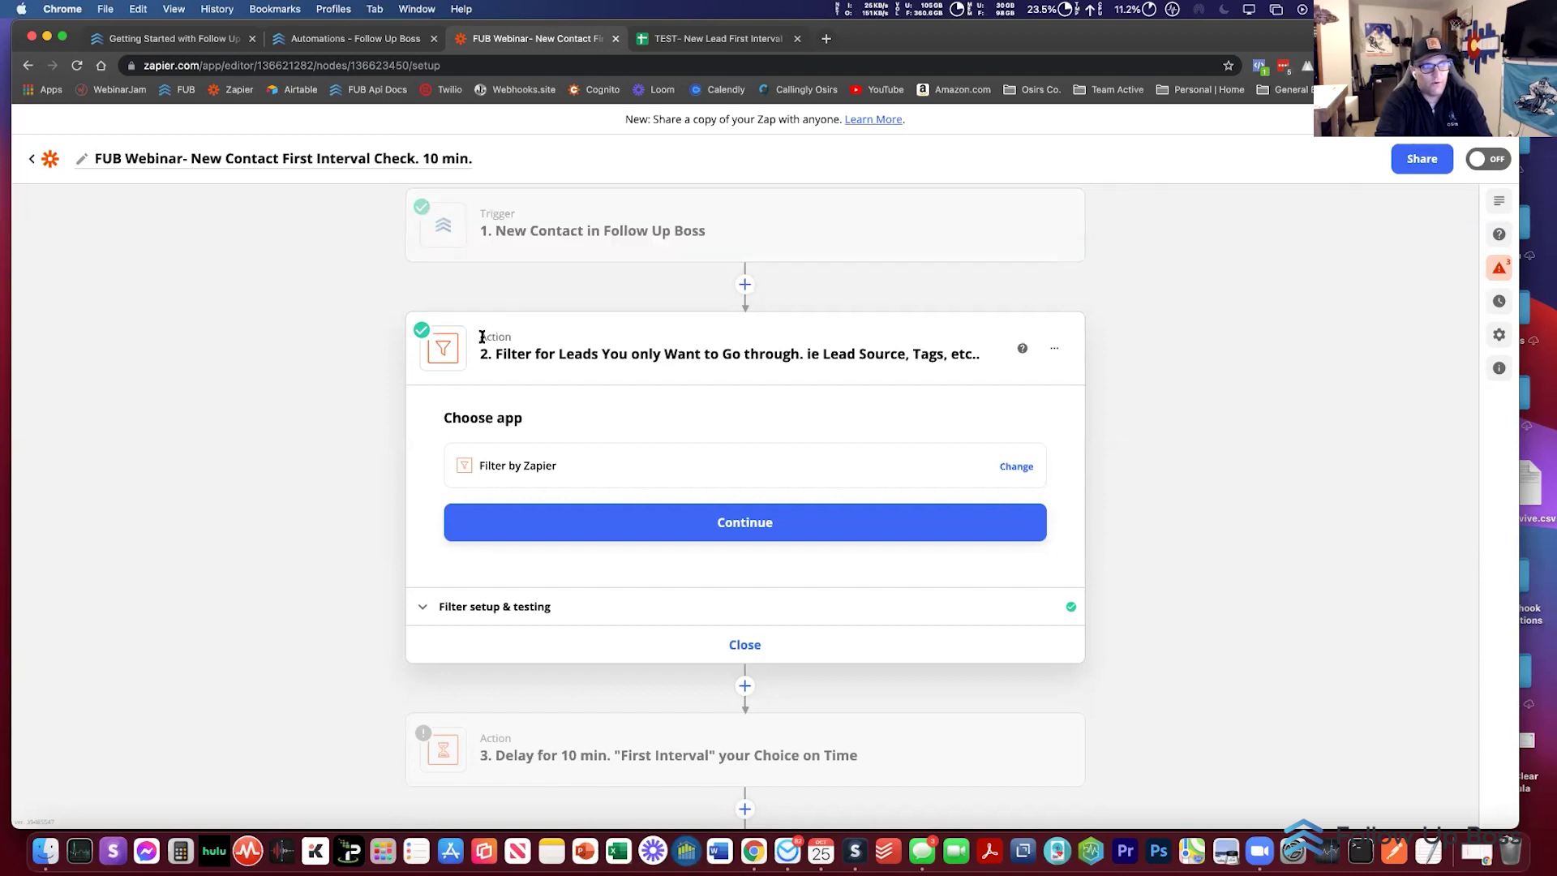
mouse_move(573, 749)
scroll(312, 584, "down", 1)
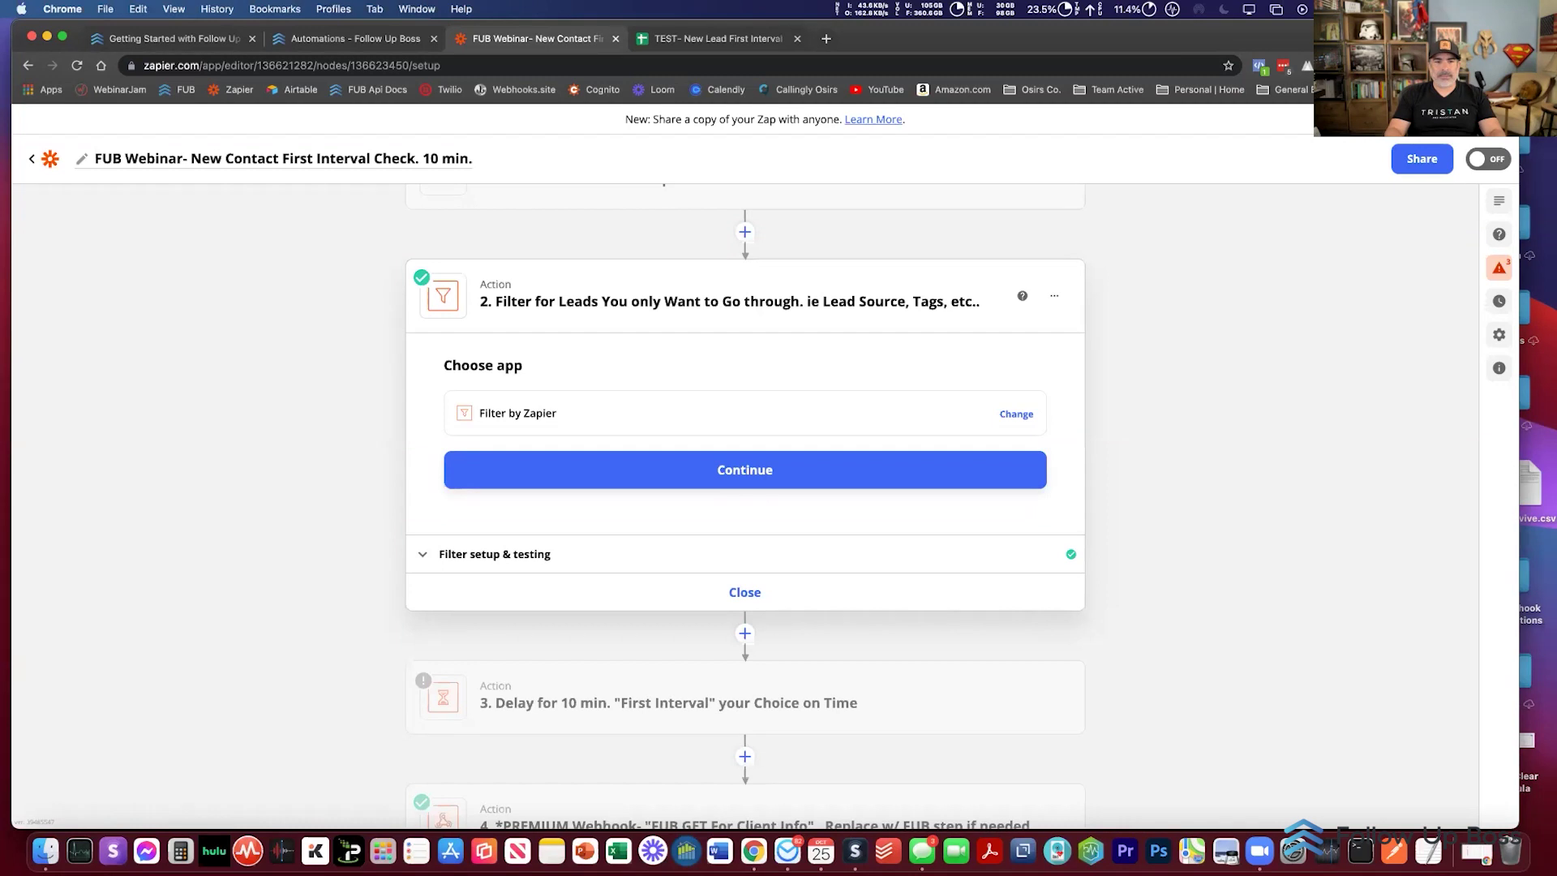
scroll(104, 459, "up", 1)
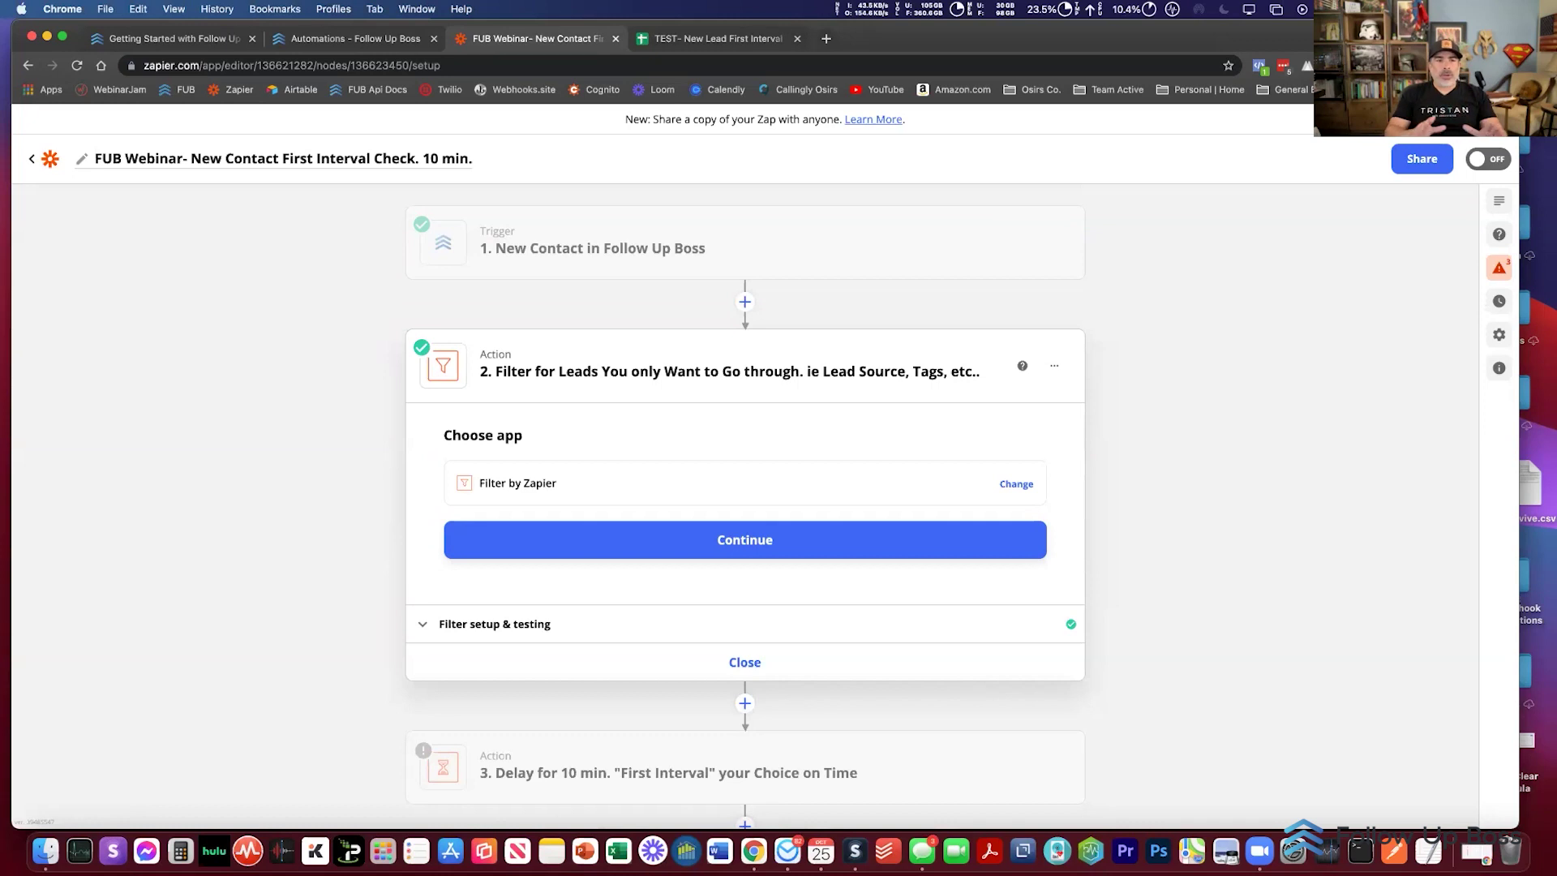
Step: Switch to Slack to review the zap, automation, Google Sheet and Loom links in the Slackbot message, and return to Zapier
key("super+Tab")
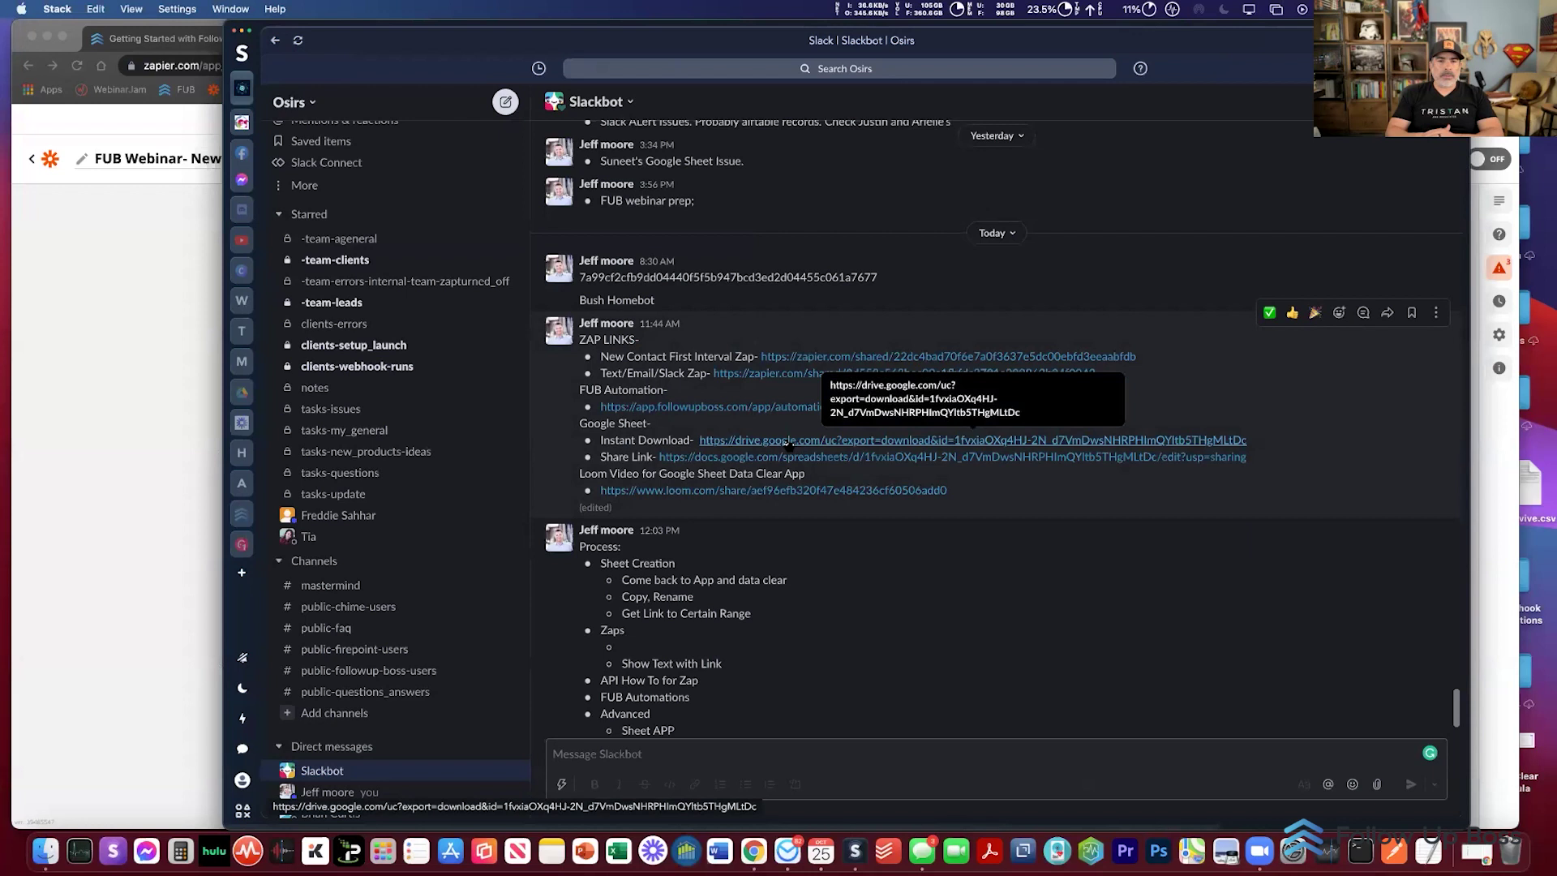
left_click_drag(581, 342, 959, 493)
left_click(957, 486)
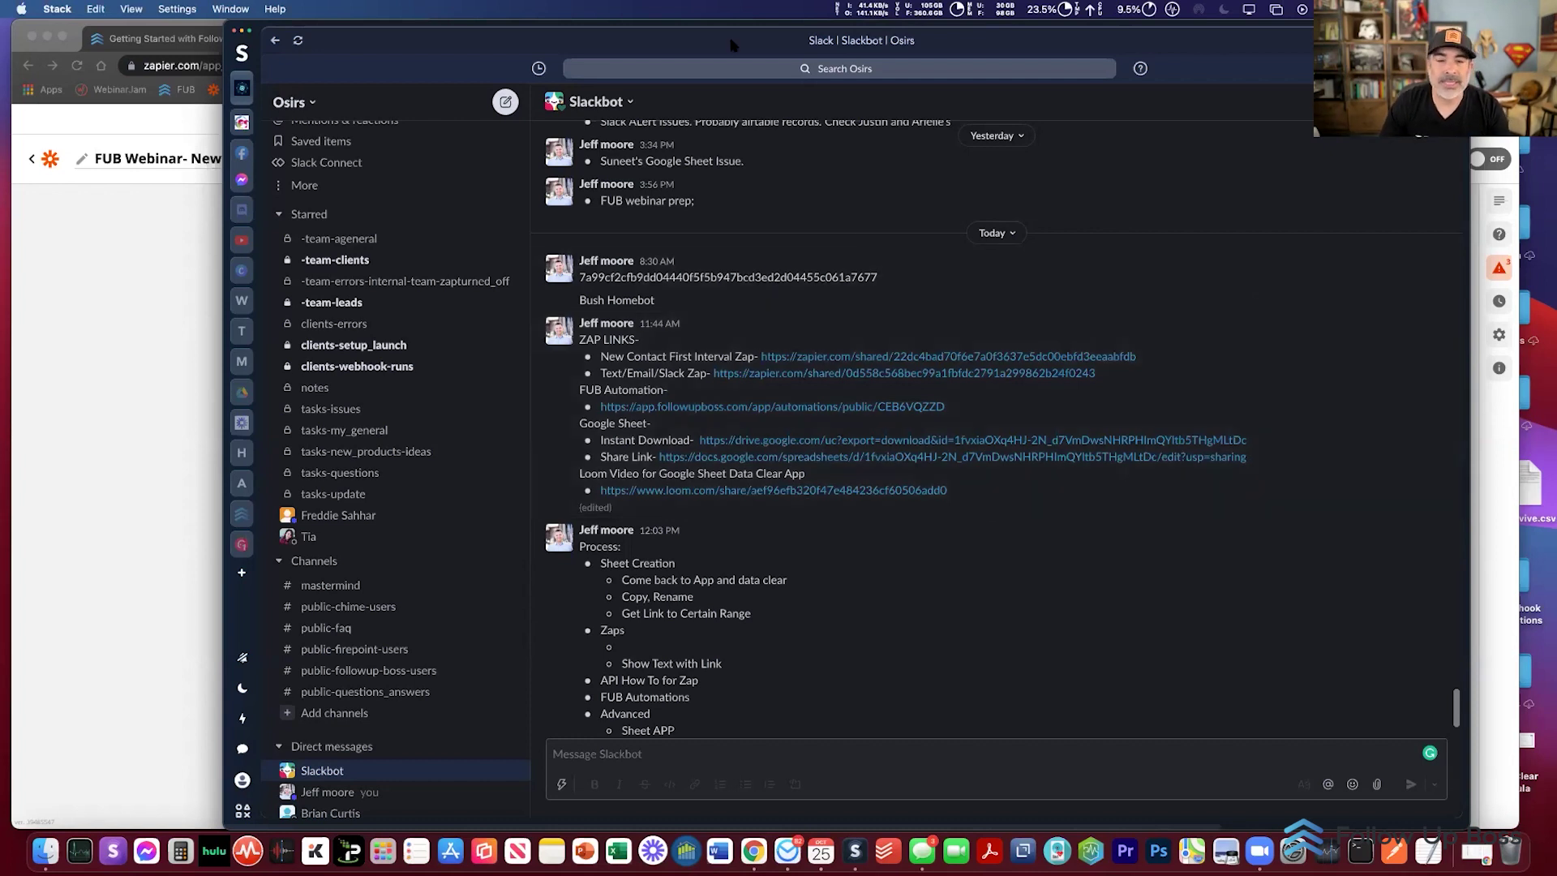
key("super+h")
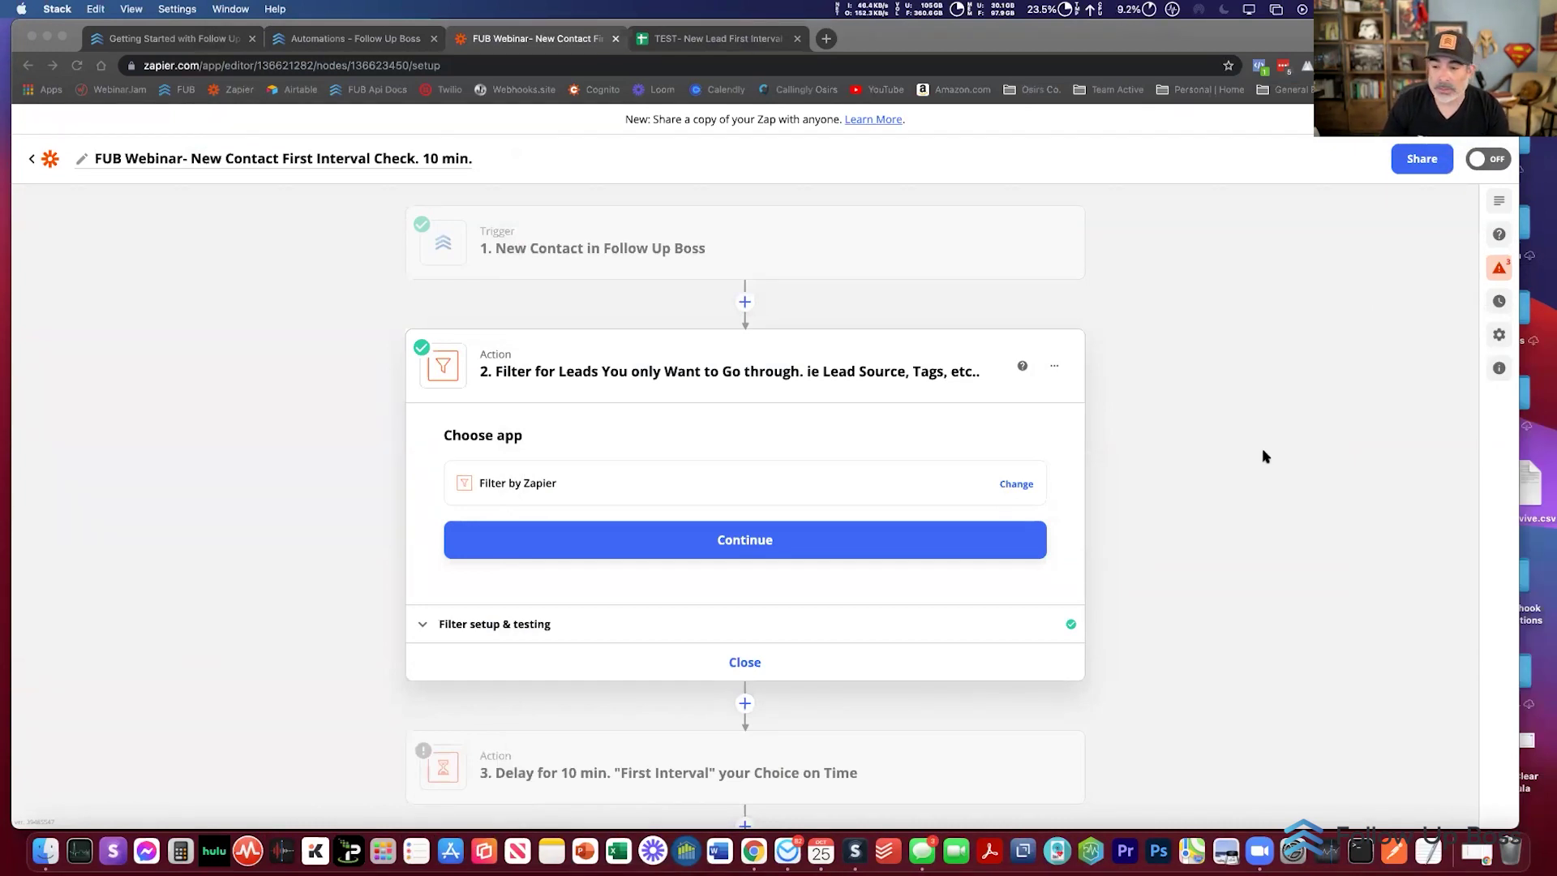
left_click(1144, 495)
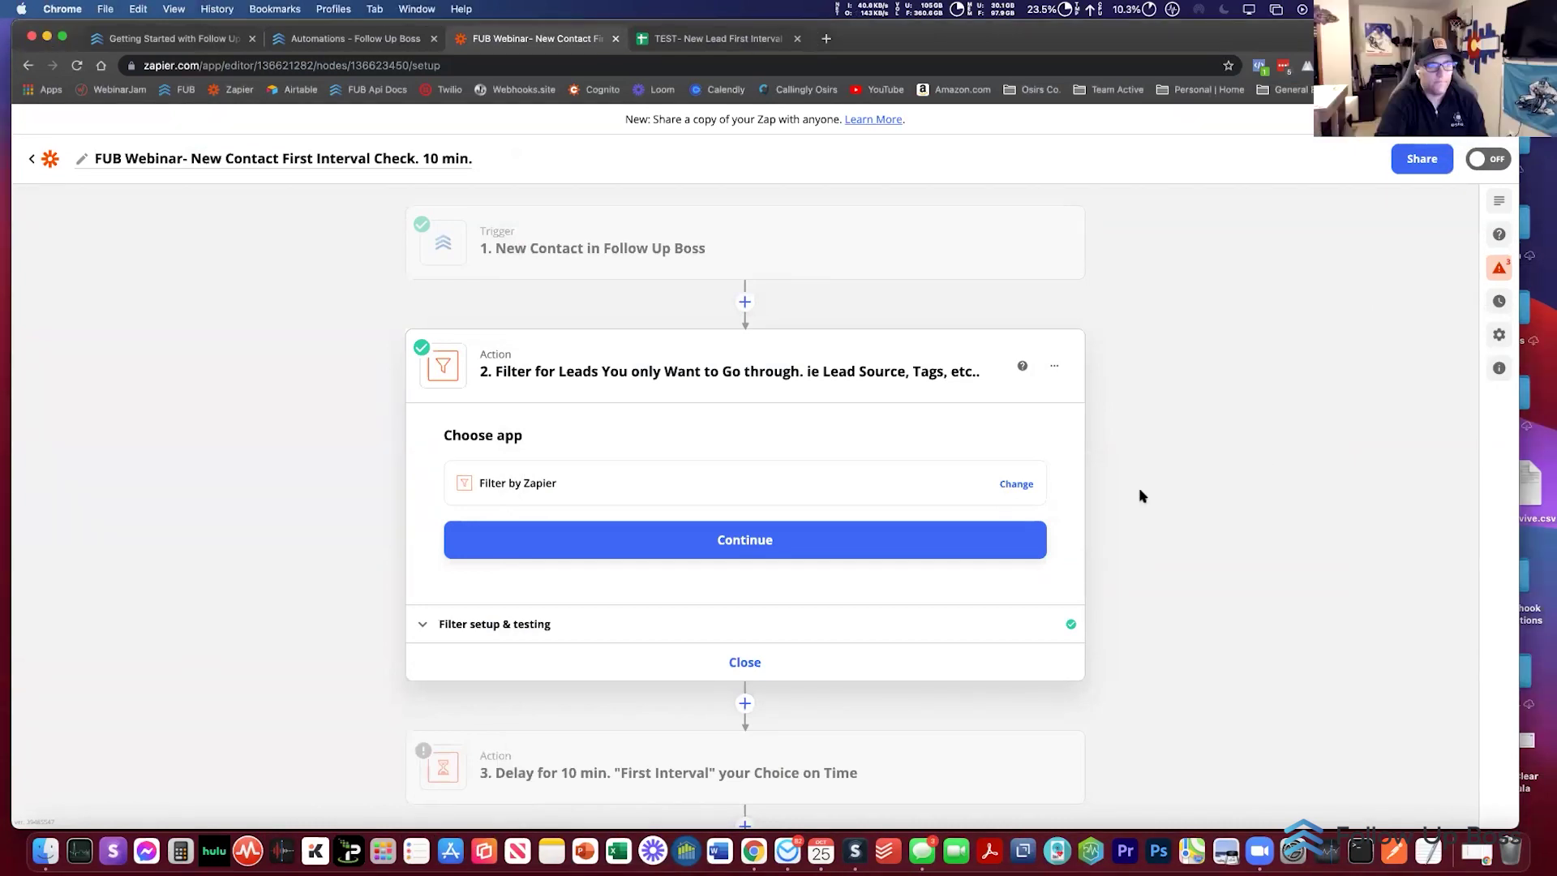
Step: Open the lead filter's setup and browse the contact data fields available for the condition on Source
left_click(456, 633)
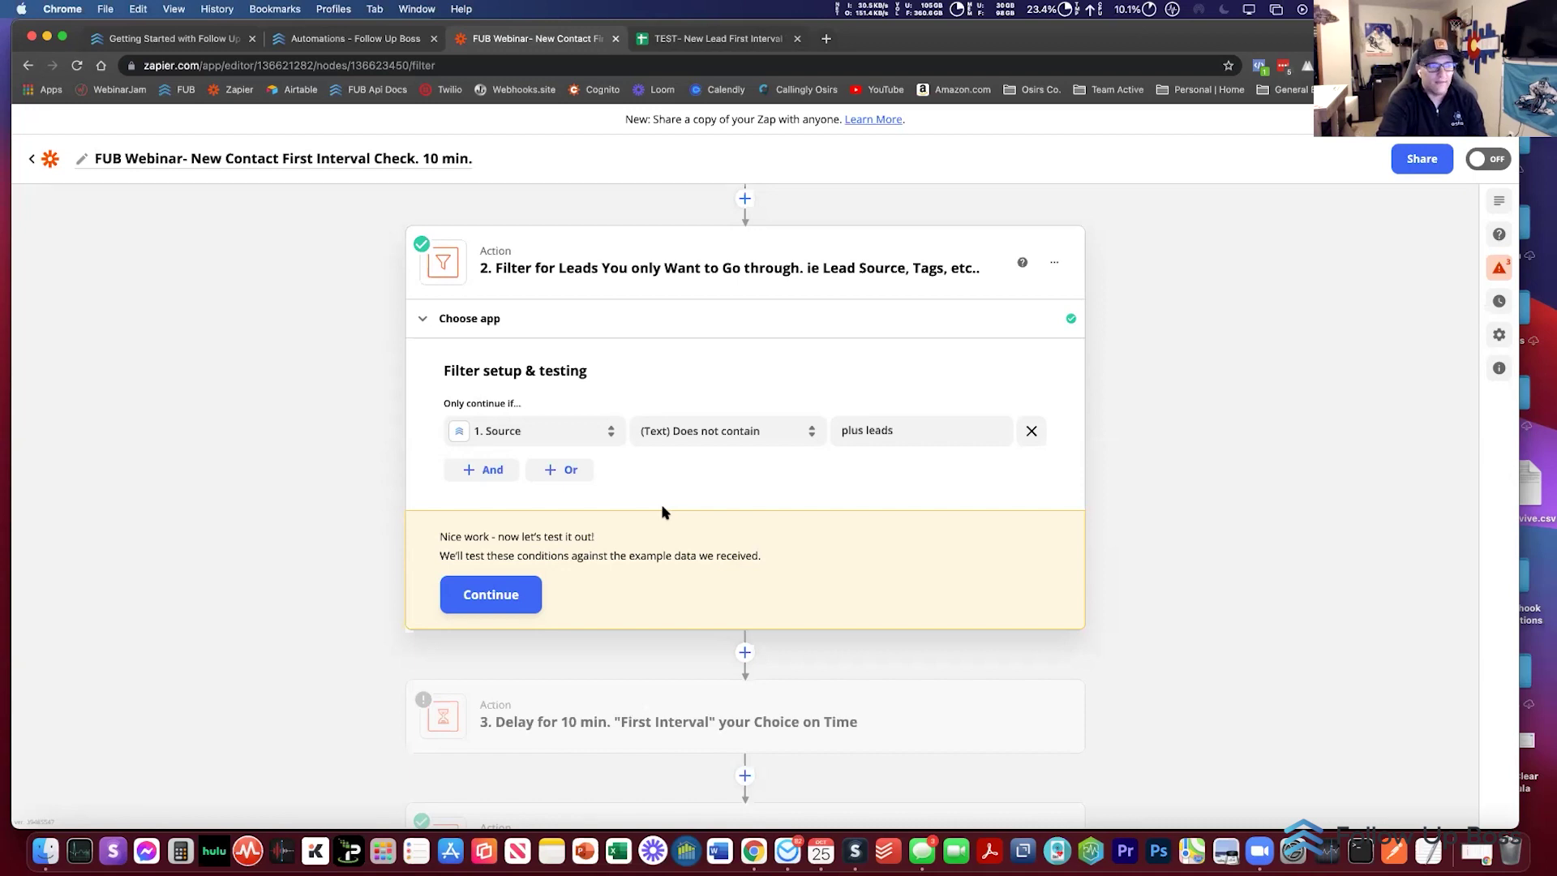
left_click(498, 444)
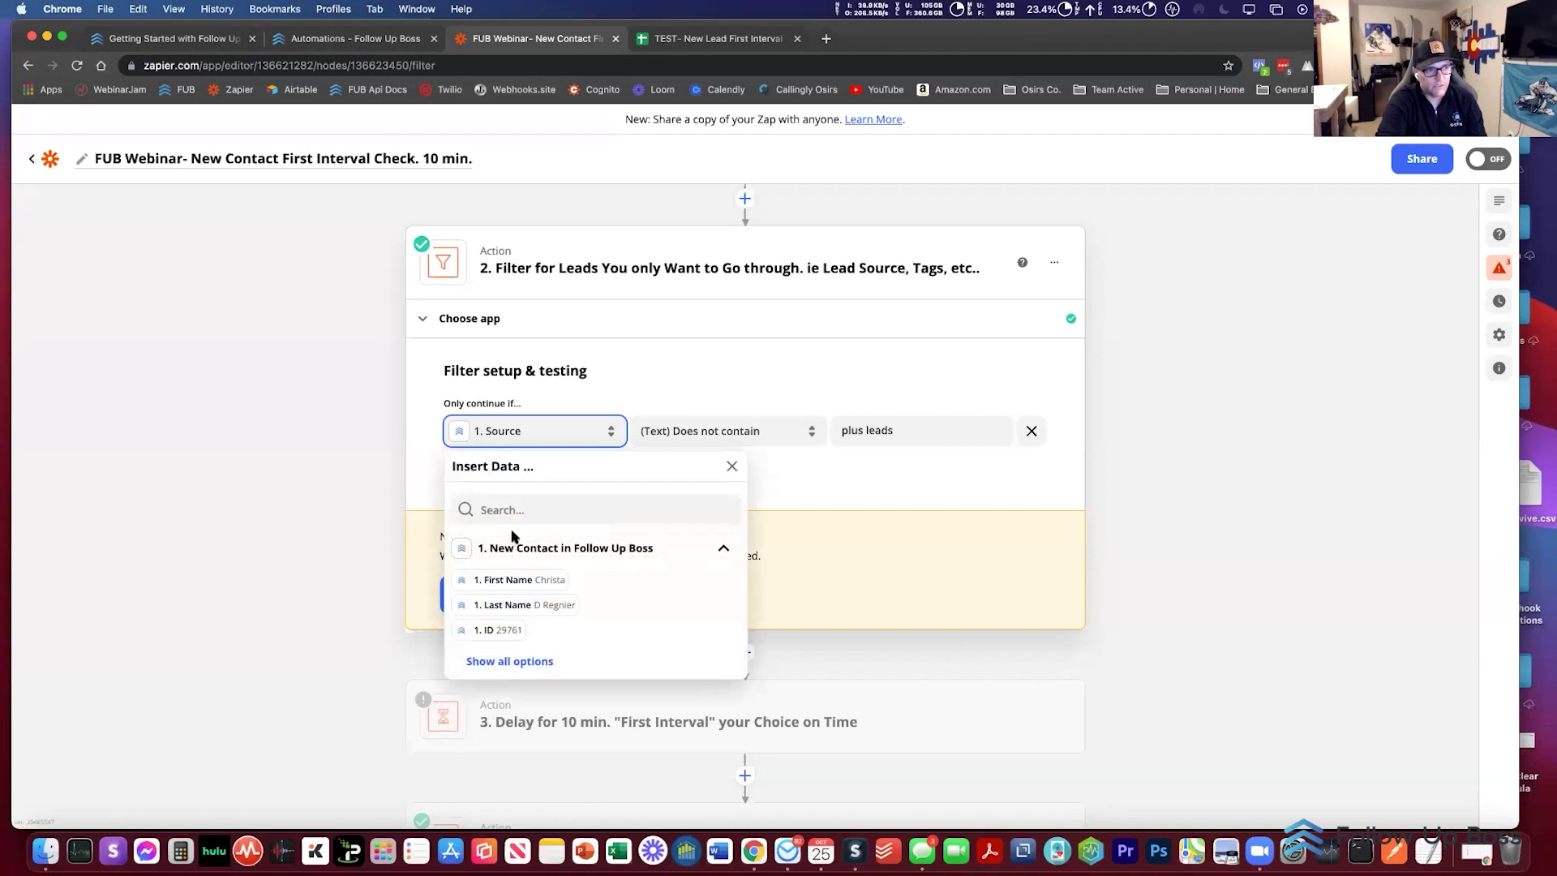
left_click(510, 662)
scroll(523, 661, "down", 1)
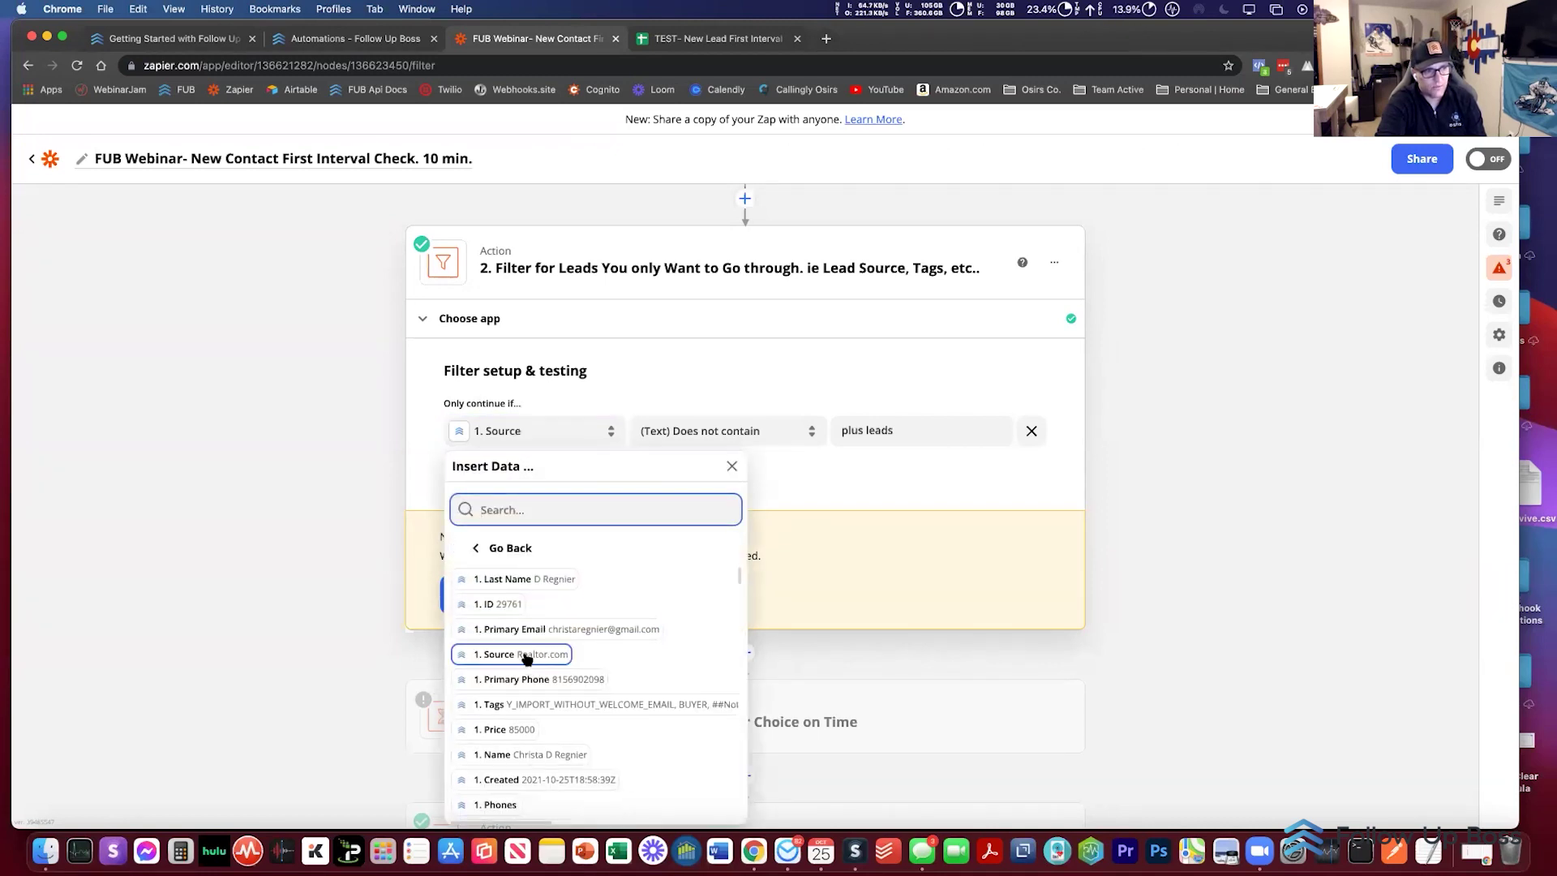
scroll(523, 661, "down", 2)
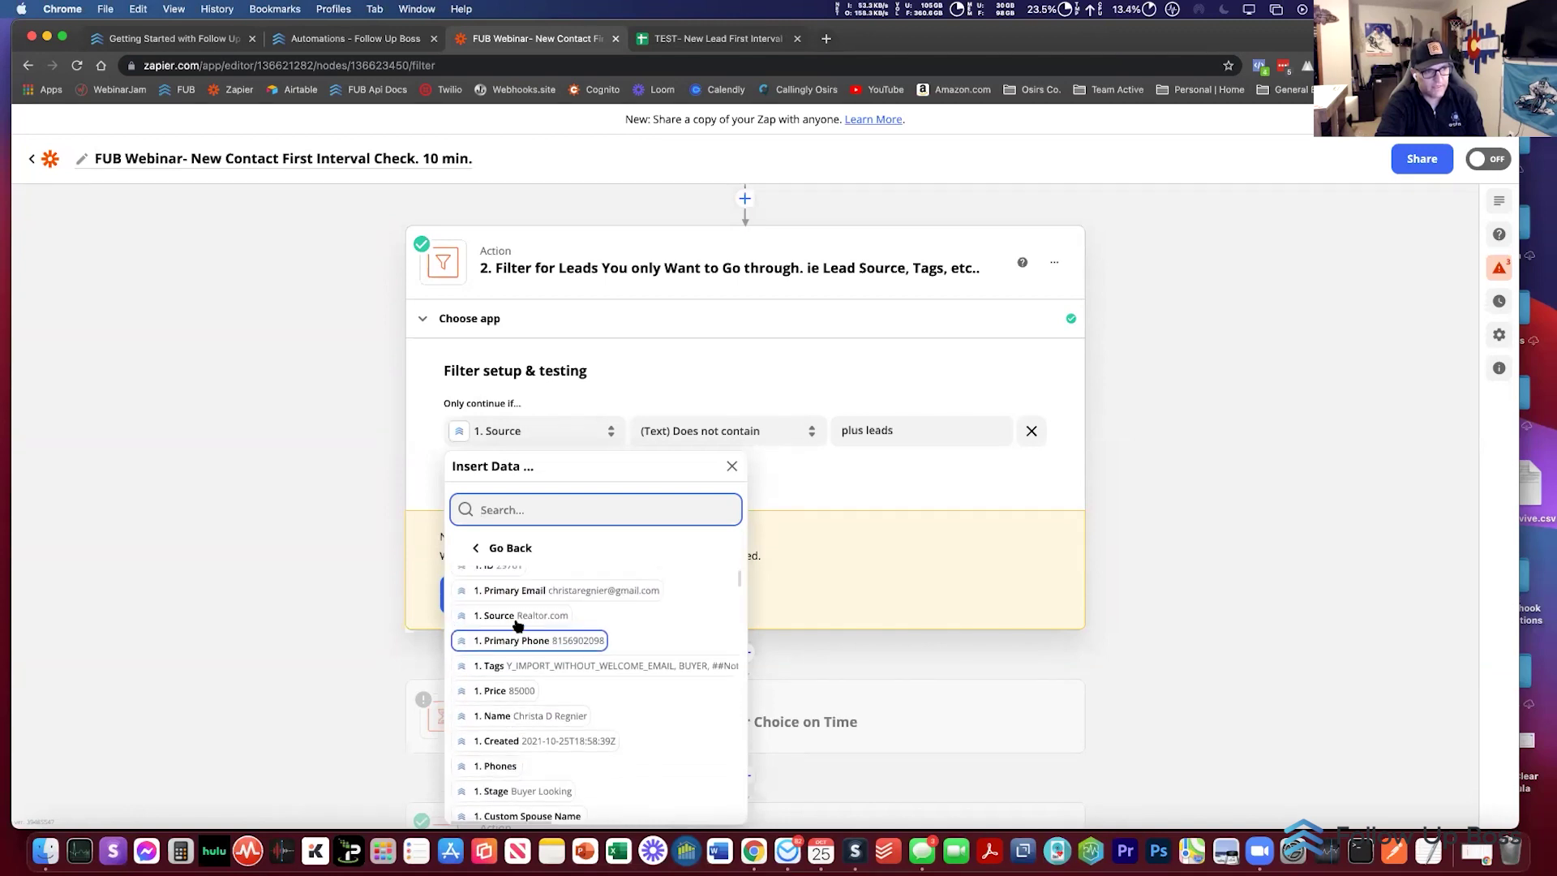
left_click(734, 464)
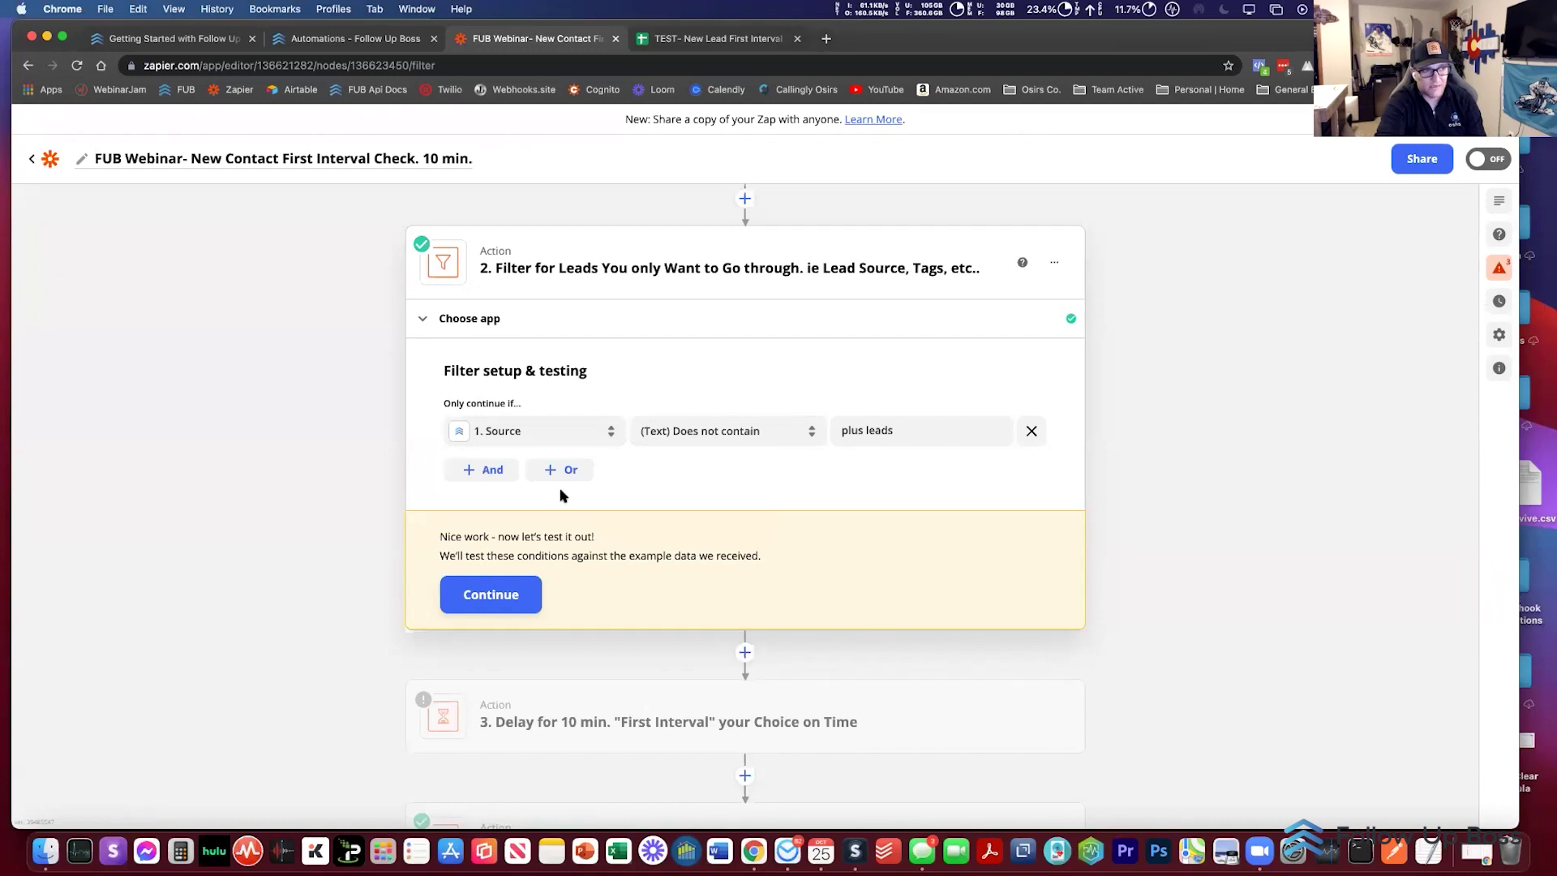
Step: Add an And condition to the lead filter so that Source (Text) Does not contain Database
left_click(482, 472)
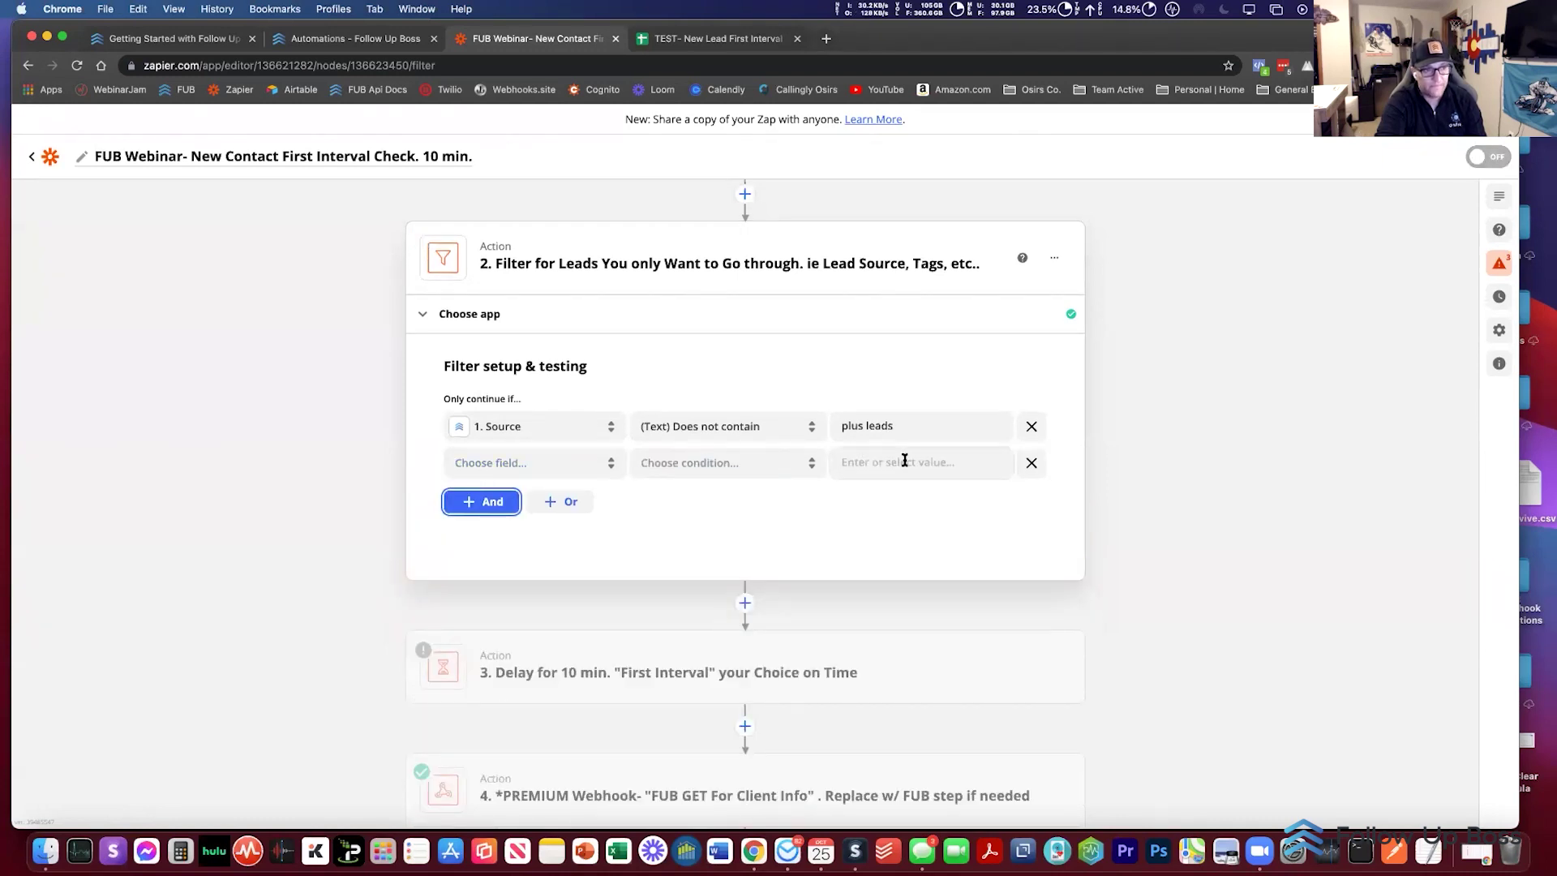
left_click(905, 460)
type("Database")
left_click(515, 466)
left_click(519, 541)
type("sour")
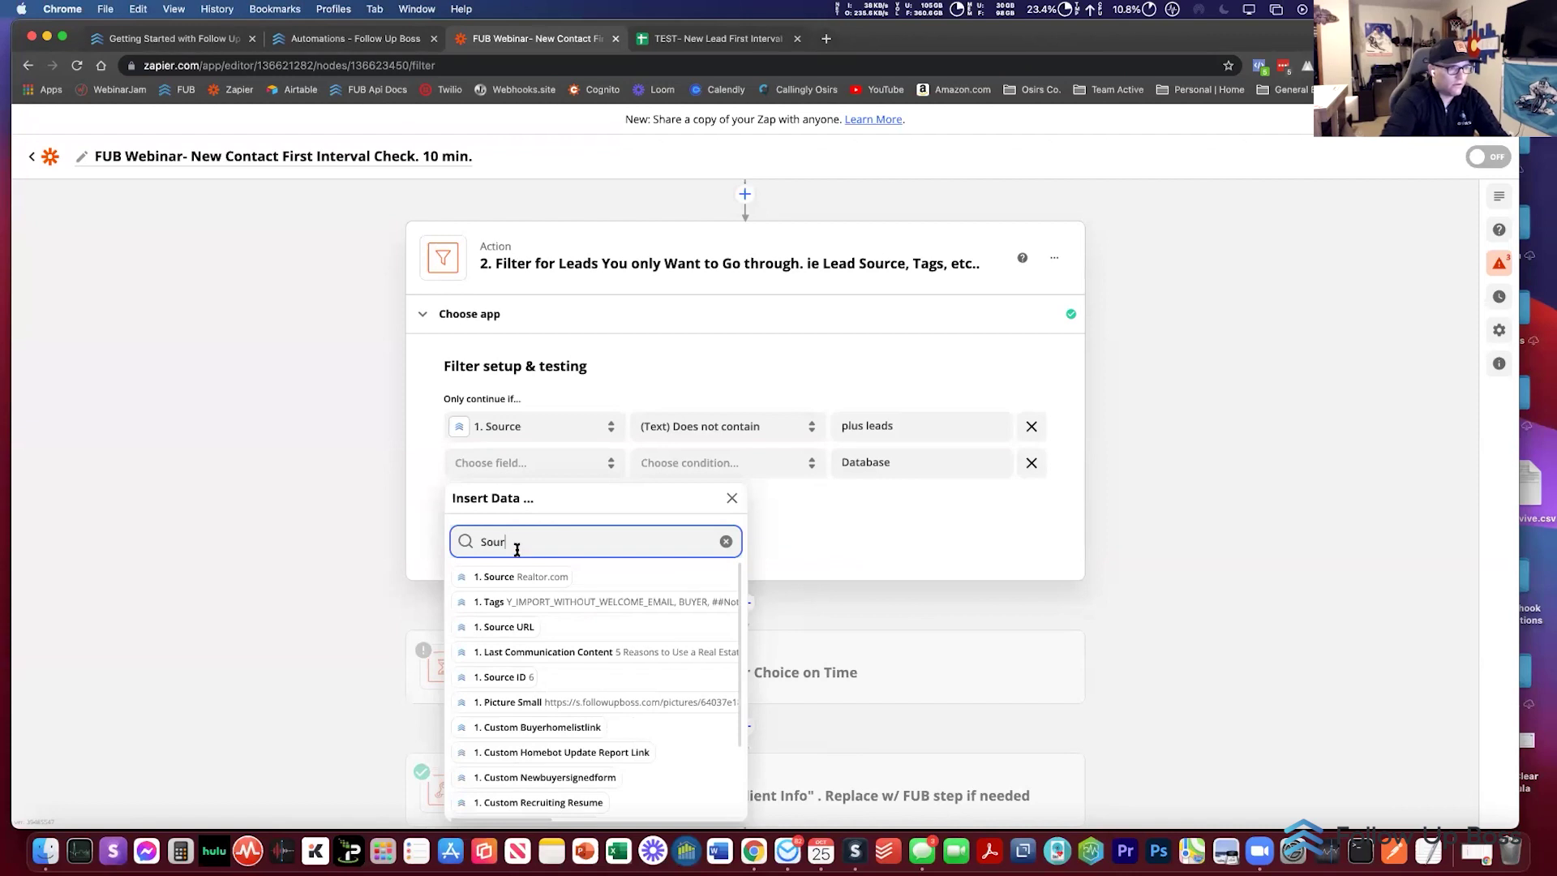
left_click(519, 576)
left_click(695, 462)
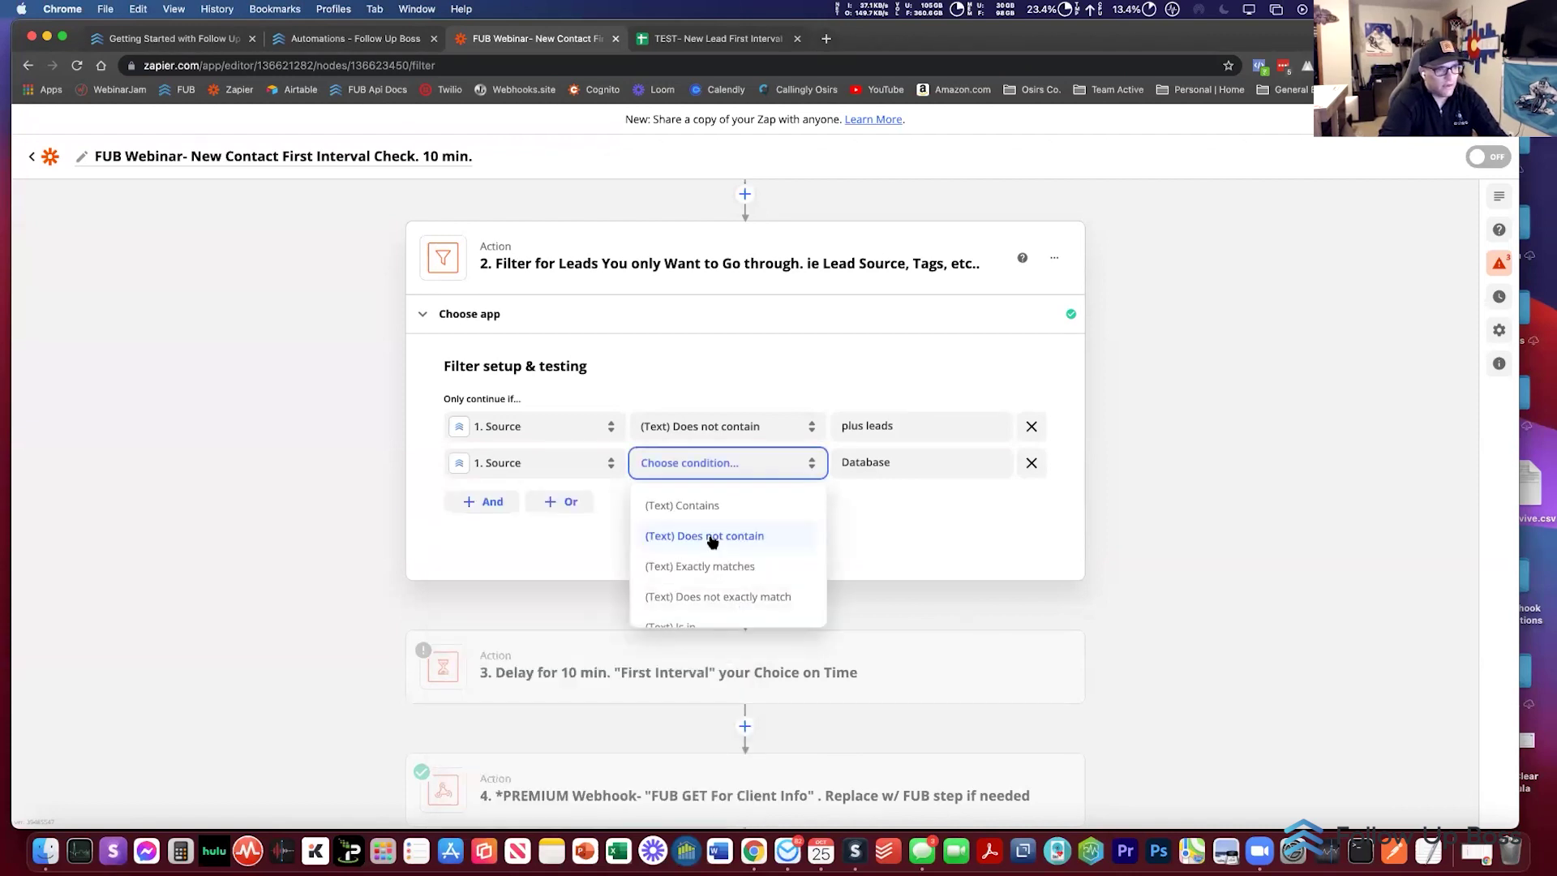
left_click(712, 536)
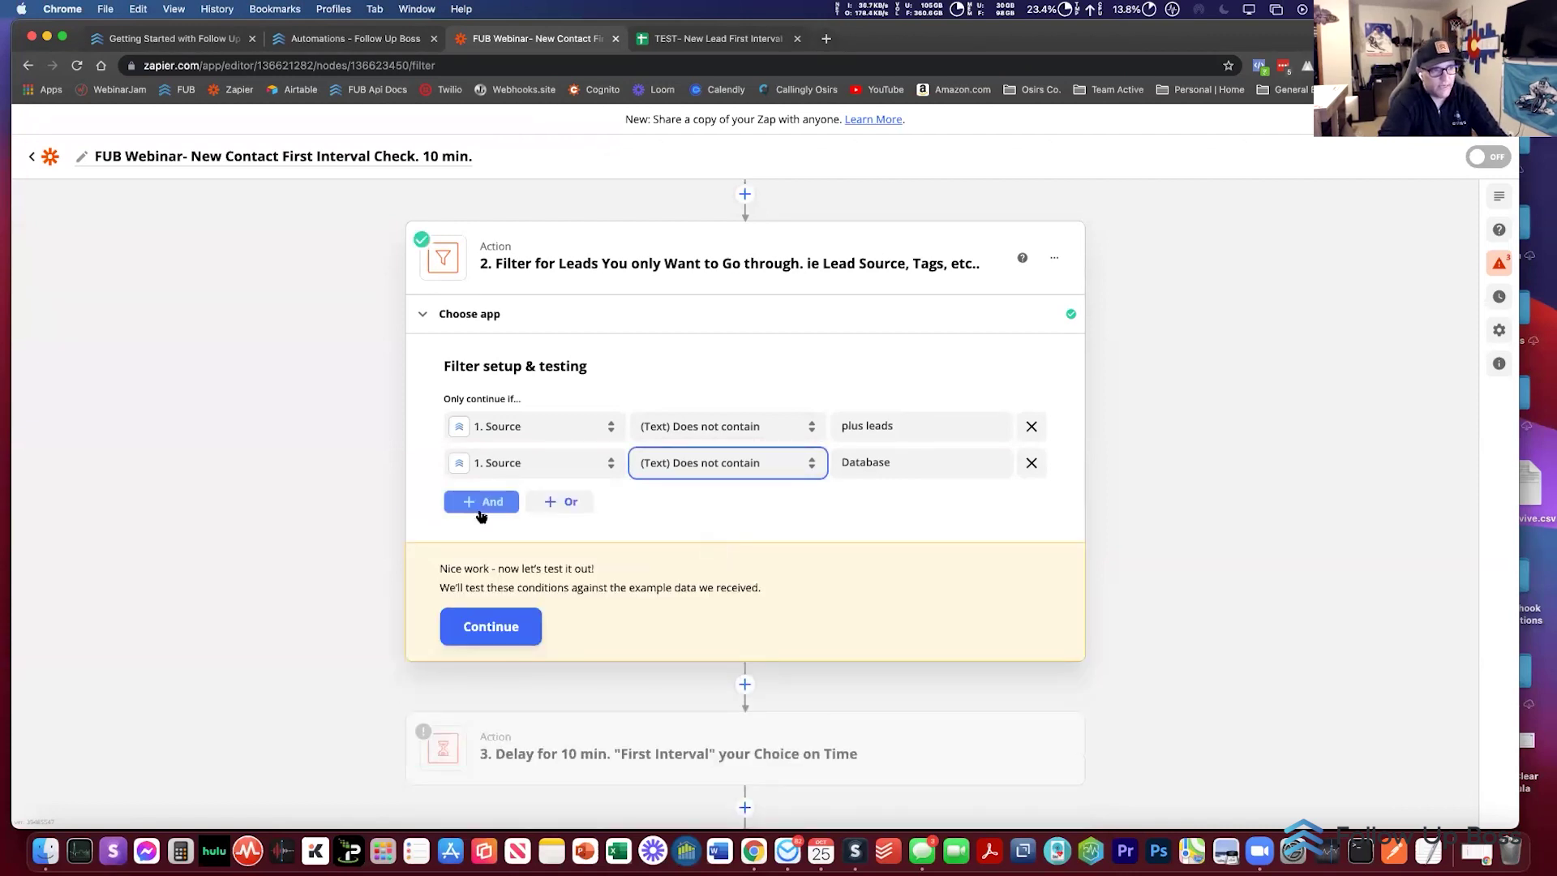
Step: Test the lead filter's conditions against the sample data and close the filter action
left_click(494, 628)
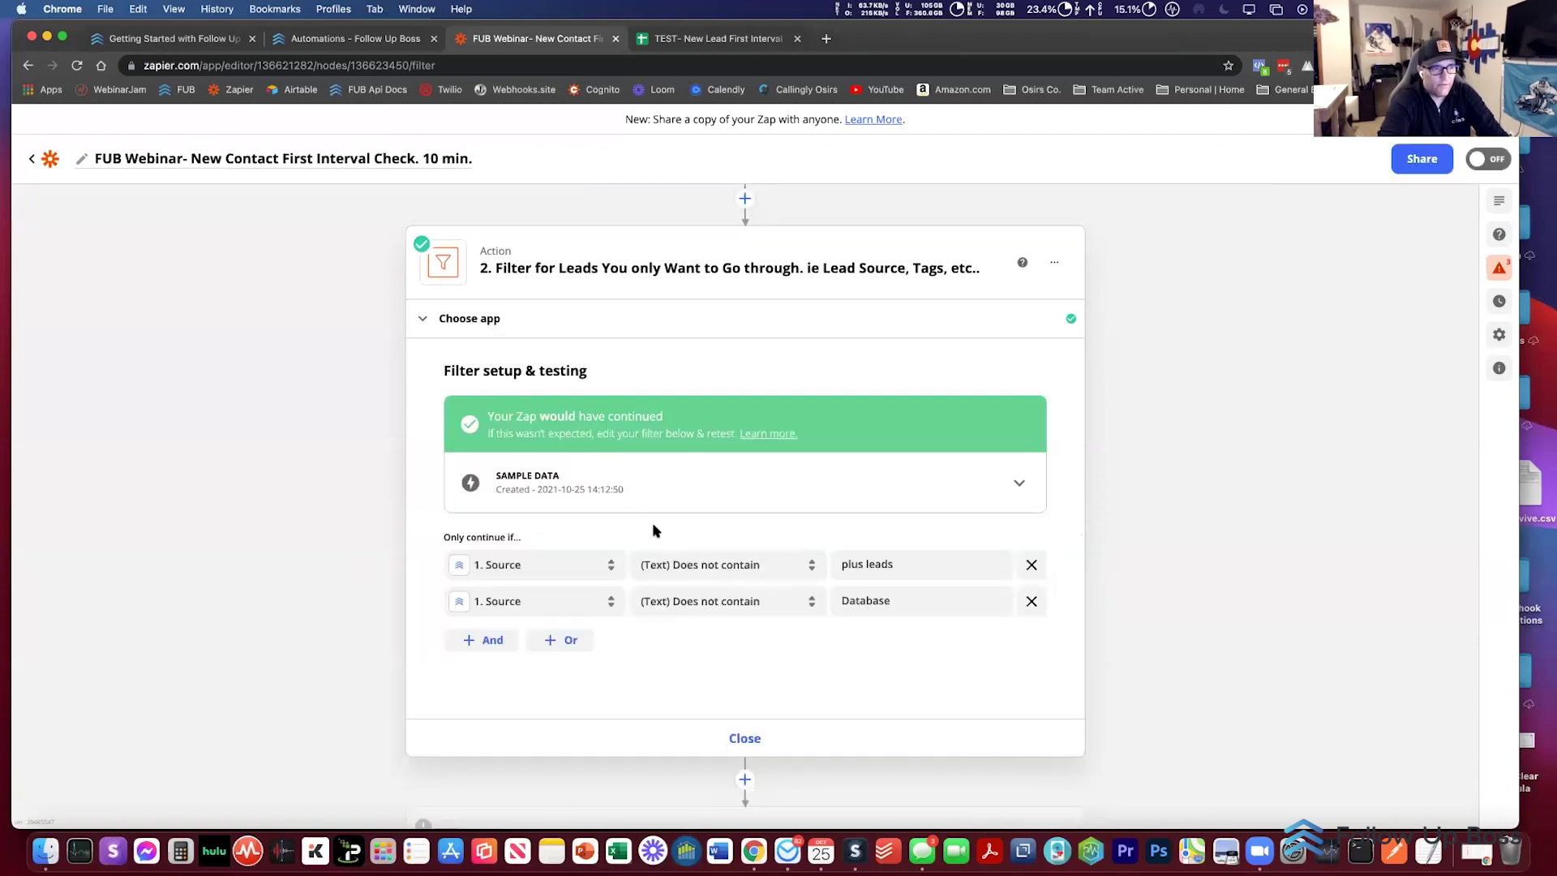
scroll(417, 455, "up", 2)
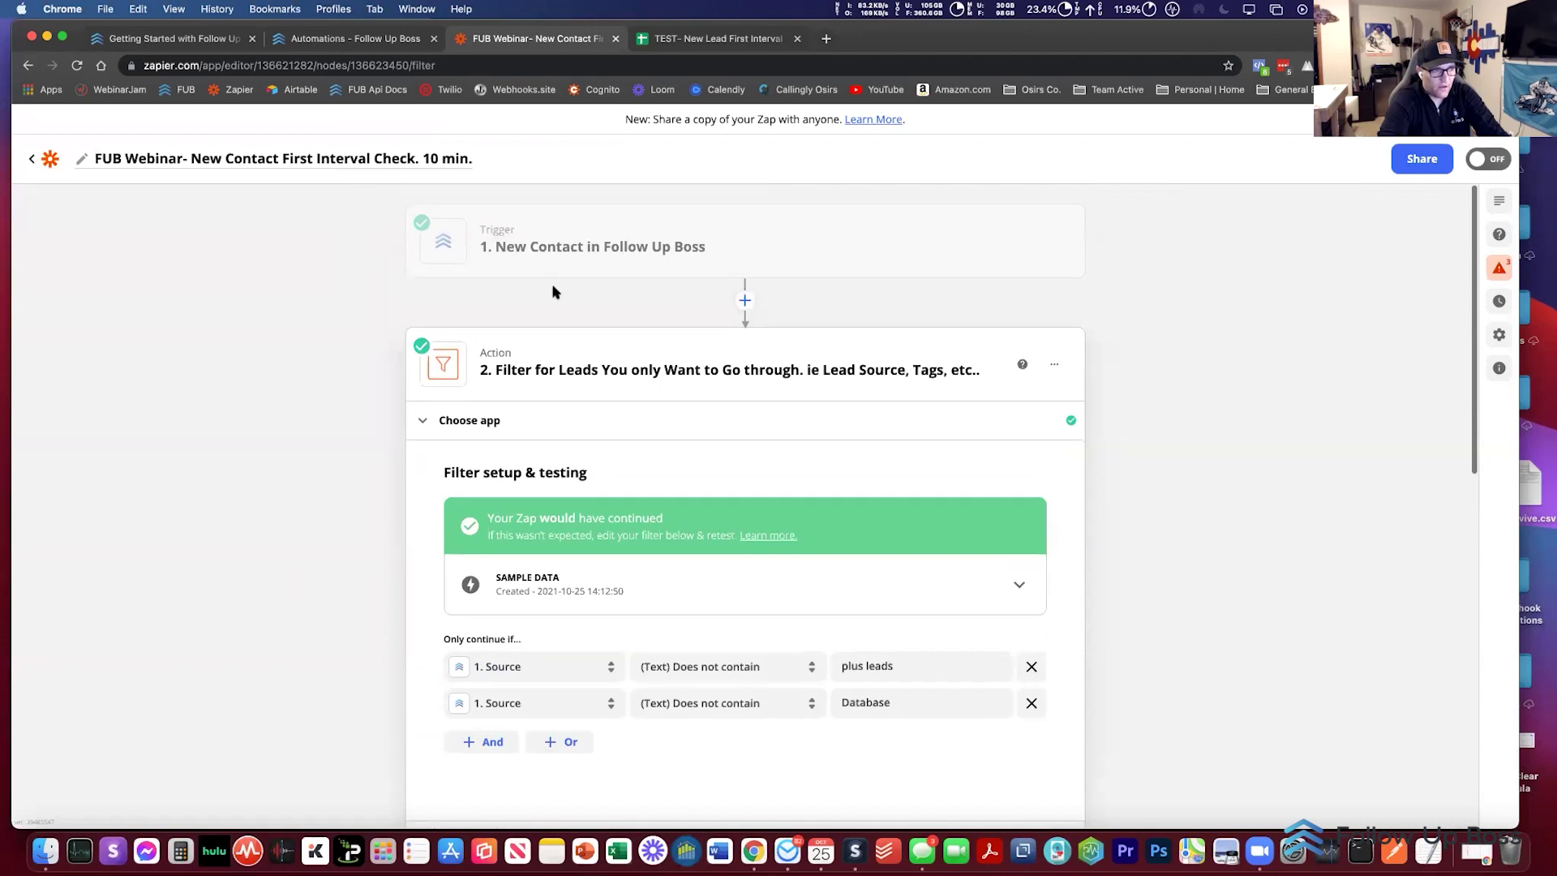
scroll(656, 233, "down", 8)
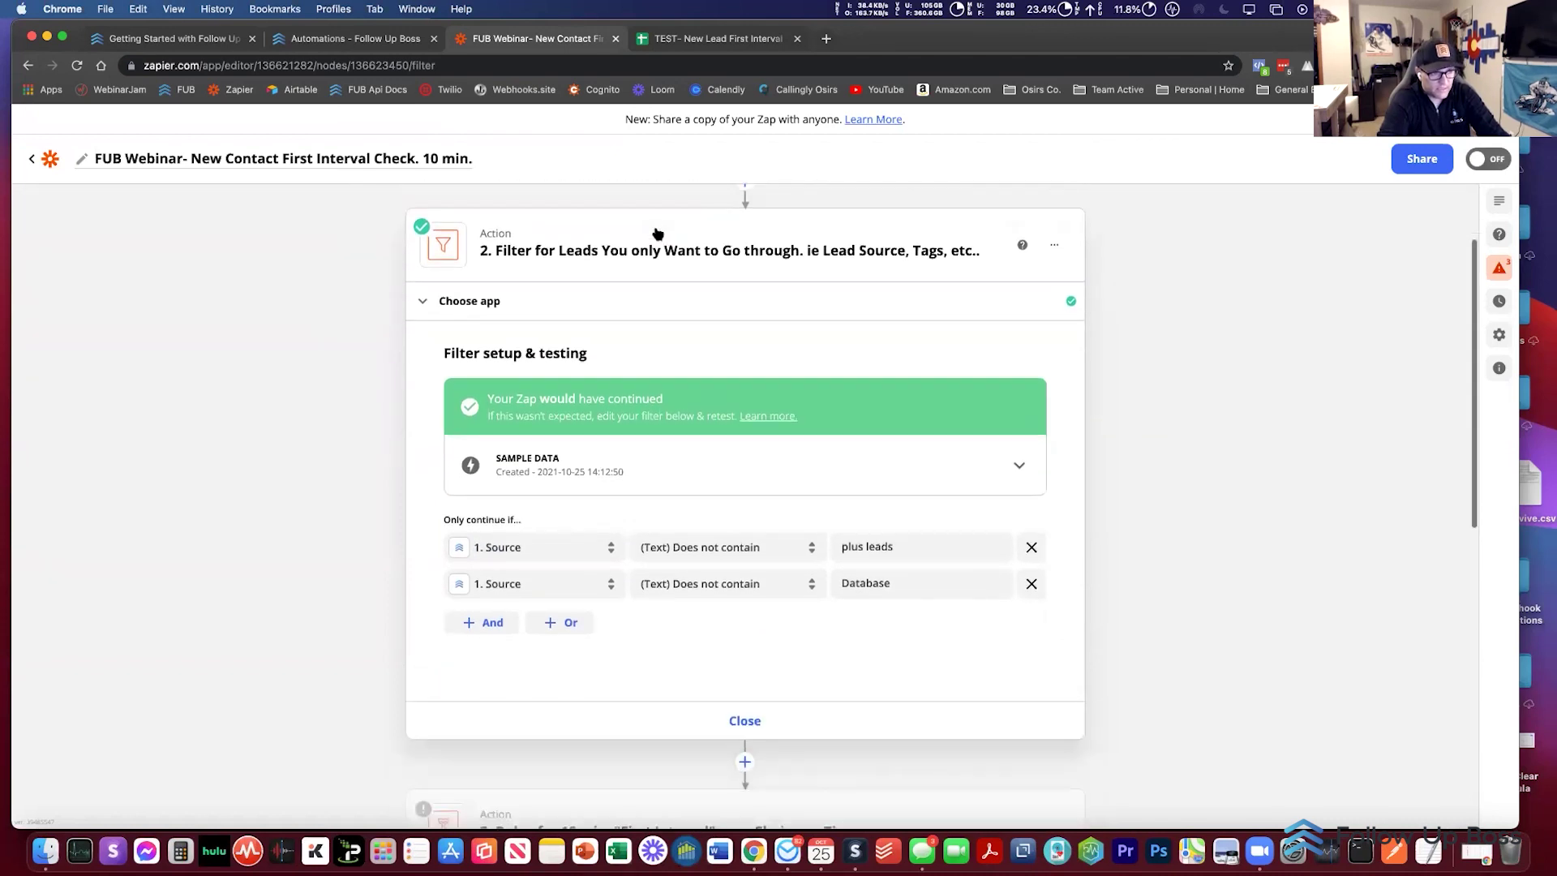
scroll(655, 229, "up", 1)
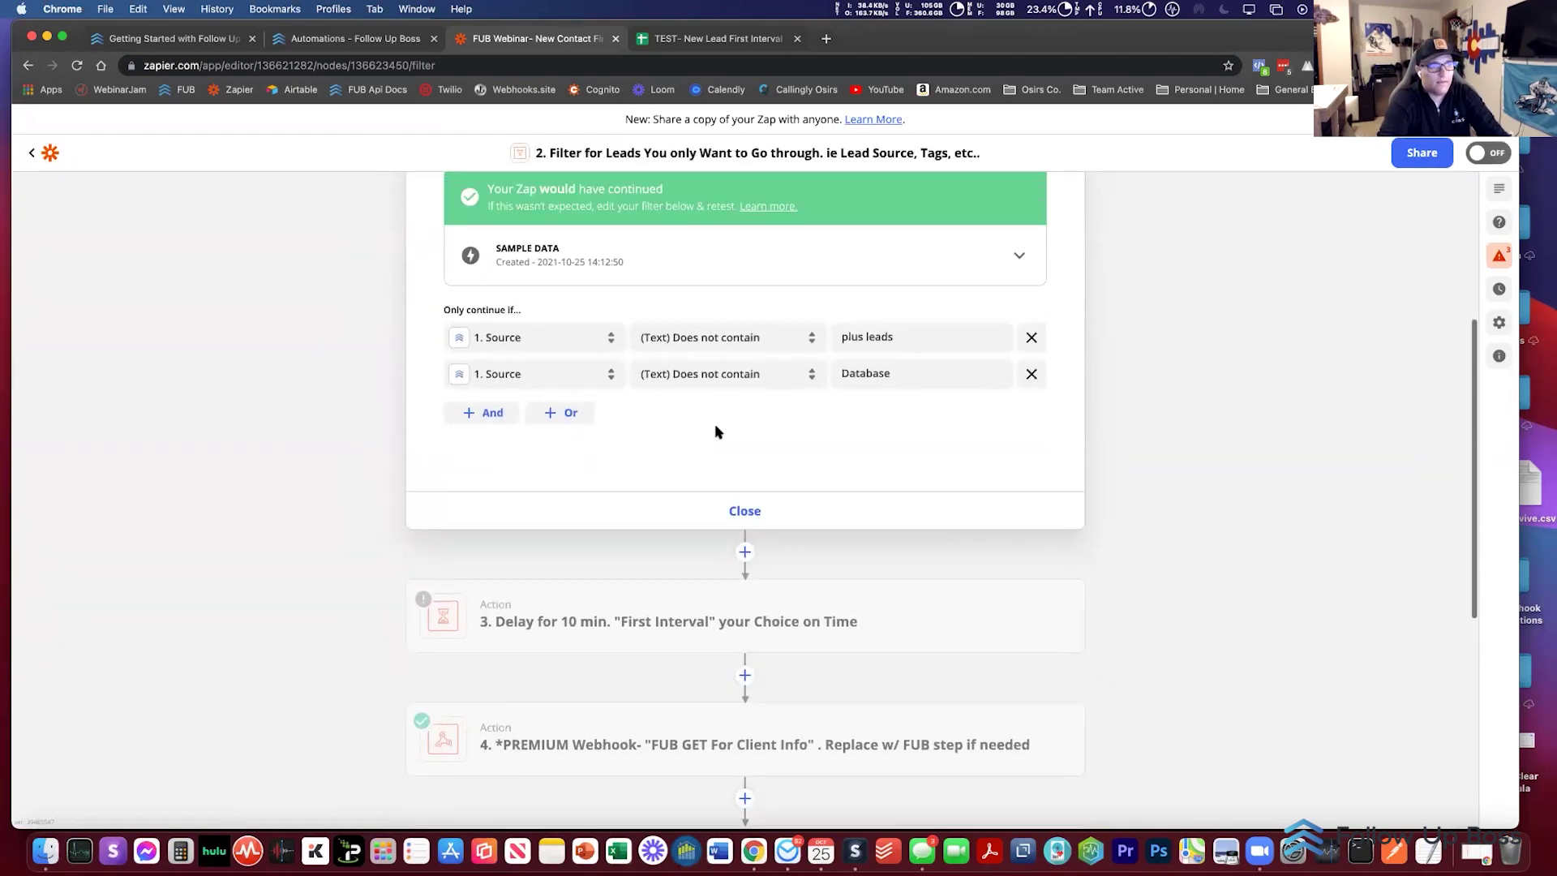
left_click(697, 521)
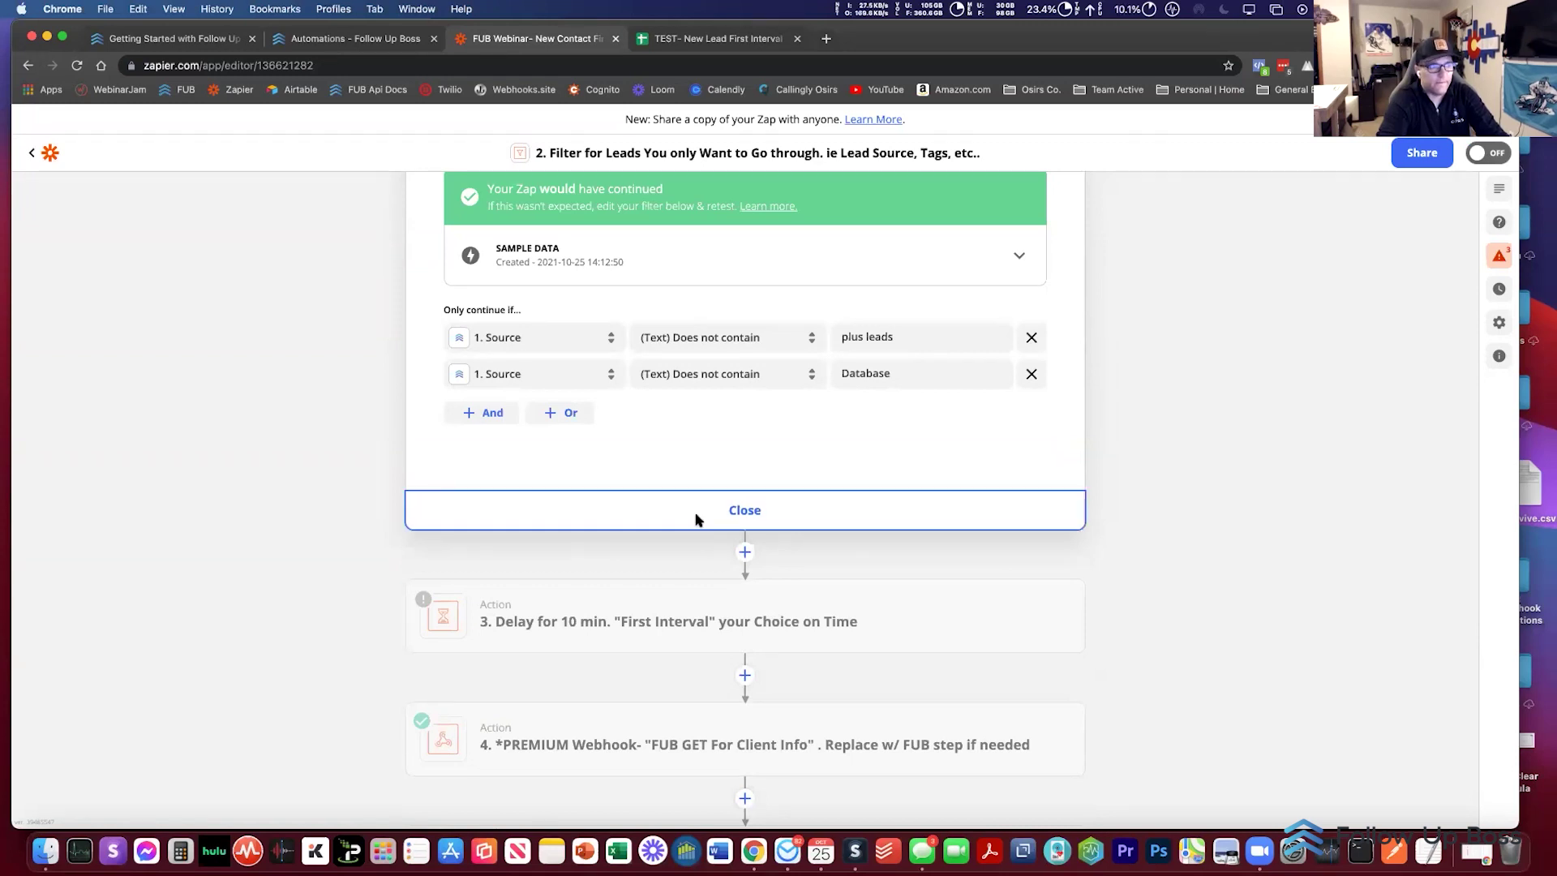
Step: Open the 10-minute delay action, check its time value and unit, and retest it for review
scroll(556, 486, "up", 3)
left_click(556, 417)
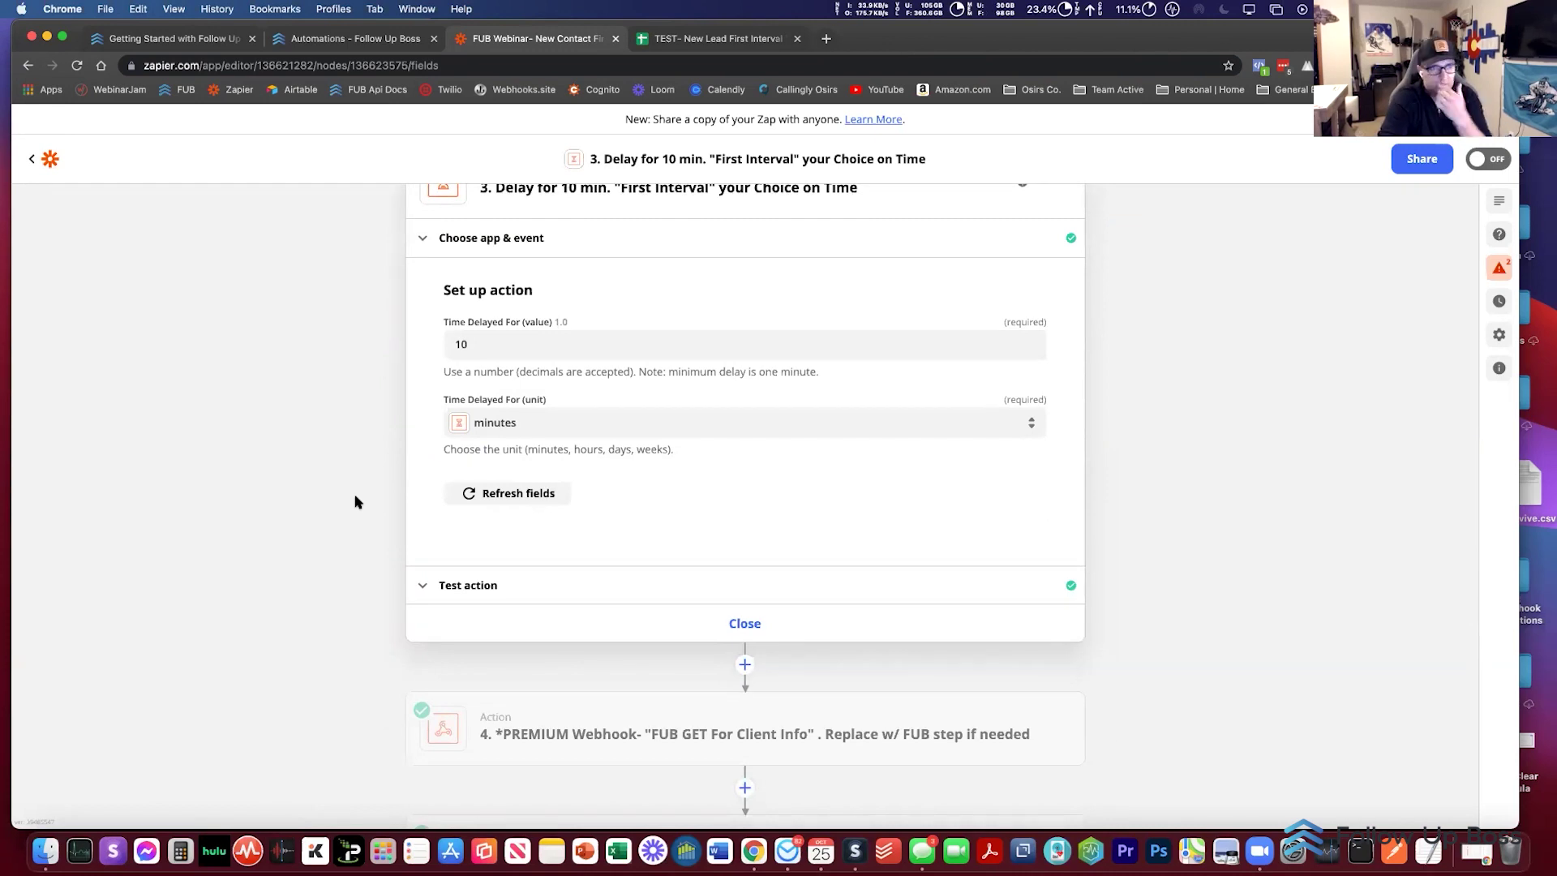
left_click(481, 586)
left_click(576, 388)
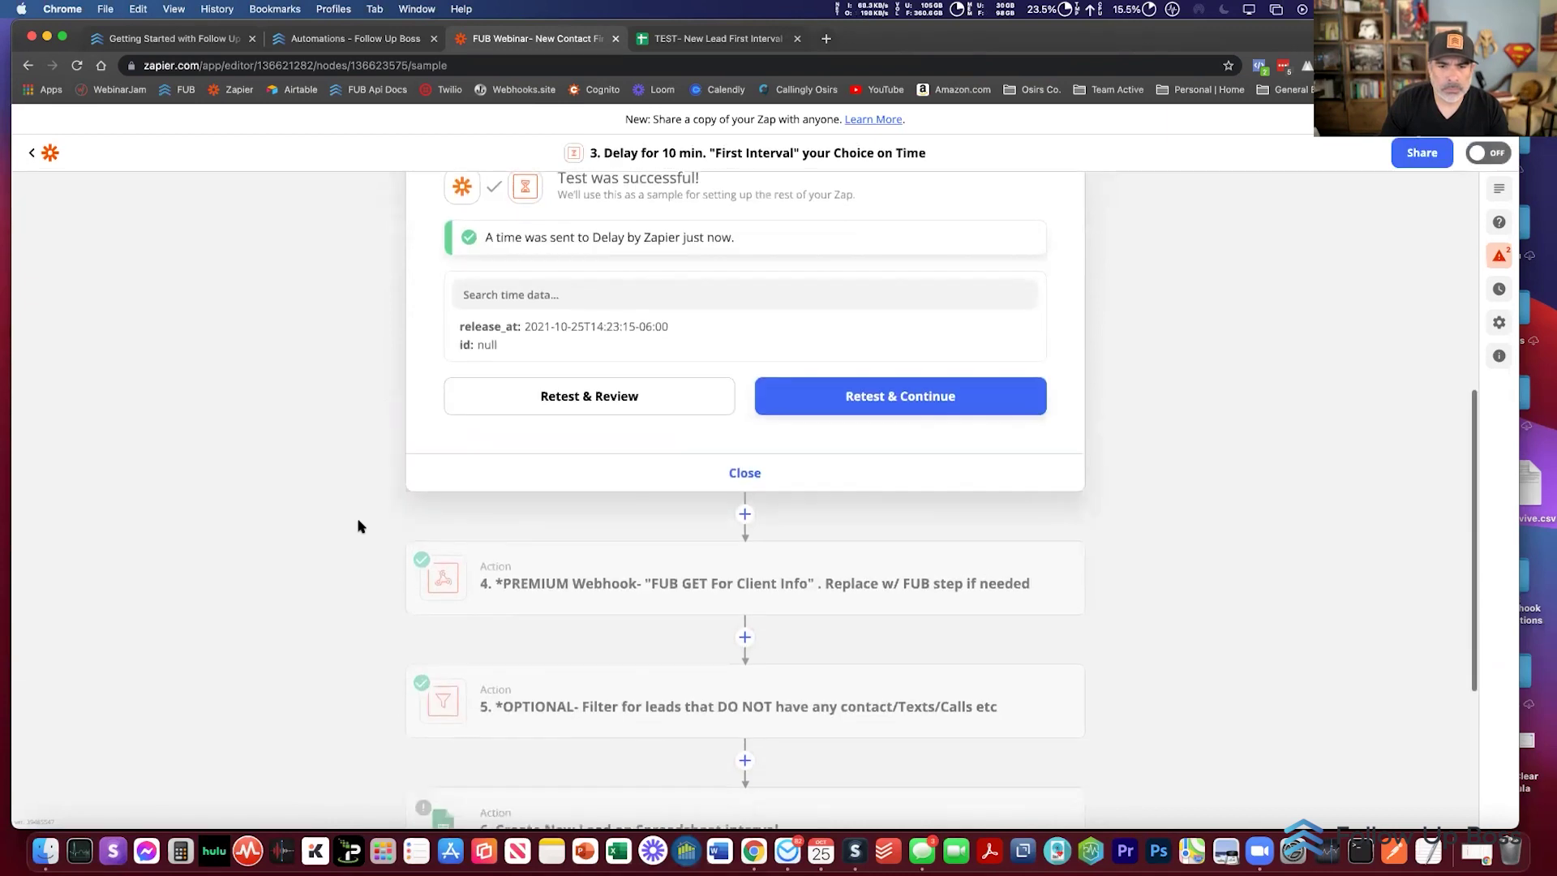
scroll(361, 527, "down", 1)
Step: Open the premium webhook action, check the available action events and continue to its setup with Custom Request
mouse_move(576, 535)
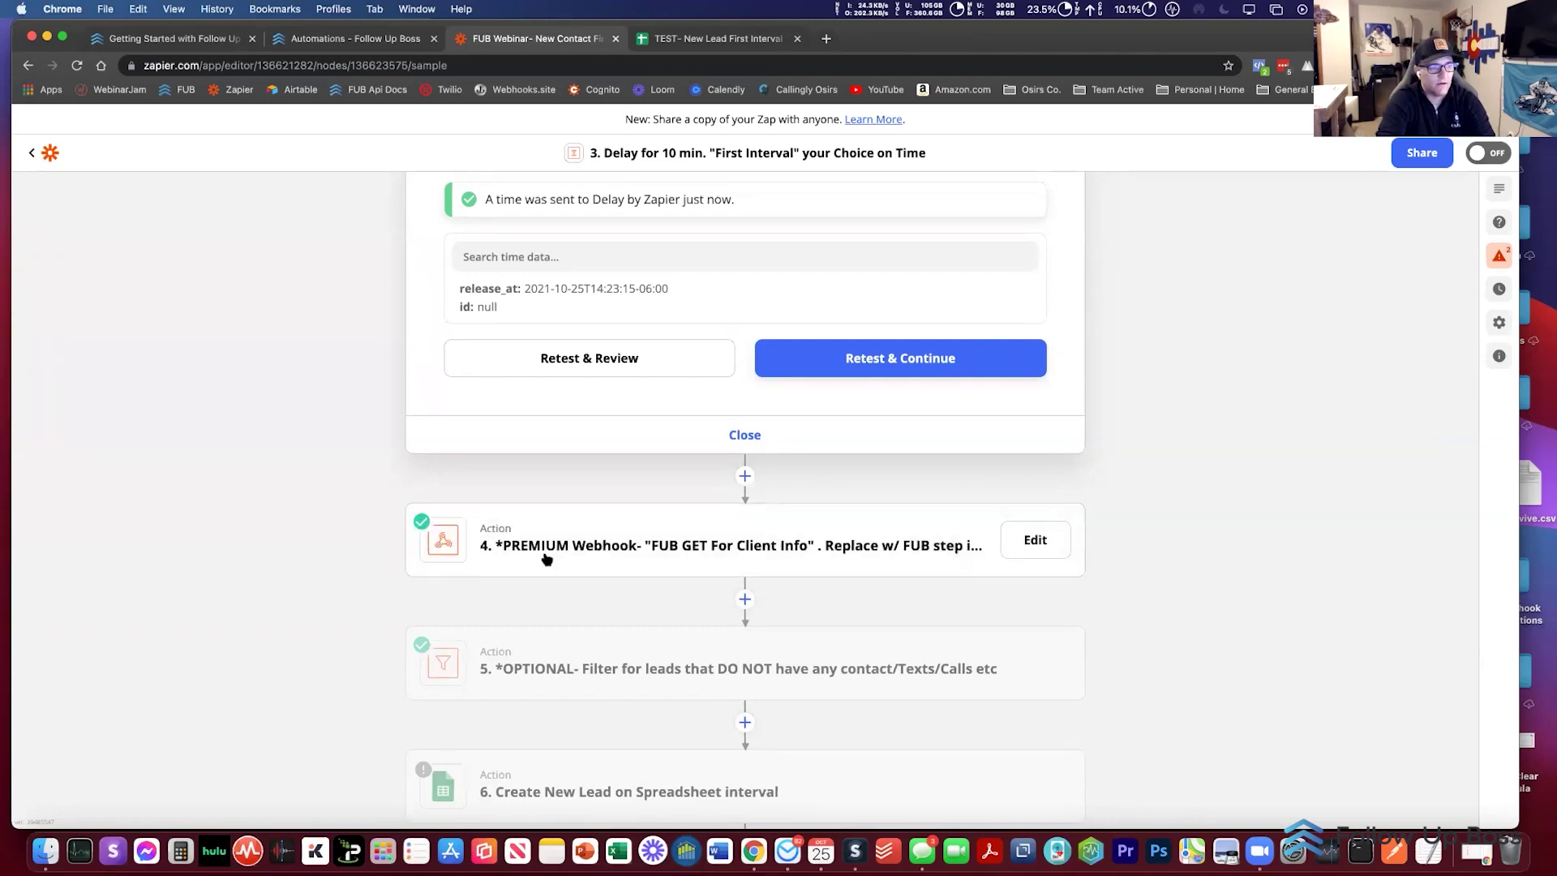
left_click(587, 558)
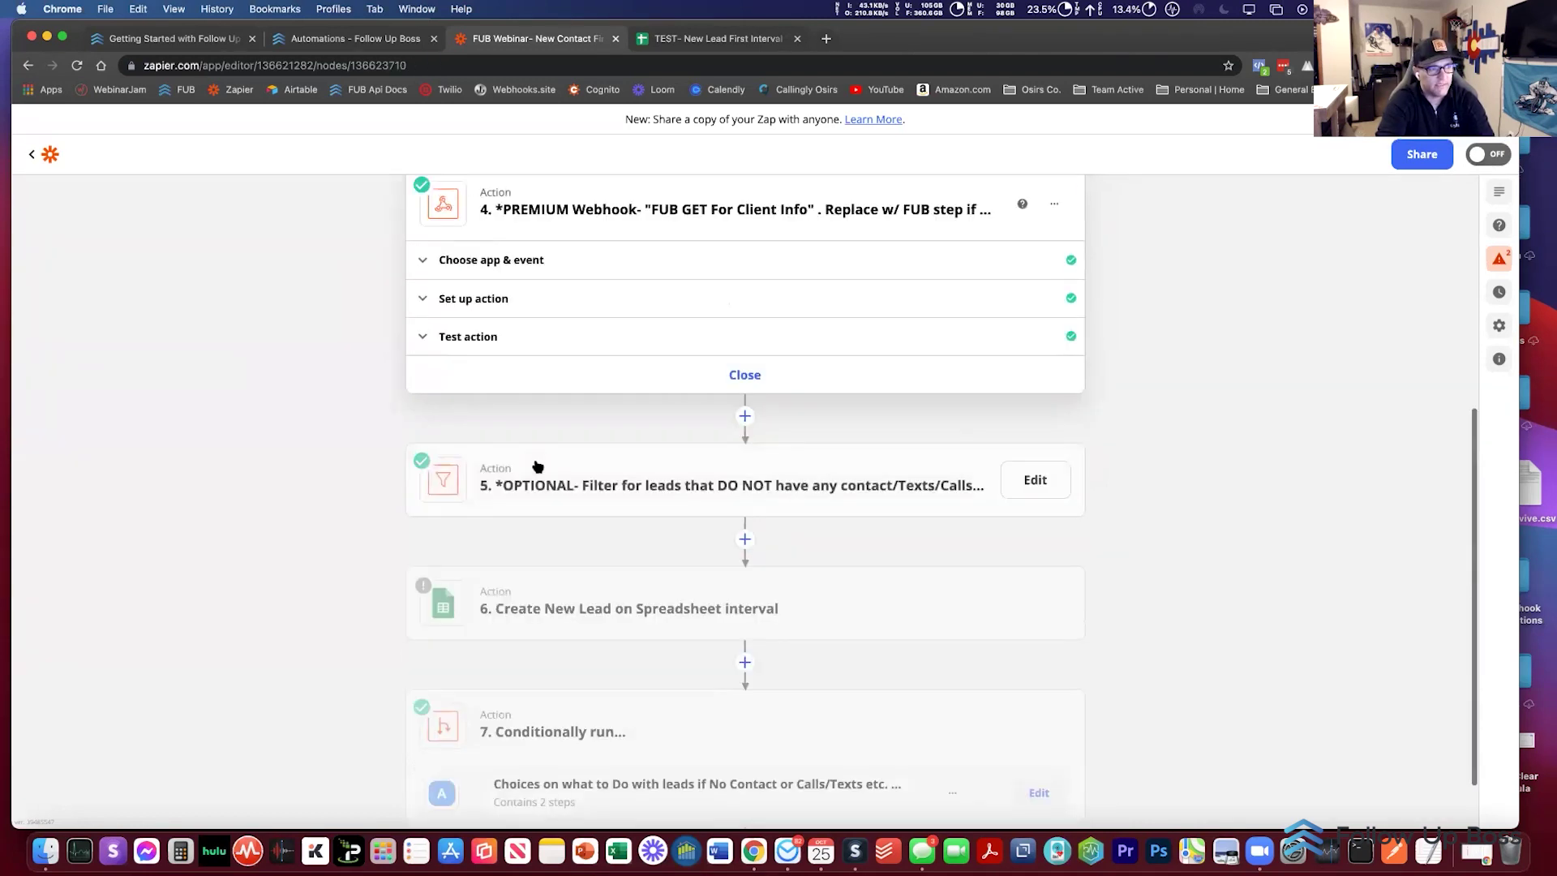
left_click(512, 371)
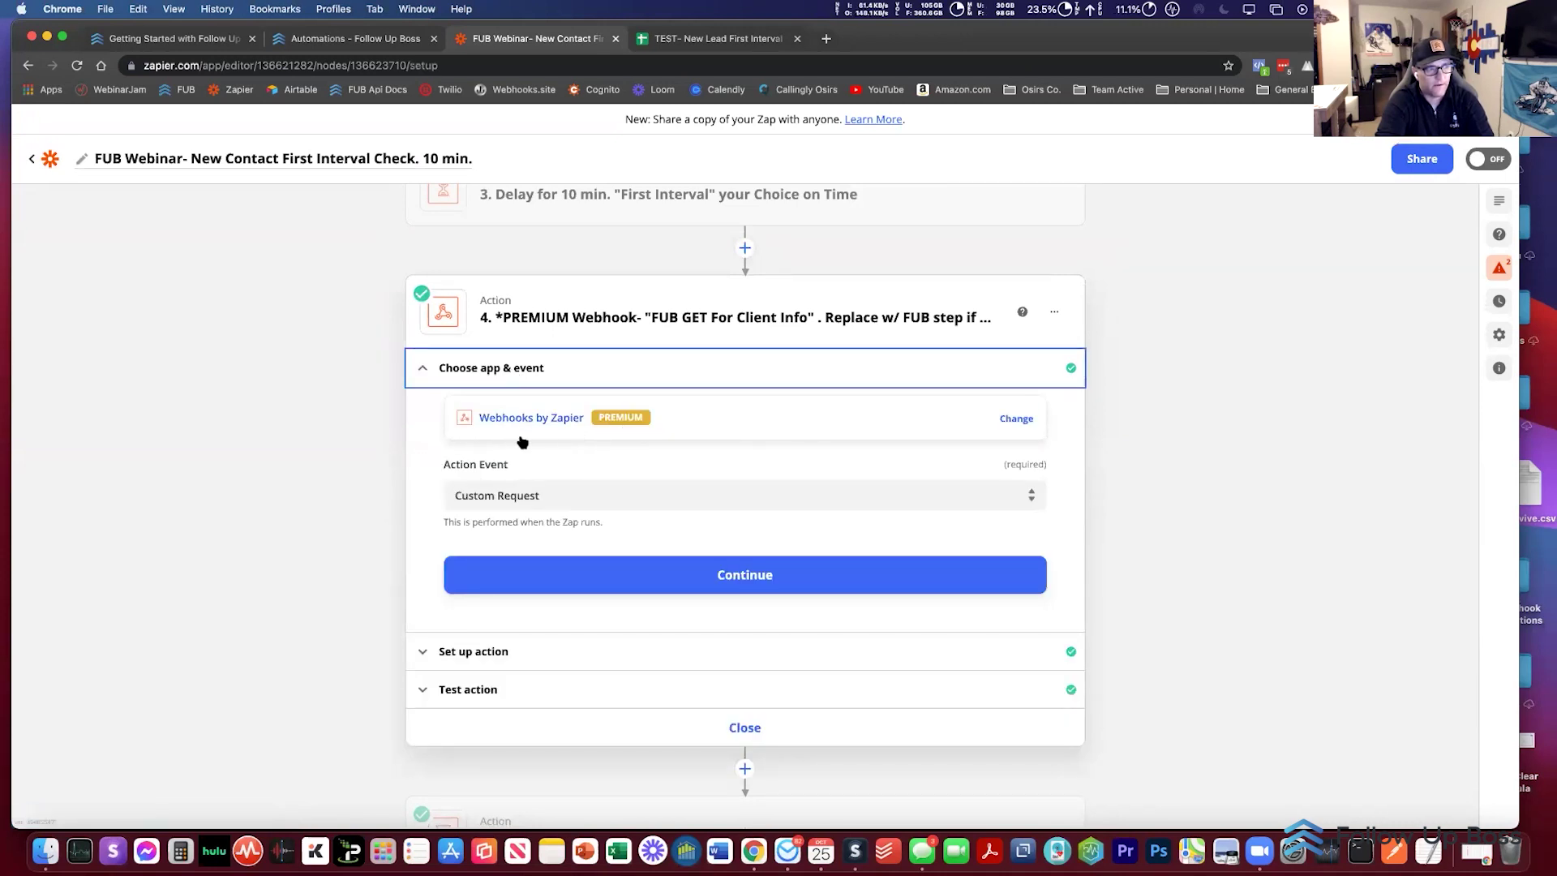
left_click(454, 499)
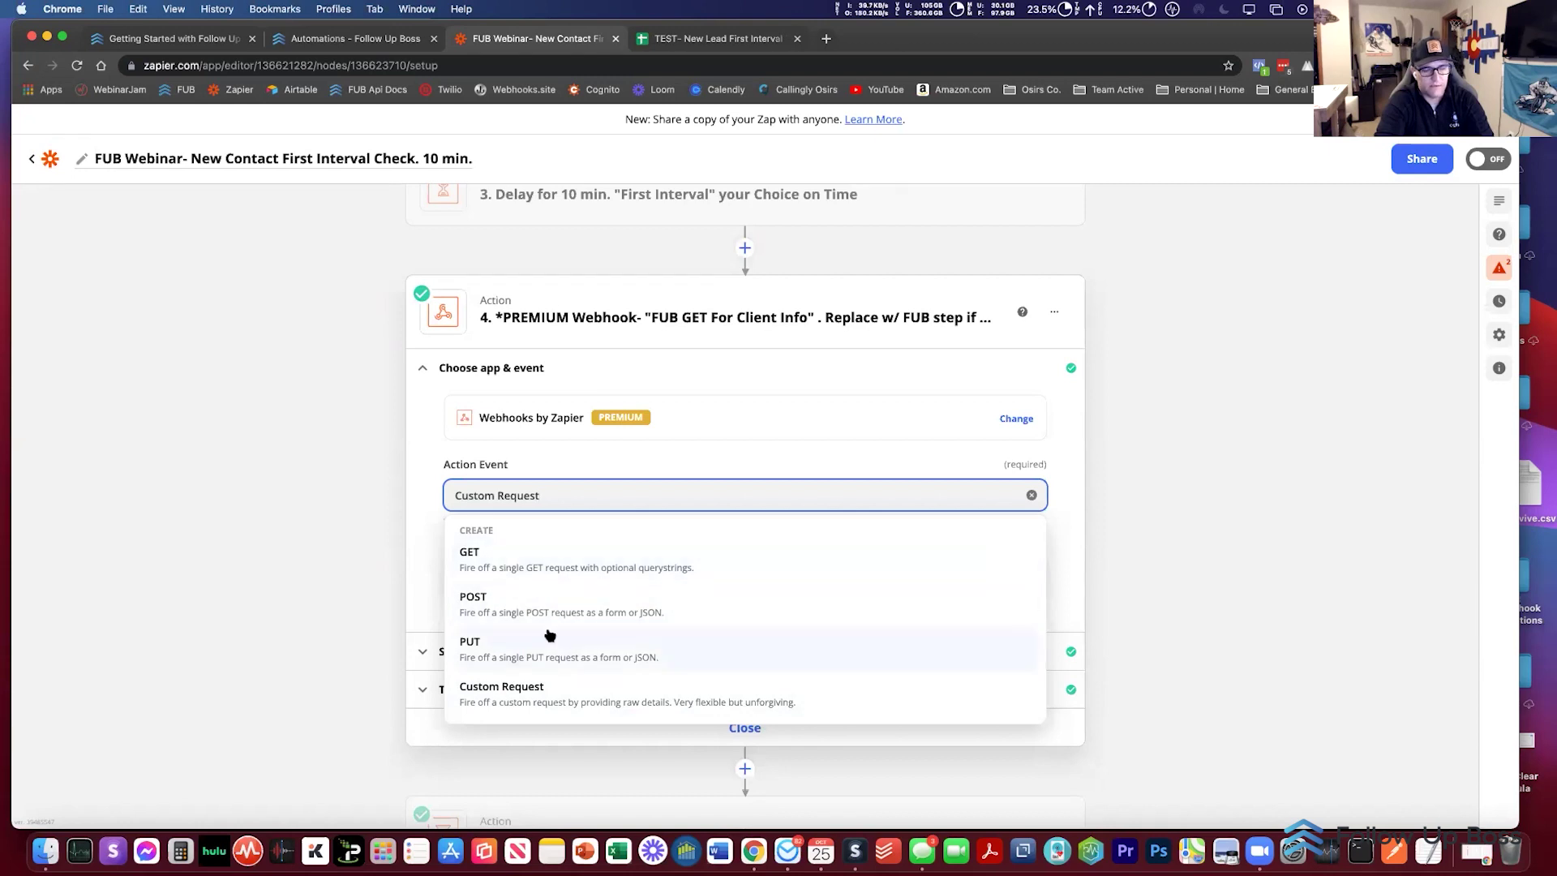
left_click(351, 517)
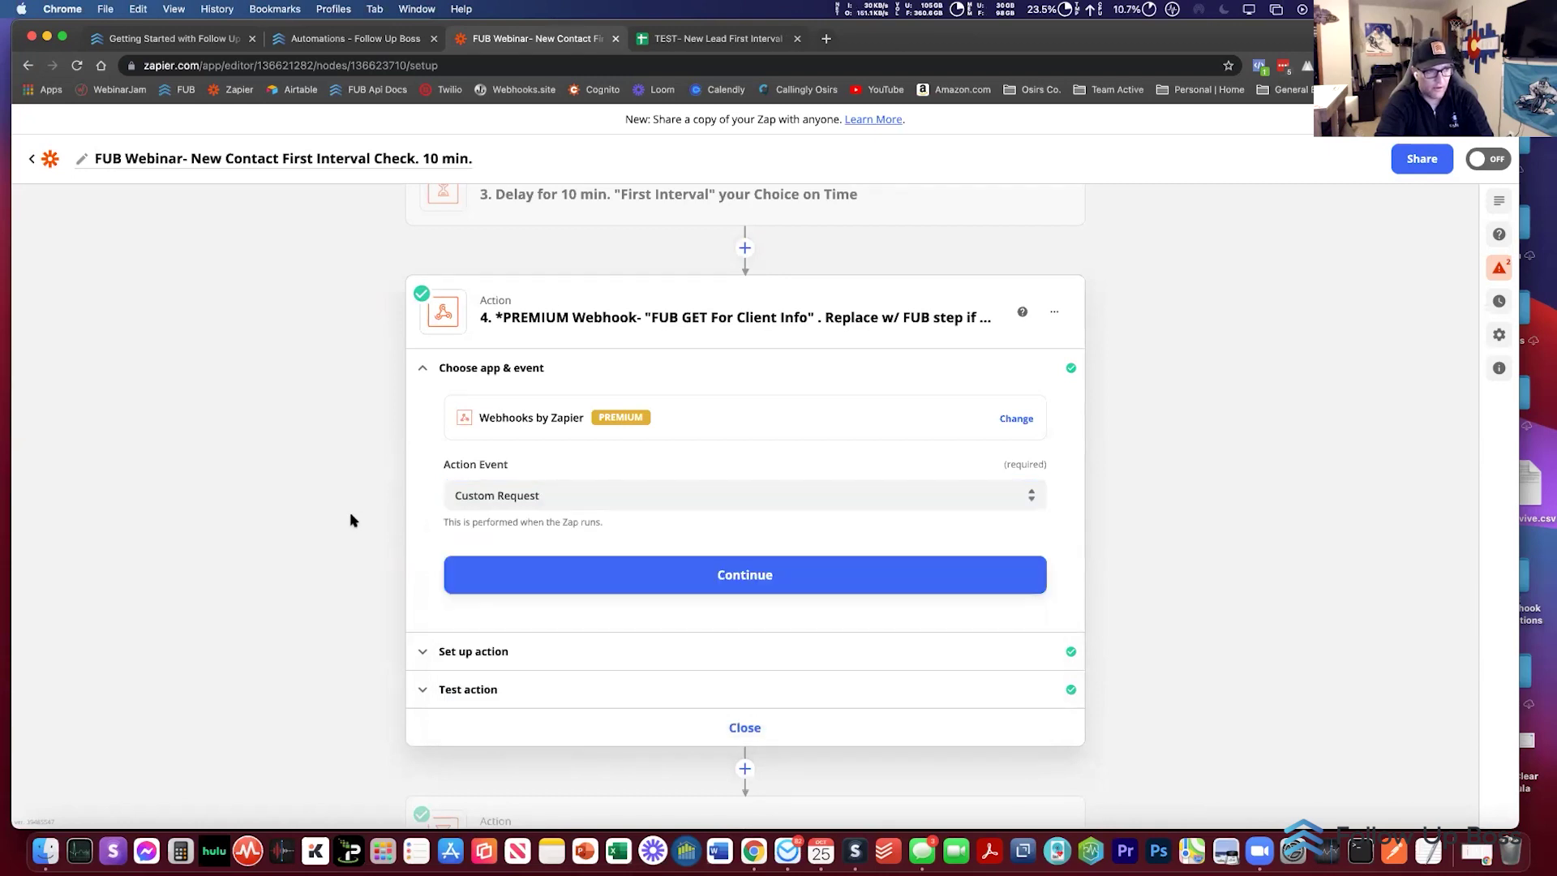
left_click(604, 582)
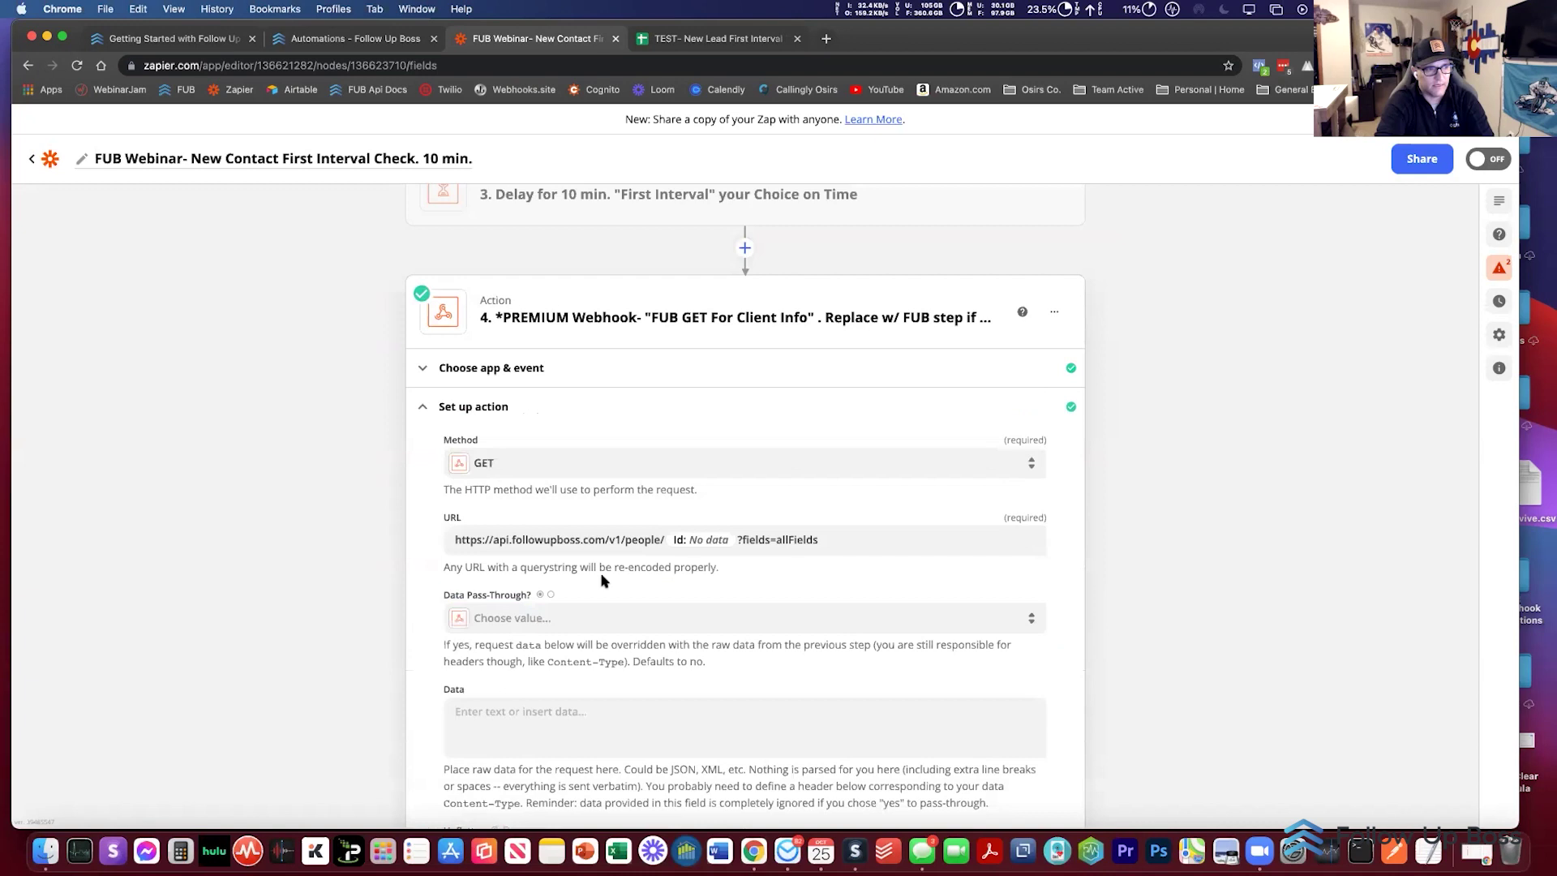
Step: Review the webhook's GET method options and its Follow Up Boss people URL, including the contact ID and the ?fields=allFields query
left_click(480, 465)
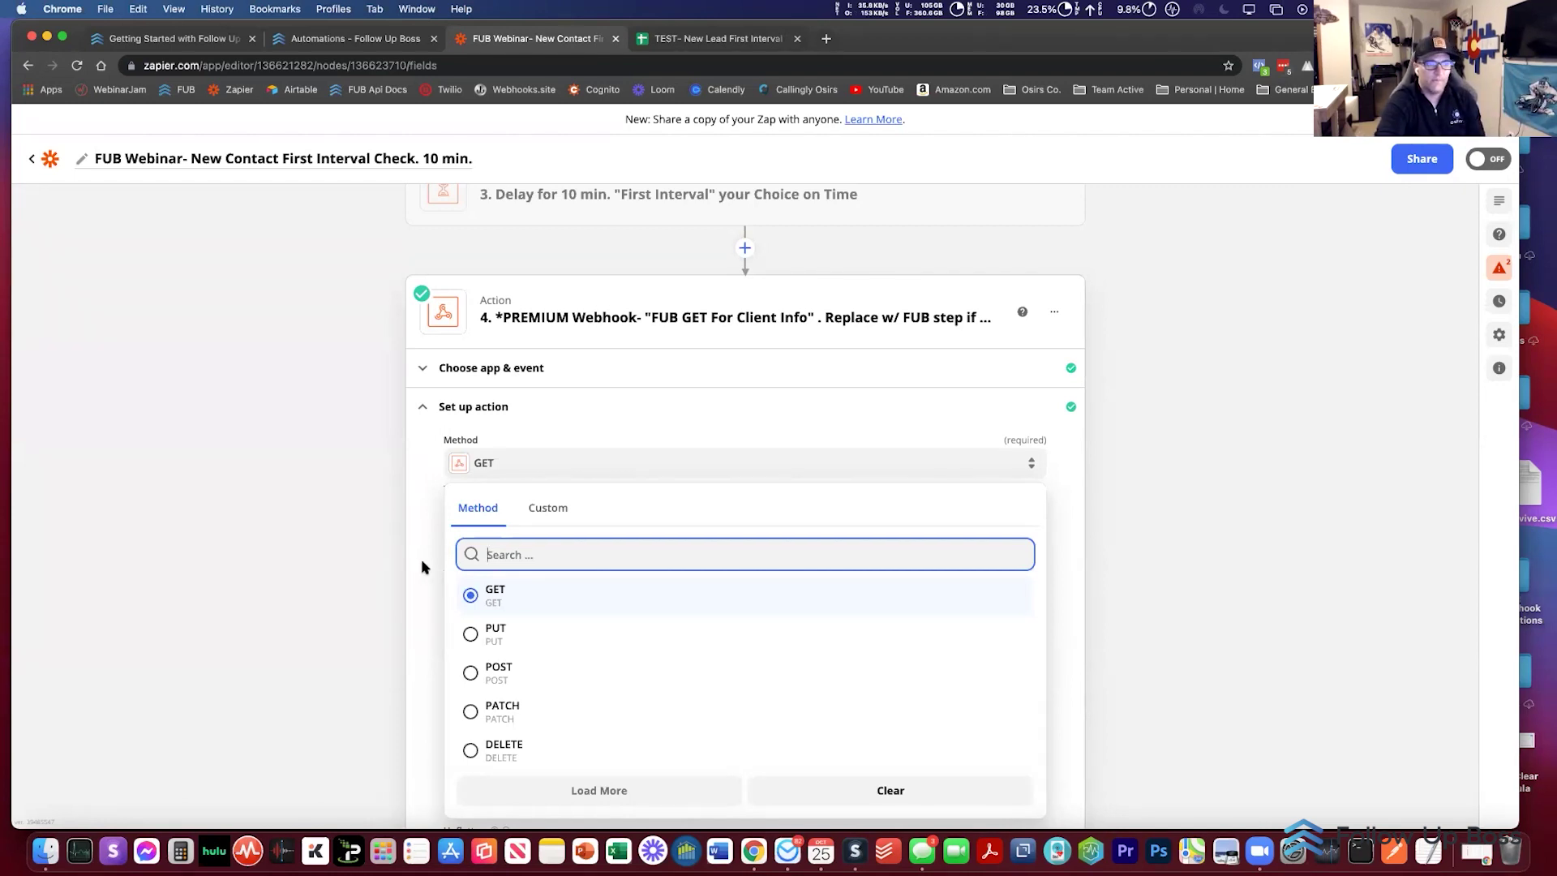
left_click(418, 566)
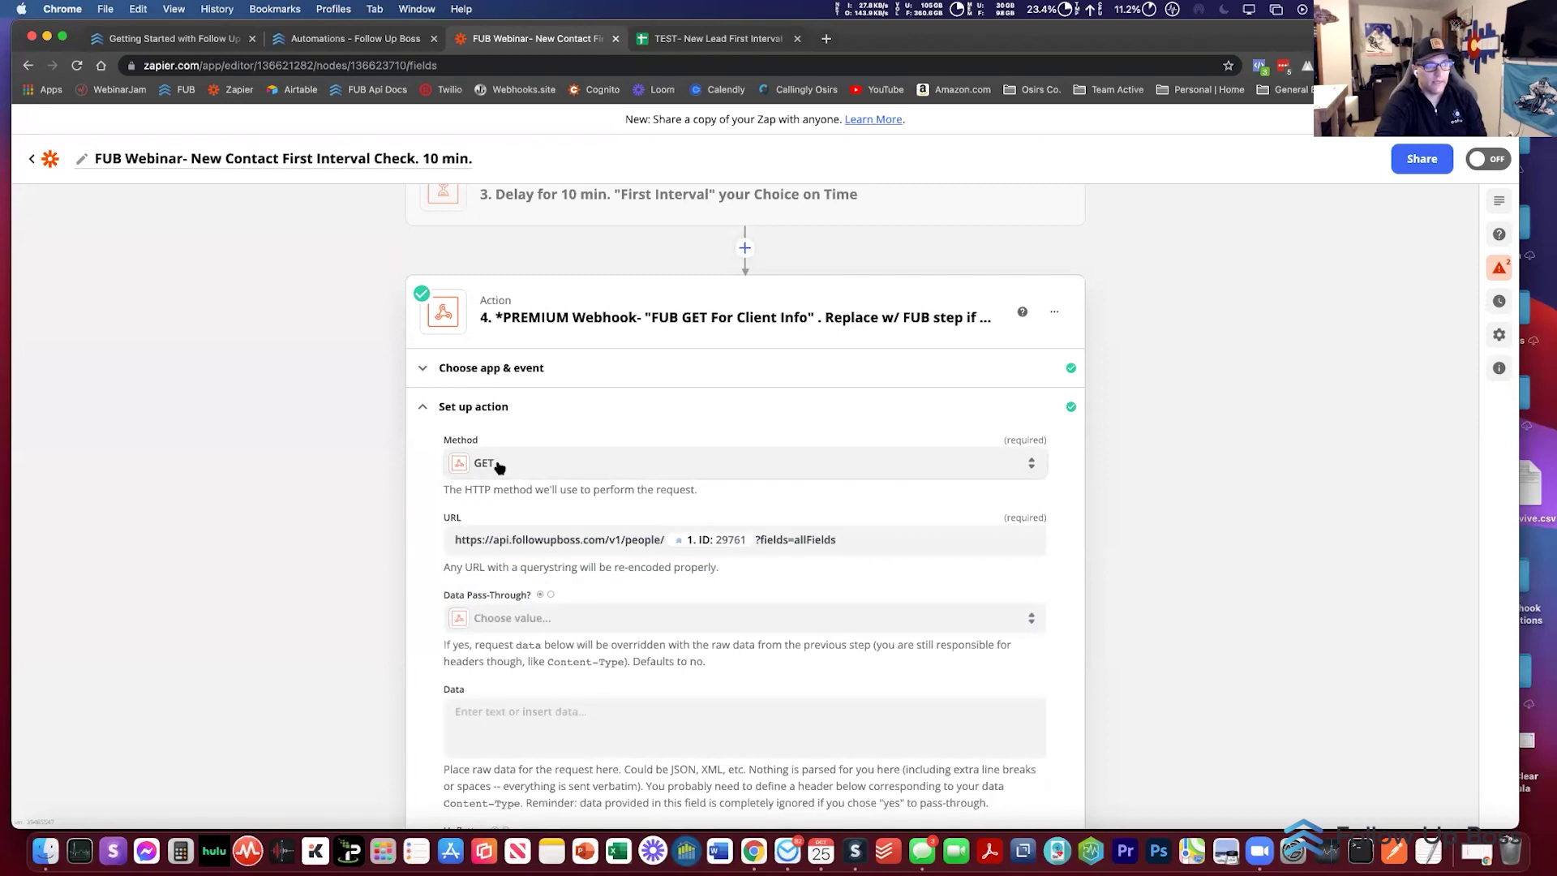
left_click_drag(461, 544, 887, 533)
left_click(1164, 538)
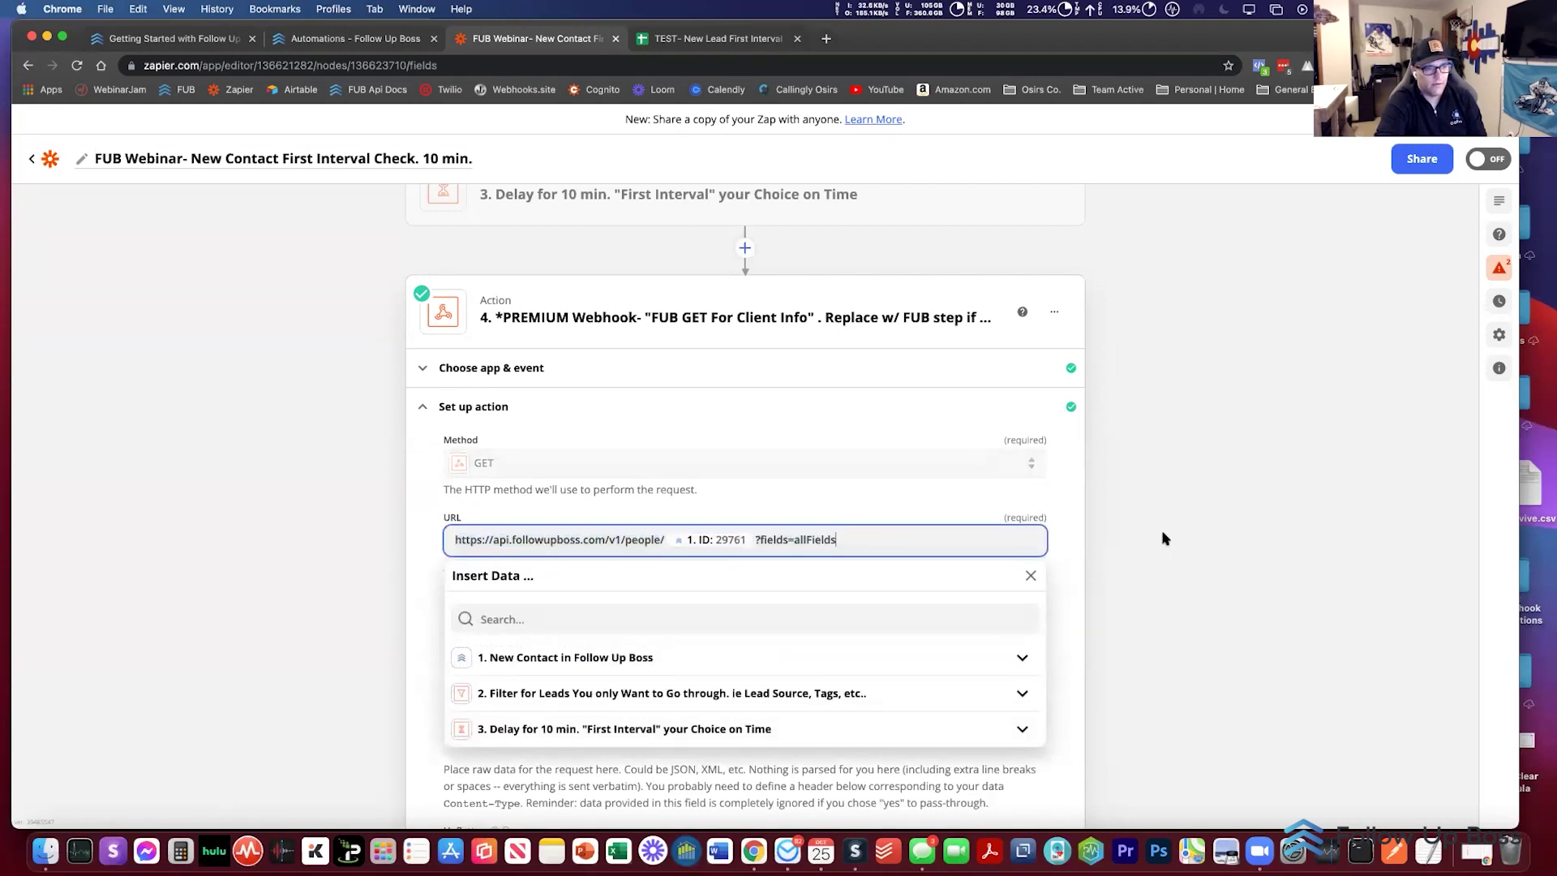
scroll(1037, 535, "down", 1)
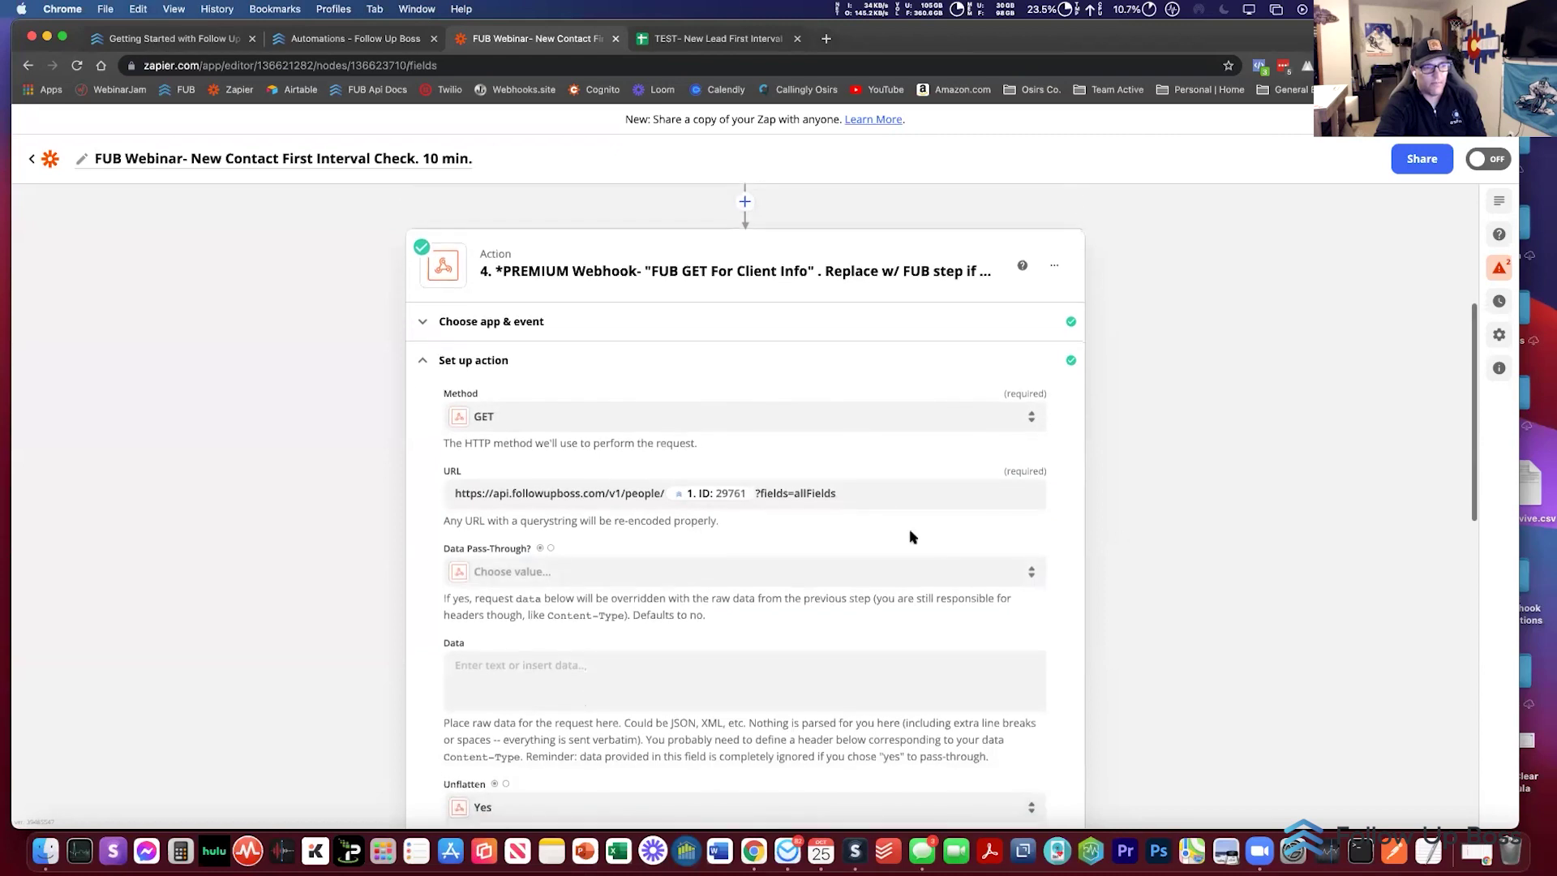
left_click(844, 493)
left_click_drag(838, 494, 756, 498)
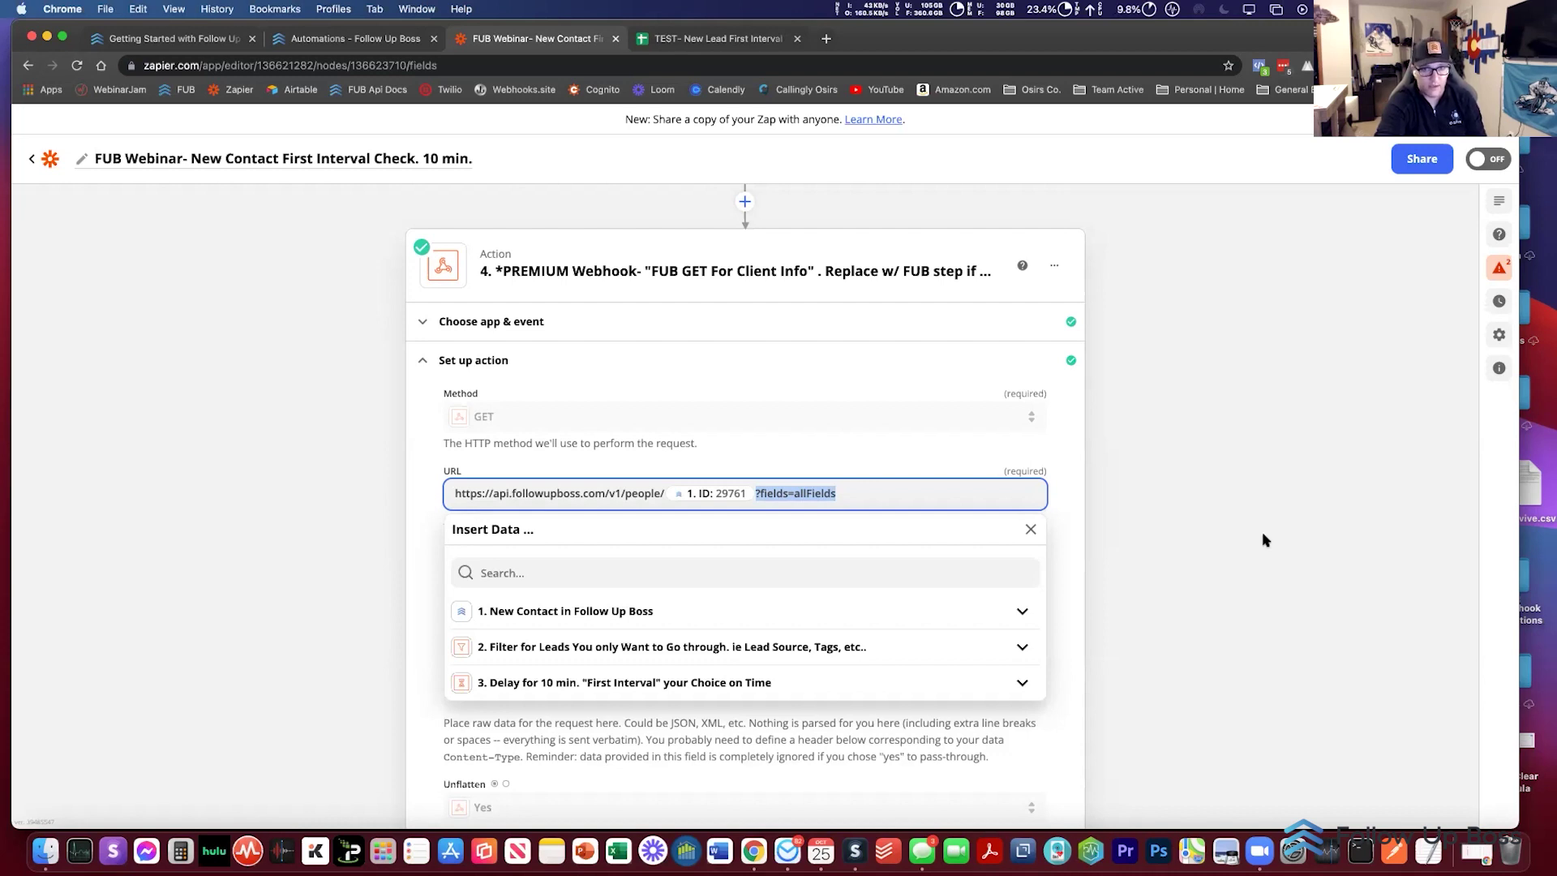
left_click(865, 495)
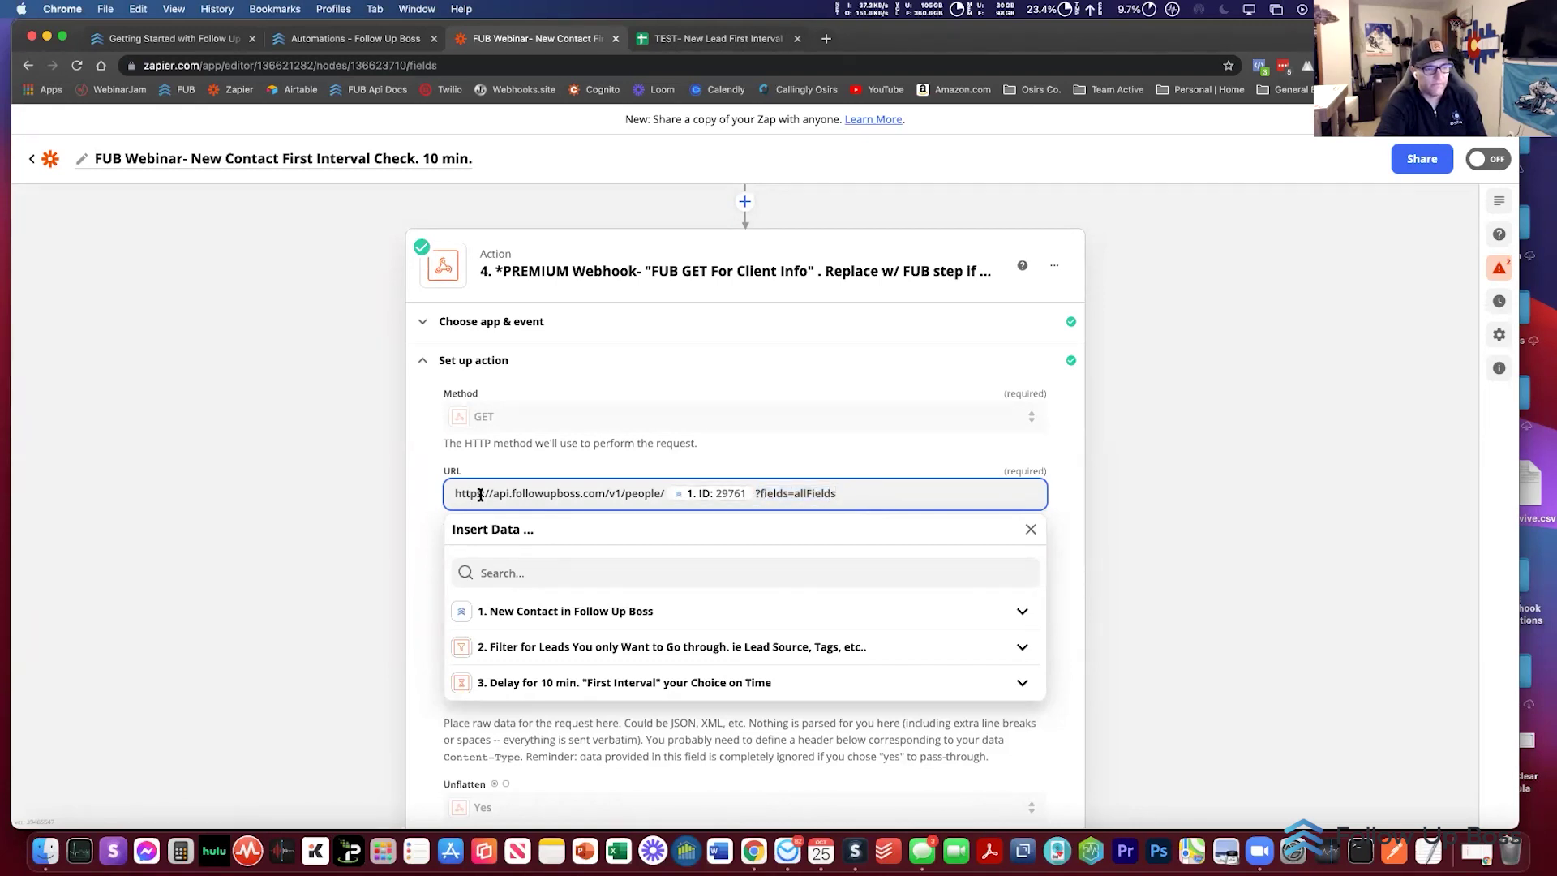
left_click(366, 512)
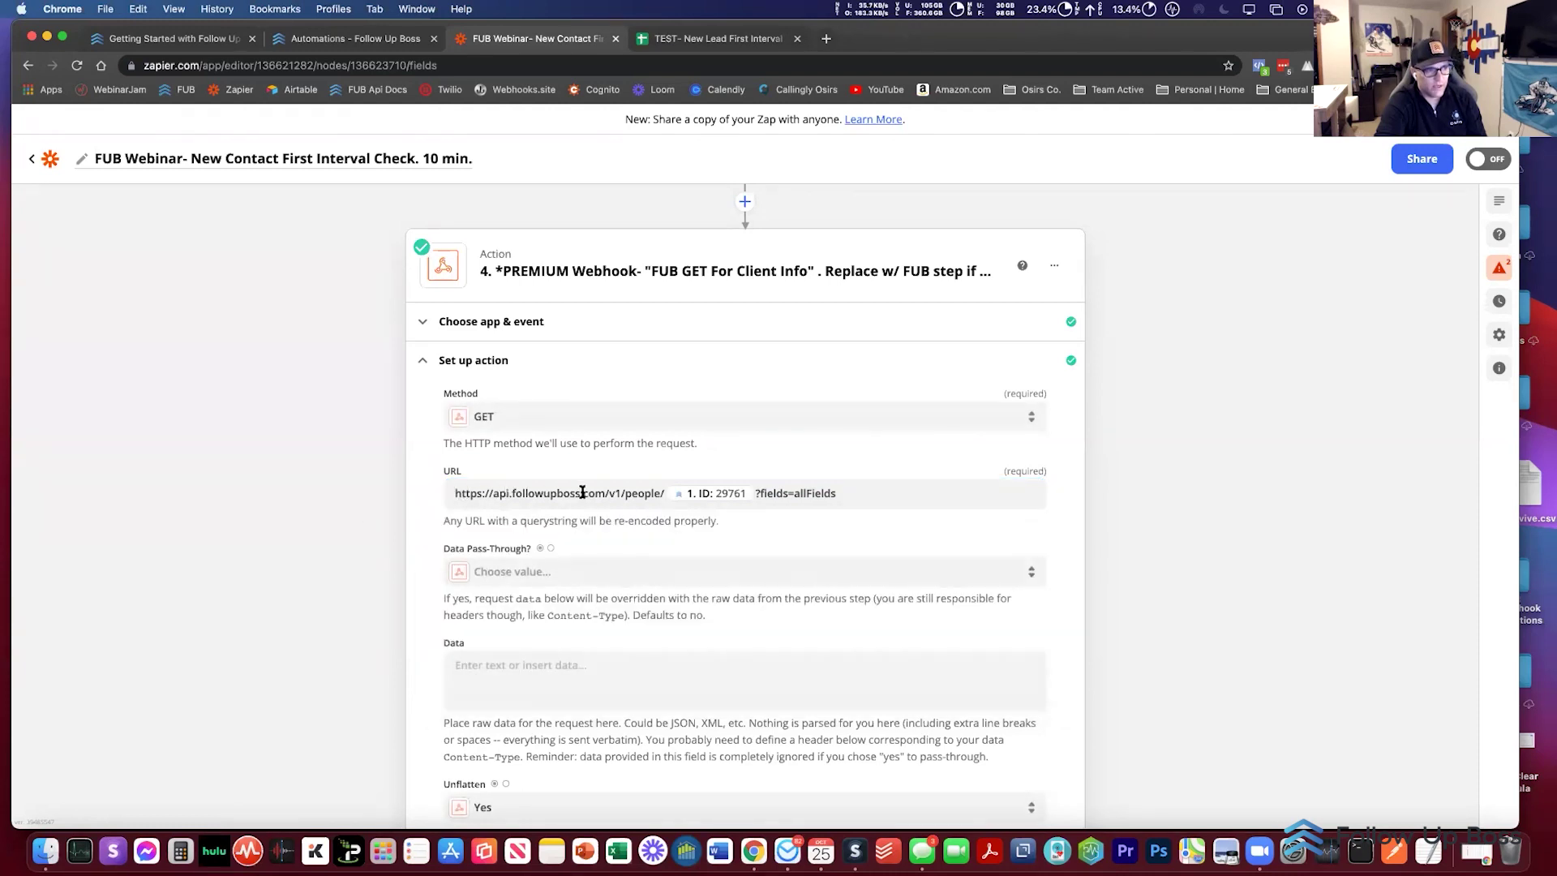
Step: Highlight the API key in the webhook's Basic Auth field
scroll(385, 510, "down", 5)
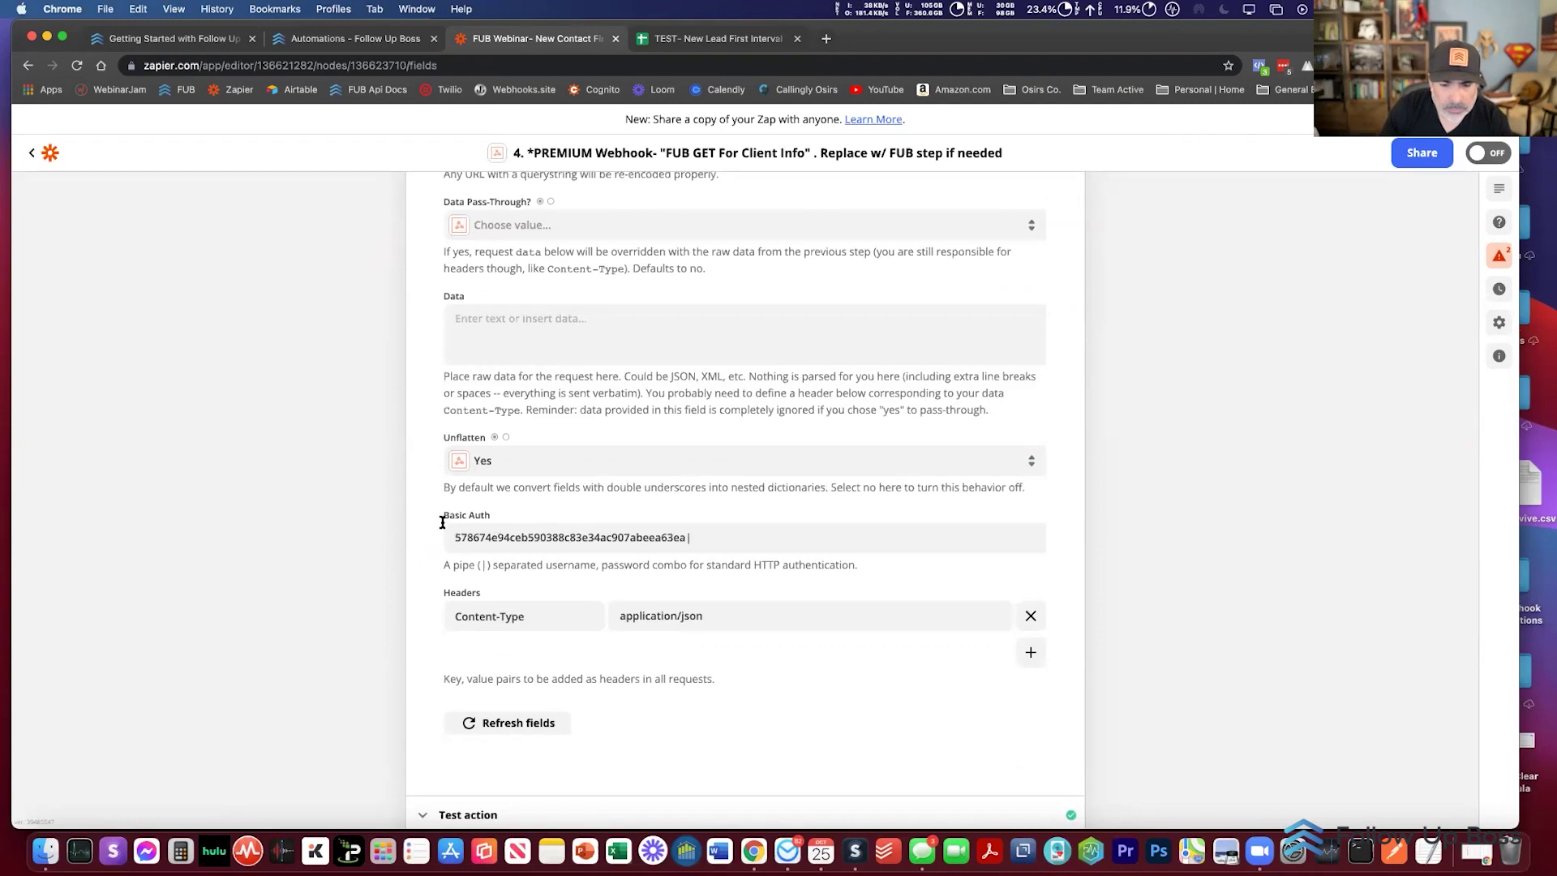
left_click(683, 537)
left_click_drag(683, 538, 448, 540)
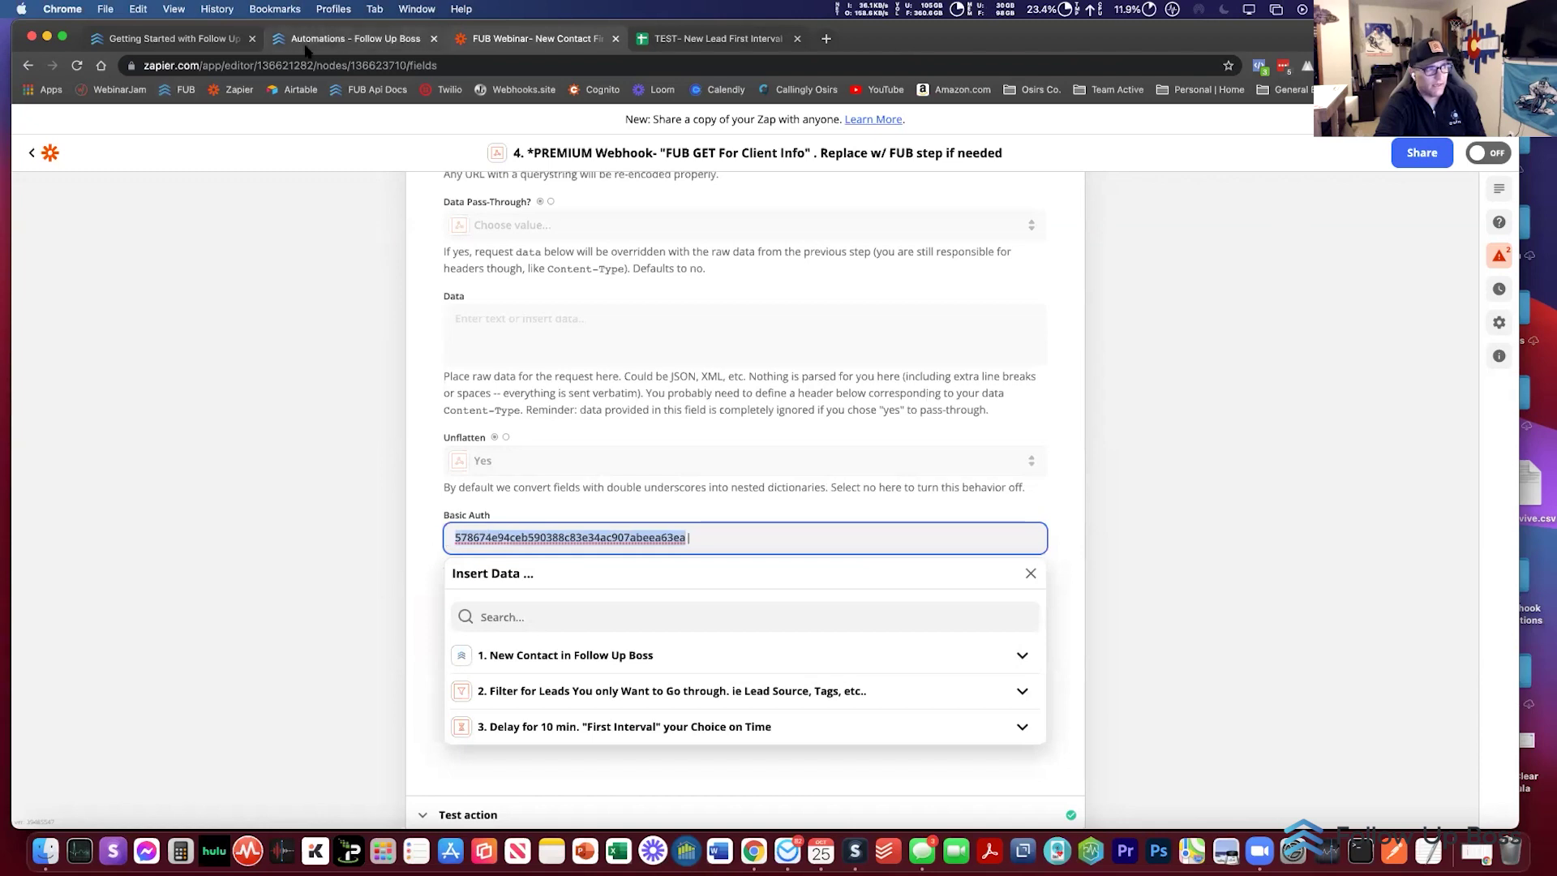
Step: Switch to Follow Up Boss and open the API settings in the admin area
left_click(308, 49)
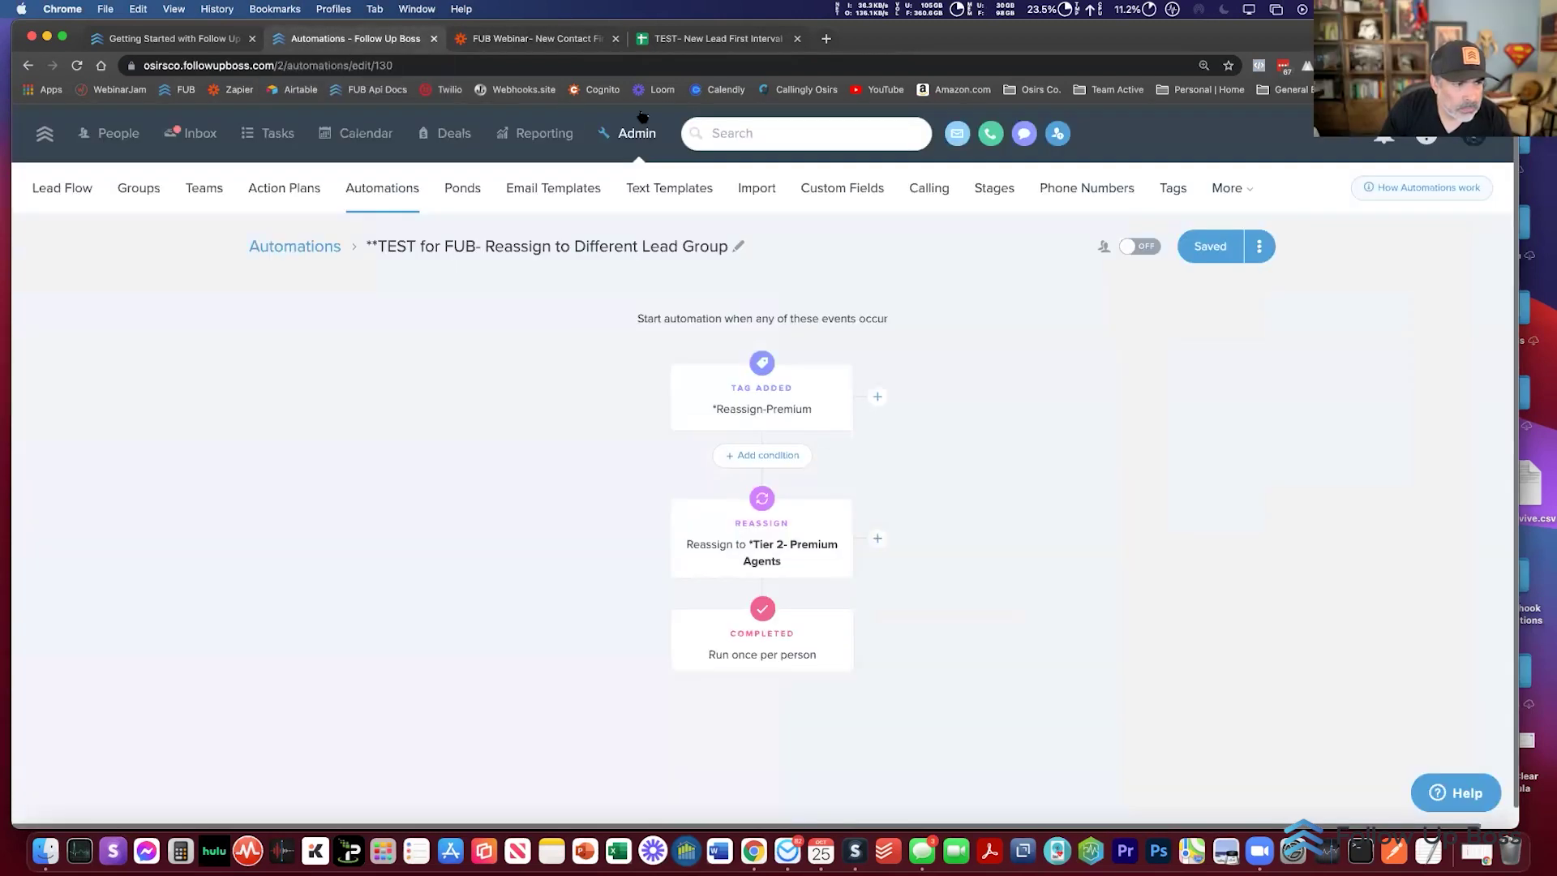
left_click(639, 130)
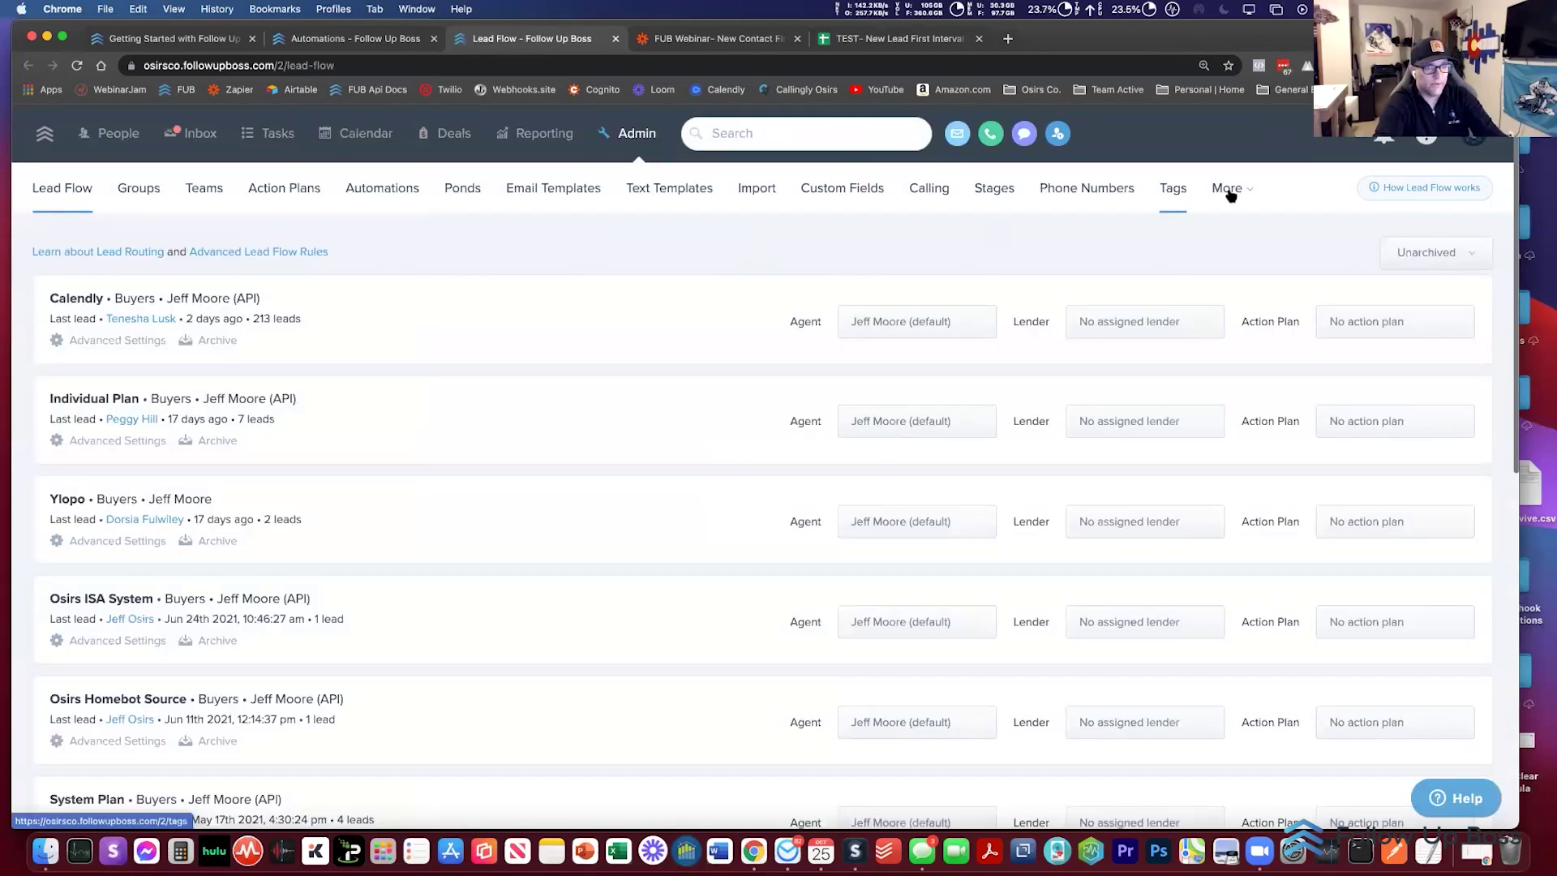
left_click(1230, 194)
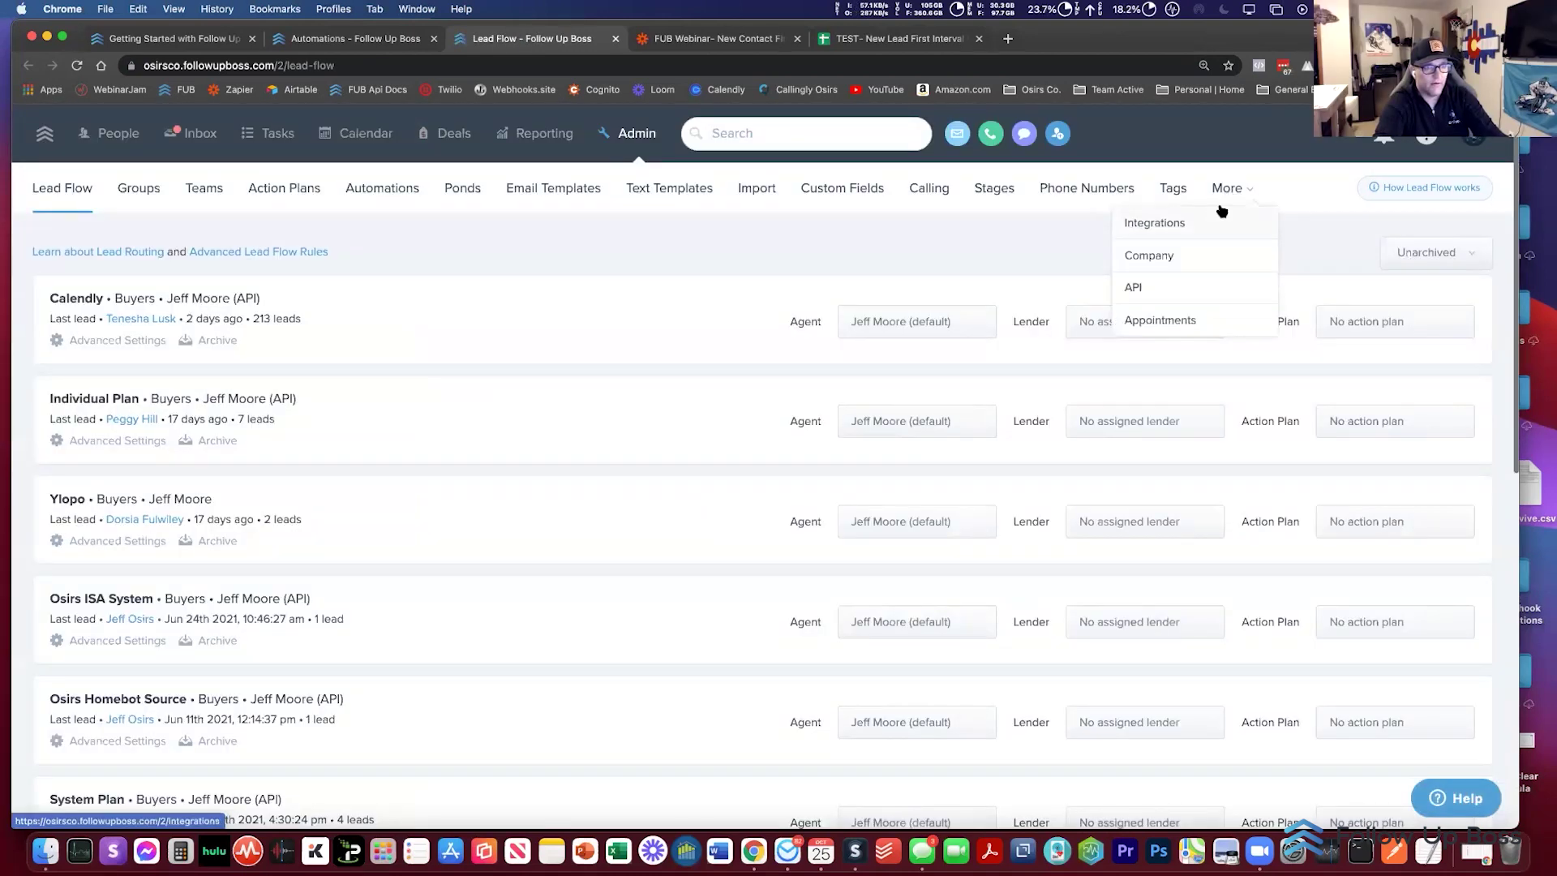
left_click(1180, 287)
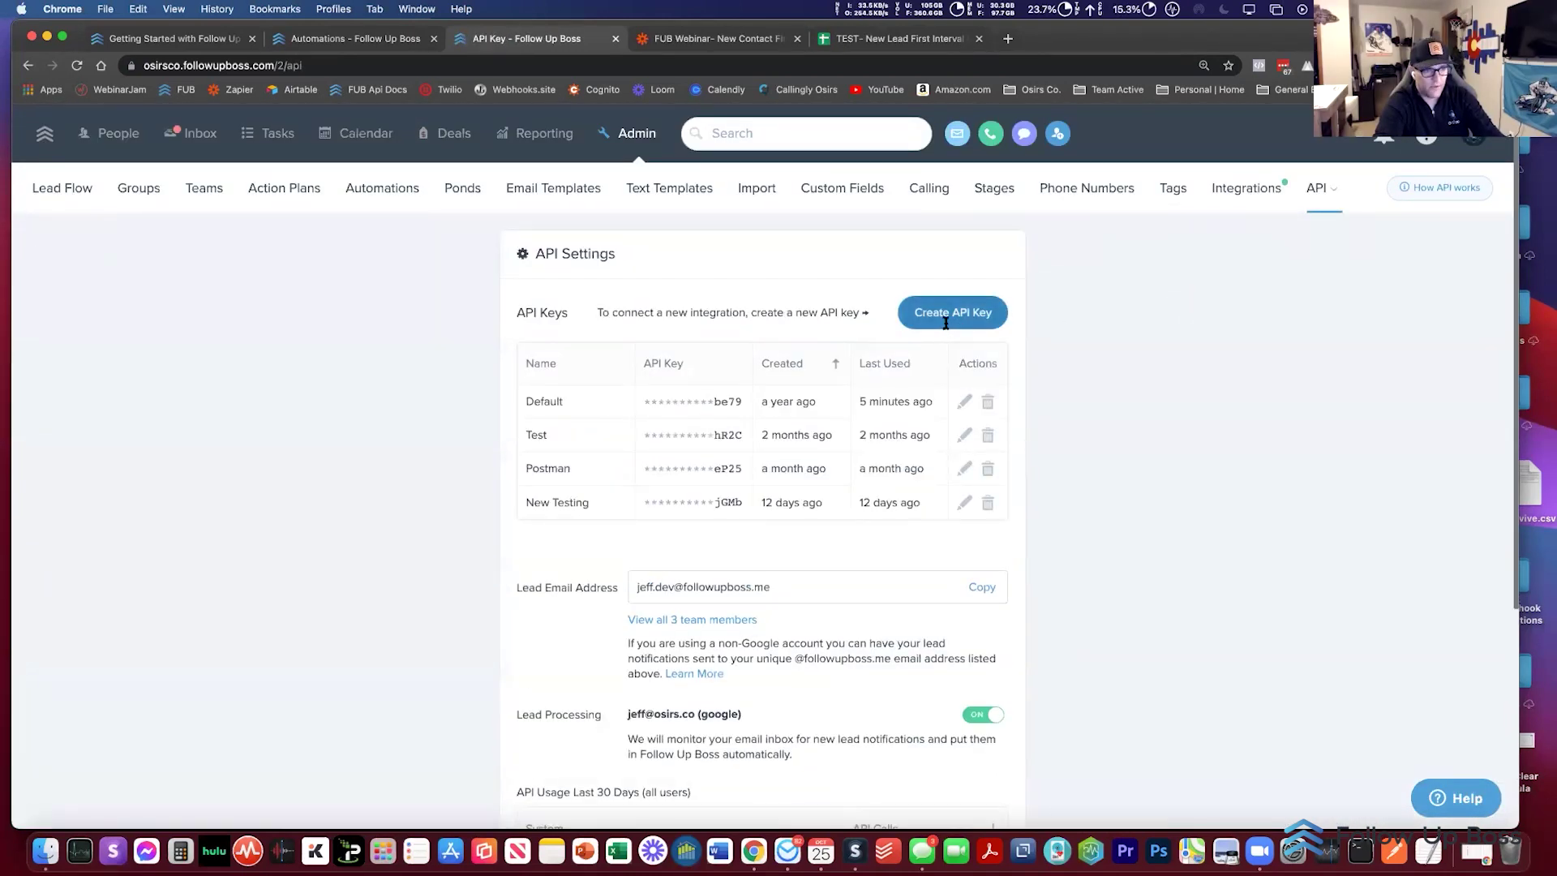
Step: Create a new API key named Test and copy it
left_click(947, 322)
type("Test")
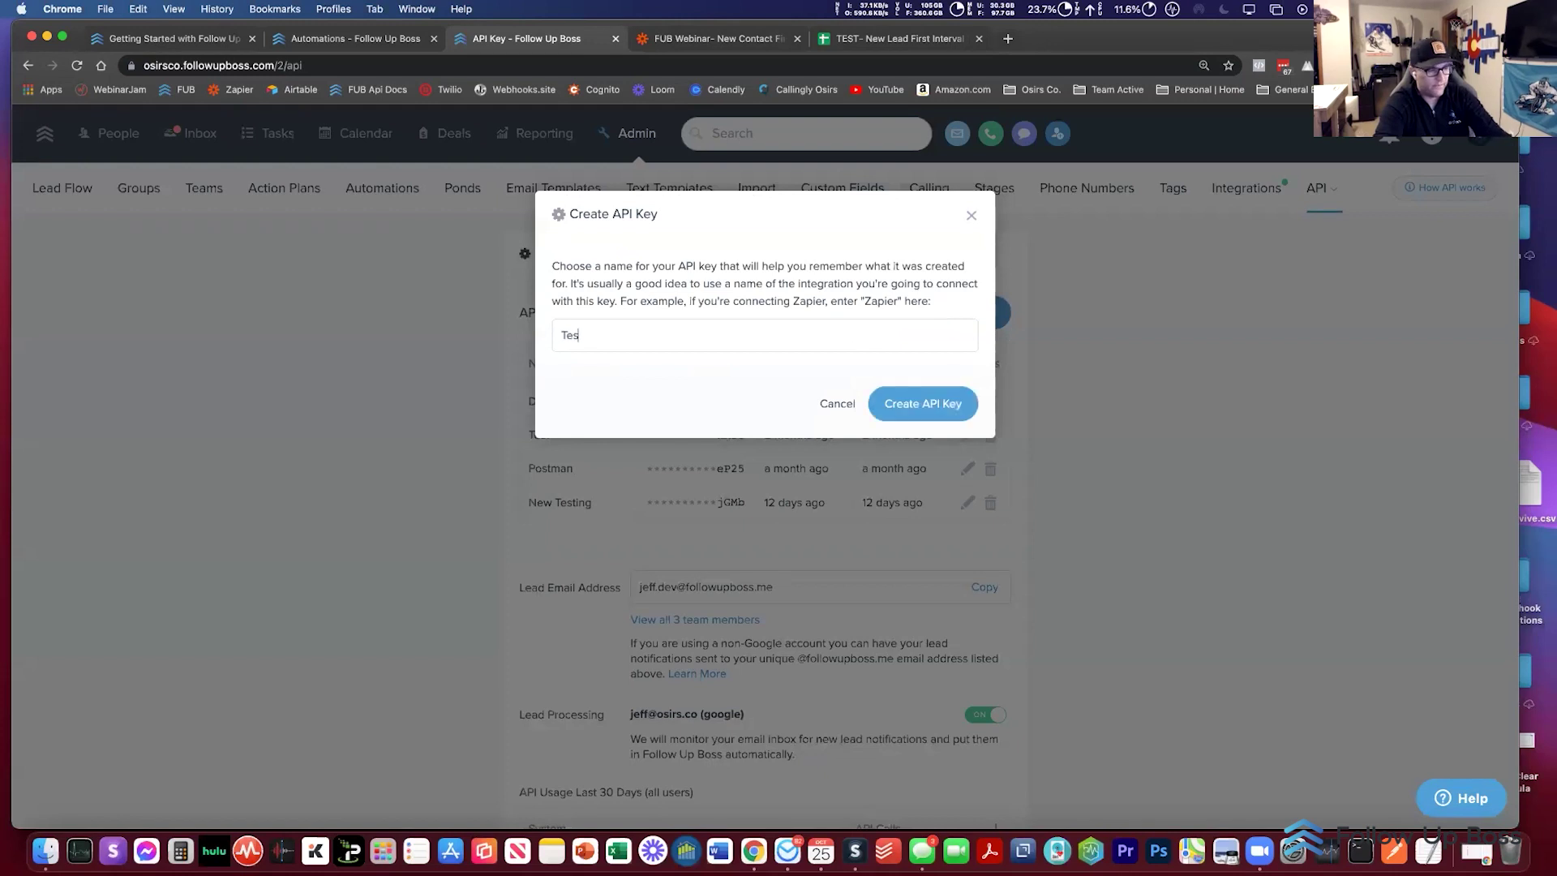
left_click(957, 397)
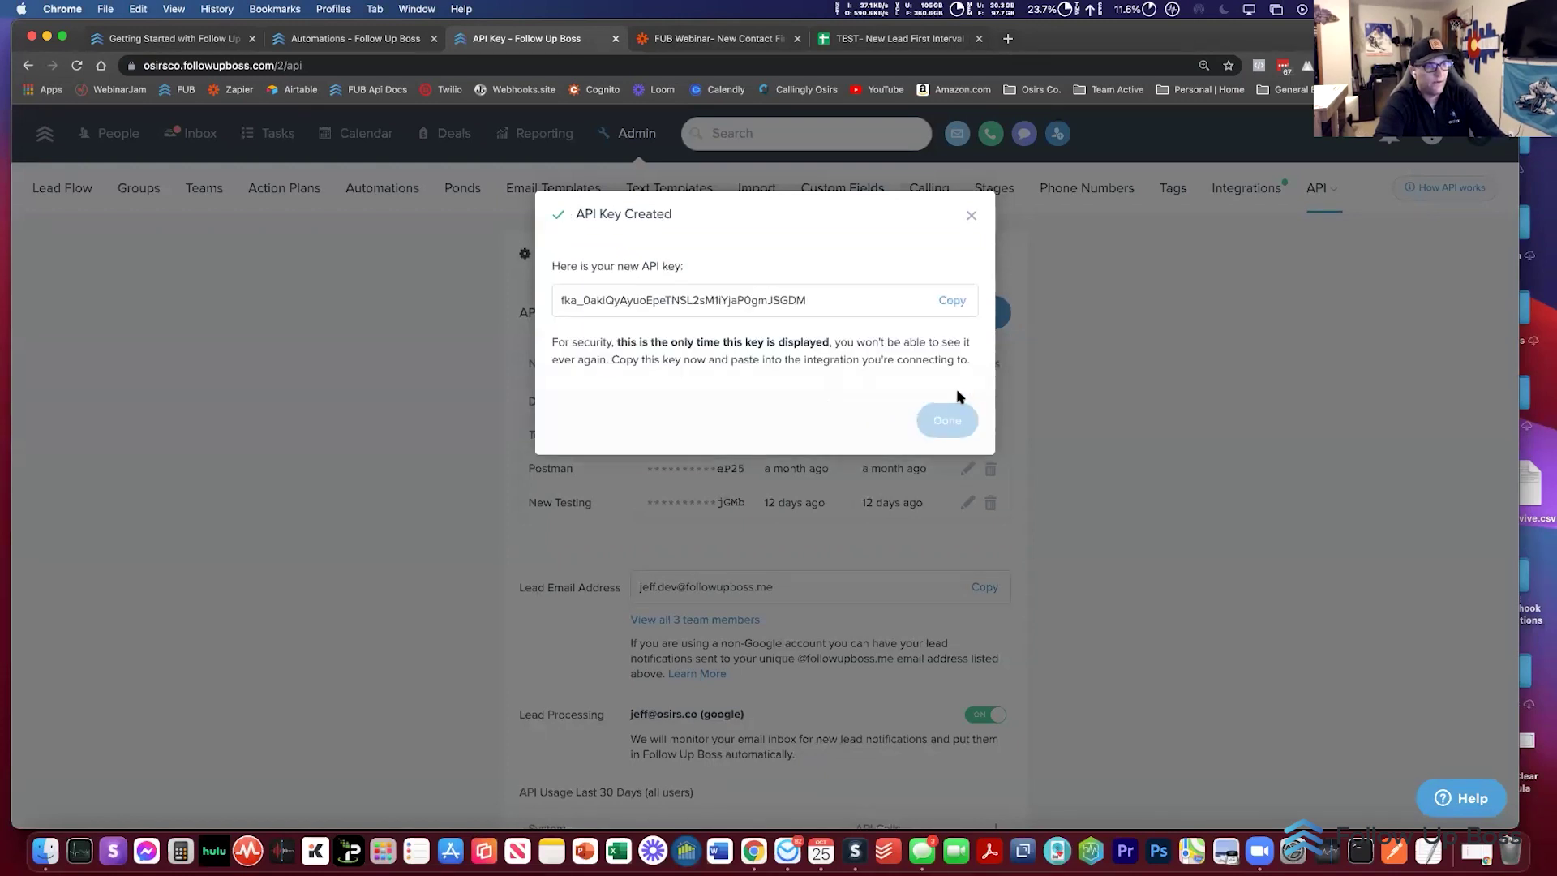
left_click(953, 302)
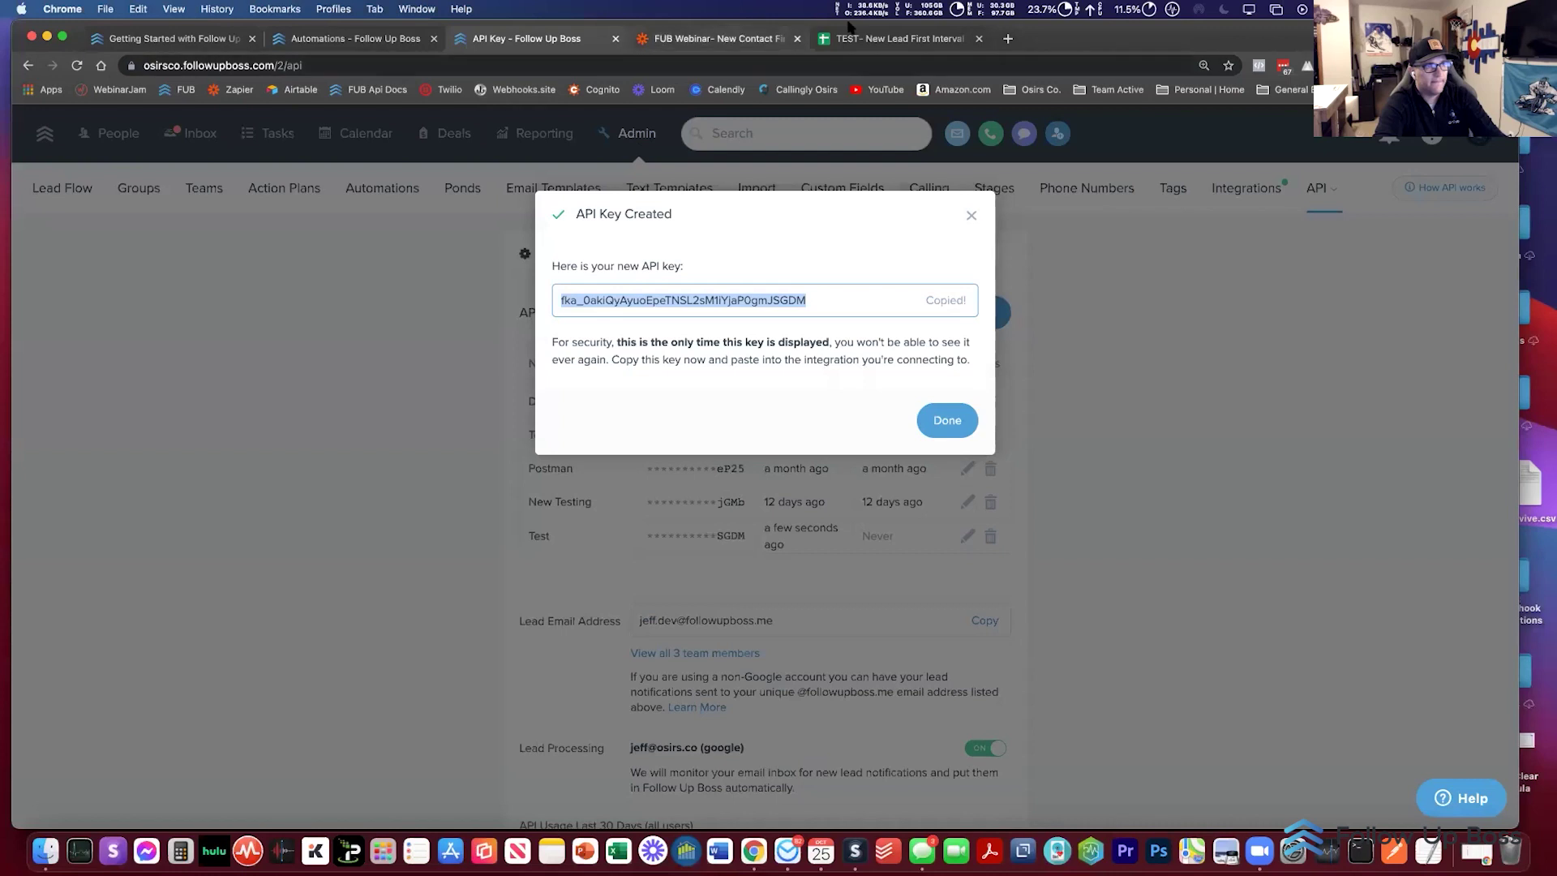
Step: Return to Zapier and review the webhook's Basic Auth entry, its trailing pipe separator and the headers
left_click(713, 38)
left_click(682, 539)
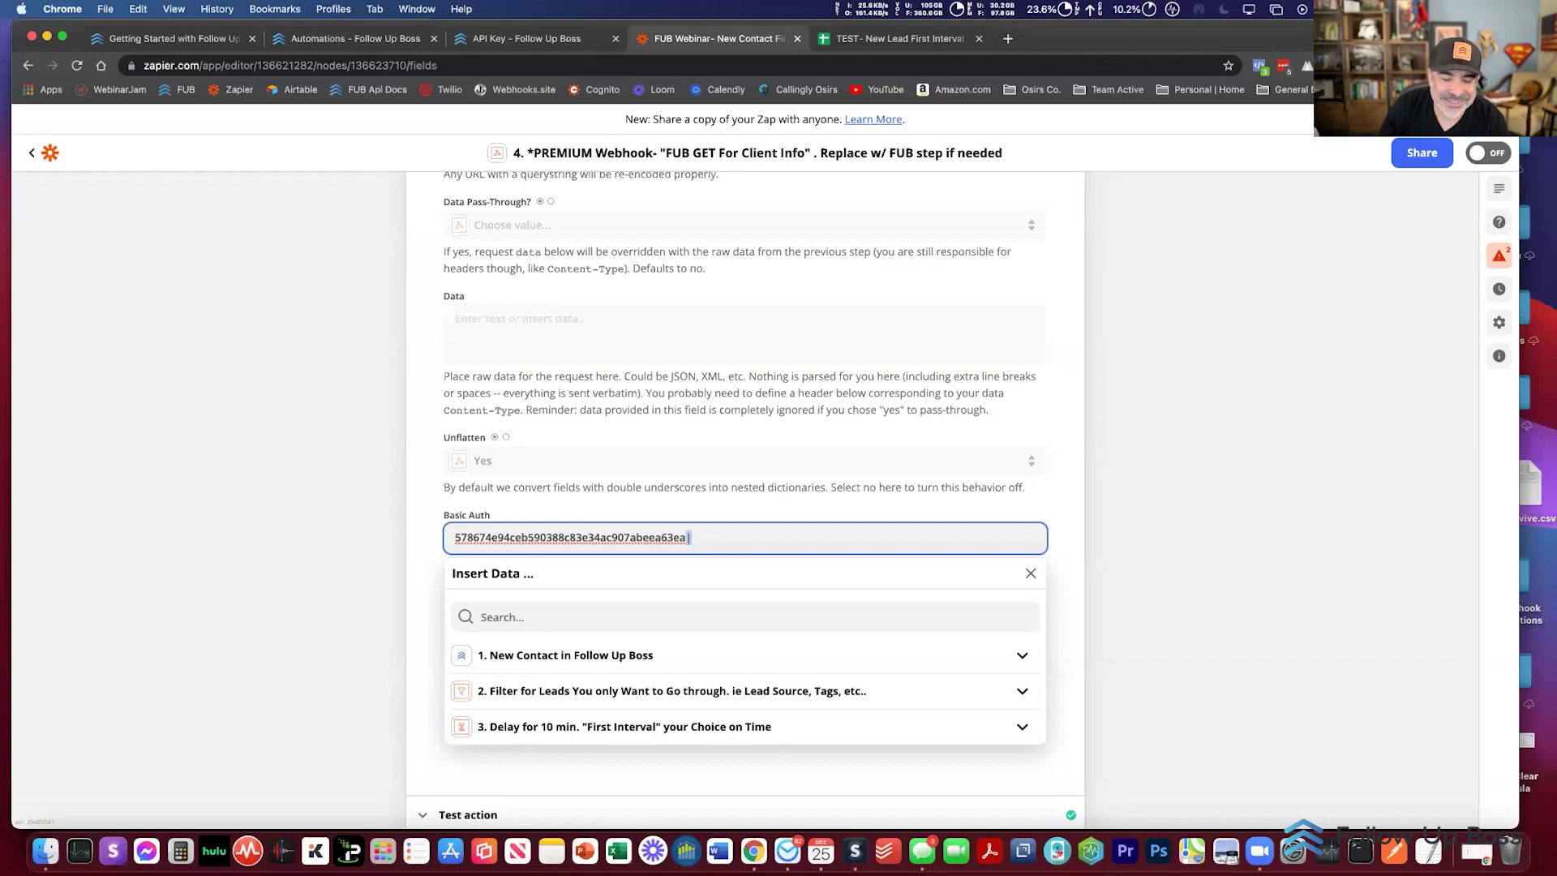
left_click(1120, 529)
scroll(876, 515, "down", 1)
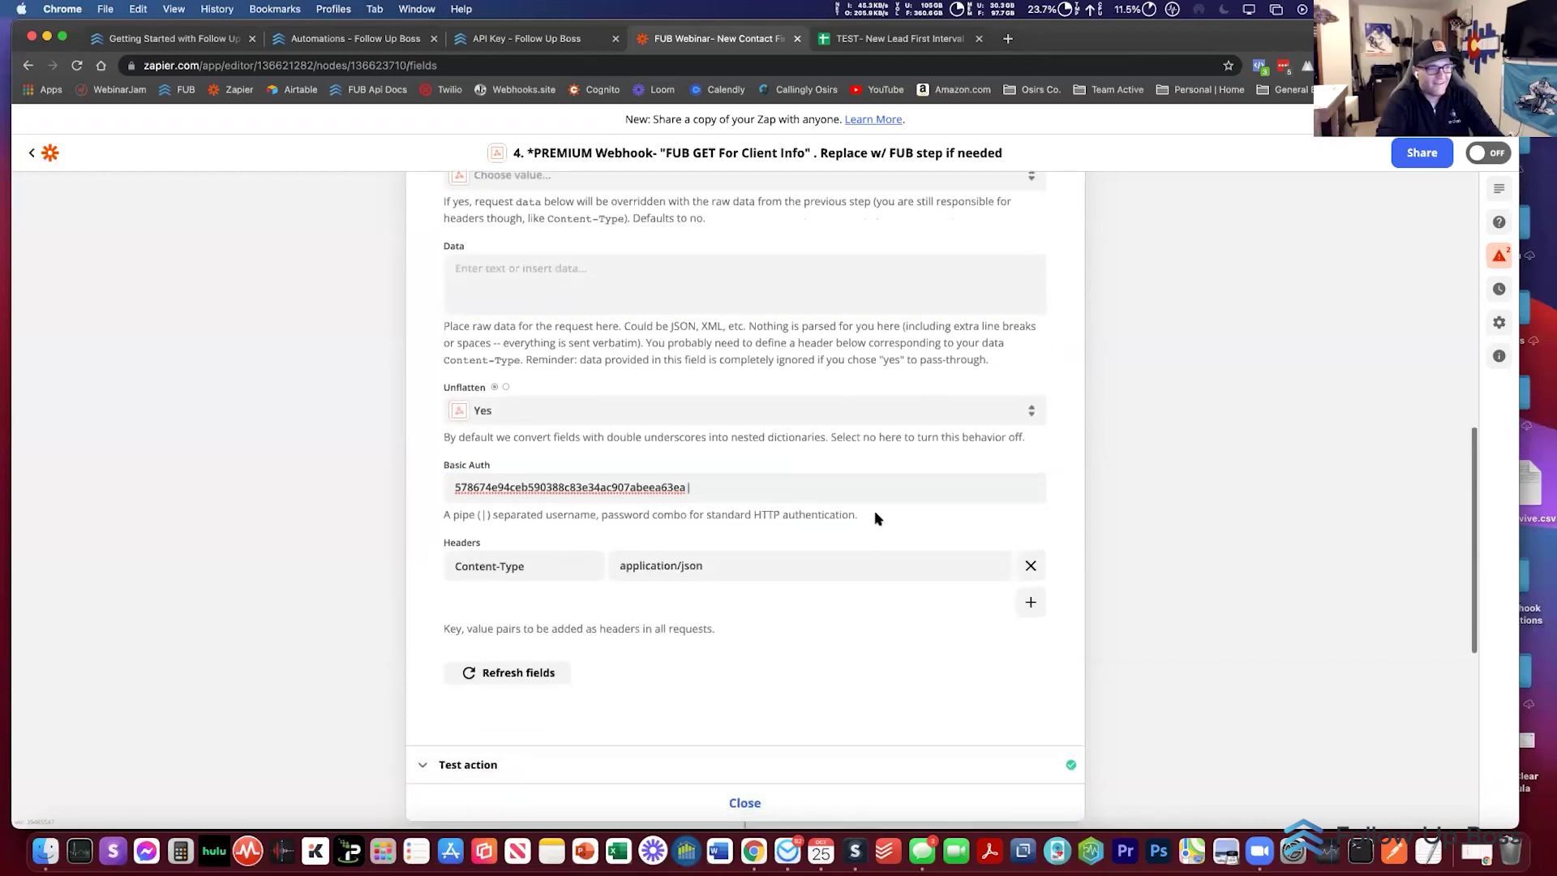
Step: Highlight the pipe after the API key in Basic Auth and the Content-Type application/json header, and recheck the webhook's other fields
left_click(756, 492)
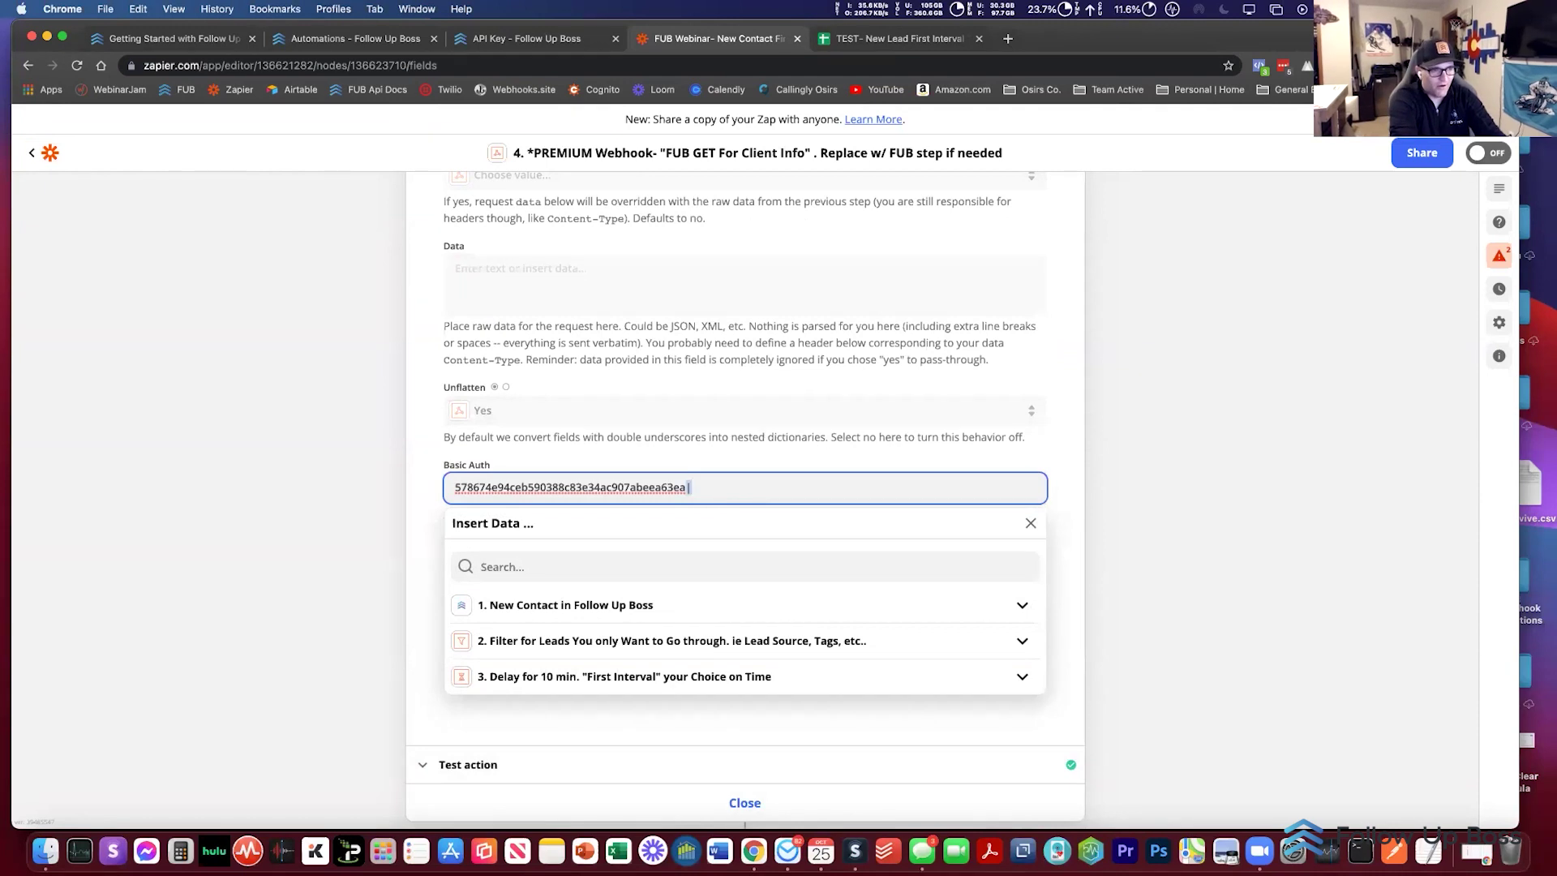
left_click(271, 520)
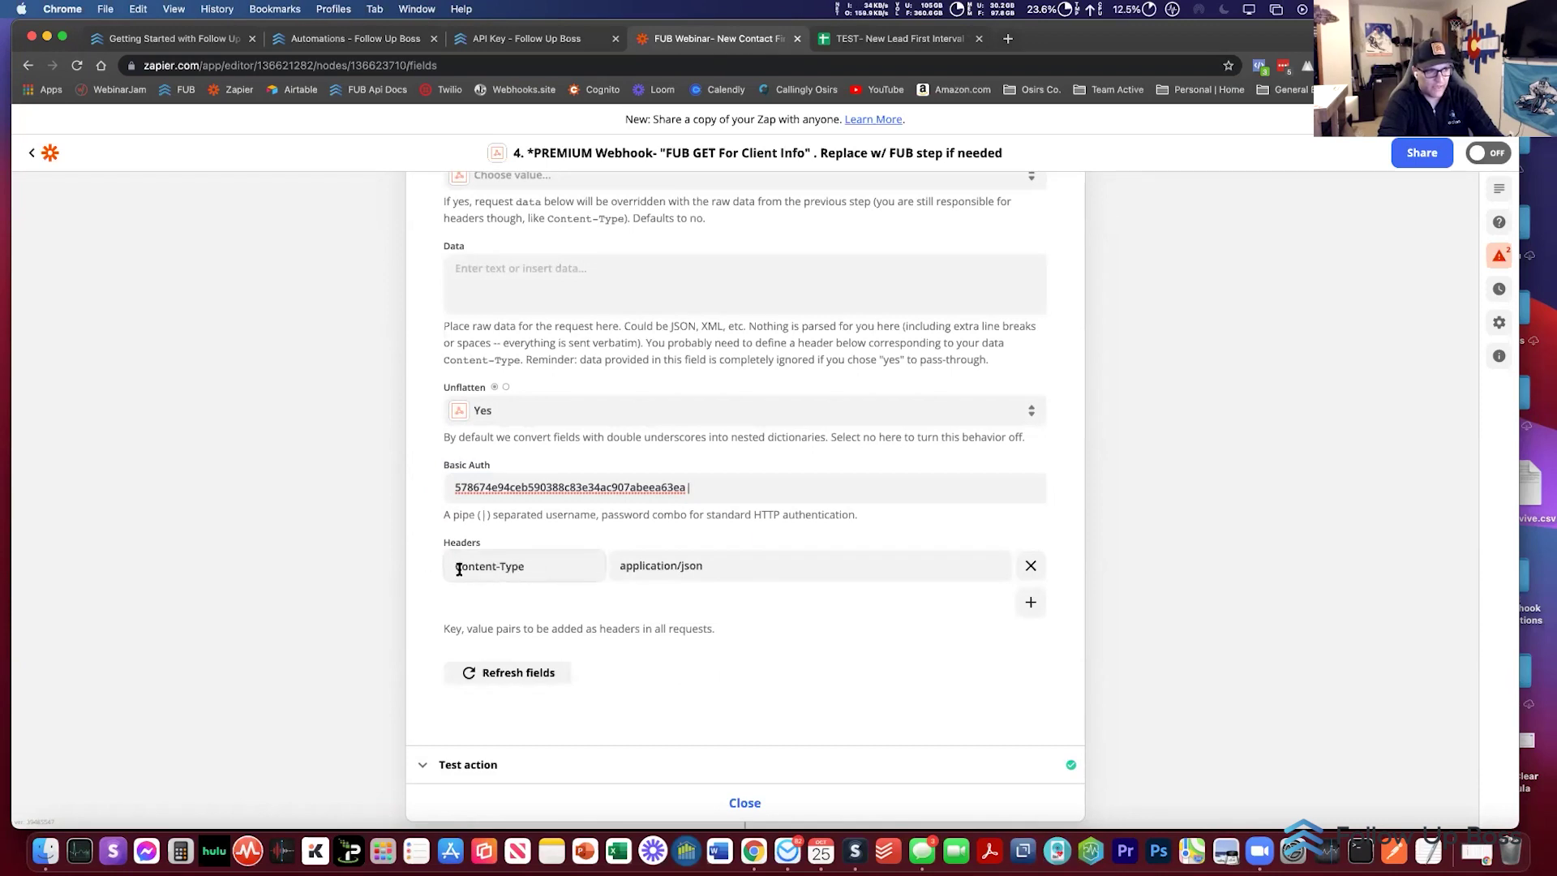
left_click_drag(455, 567, 538, 567)
left_click_drag(707, 570, 621, 561)
left_click(250, 573)
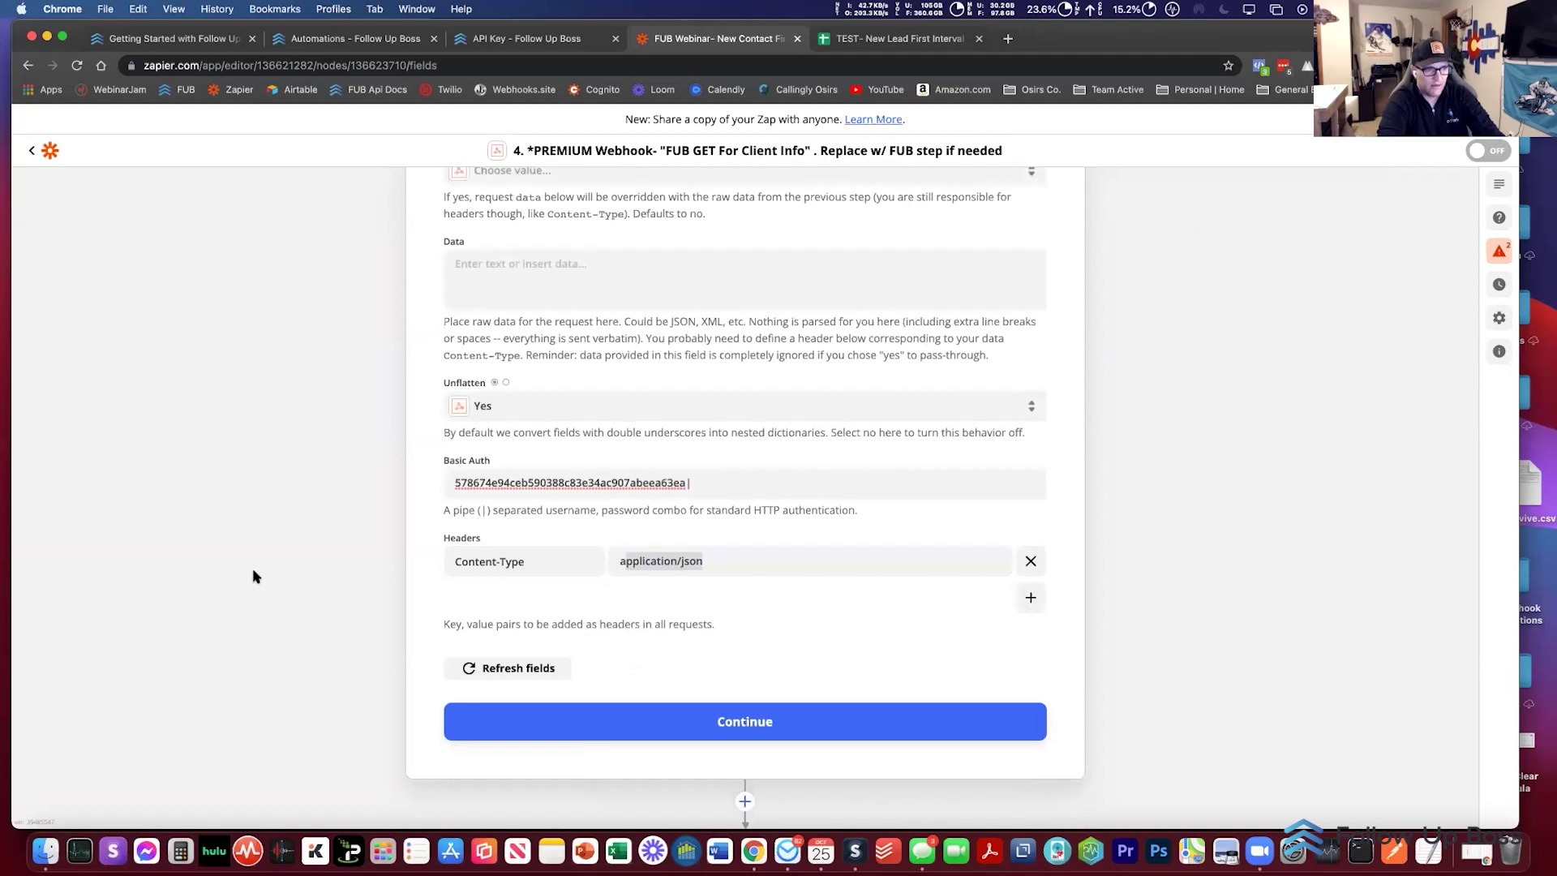
left_click(706, 560)
left_click(1133, 484)
scroll(1133, 484, "up", 3)
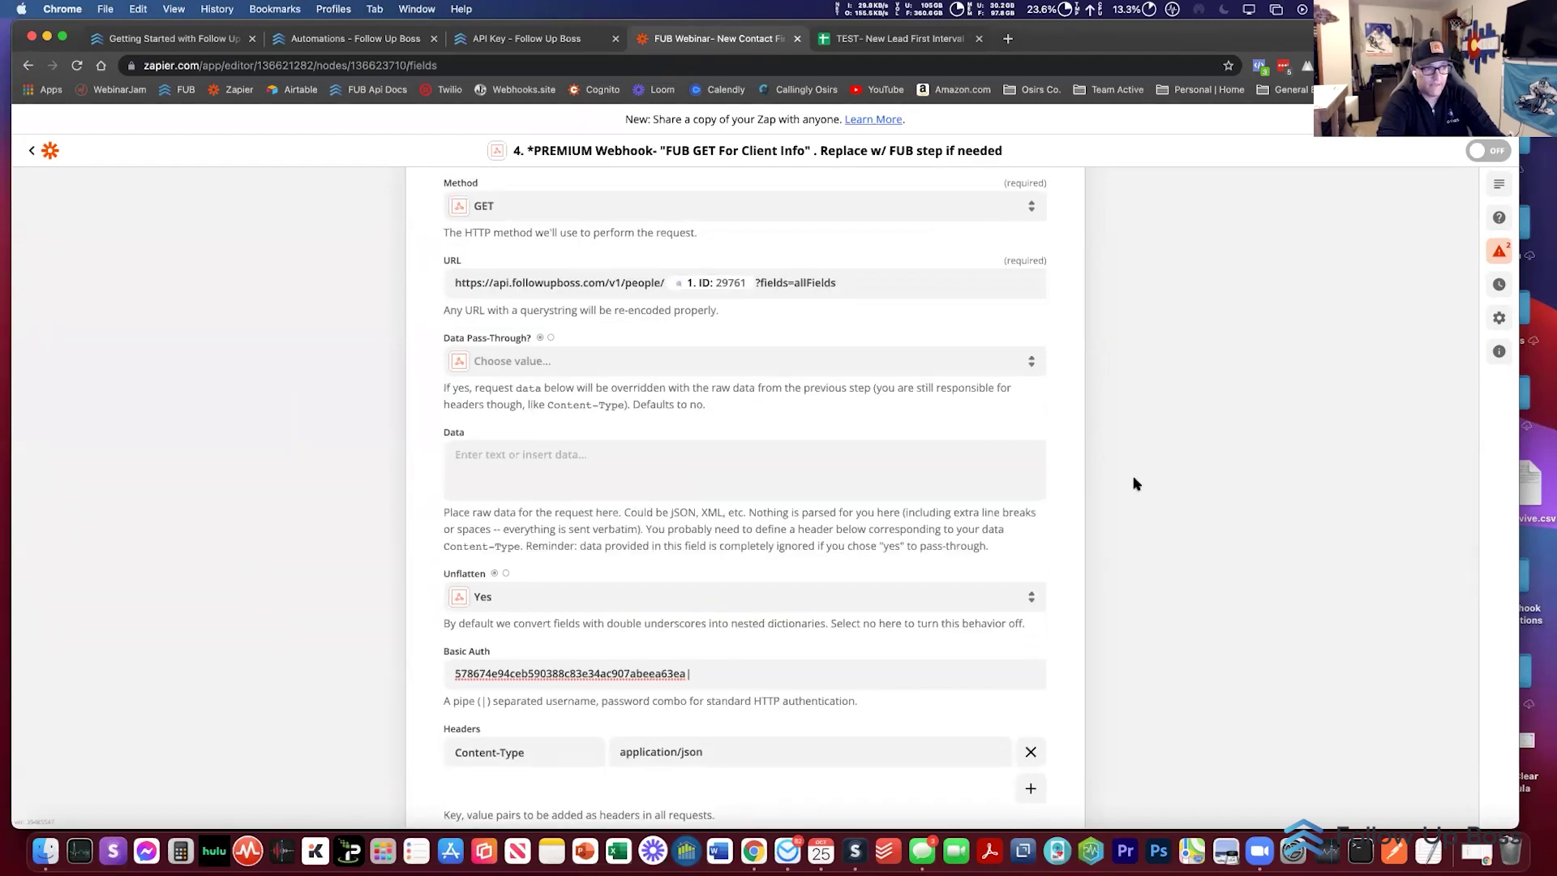
scroll(1134, 484, "down", 3)
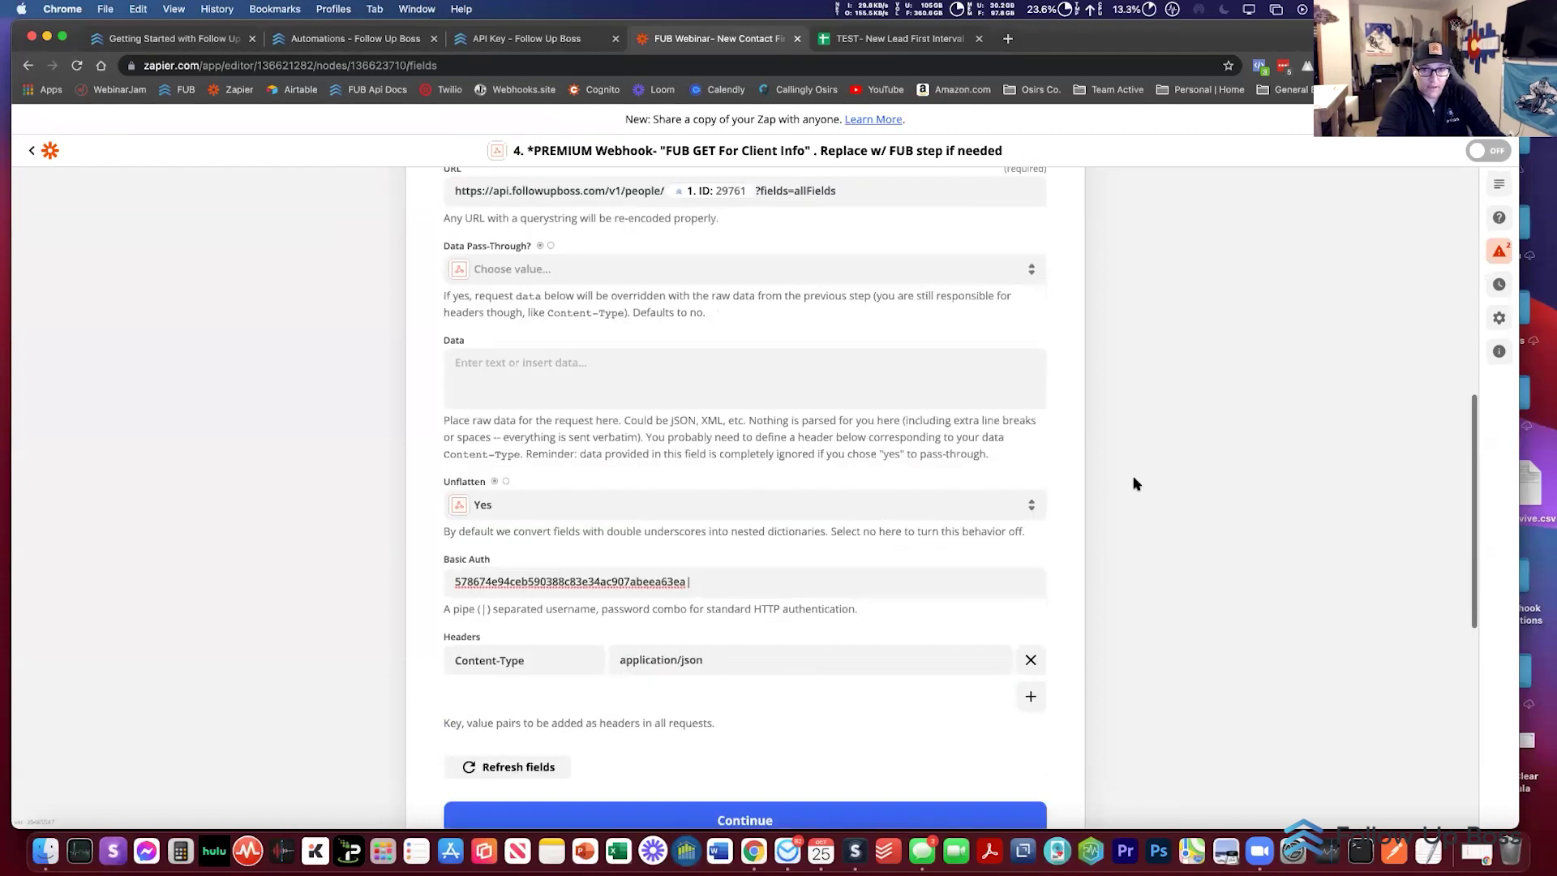
Step: Continue to the webhook's test section and retest the GET request to pull the current client record
left_click(617, 757)
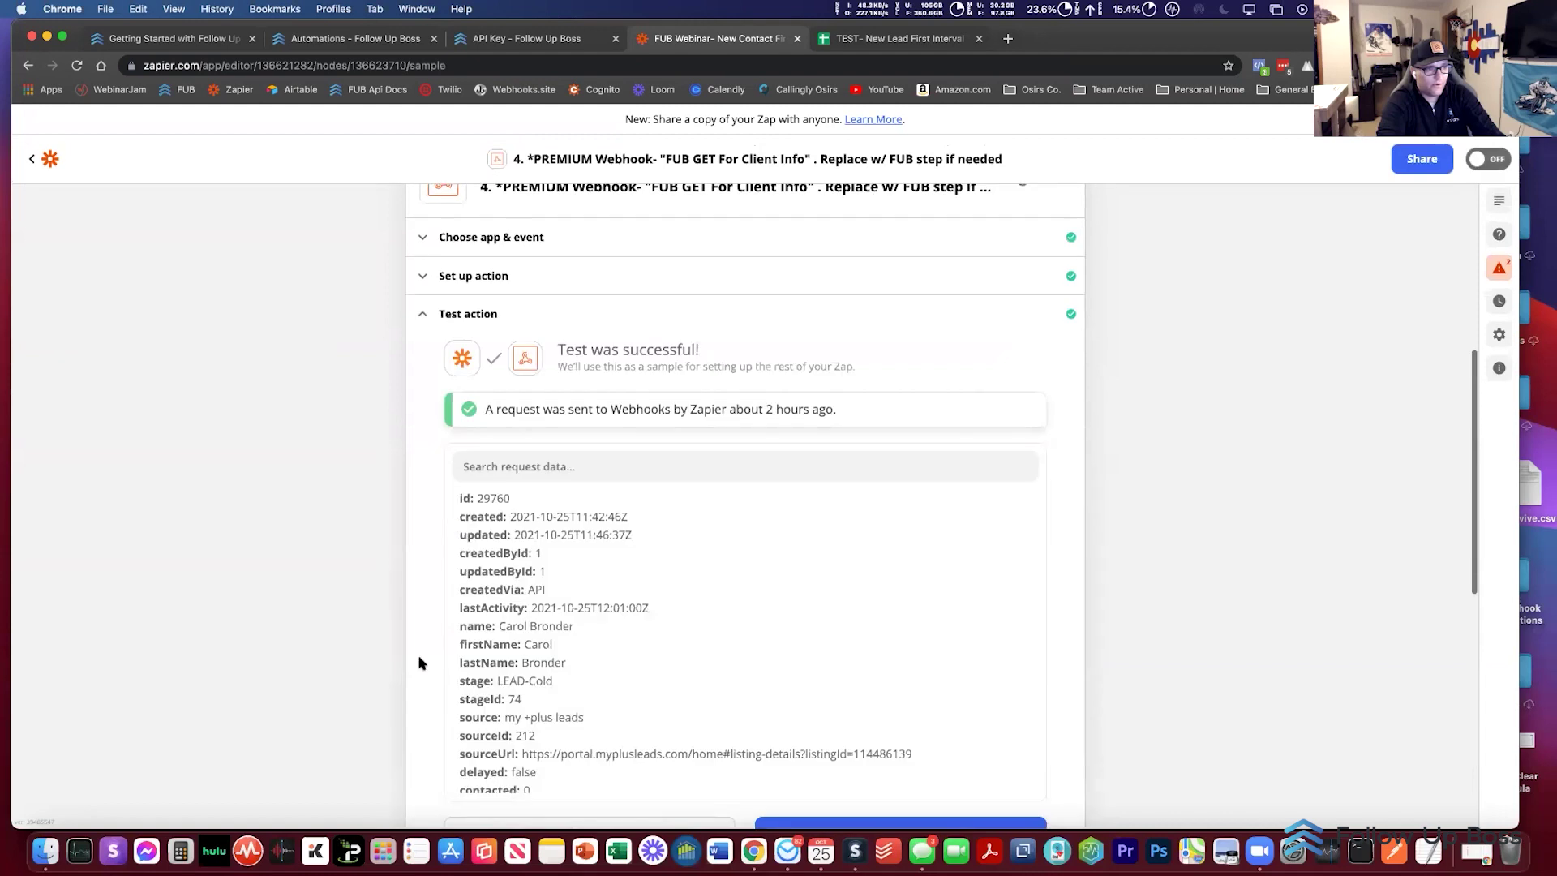
left_click(524, 646)
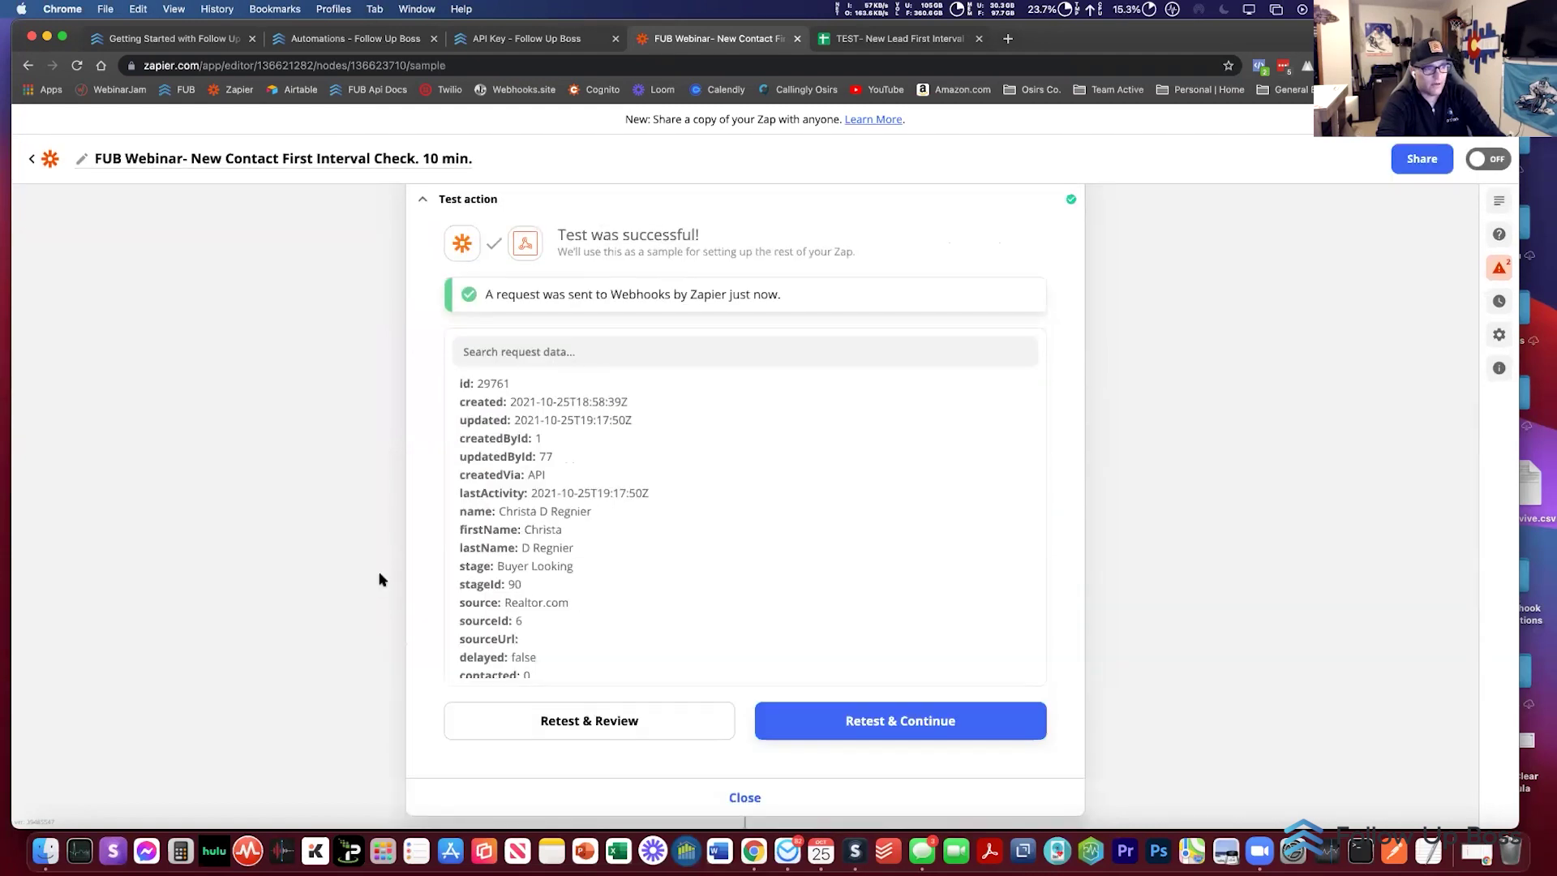
scroll(526, 454, "up", 3)
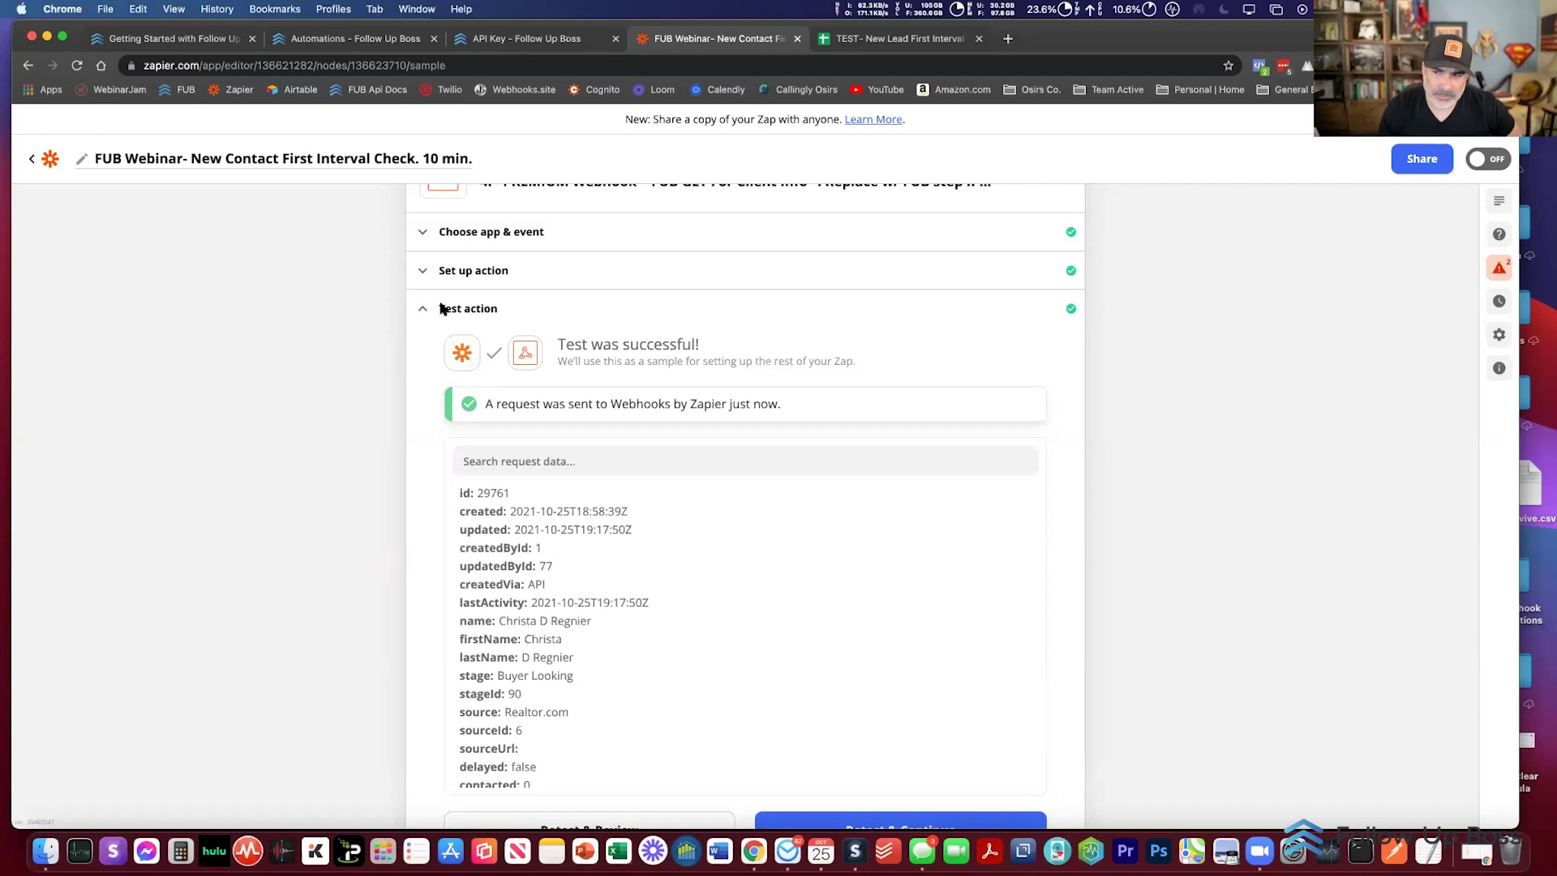
Step: Examine the contact details and communication fields in the webhook response, highlighting the last outgoing and last incoming call fields
scroll(462, 545, "down", 2)
scroll(462, 539, "down", 8)
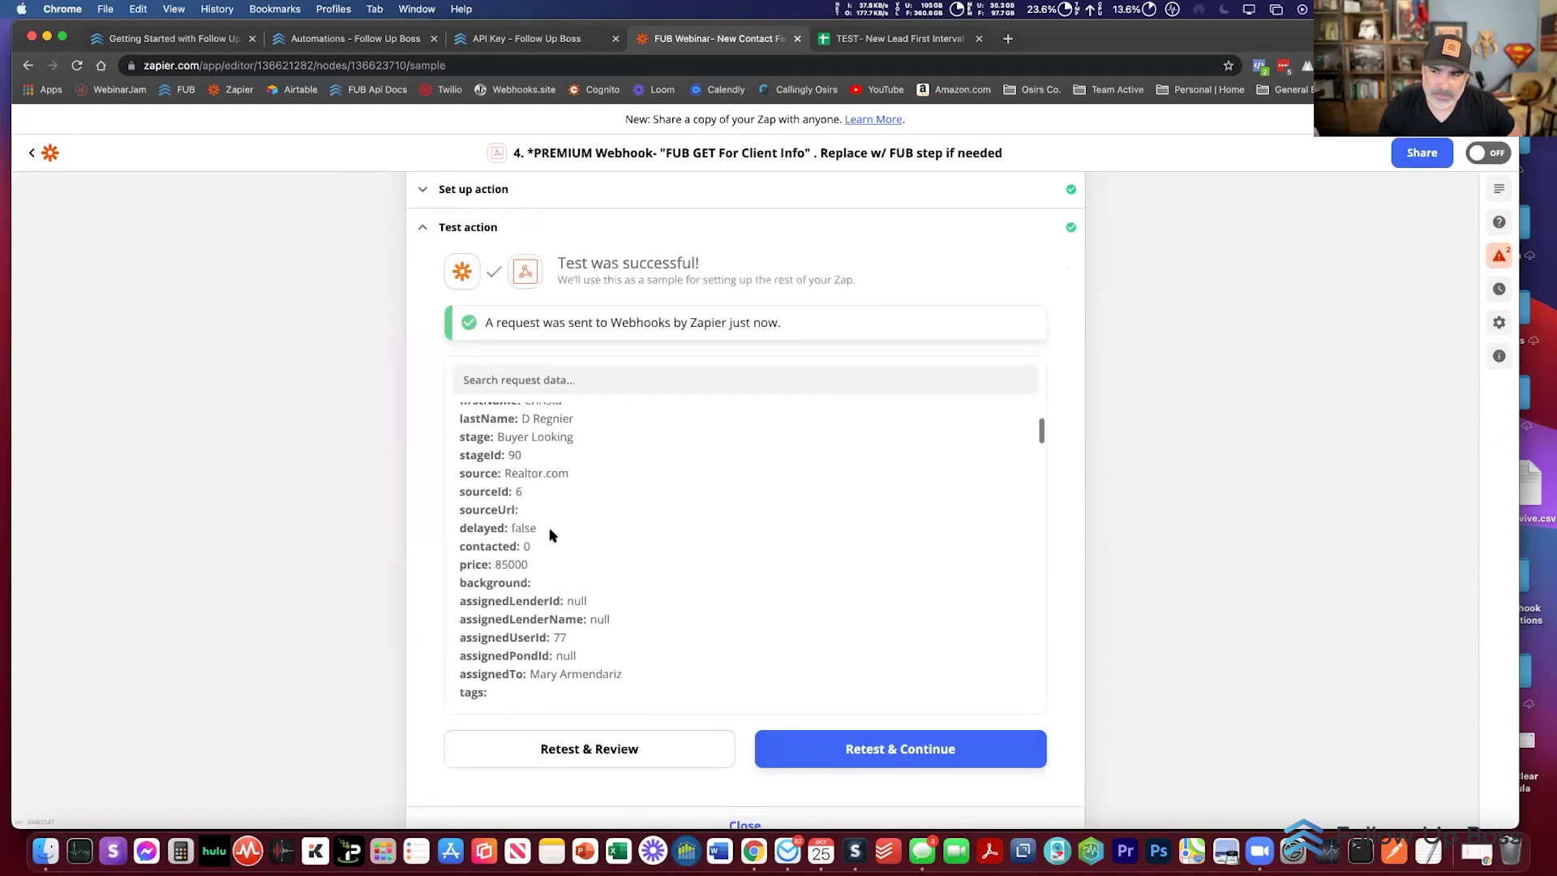
scroll(550, 531, "down", 10)
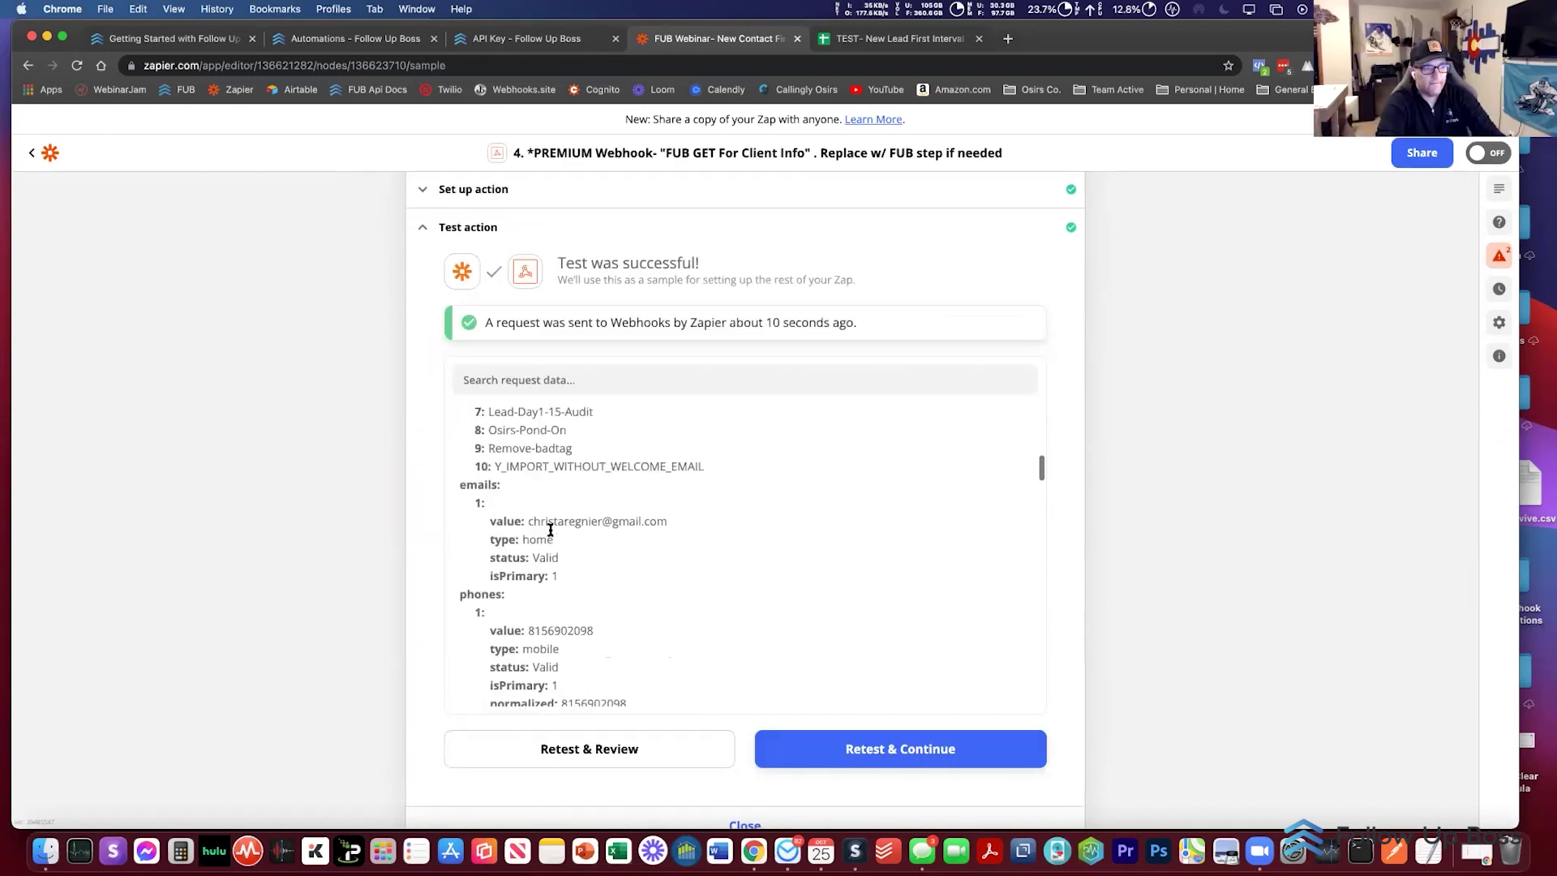
scroll(550, 531, "down", 3)
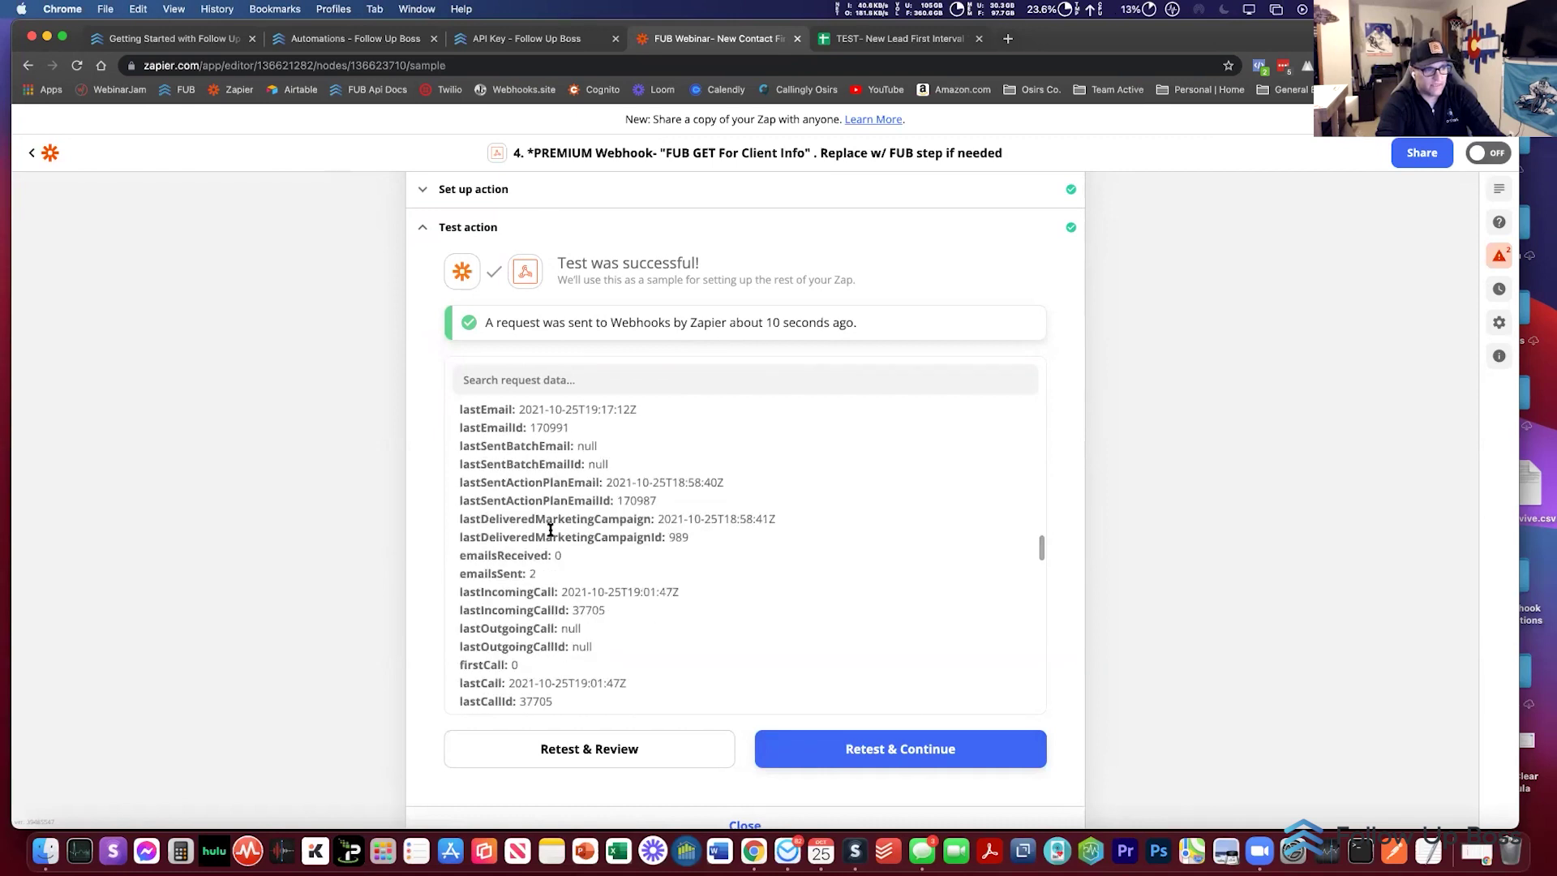
scroll(551, 529, "down", 1)
left_click_drag(481, 621, 552, 622)
left_click_drag(483, 583, 563, 580)
scroll(519, 559, "down", 2)
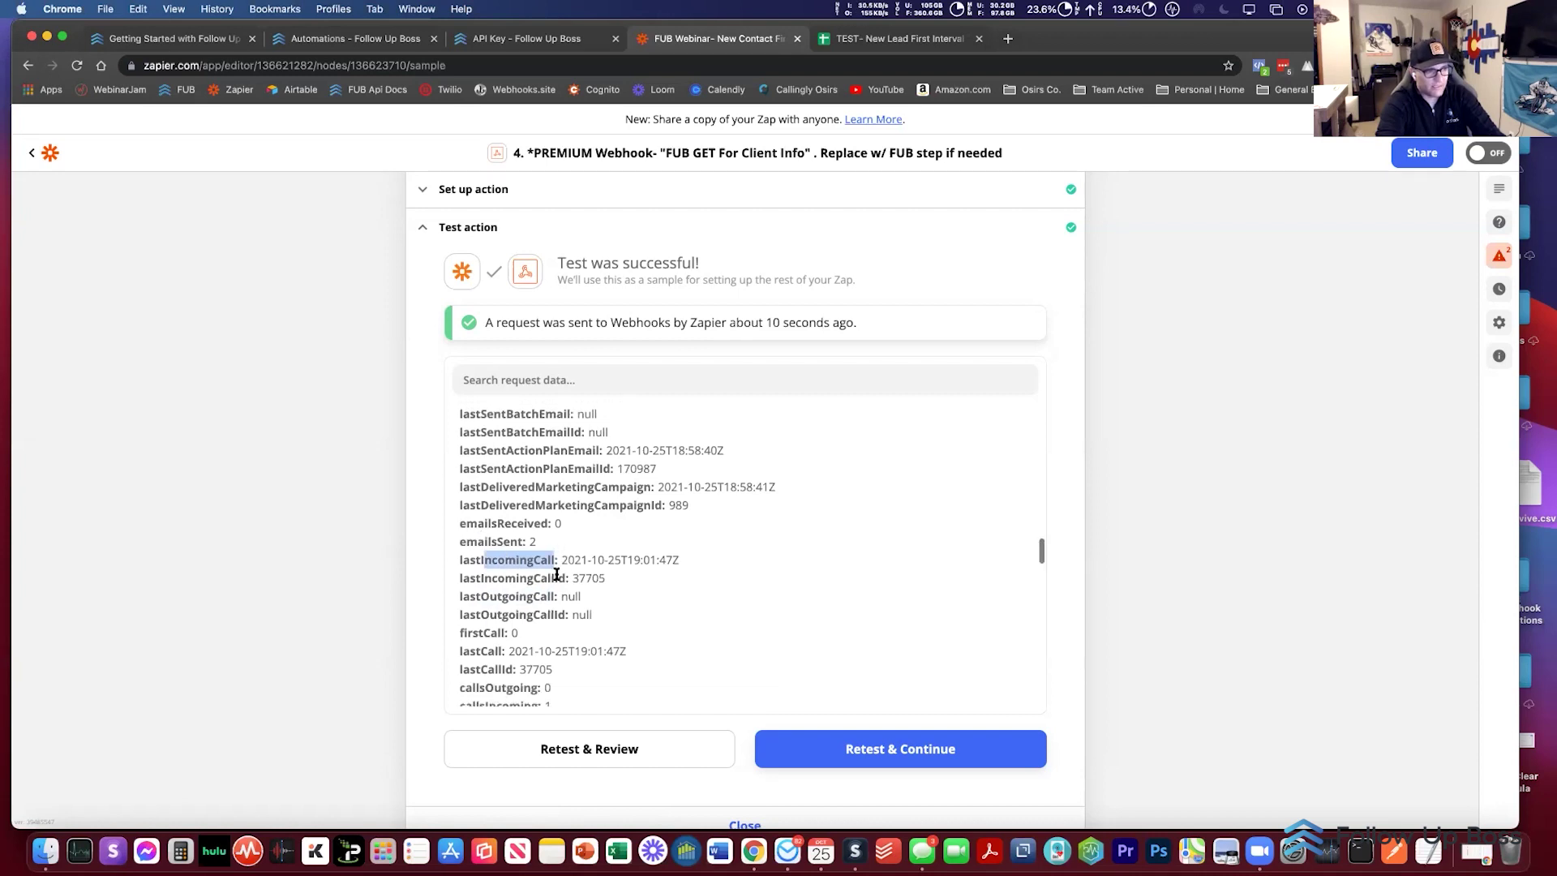
Step: Examine the remaining task, custom field and collaborator data in the webhook's test response
scroll(557, 600, "down", 7)
scroll(557, 623, "down", 10)
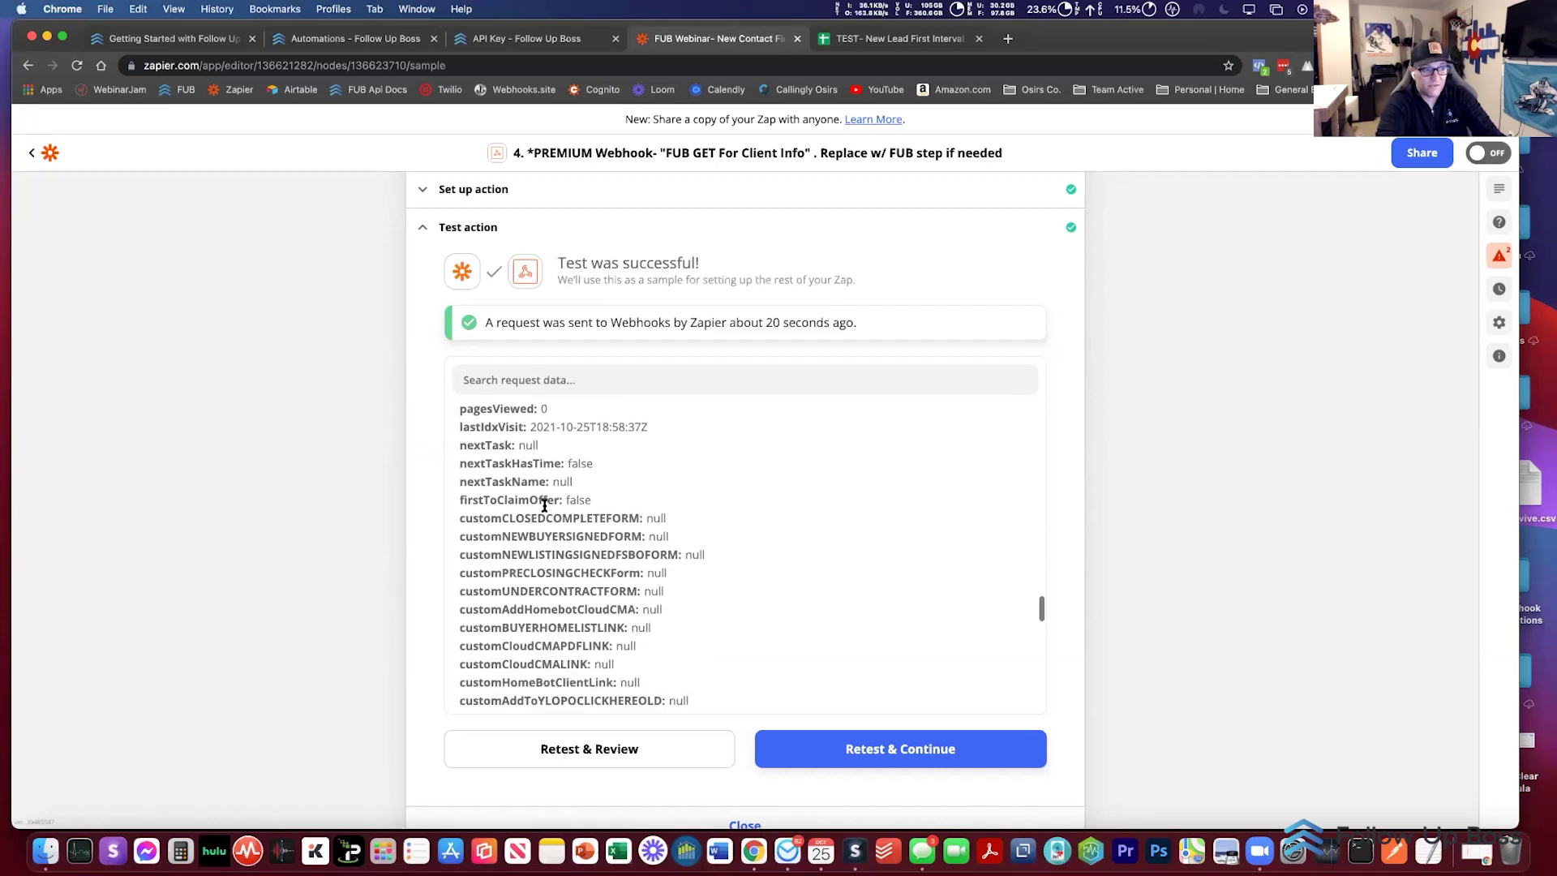
scroll(556, 527, "down", 3)
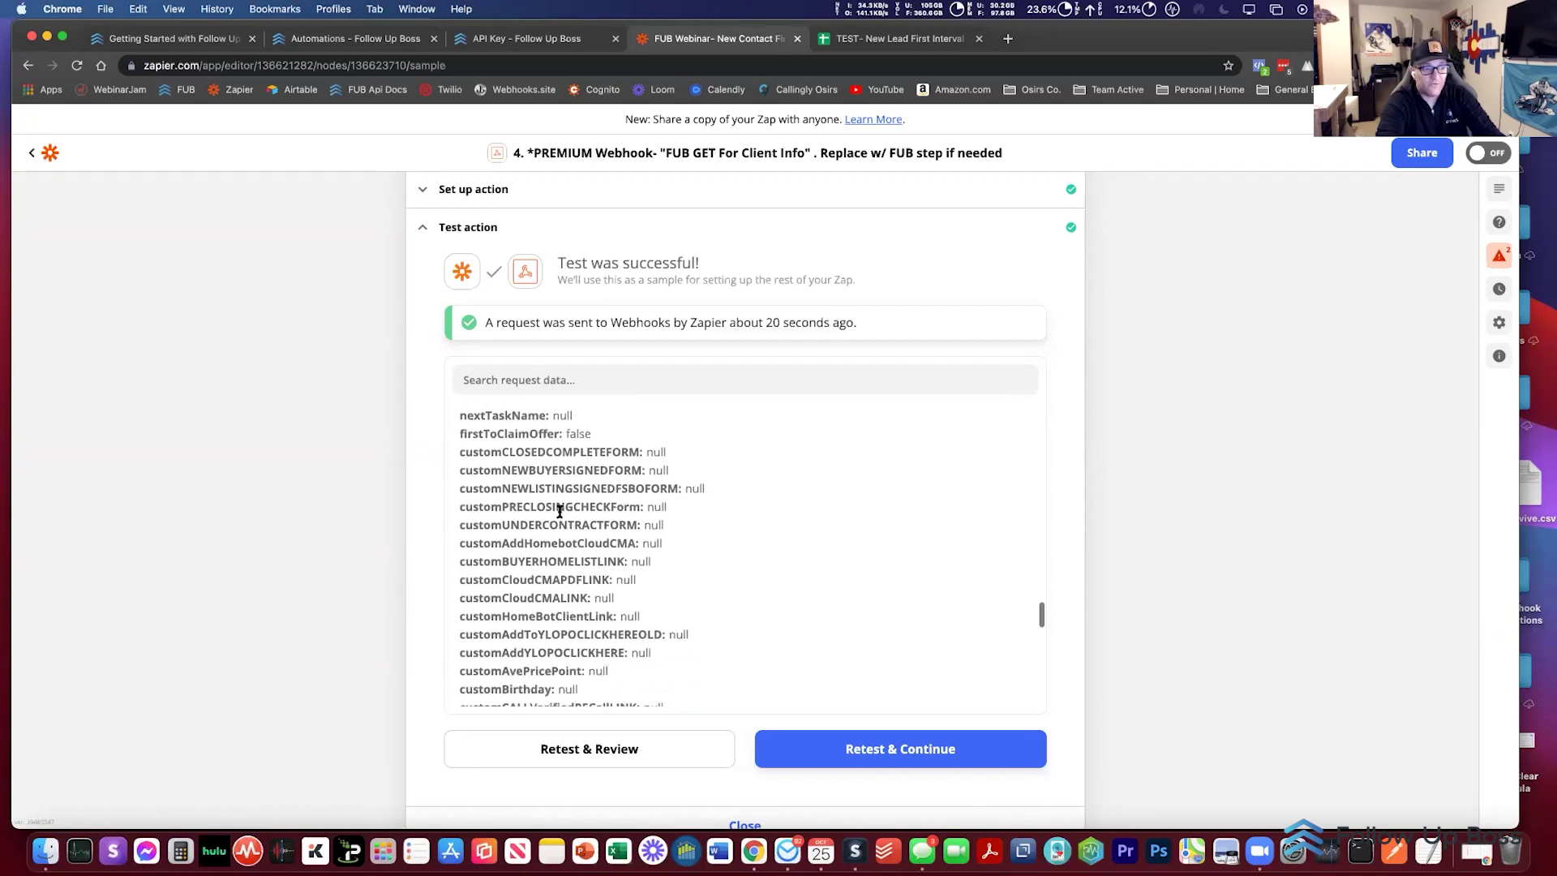
scroll(562, 605, "down", 3)
scroll(562, 604, "down", 10)
scroll(562, 601, "down", 4)
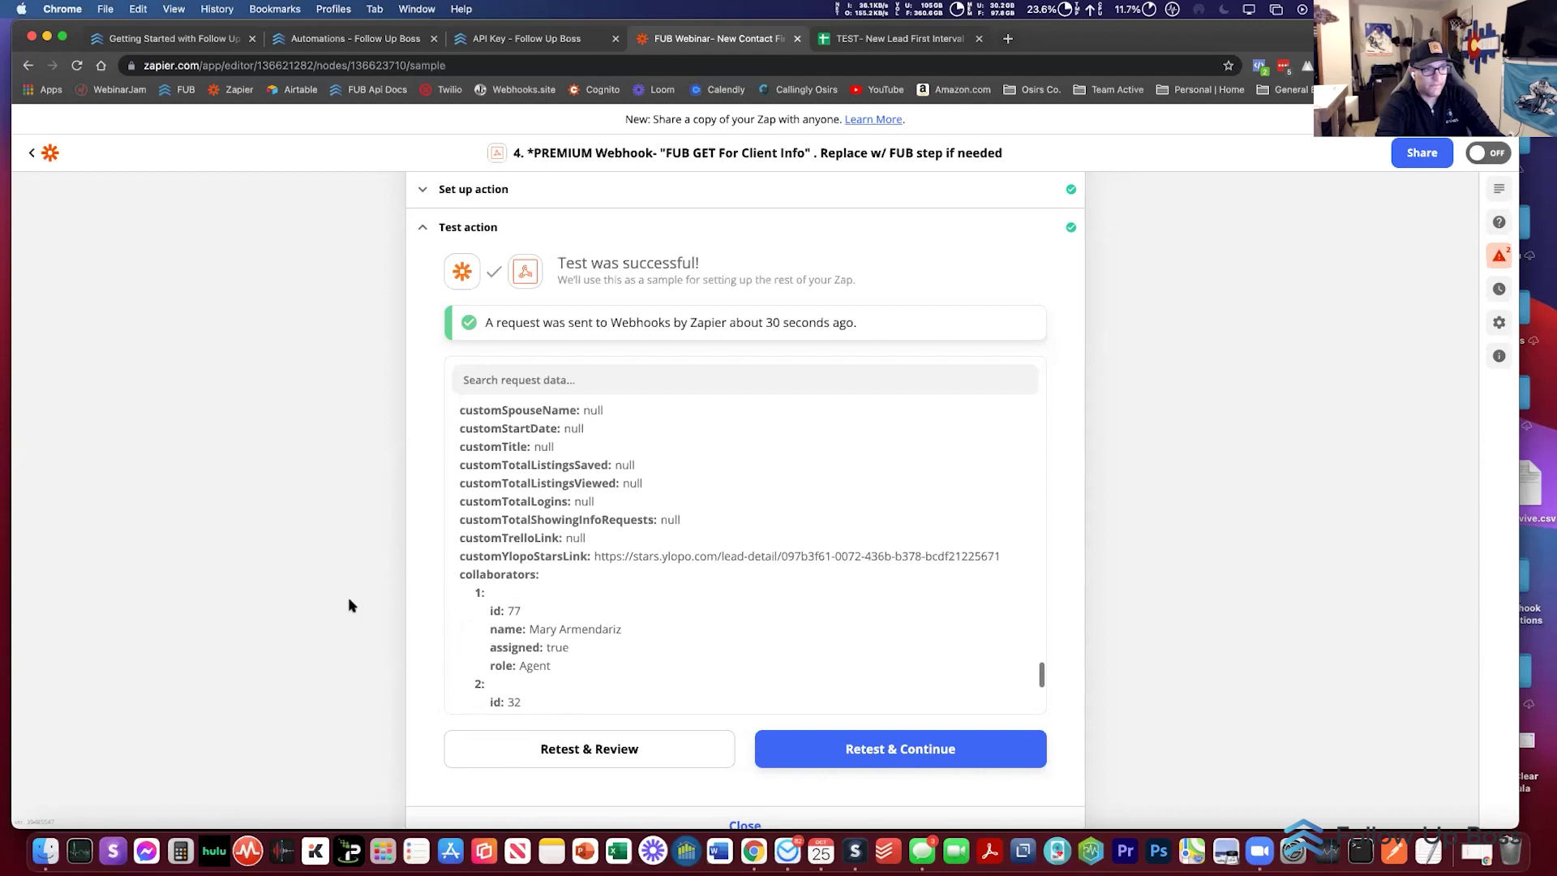
Step: Open the filter setup of step 5, the optional filter for leads without any contact, texts or calls
scroll(348, 604, "down", 5)
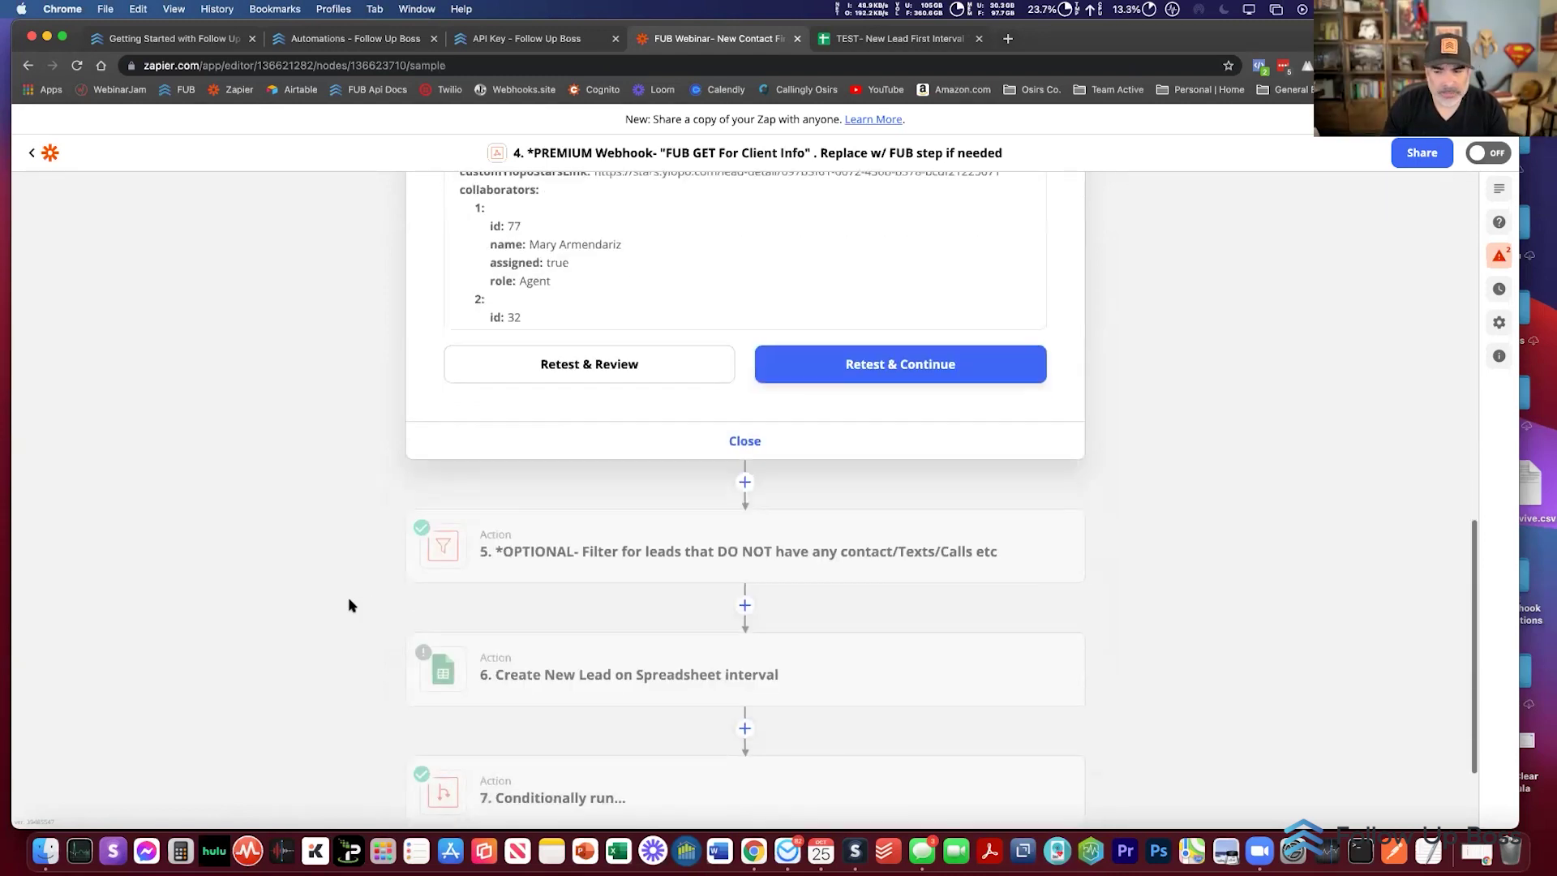
scroll(422, 572, "down", 1)
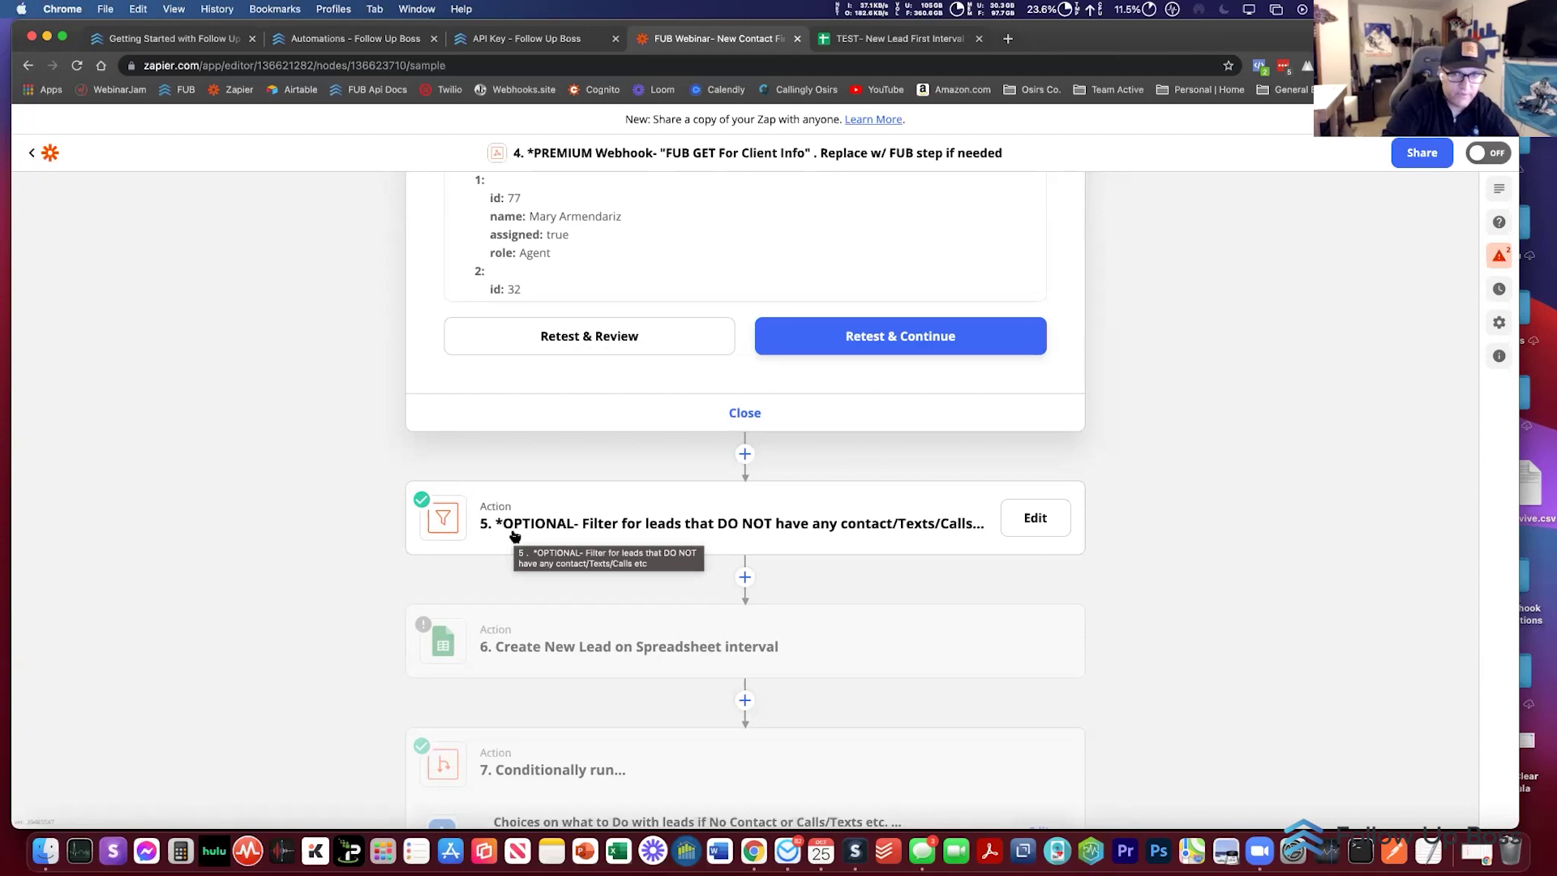
left_click(589, 536)
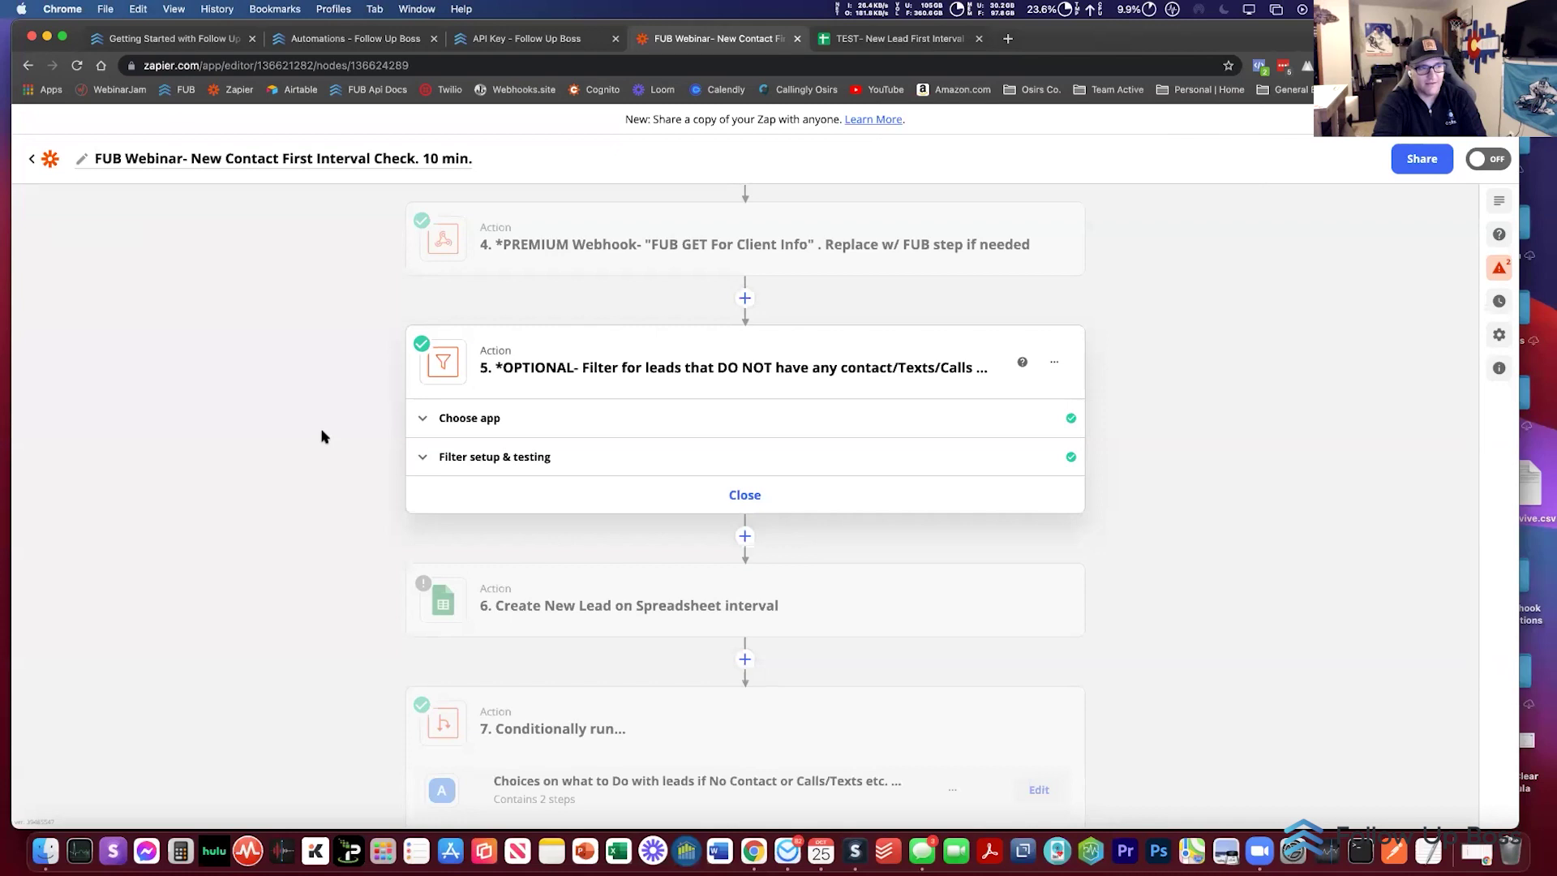
scroll(349, 444, "up", 1)
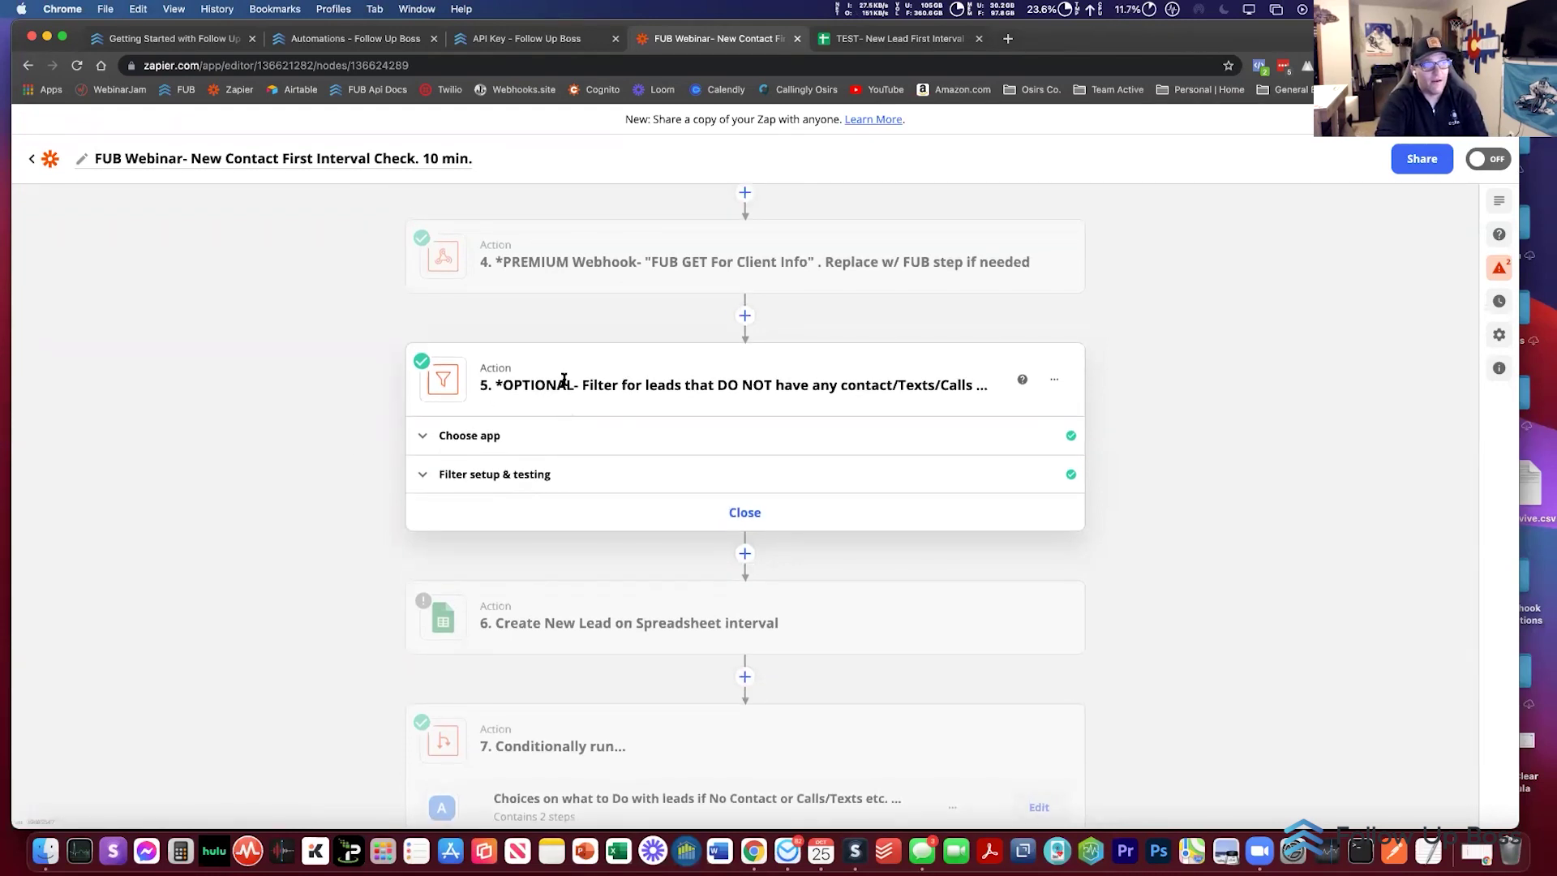
left_click(629, 472)
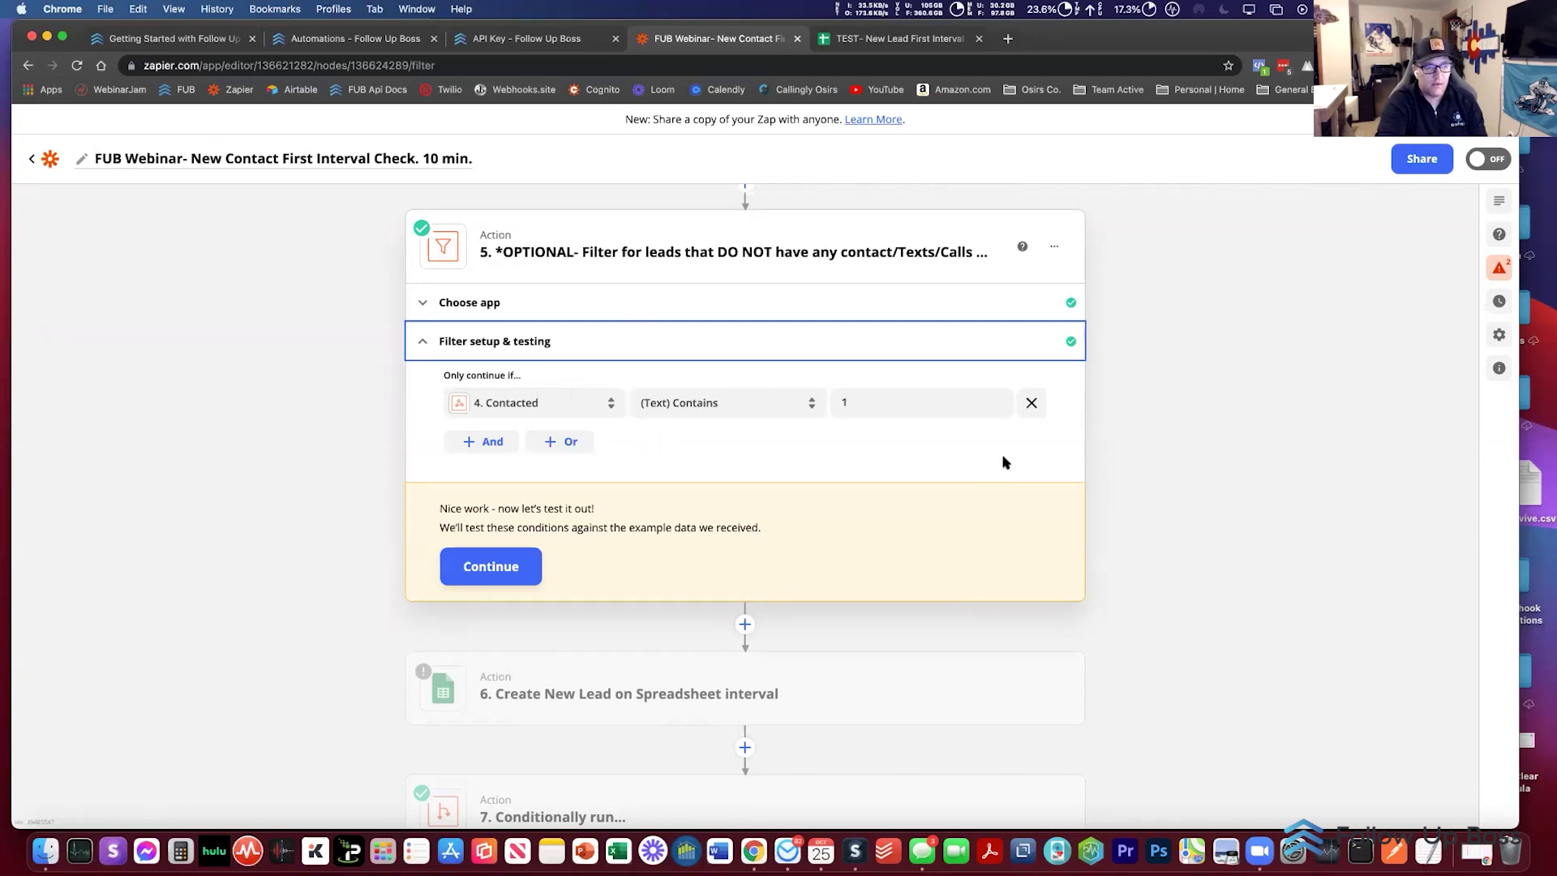
Step: Browse the webhook data fields available for the filter's Contacted condition, then leave the condition's field selection as it is
left_click(533, 405)
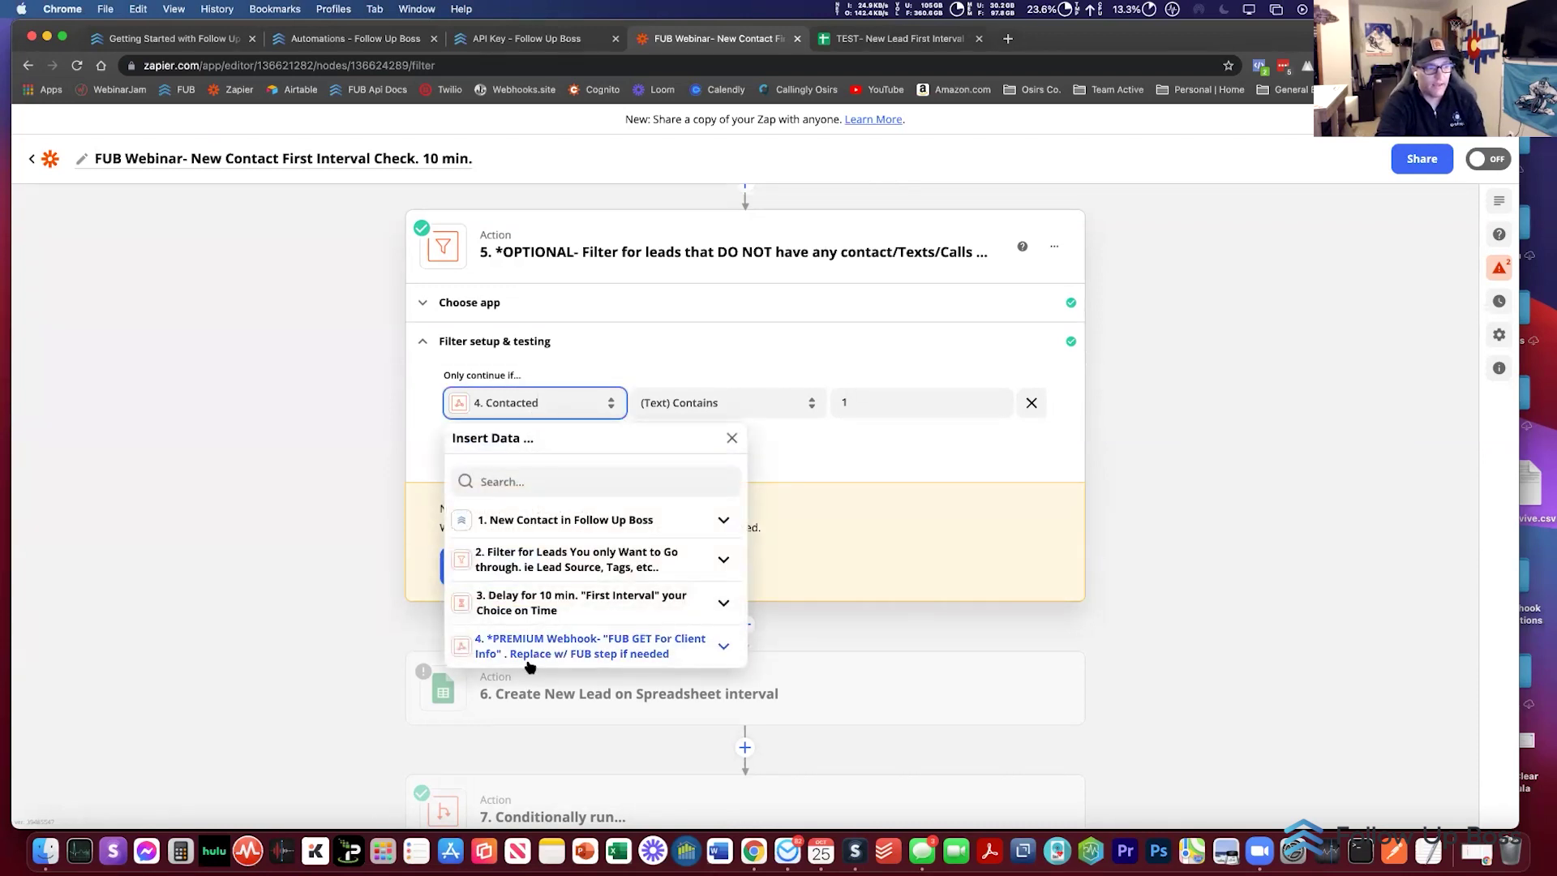
left_click(530, 663)
left_click(517, 760)
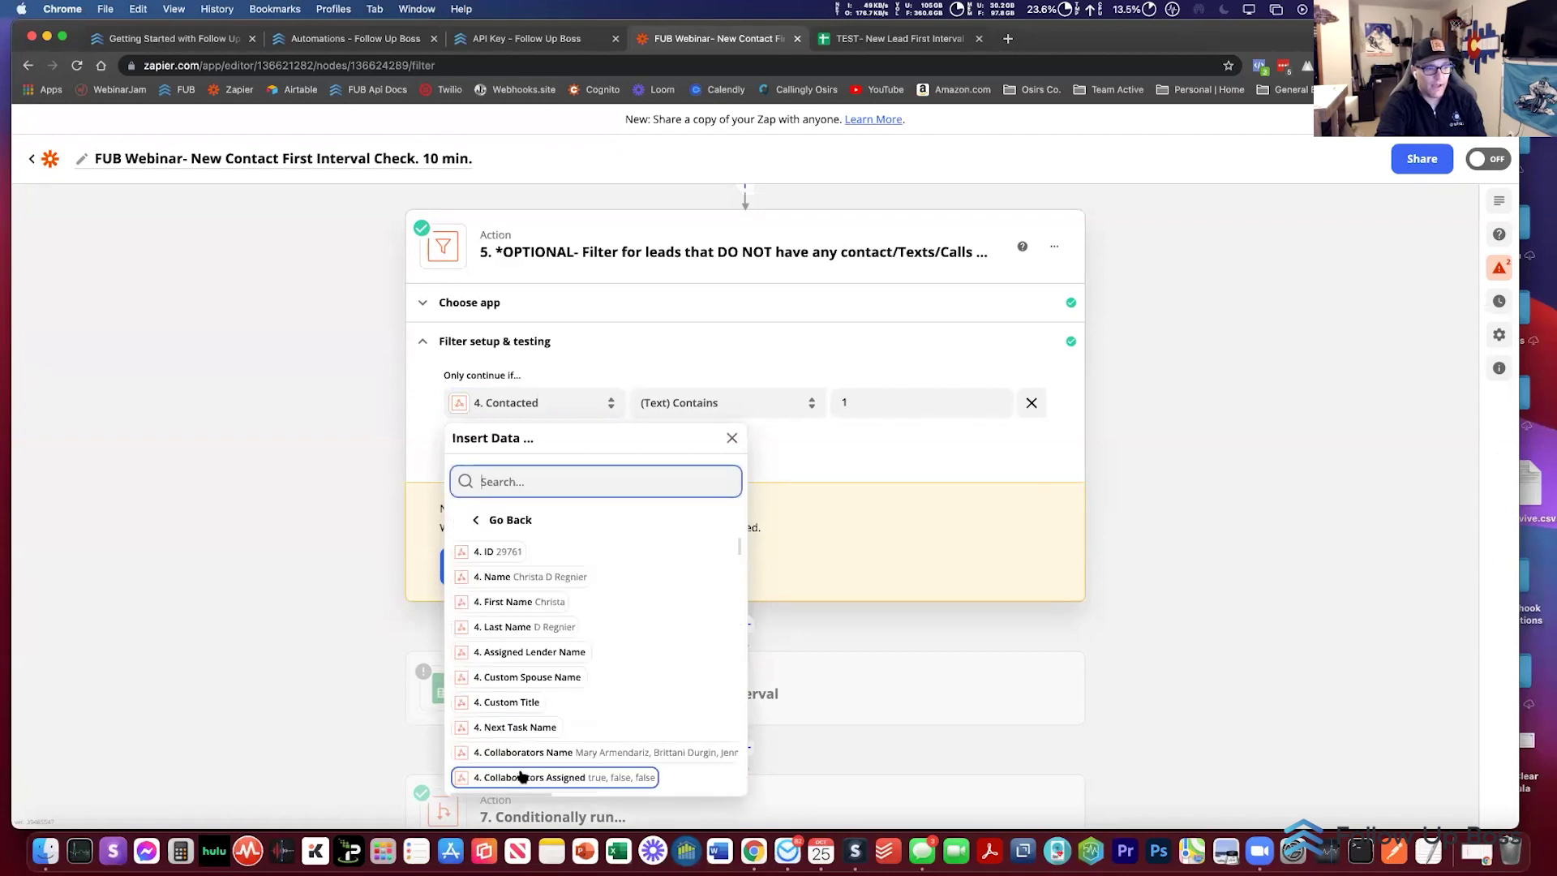
scroll(647, 671, "down", 5)
scroll(648, 671, "down", 7)
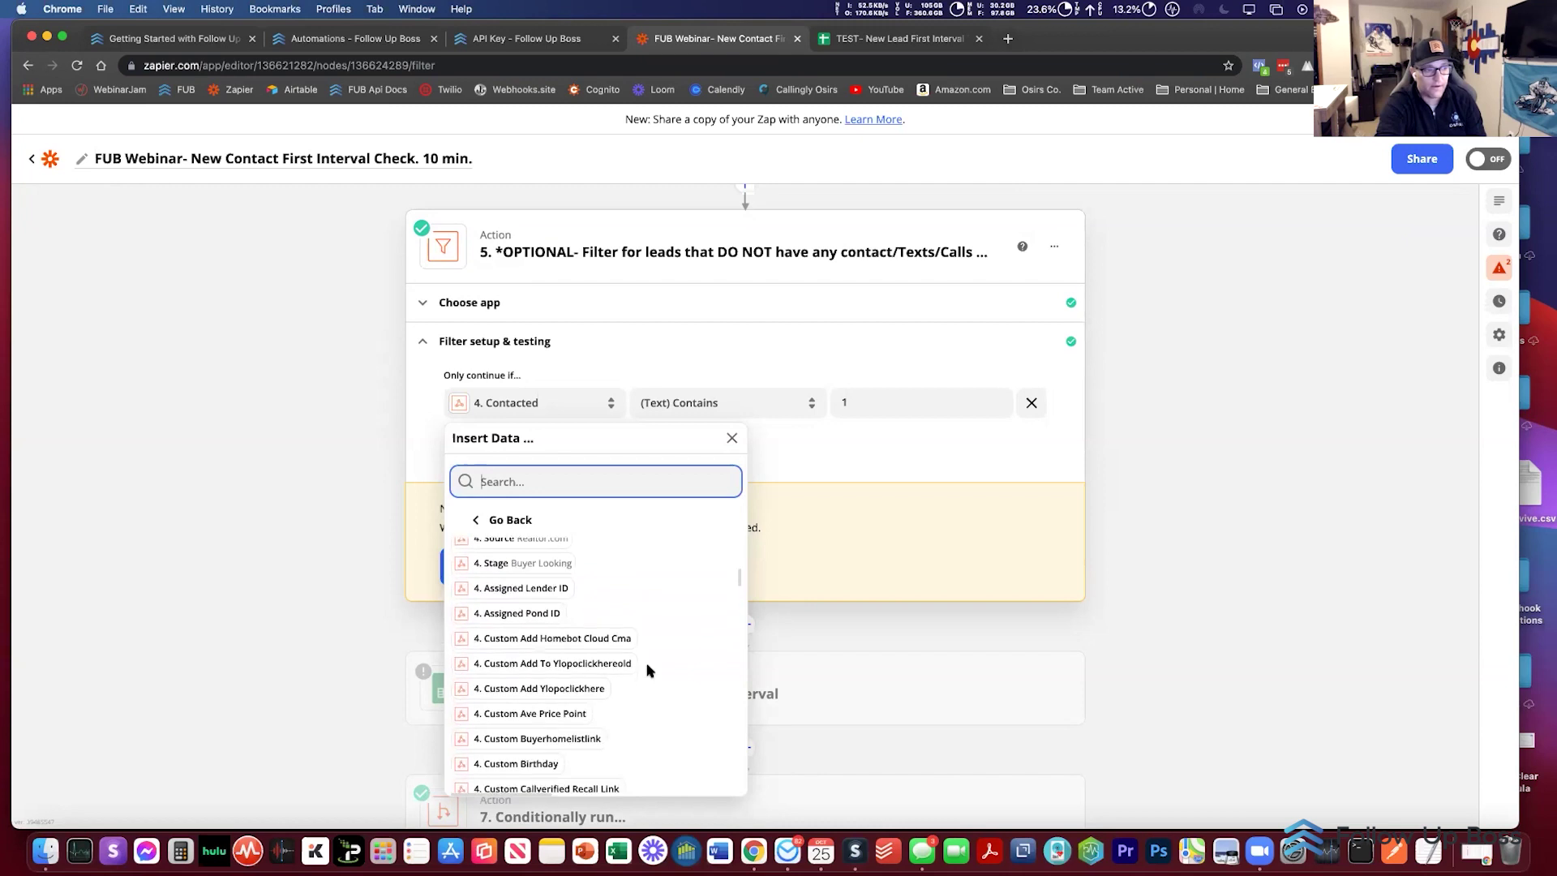
scroll(646, 667, "down", 1)
left_click(322, 580)
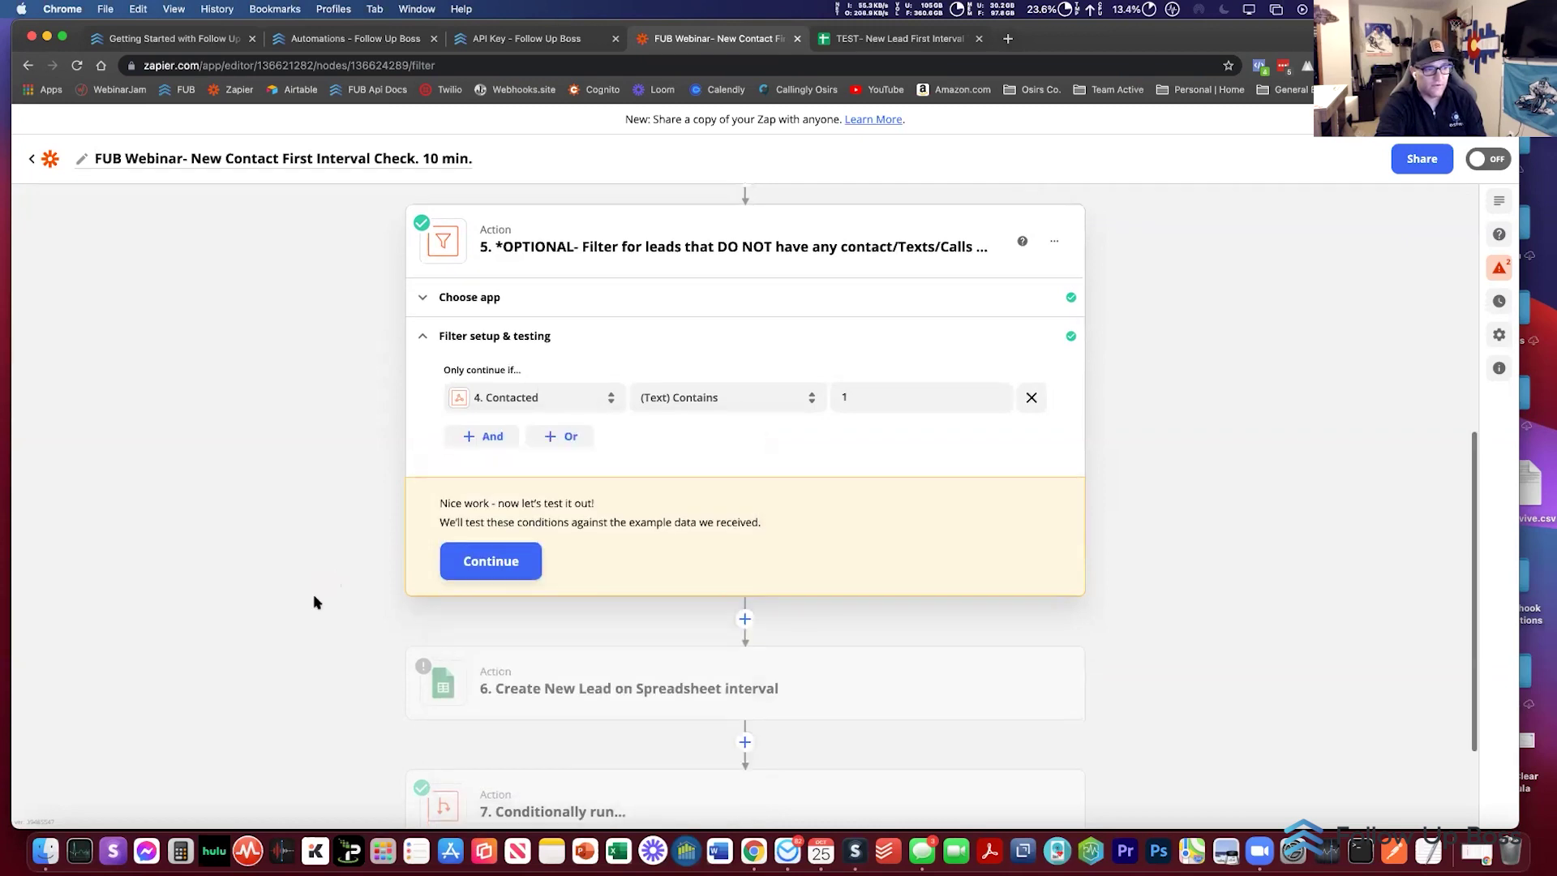
Step: Open step 6, Create New Lead on Spreadsheet interval, and review its Create Spreadsheet Row event and action setup fields
scroll(357, 588, "down", 3)
left_click(562, 541)
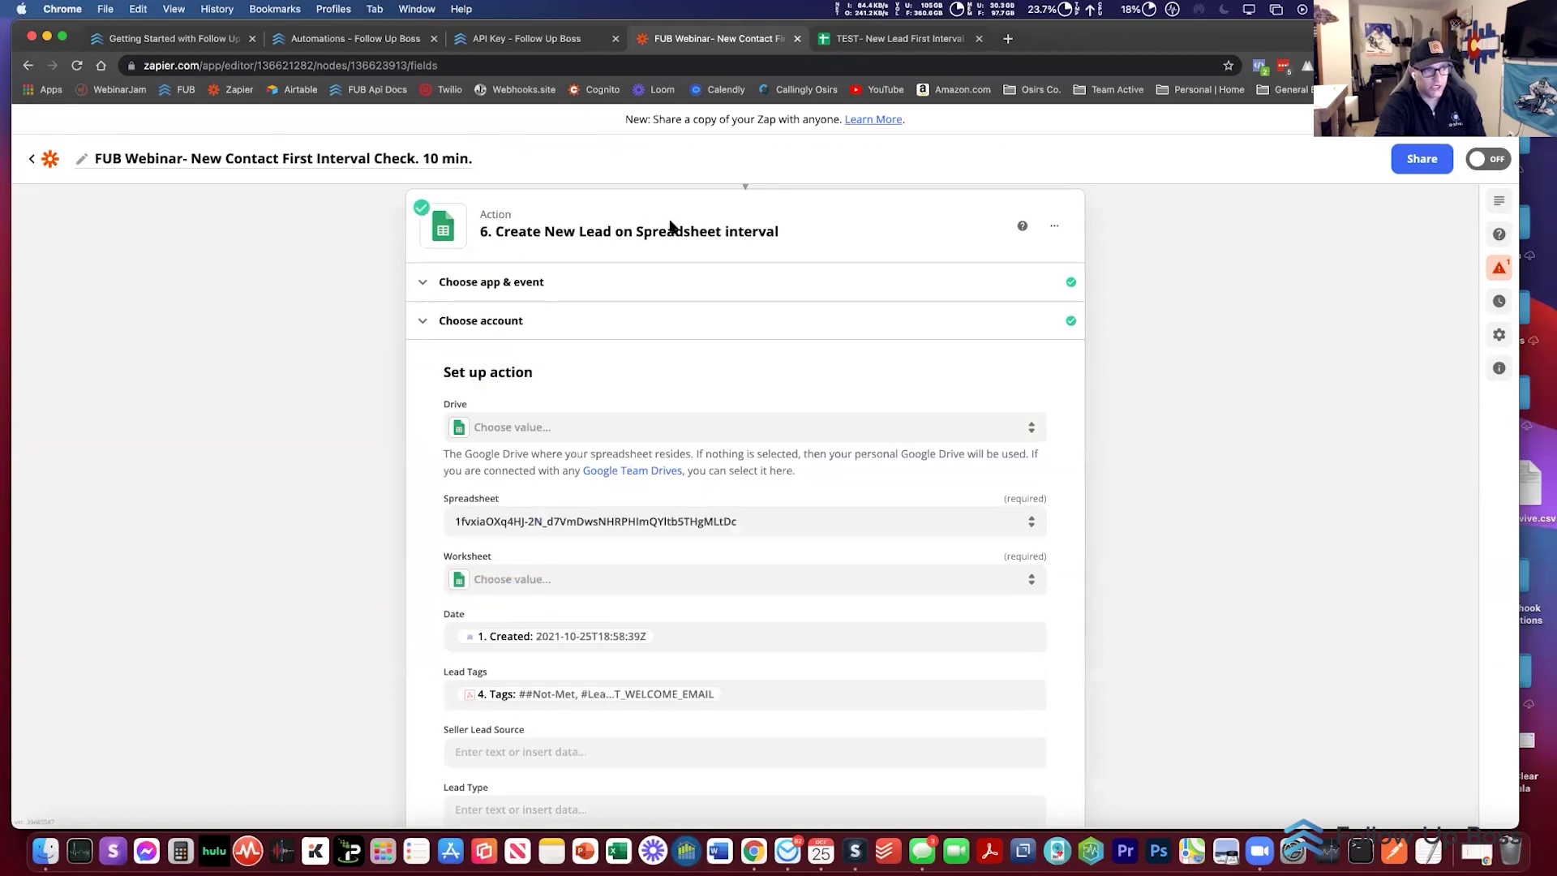
scroll(268, 390, "down", 3)
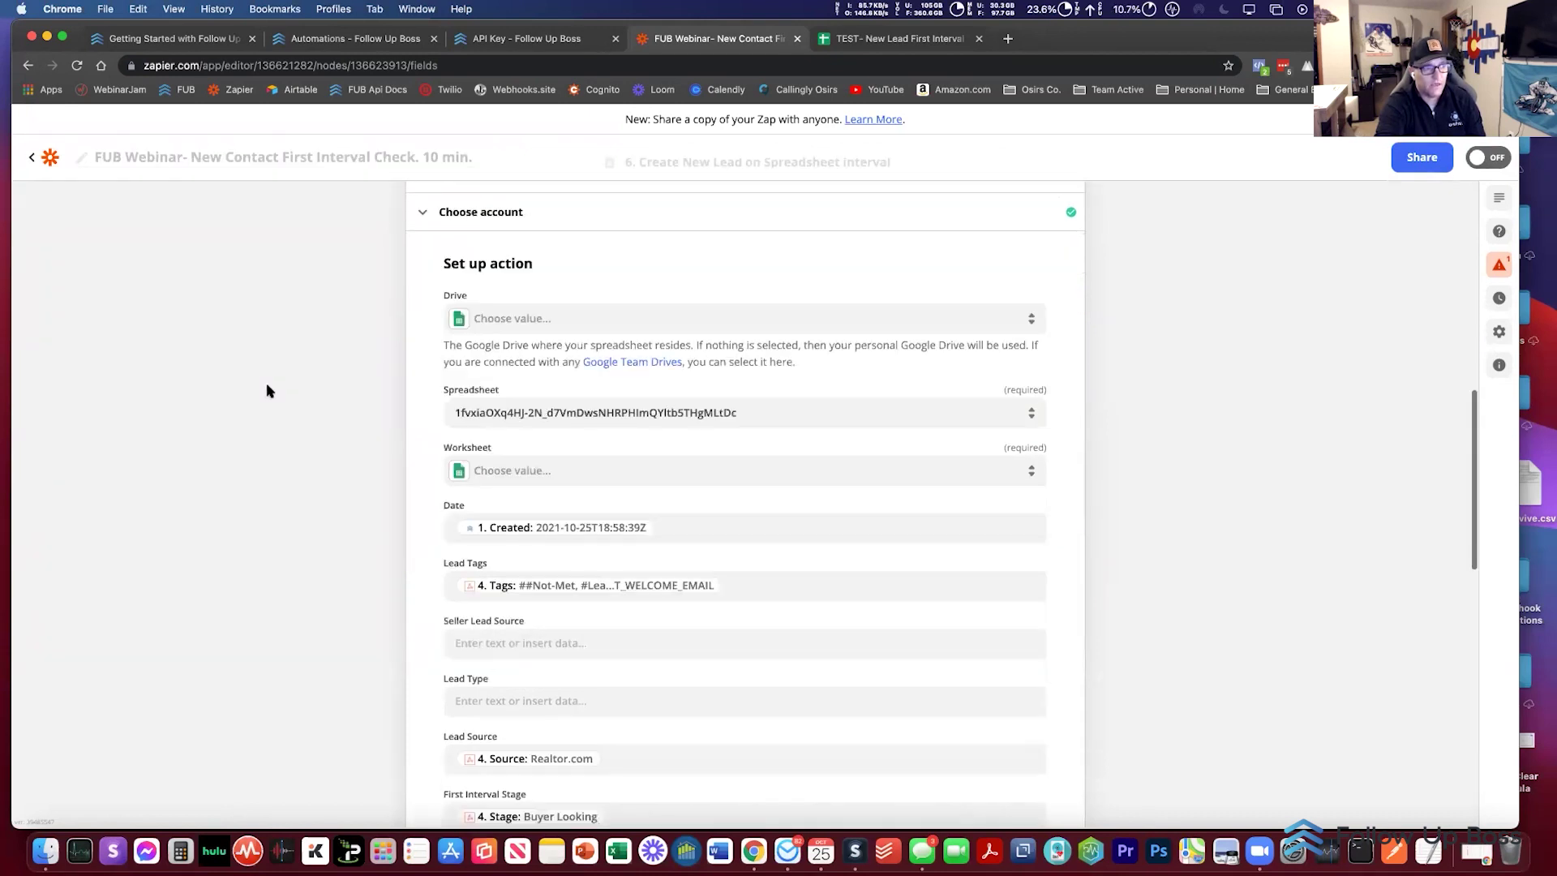
scroll(473, 198, "up", 1)
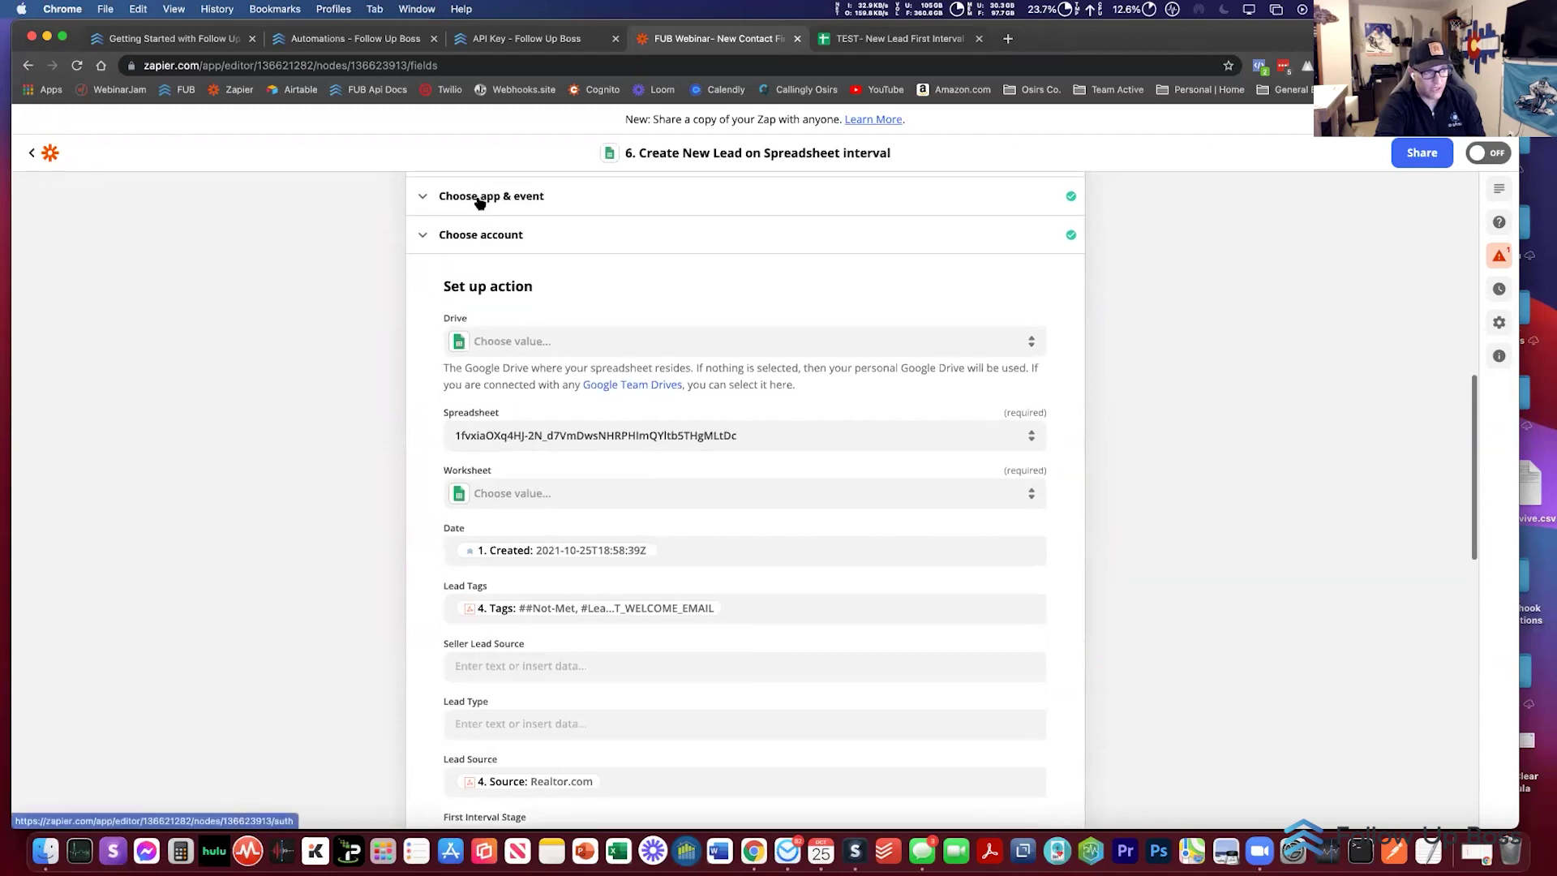
left_click(476, 199)
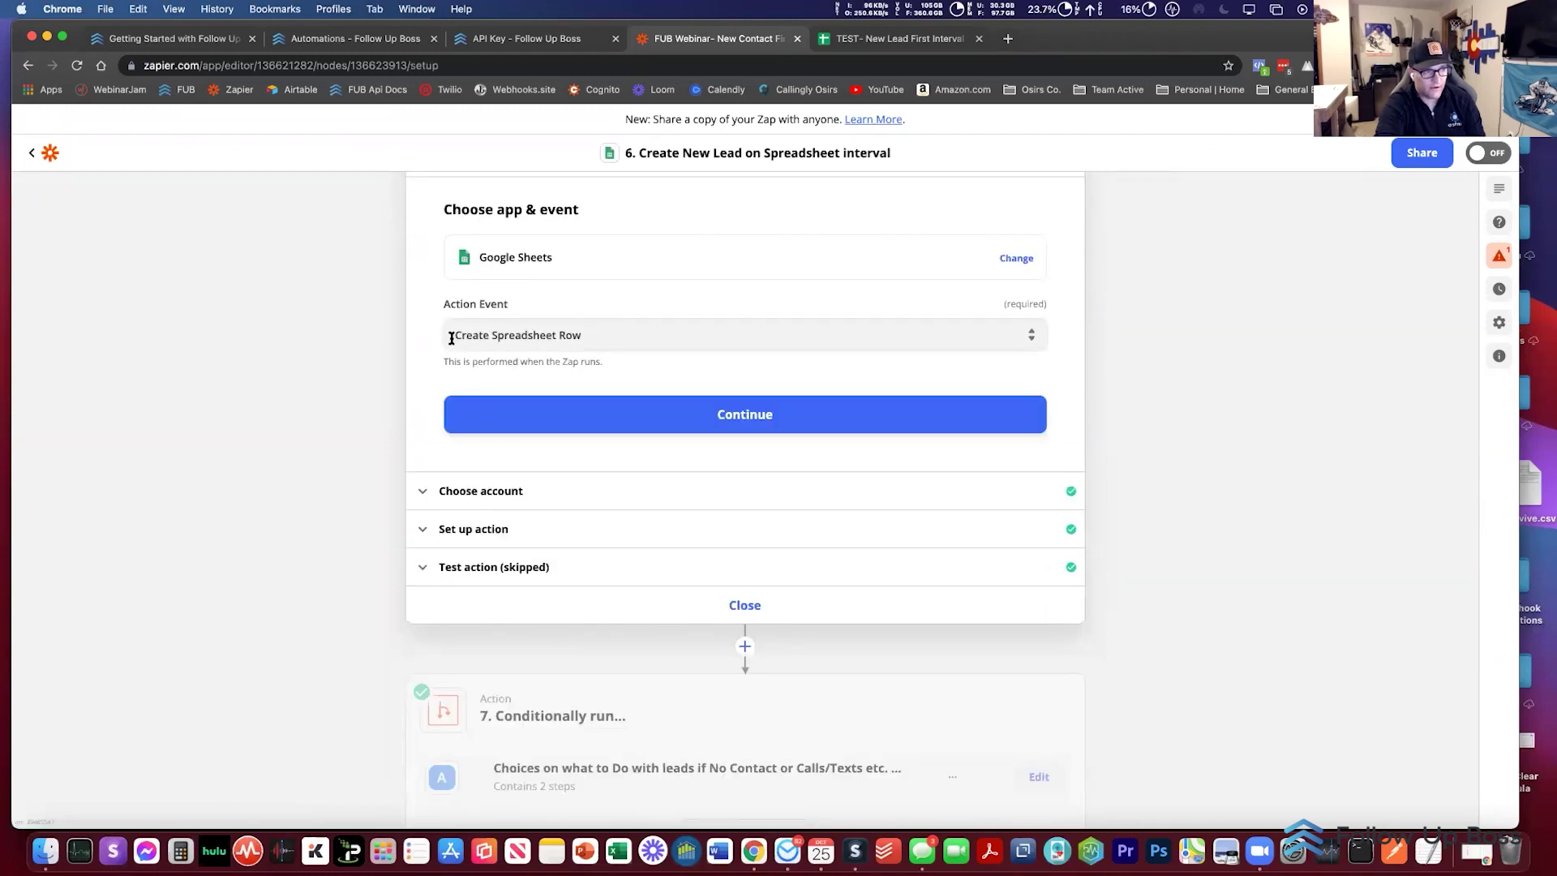
left_click(540, 528)
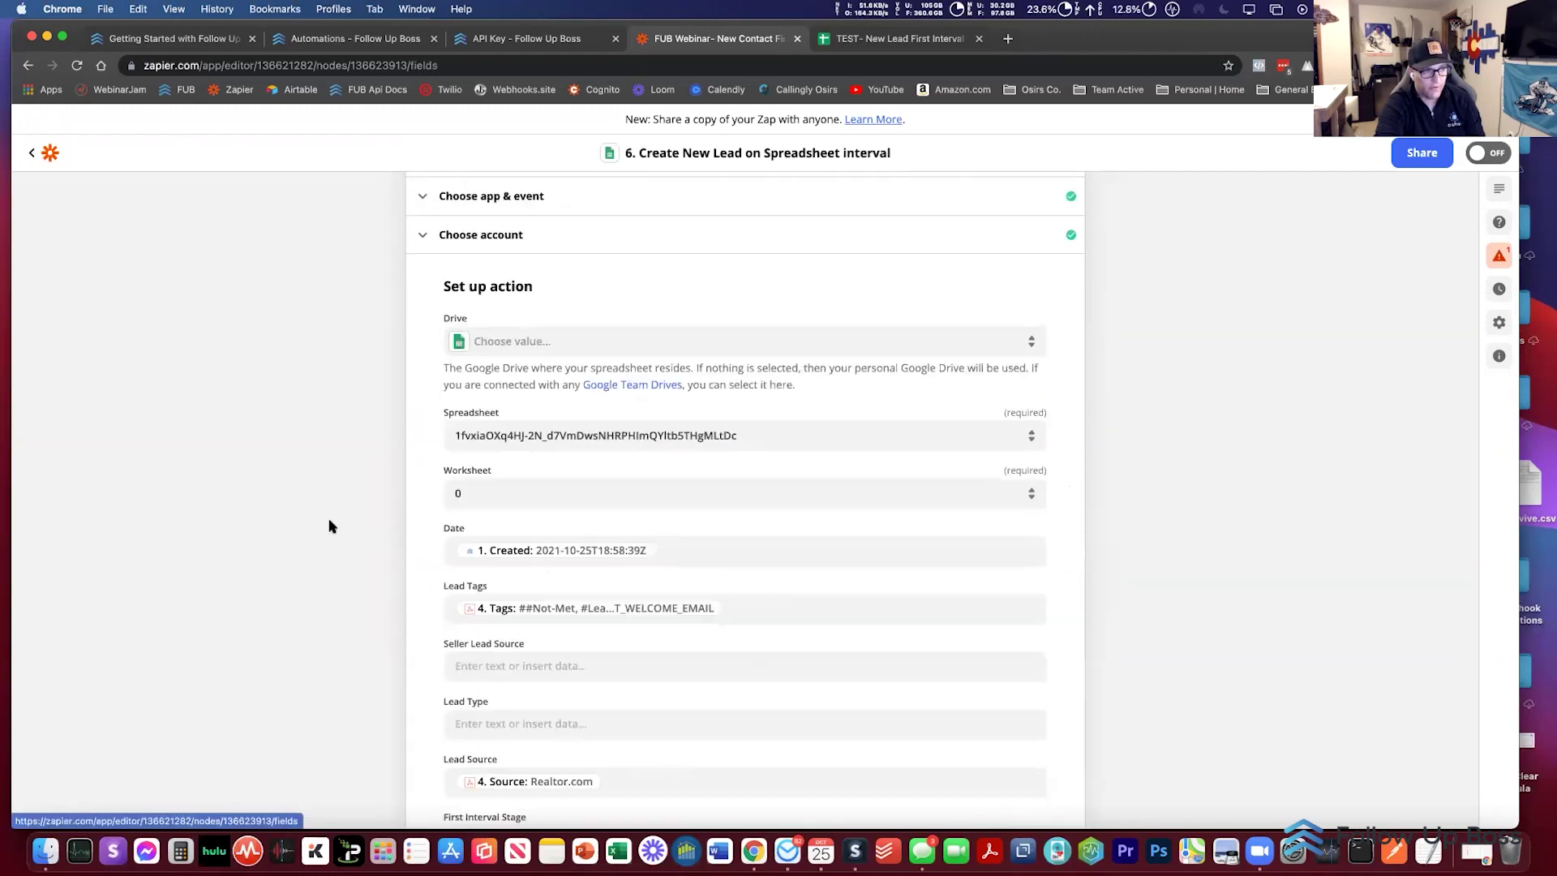
scroll(329, 526, "down", 2)
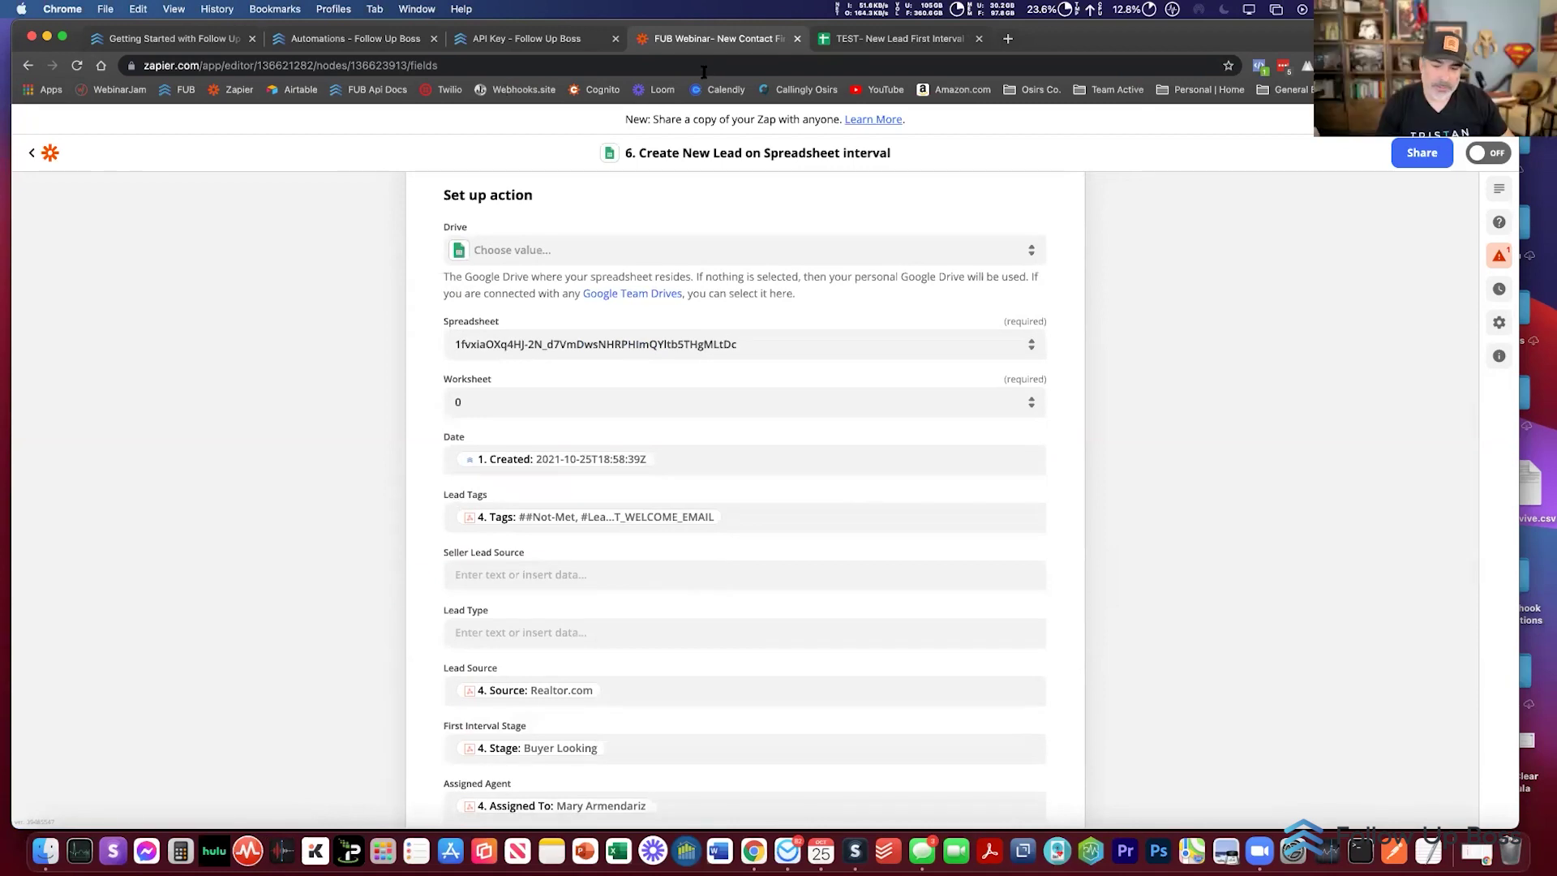
Step: Switch to the TEST- New Lead First Interval Reporting sheet in Google Sheets and view its first columns
left_click(918, 40)
scroll(278, 322, "left", 10)
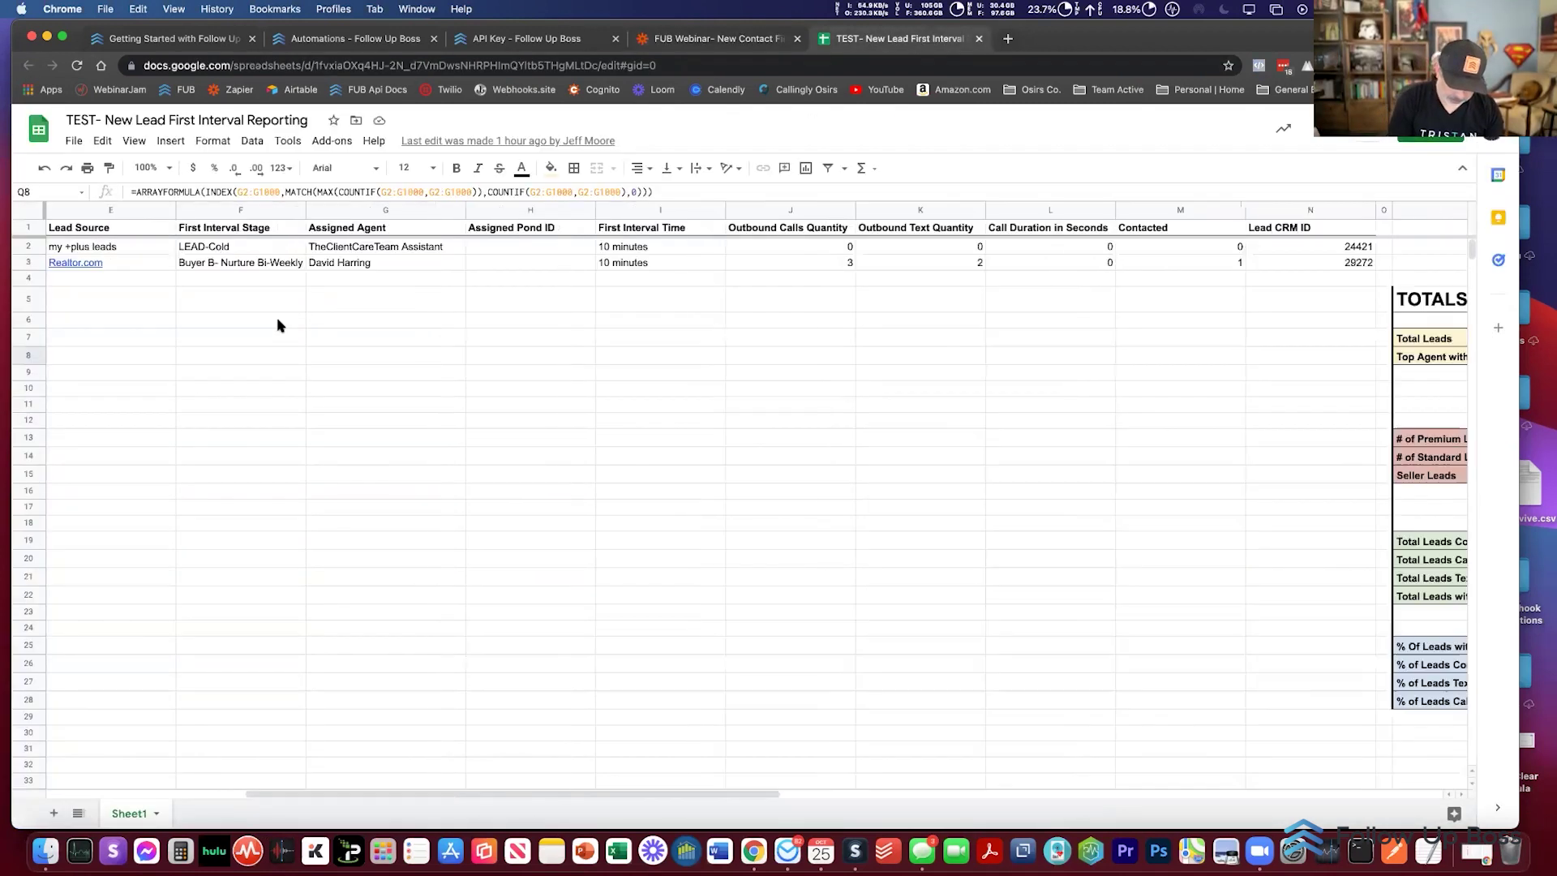
left_click(278, 322)
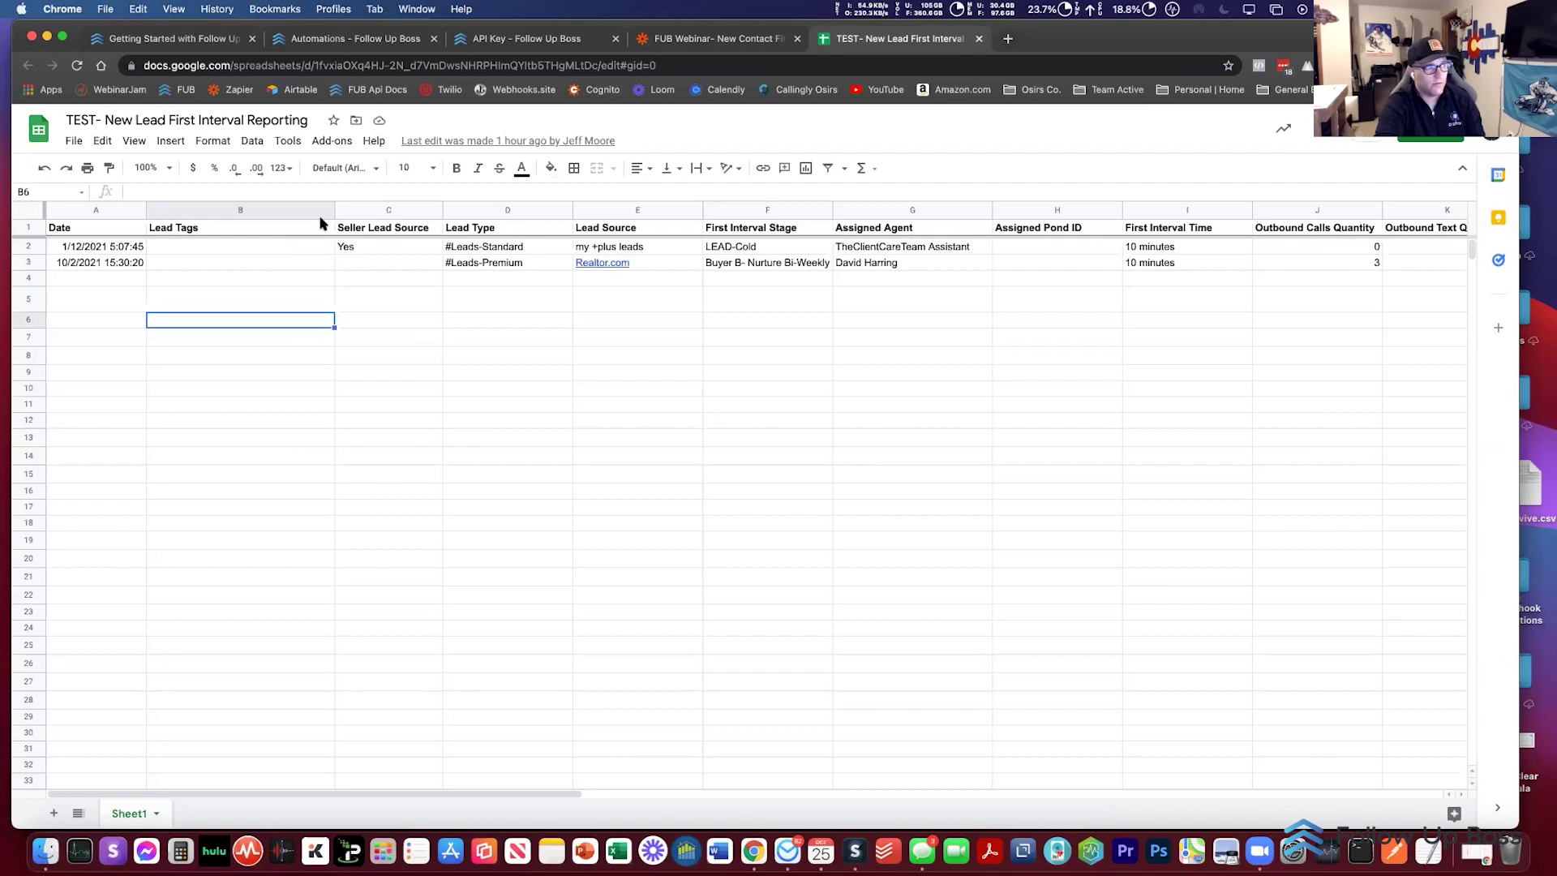
Step: Switch back to the zap in Zapier and browse the New Contact in Follow Up Boss data available for step 6's Date field
left_click(712, 38)
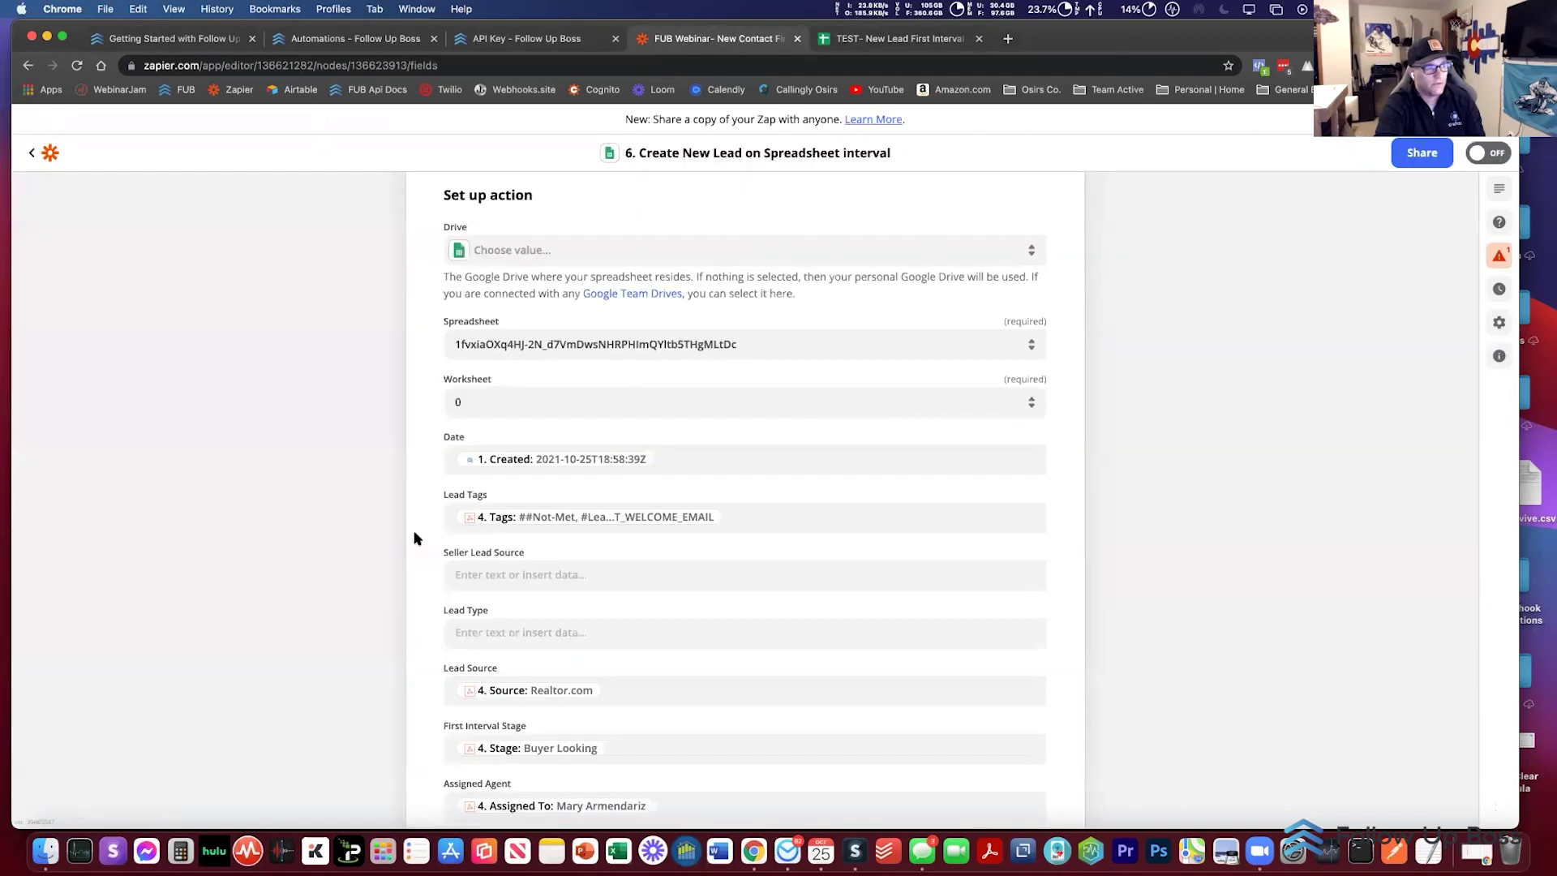
left_click(673, 436)
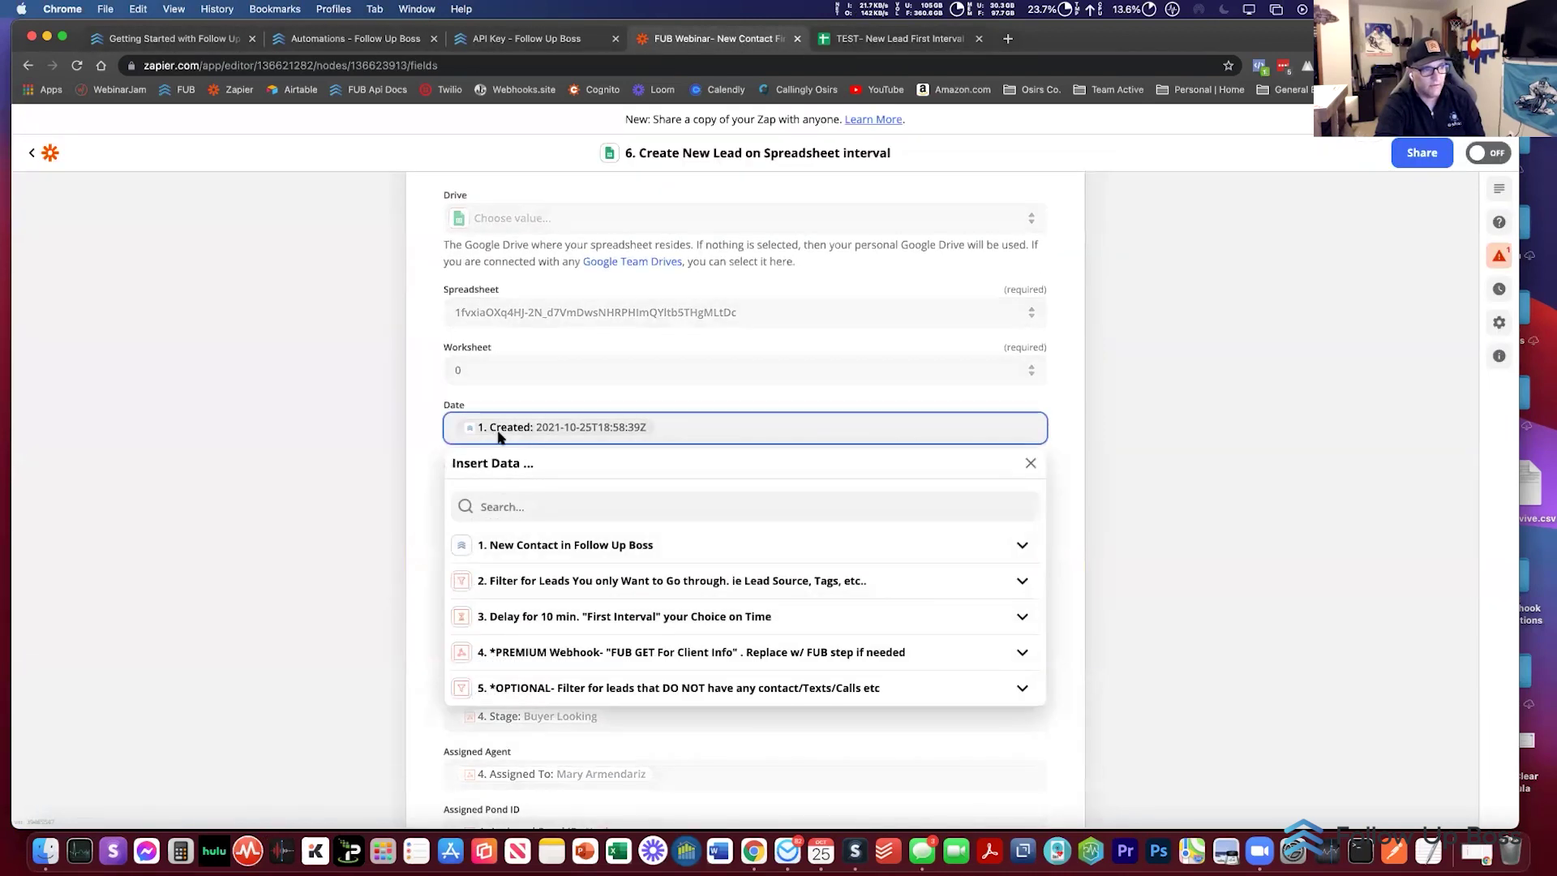
left_click(632, 545)
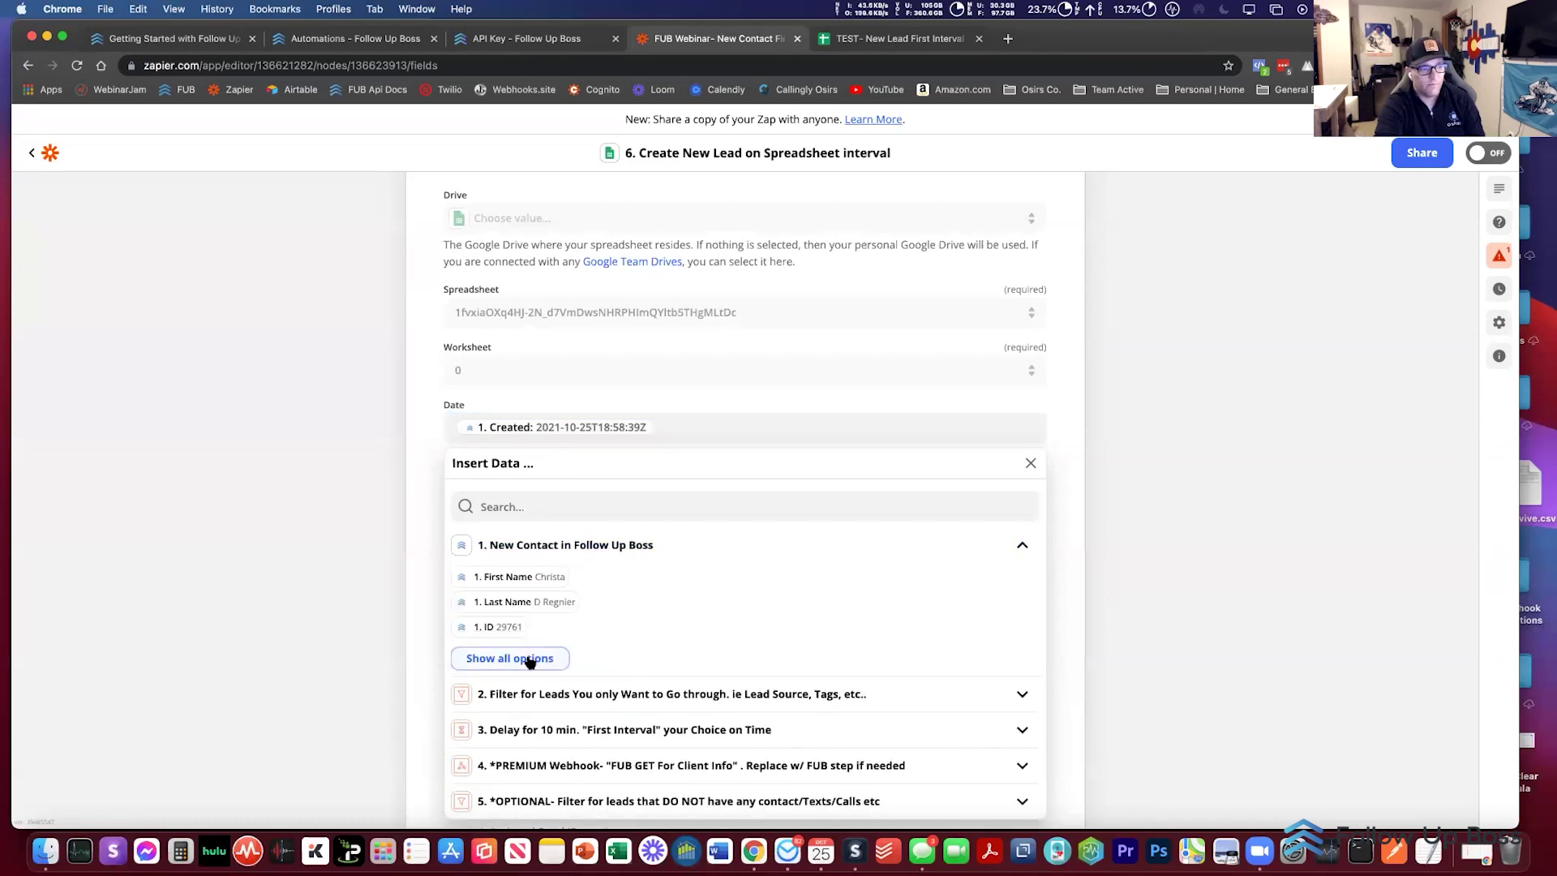
left_click(521, 657)
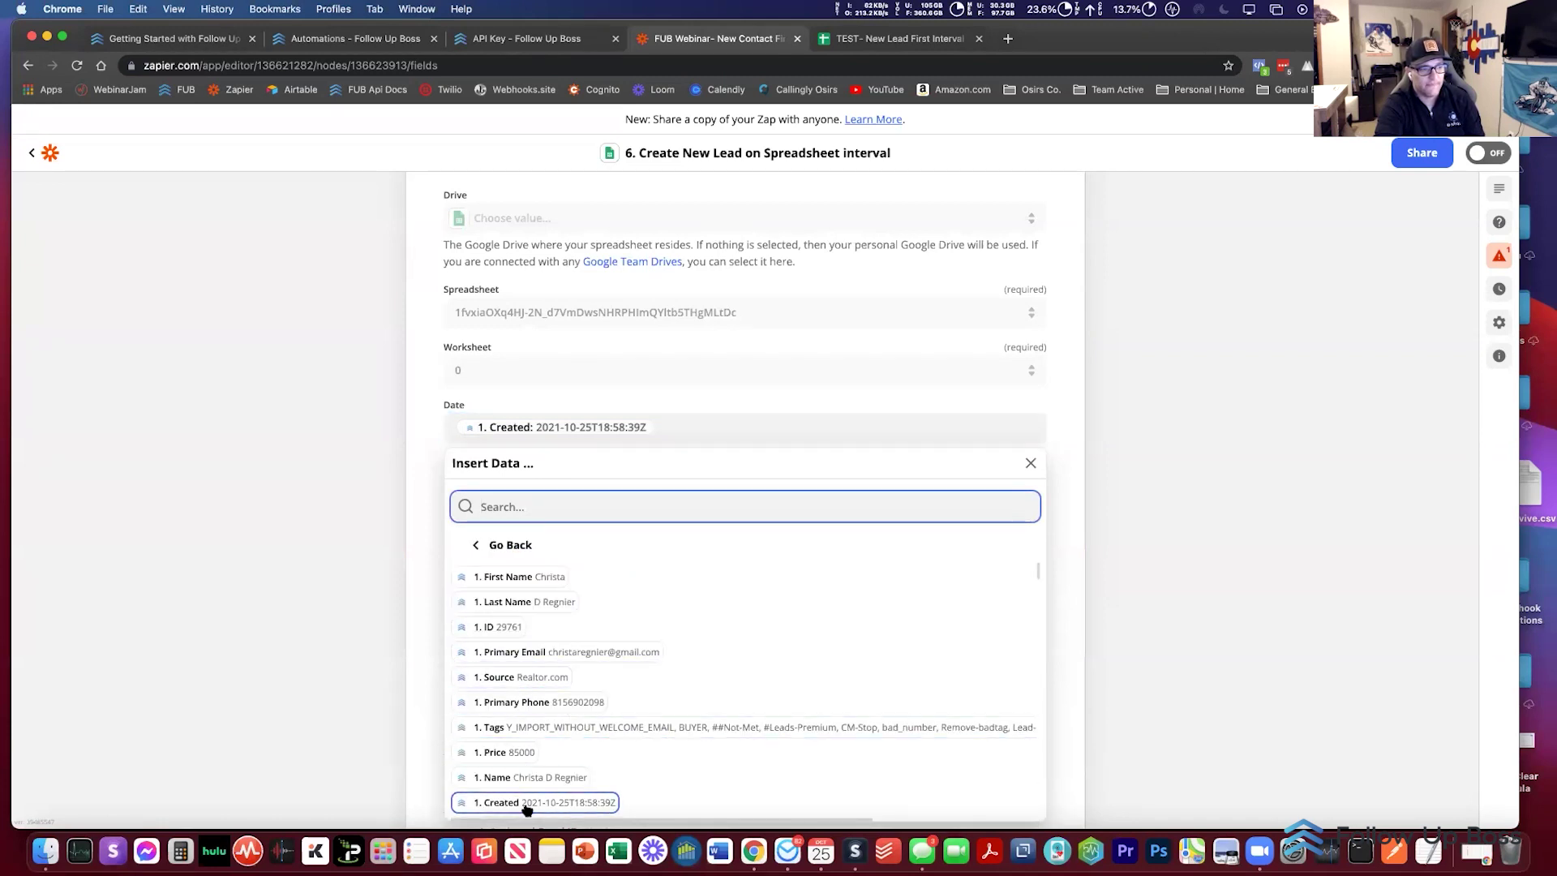
left_click(501, 541)
scroll(372, 548, "down", 2)
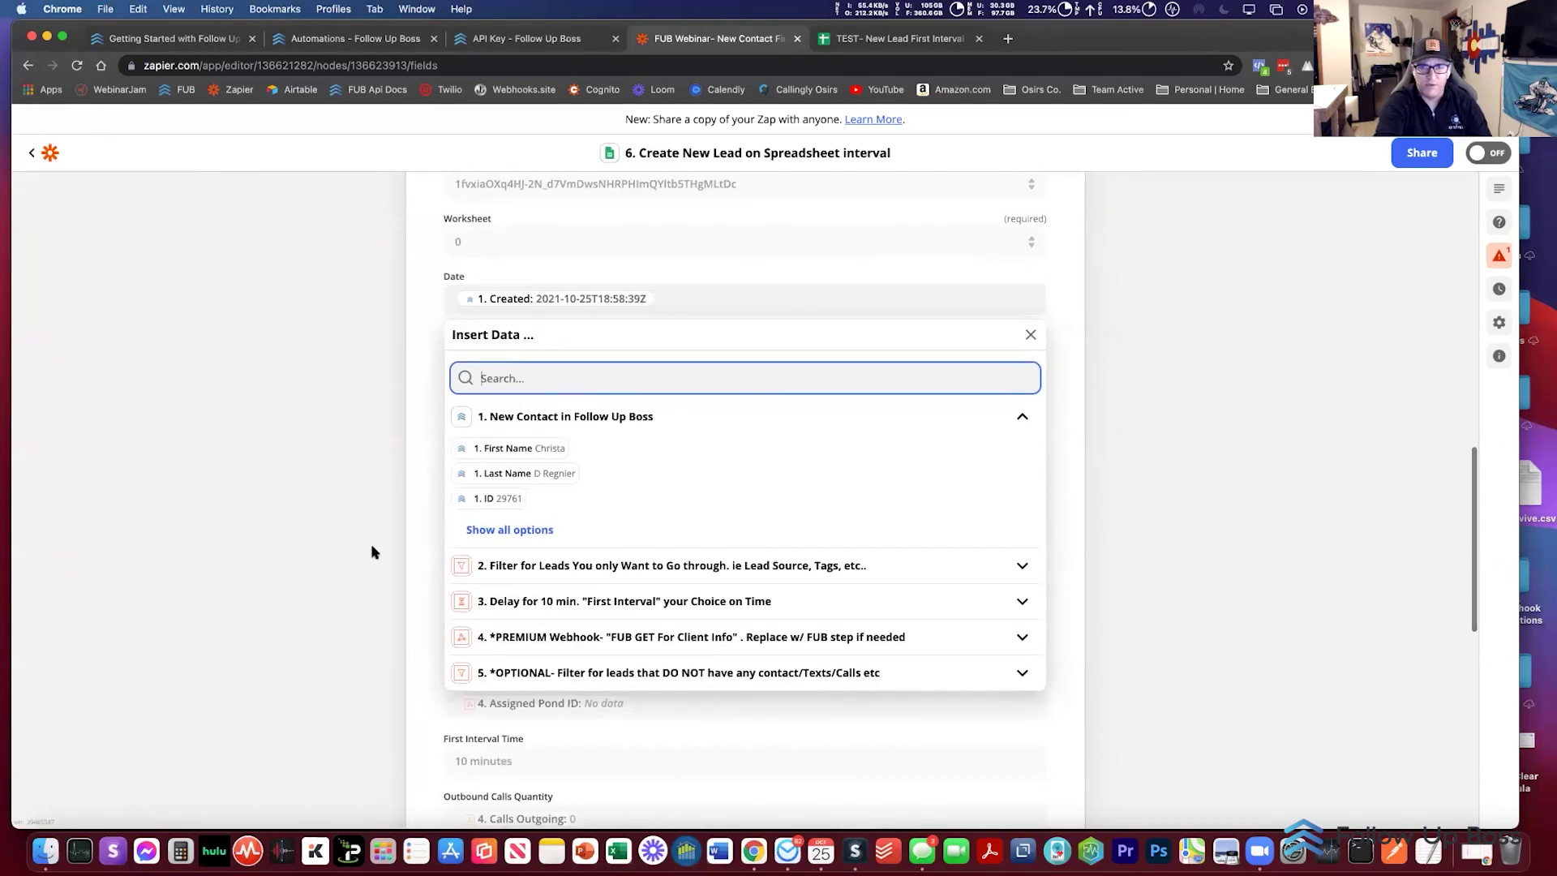
scroll(372, 552, "down", 1)
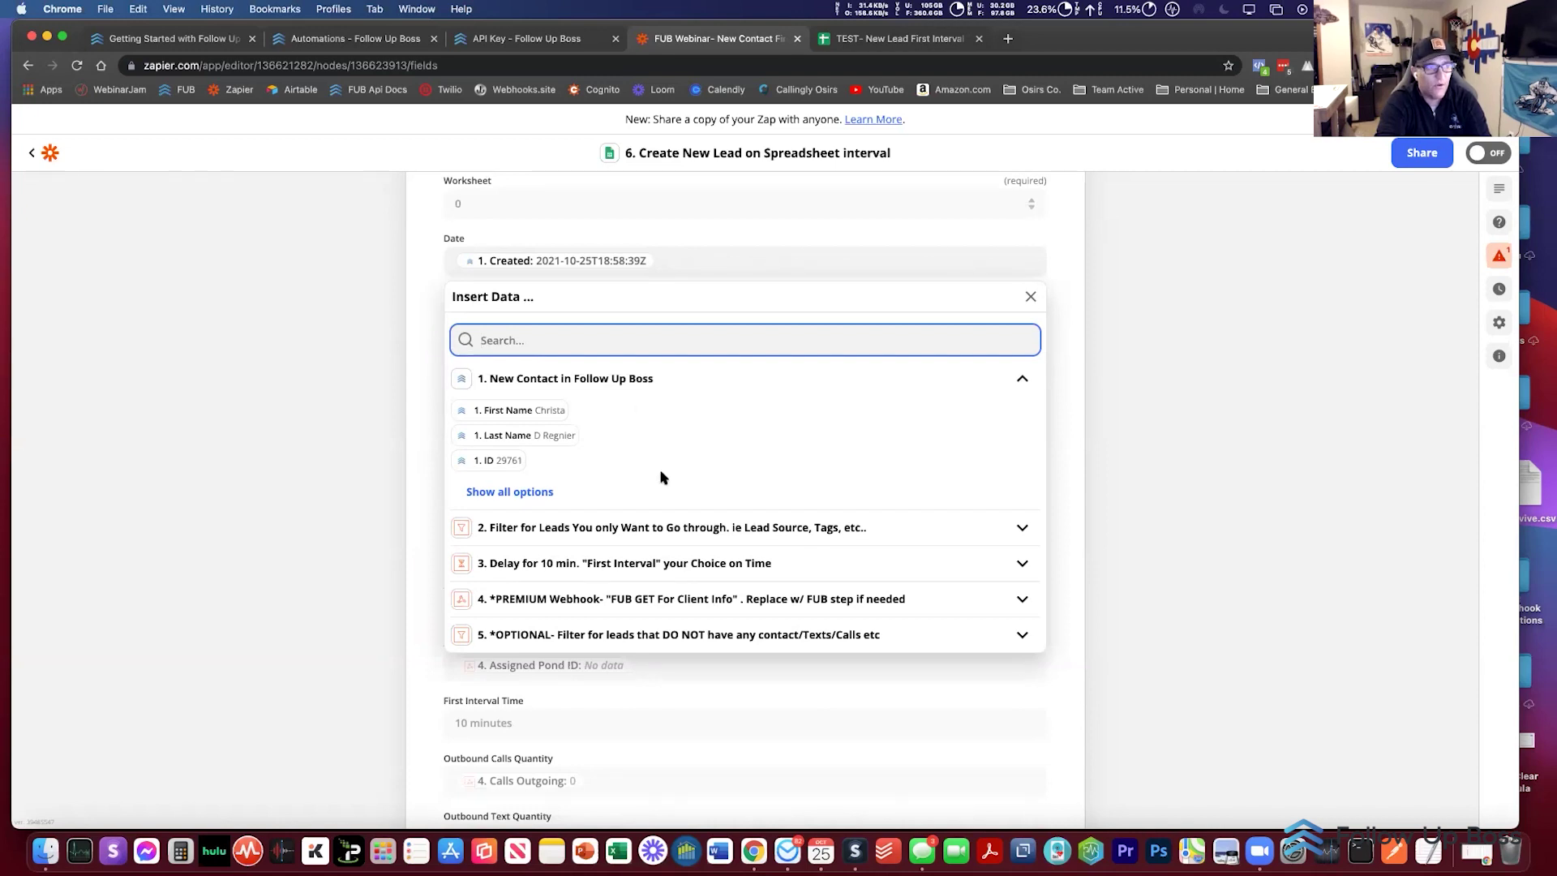
left_click(519, 491)
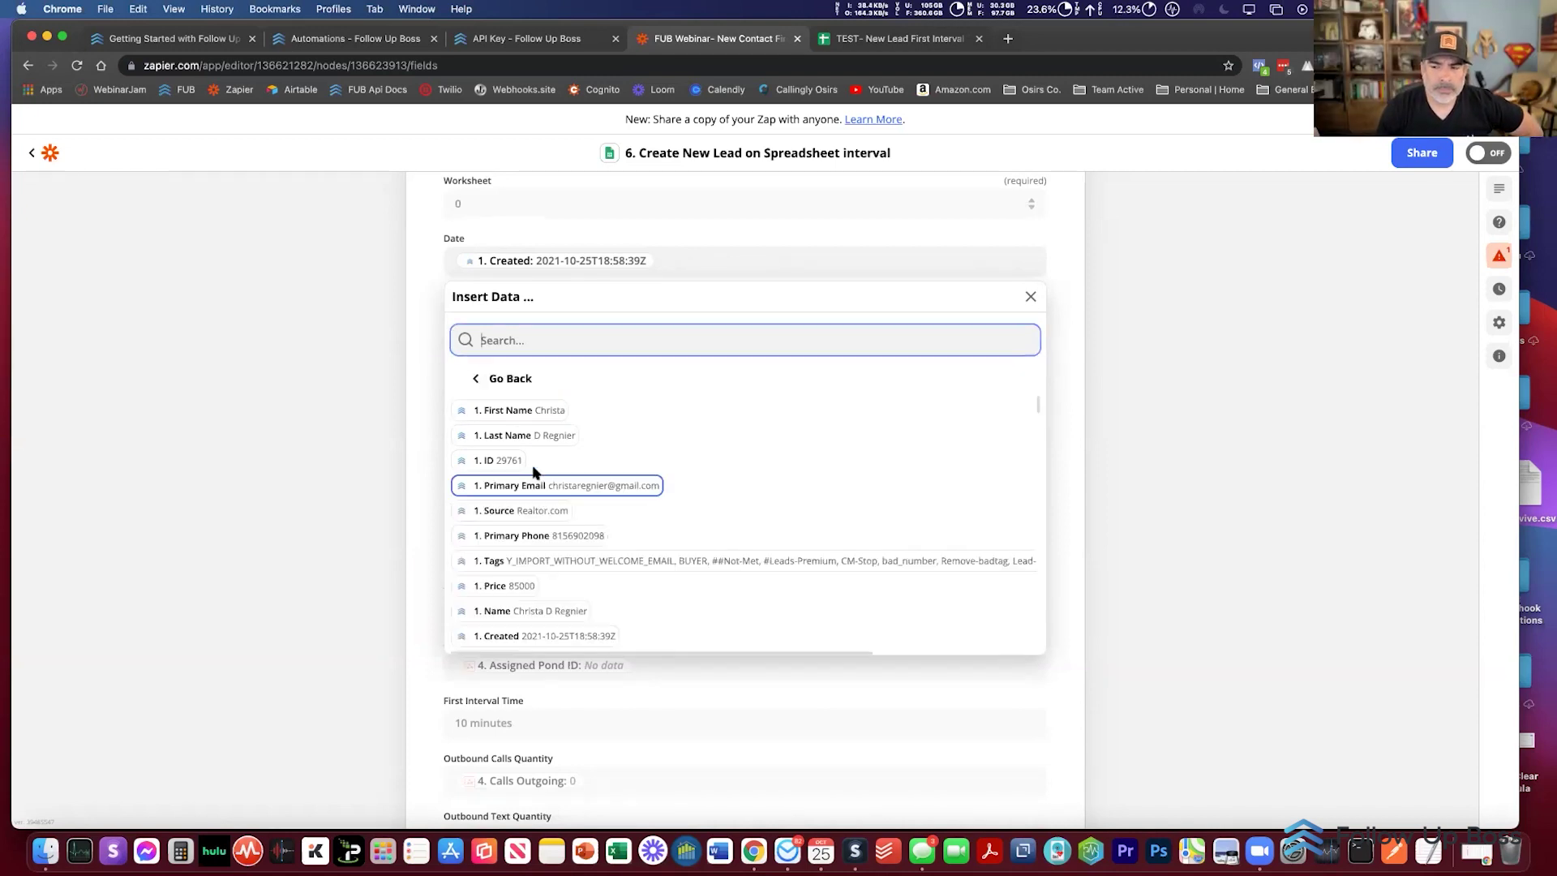
scroll(559, 478, "down", 1)
scroll(711, 495, "down", 2)
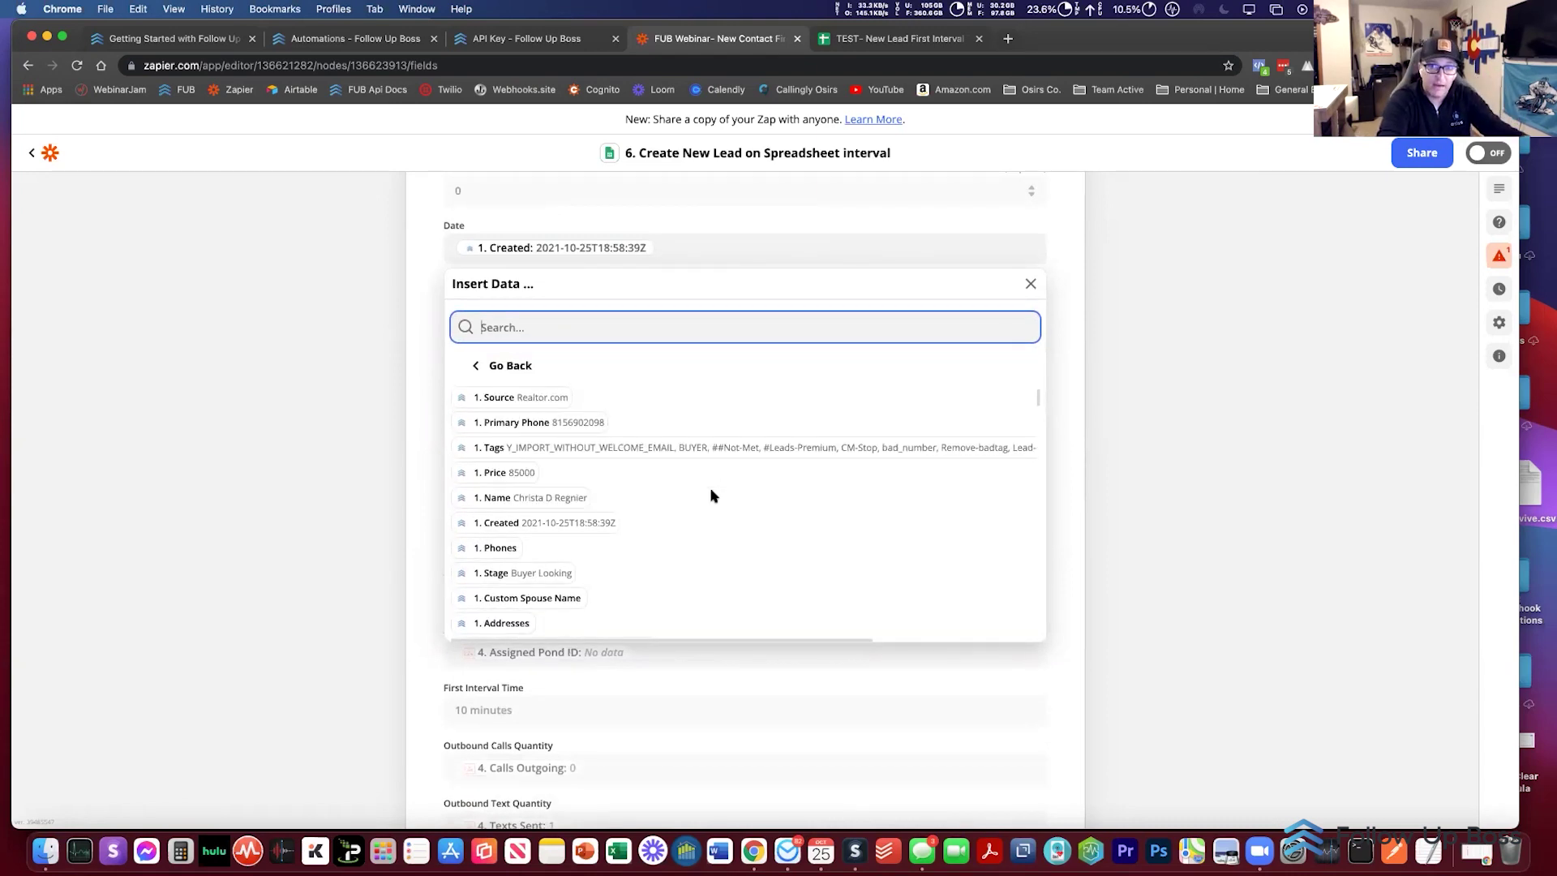
scroll(665, 466, "down", 1)
Step: Browse the PREMIUM Webhook data available for the Date field, then leave its mapping as it is
left_click(510, 367)
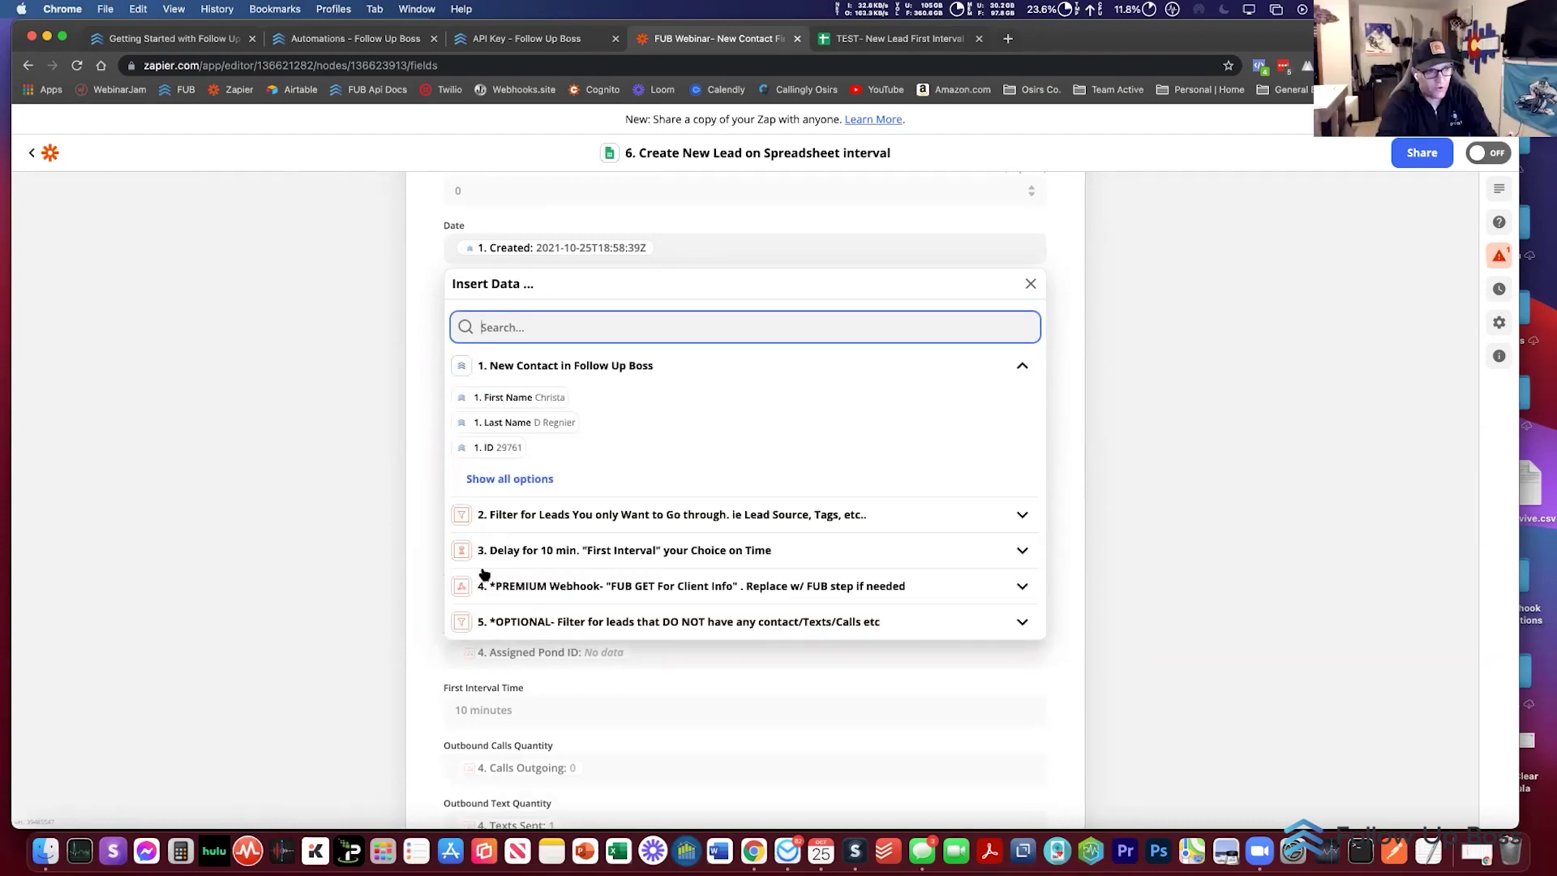
left_click(506, 597)
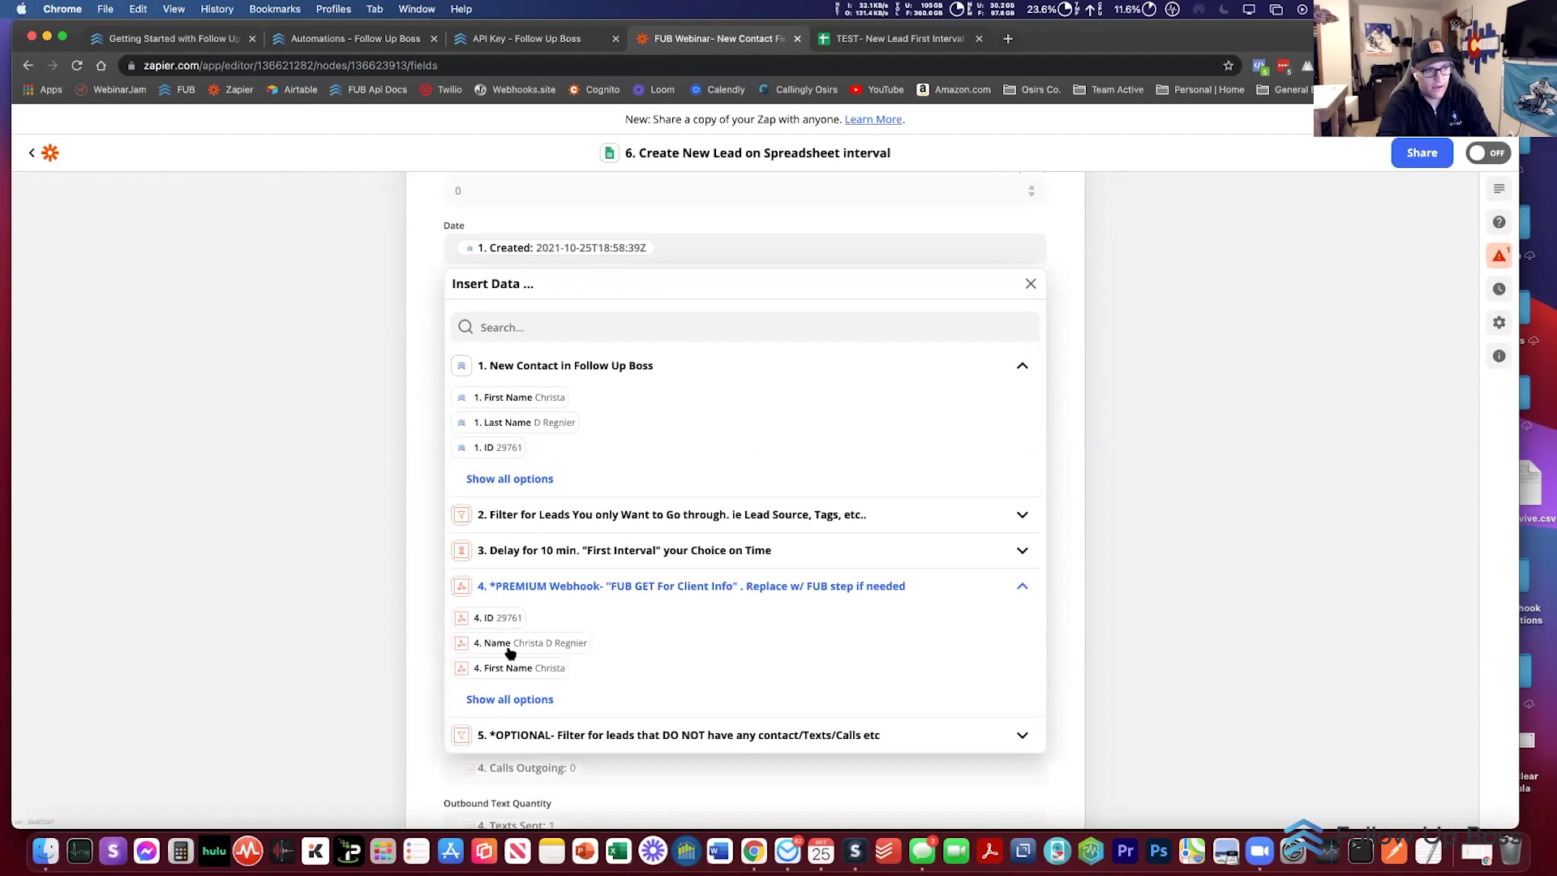
left_click(510, 699)
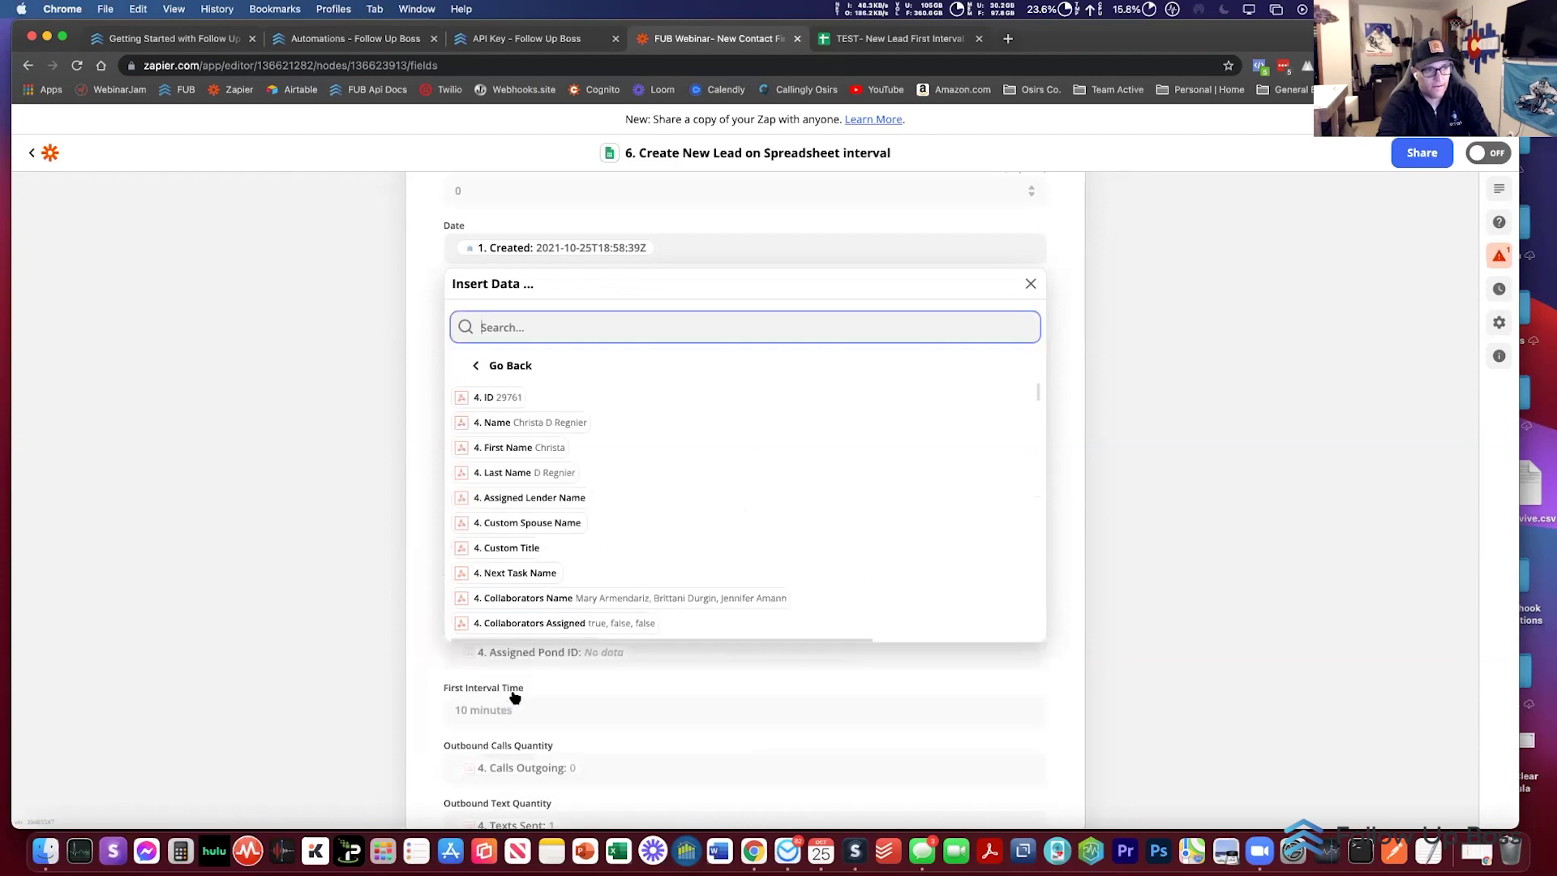
left_click(349, 594)
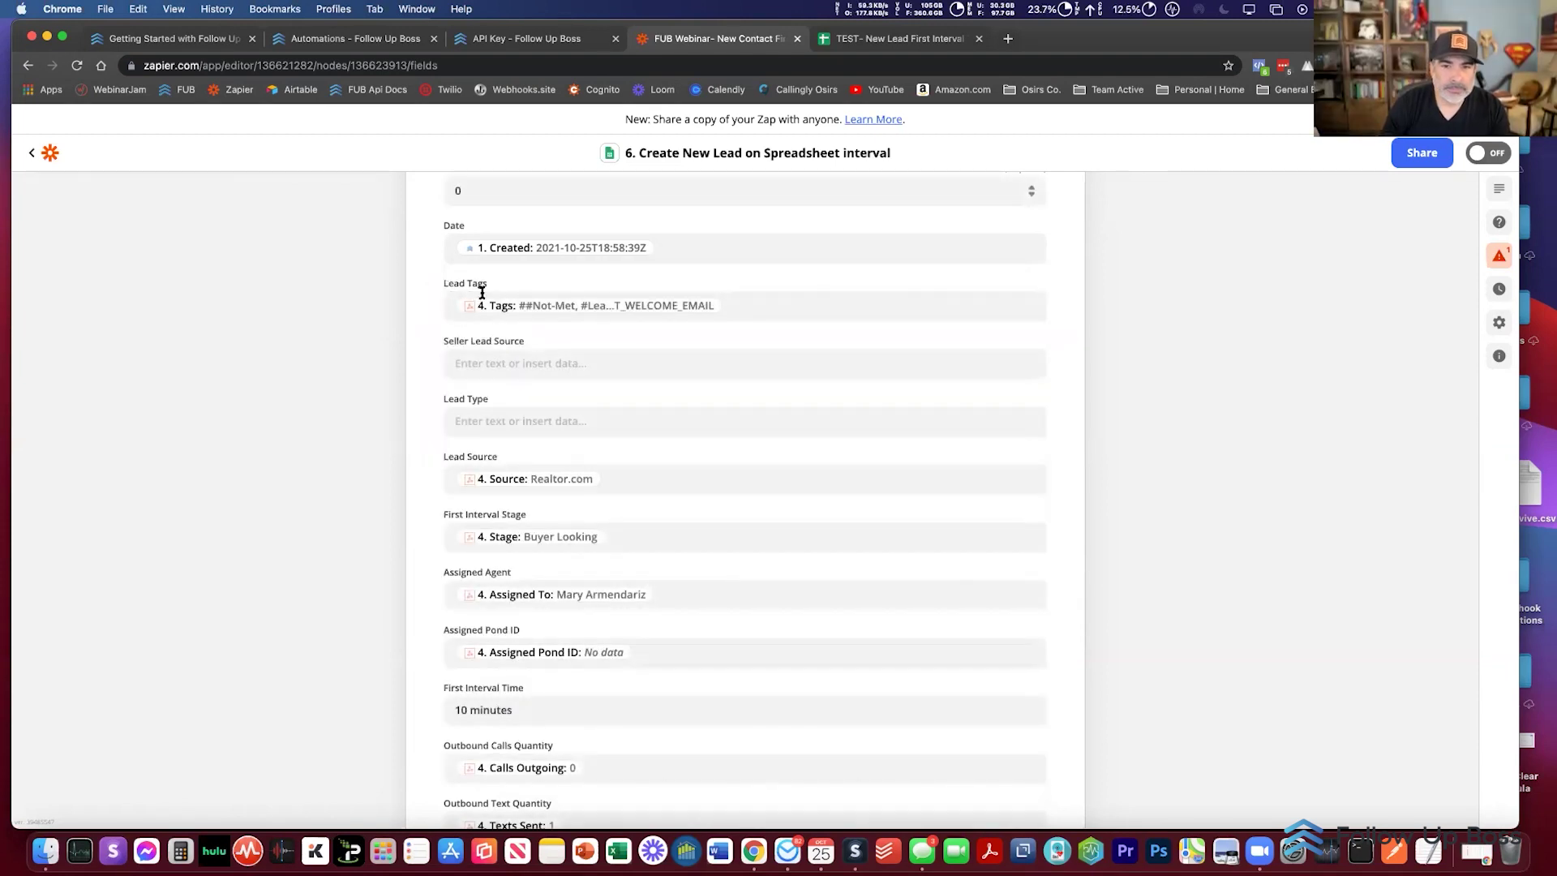
Step: Review the data sources for Lead Tags and the remaining spreadsheet column mappings of step 6 down to Lead CRM ID
left_click(746, 306)
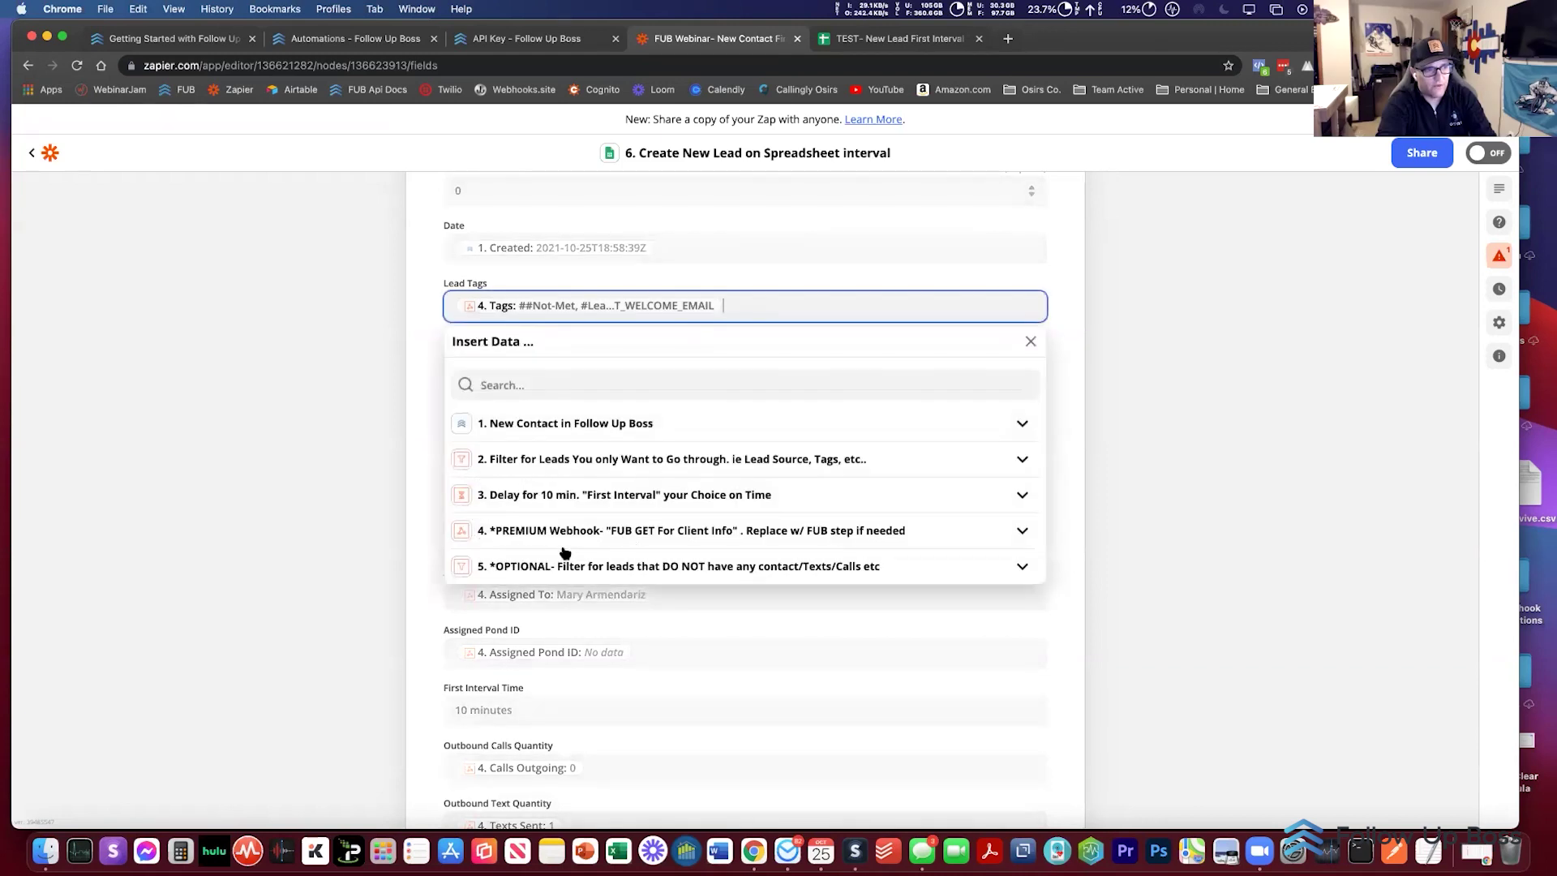
left_click(371, 600)
scroll(371, 600, "down", 1)
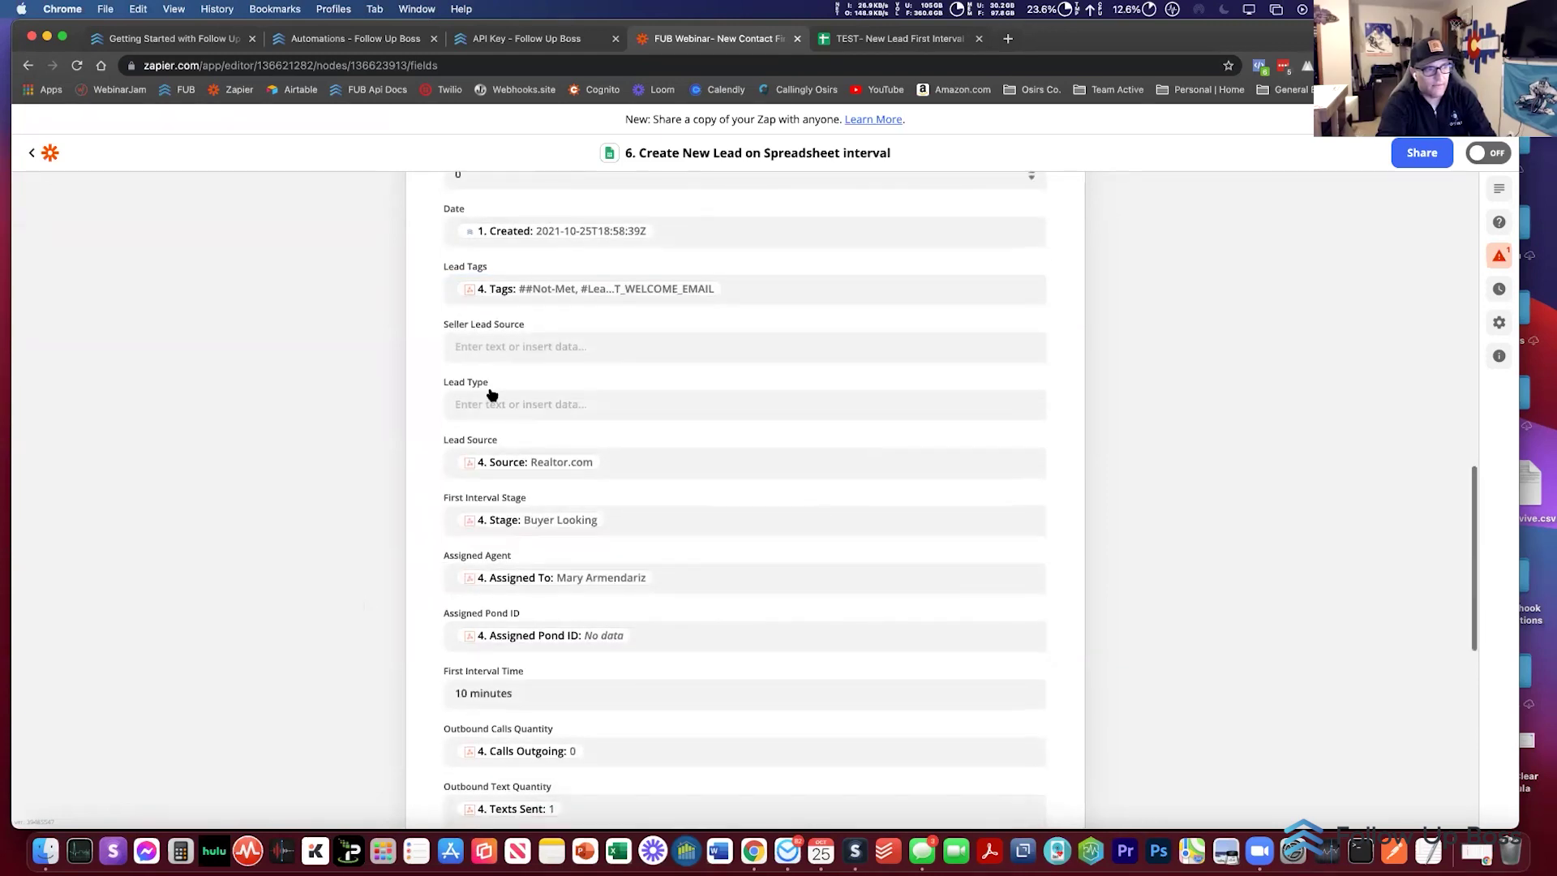
scroll(406, 566, "down", 3)
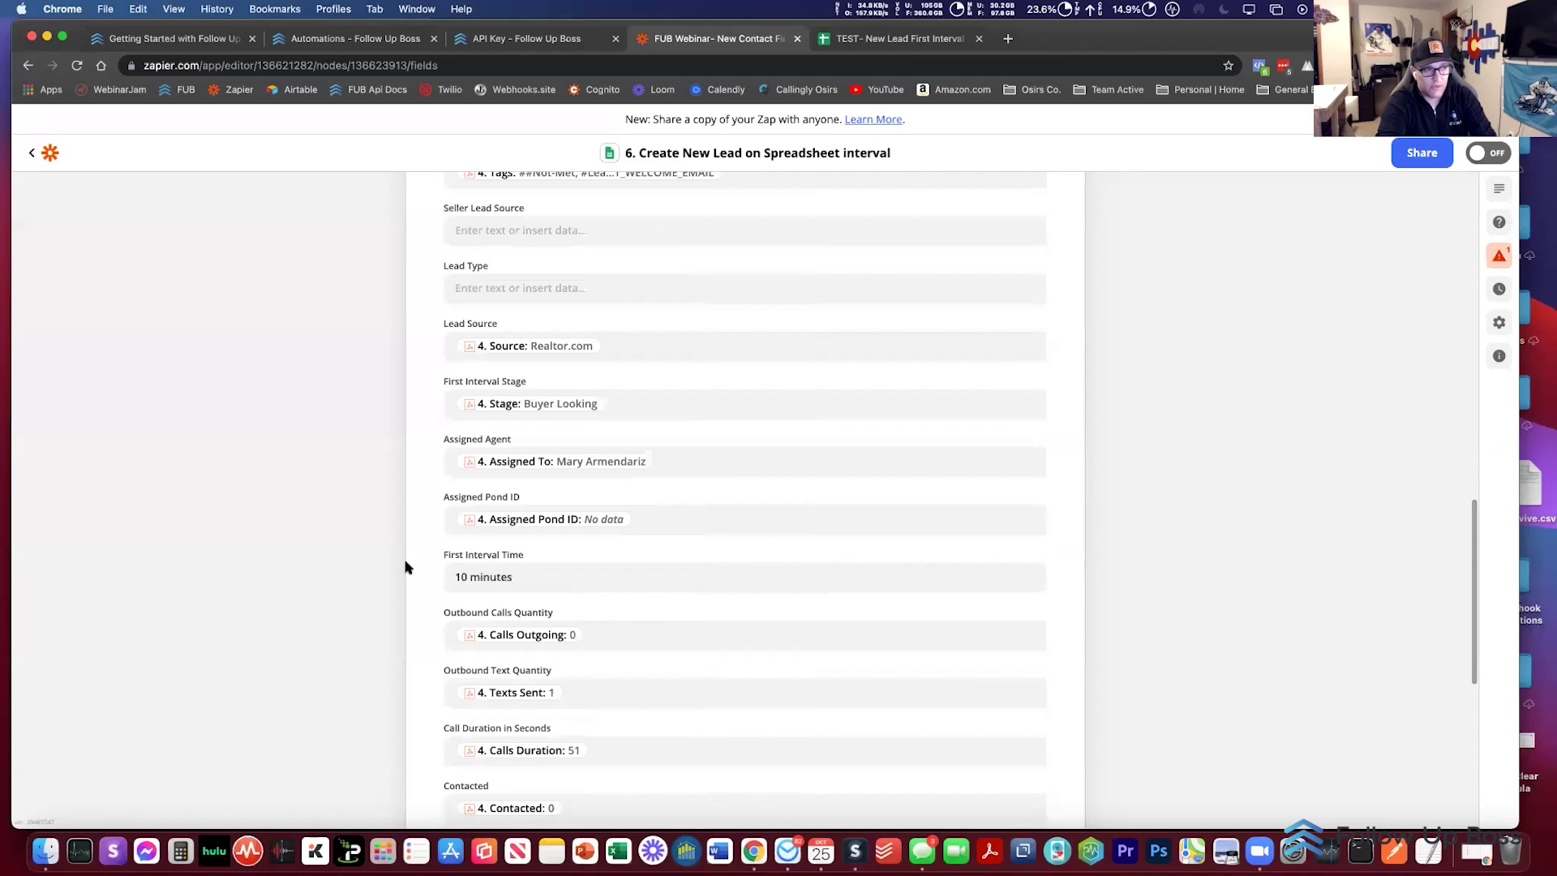
scroll(405, 567, "down", 2)
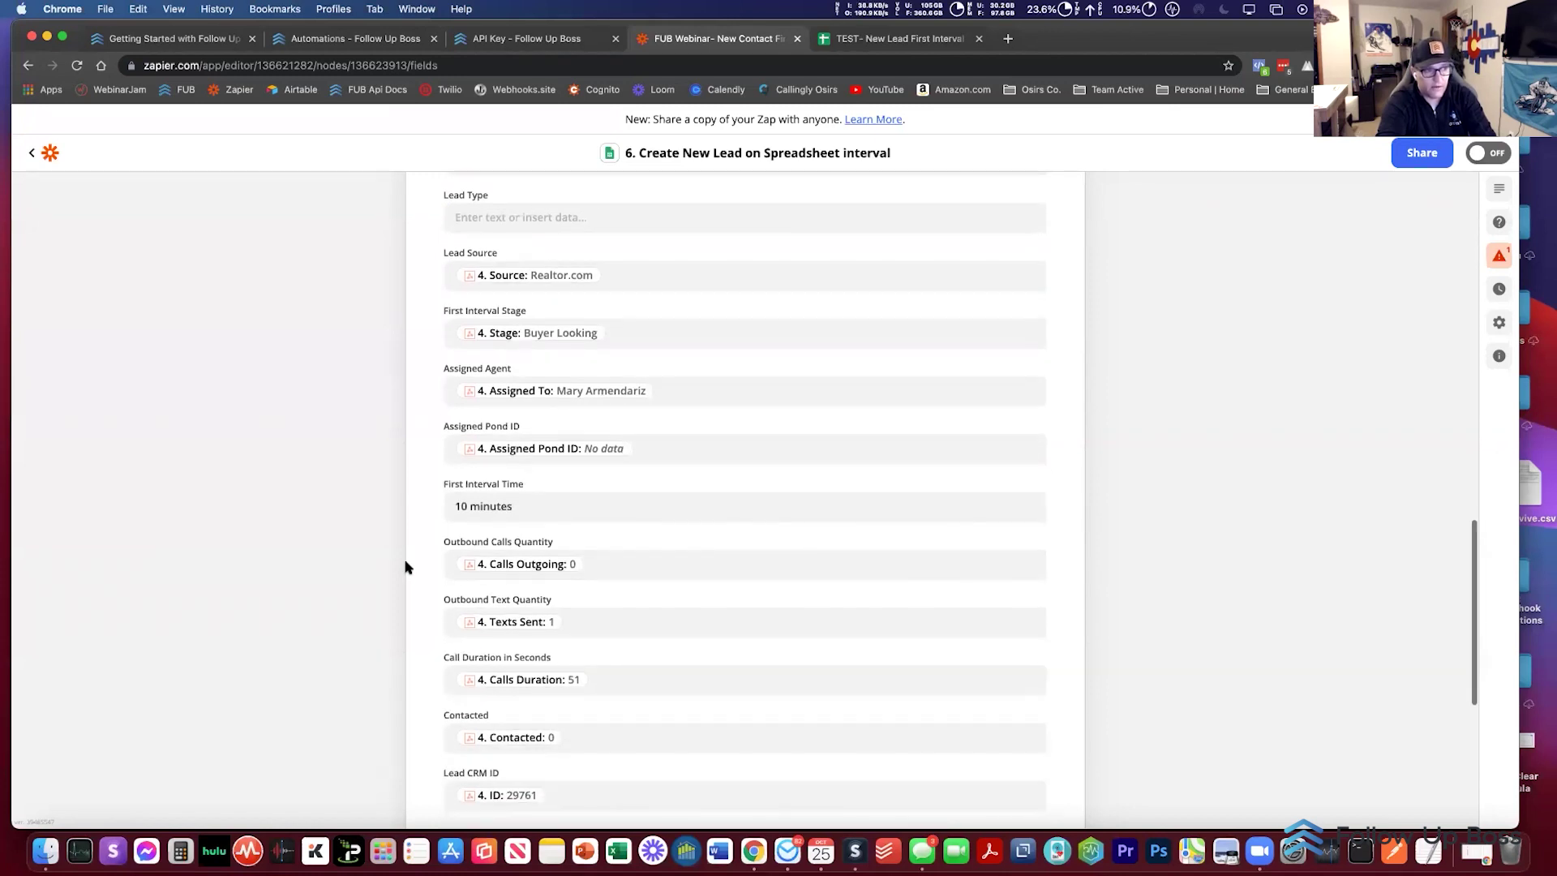
scroll(405, 566, "down", 1)
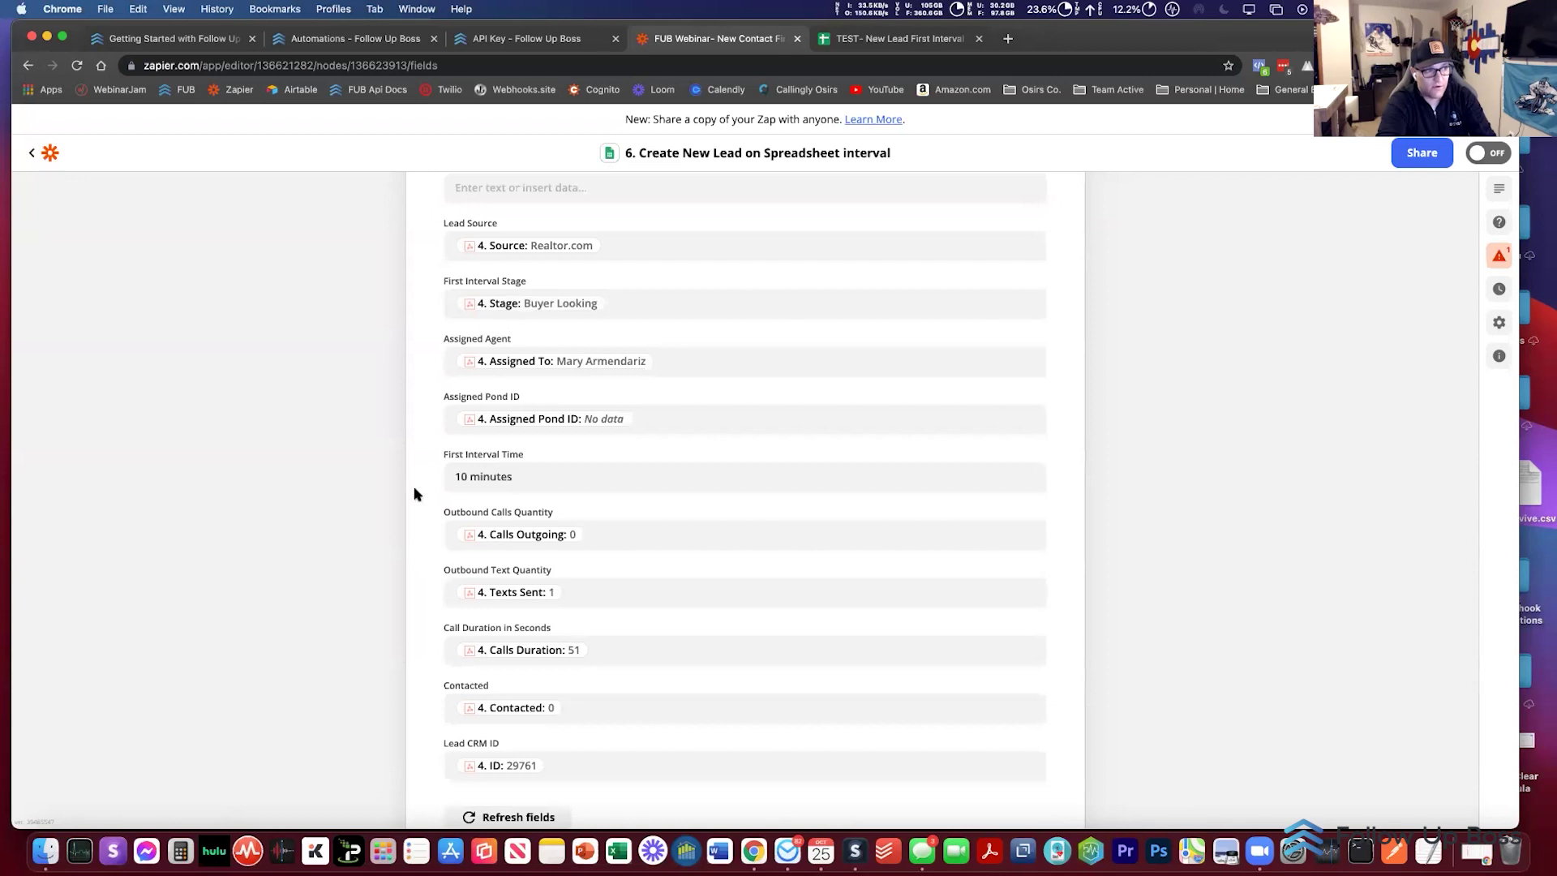
scroll(413, 493, "down", 2)
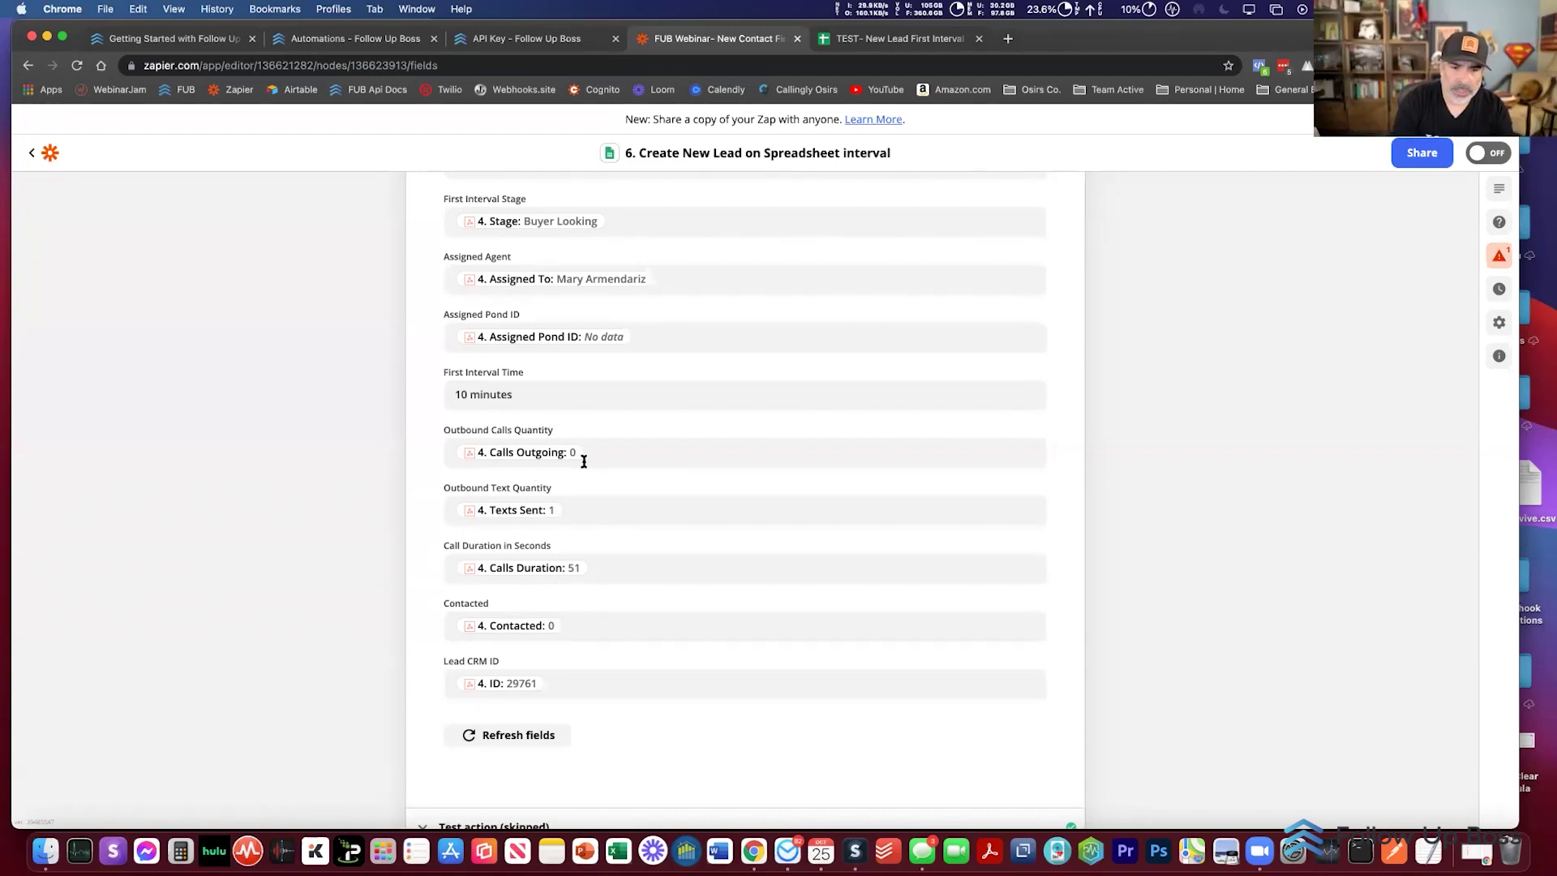
scroll(487, 438, "down", 1)
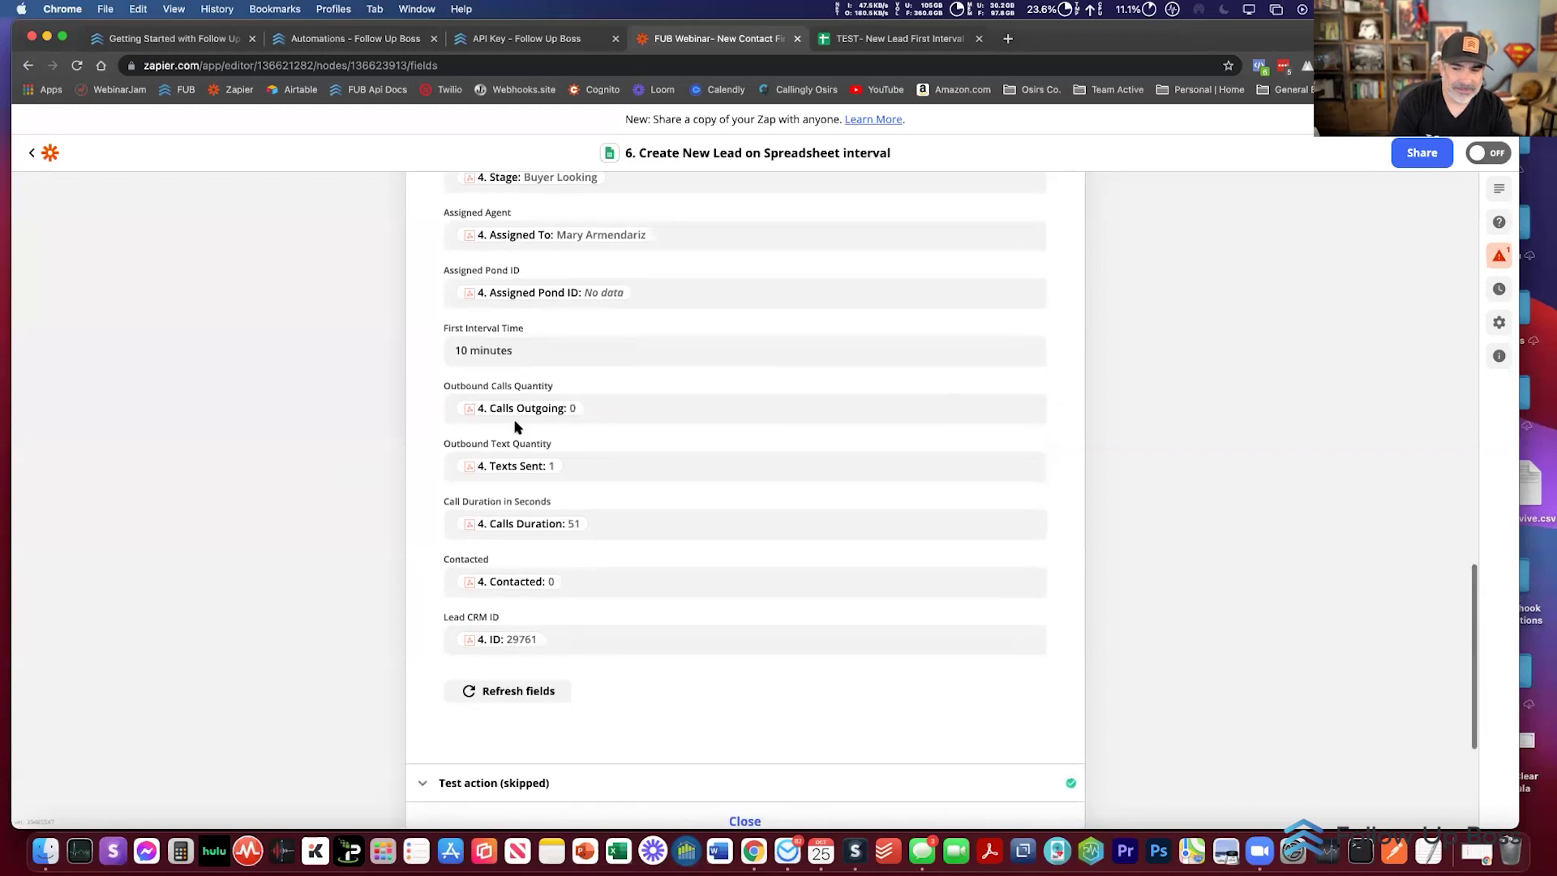
scroll(362, 520, "down", 1)
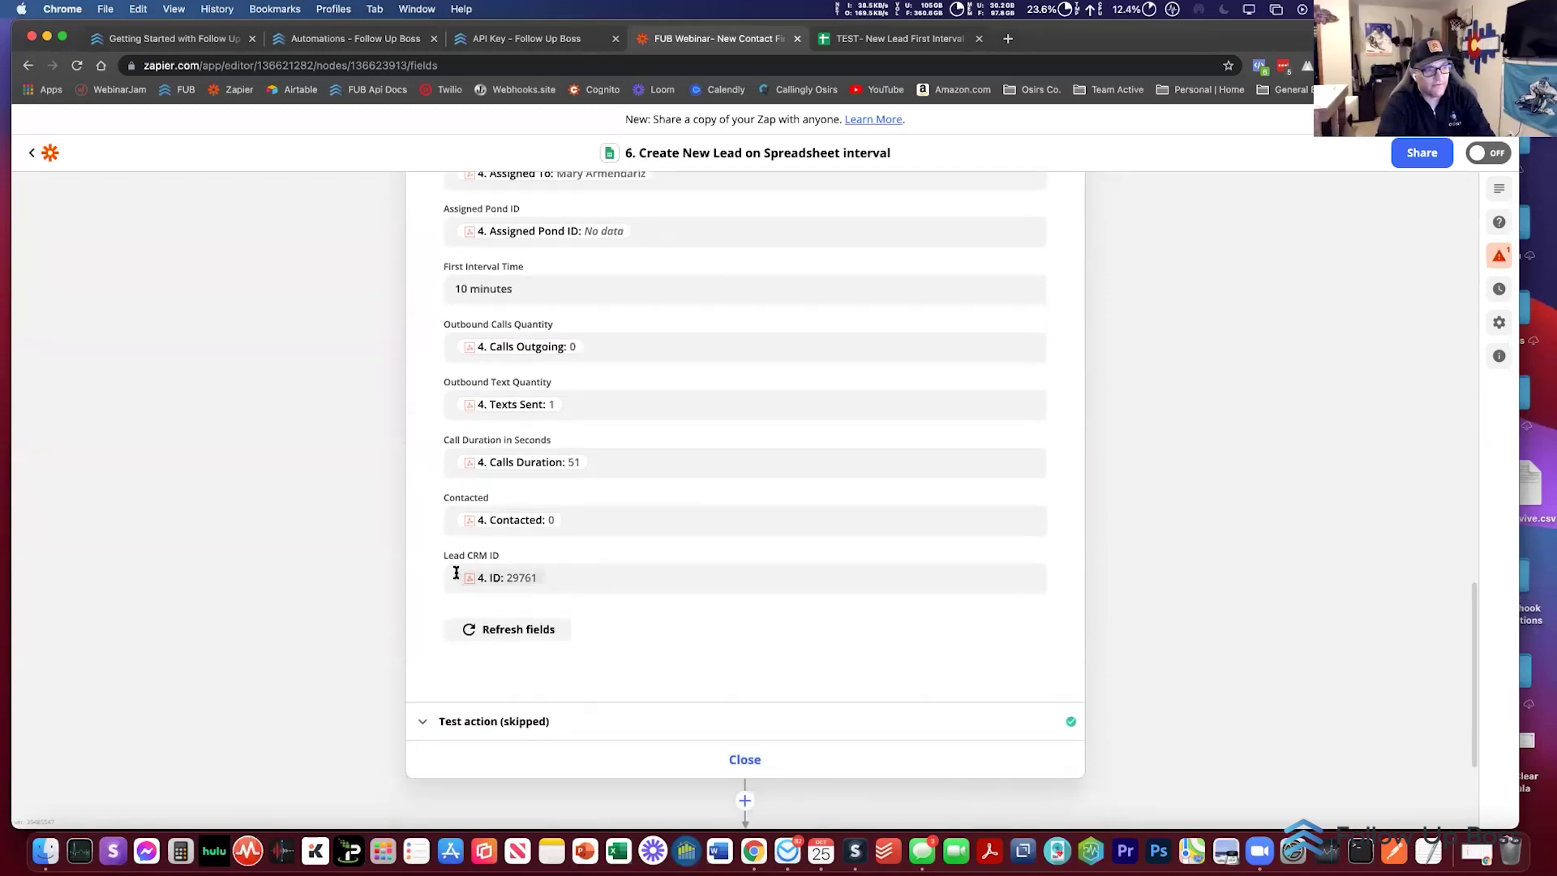
Step: Run the action test of step 6 to send a sample lead row to the spreadsheet
left_click(508, 722)
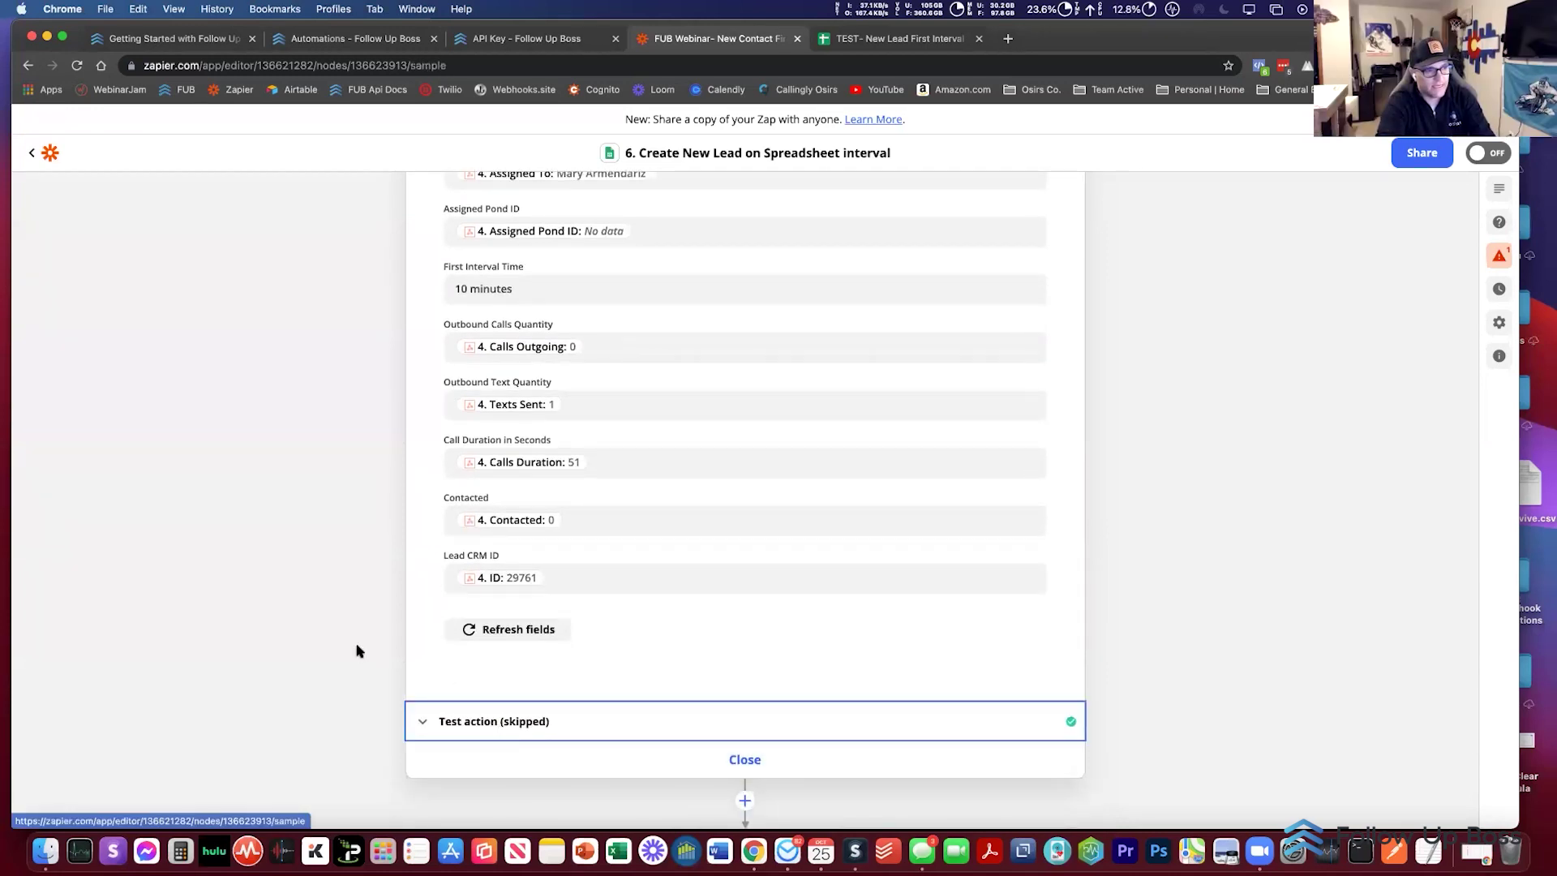
scroll(351, 633, "down", 10)
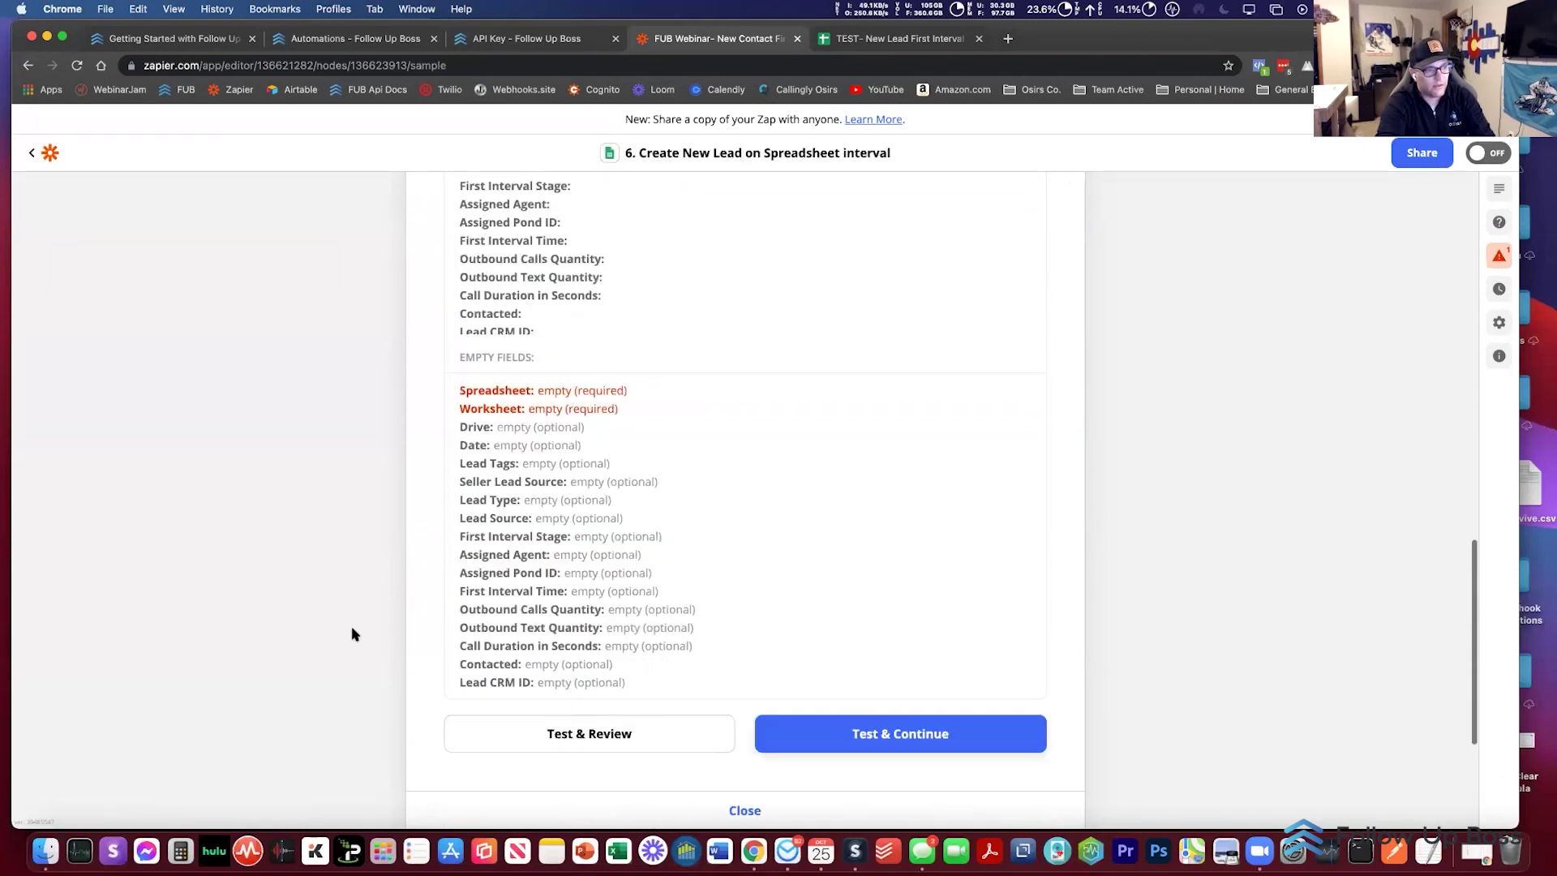
left_click(542, 480)
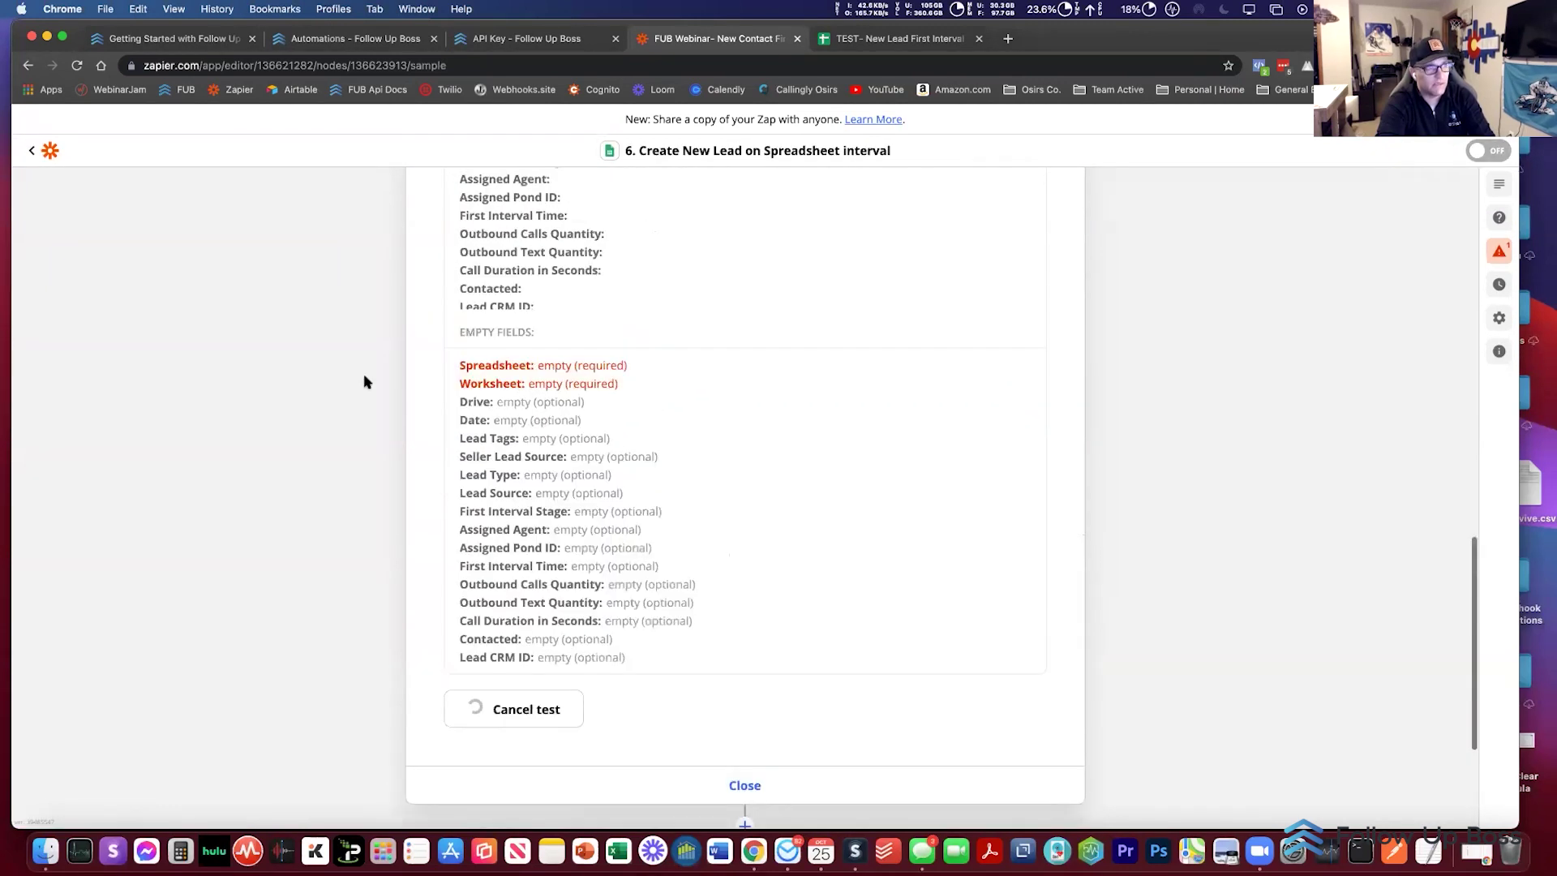
Step: Check the new lead row across the columns in Google Sheets, then review the test result of step 6 in Zapier
left_click(878, 40)
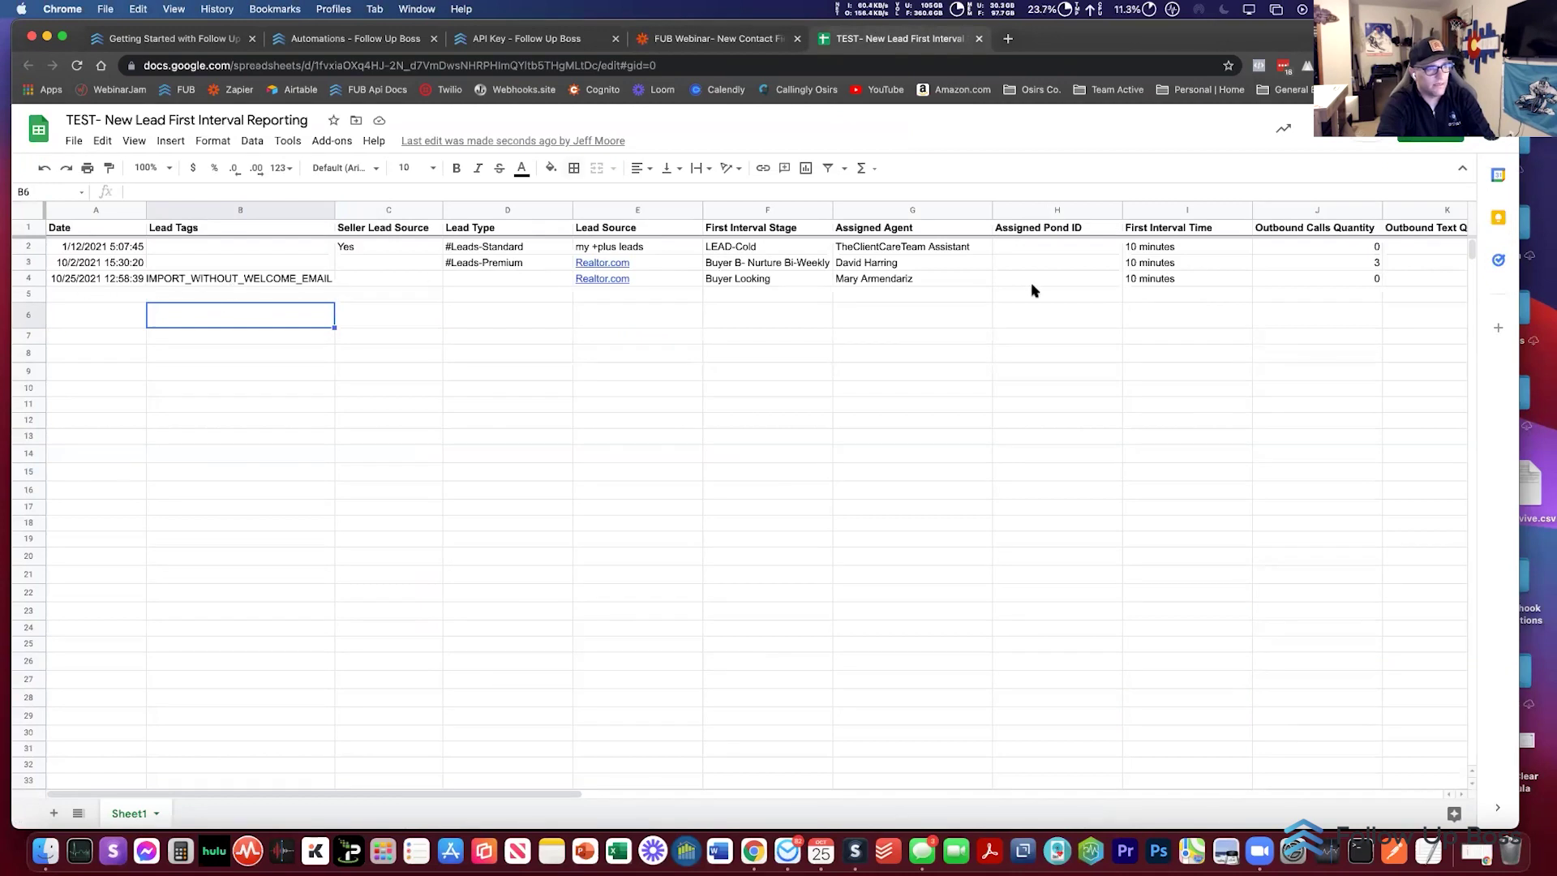
scroll(1032, 290, "right", 10)
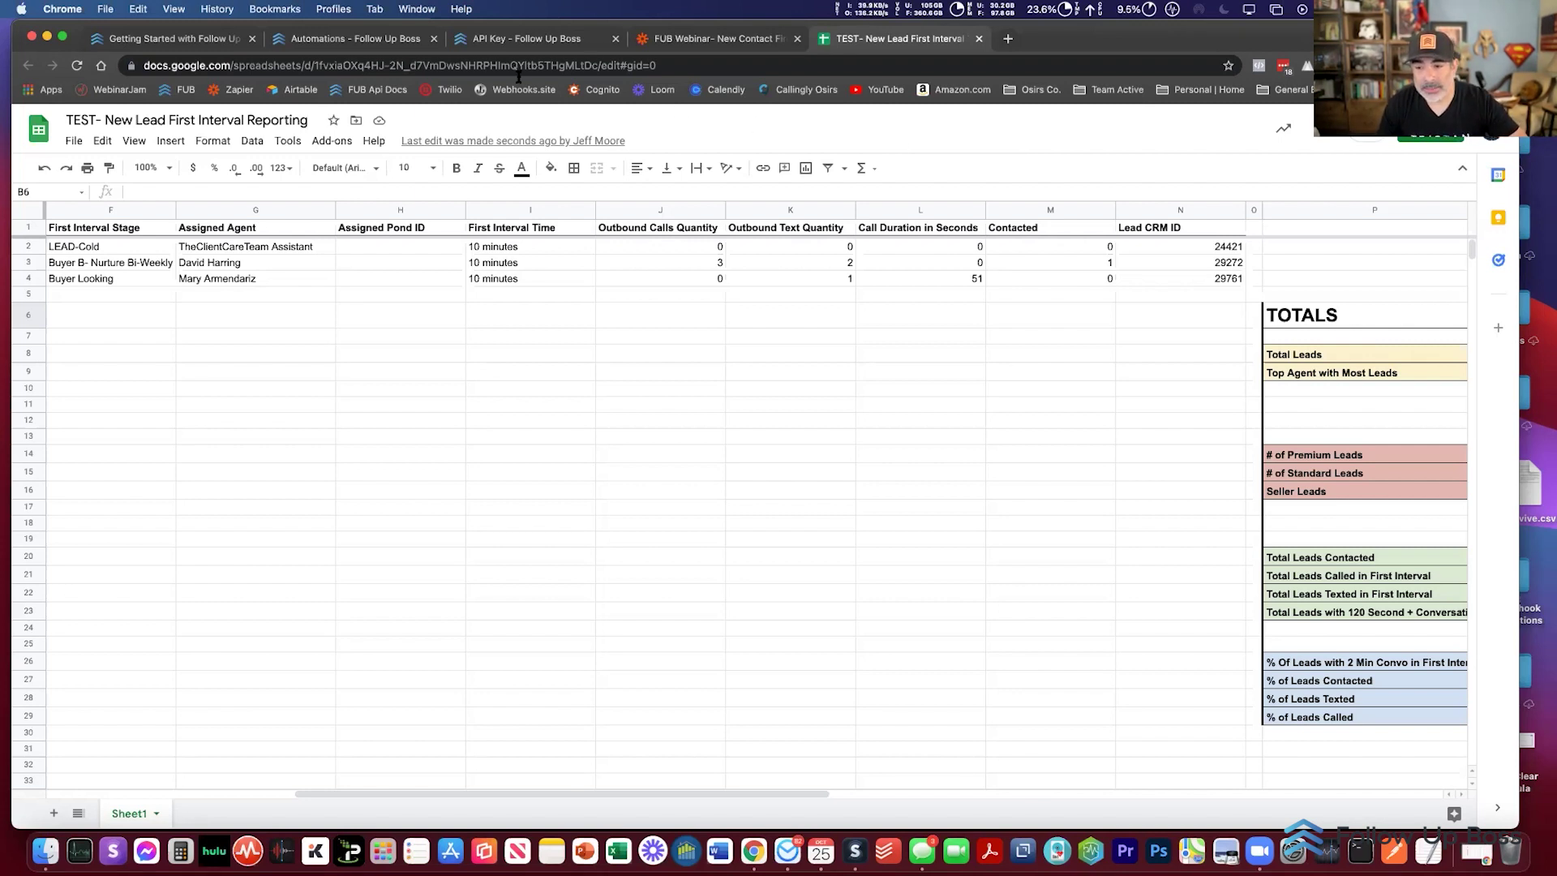
left_click(698, 43)
scroll(425, 315, "up", 8)
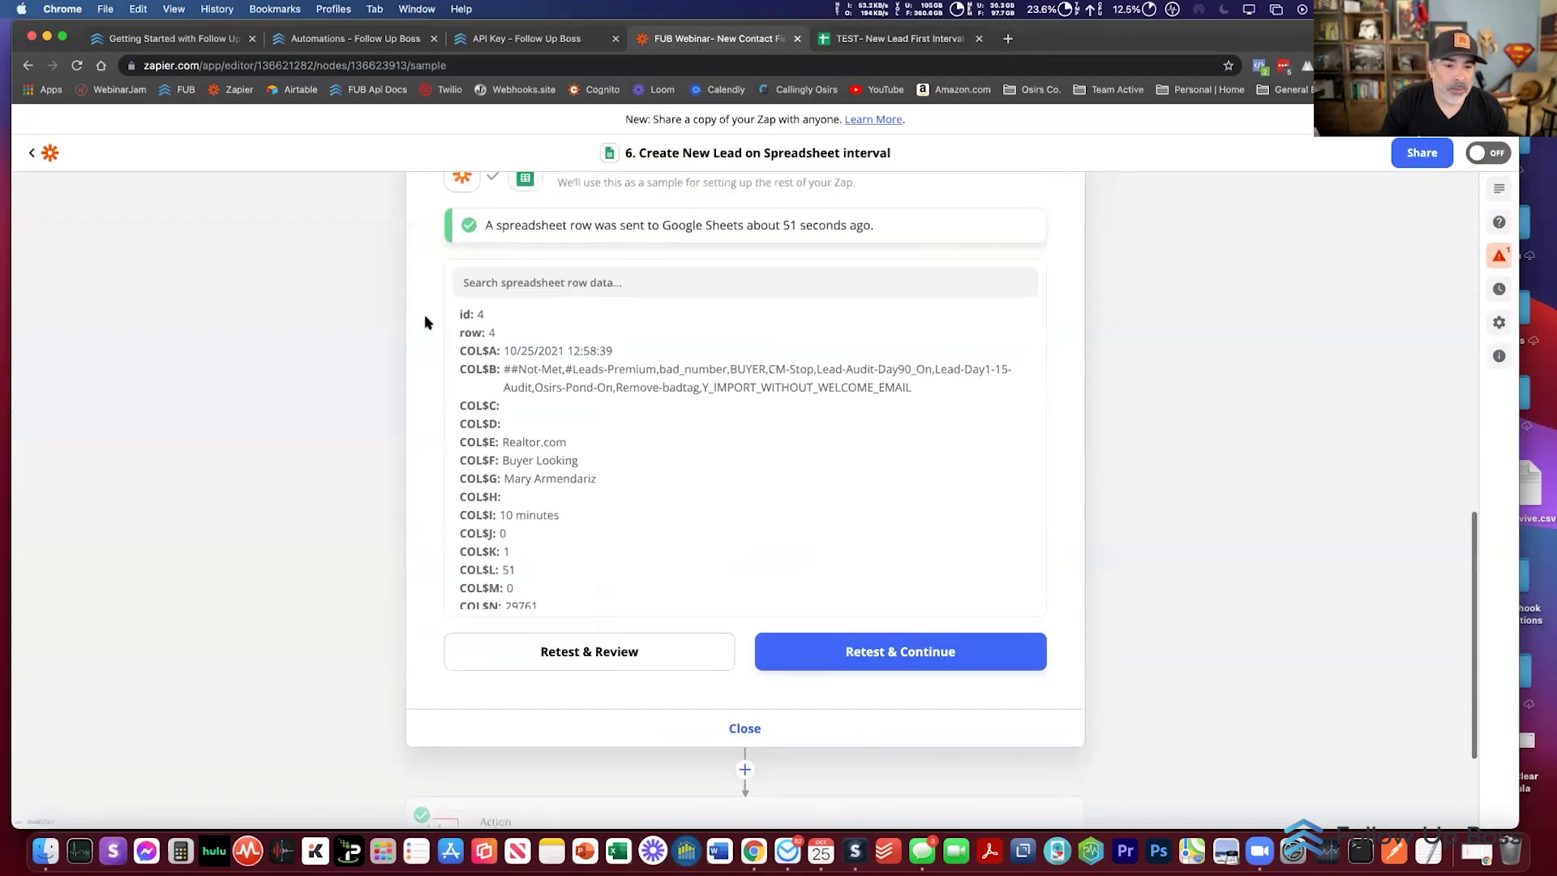
scroll(346, 372, "up", 2)
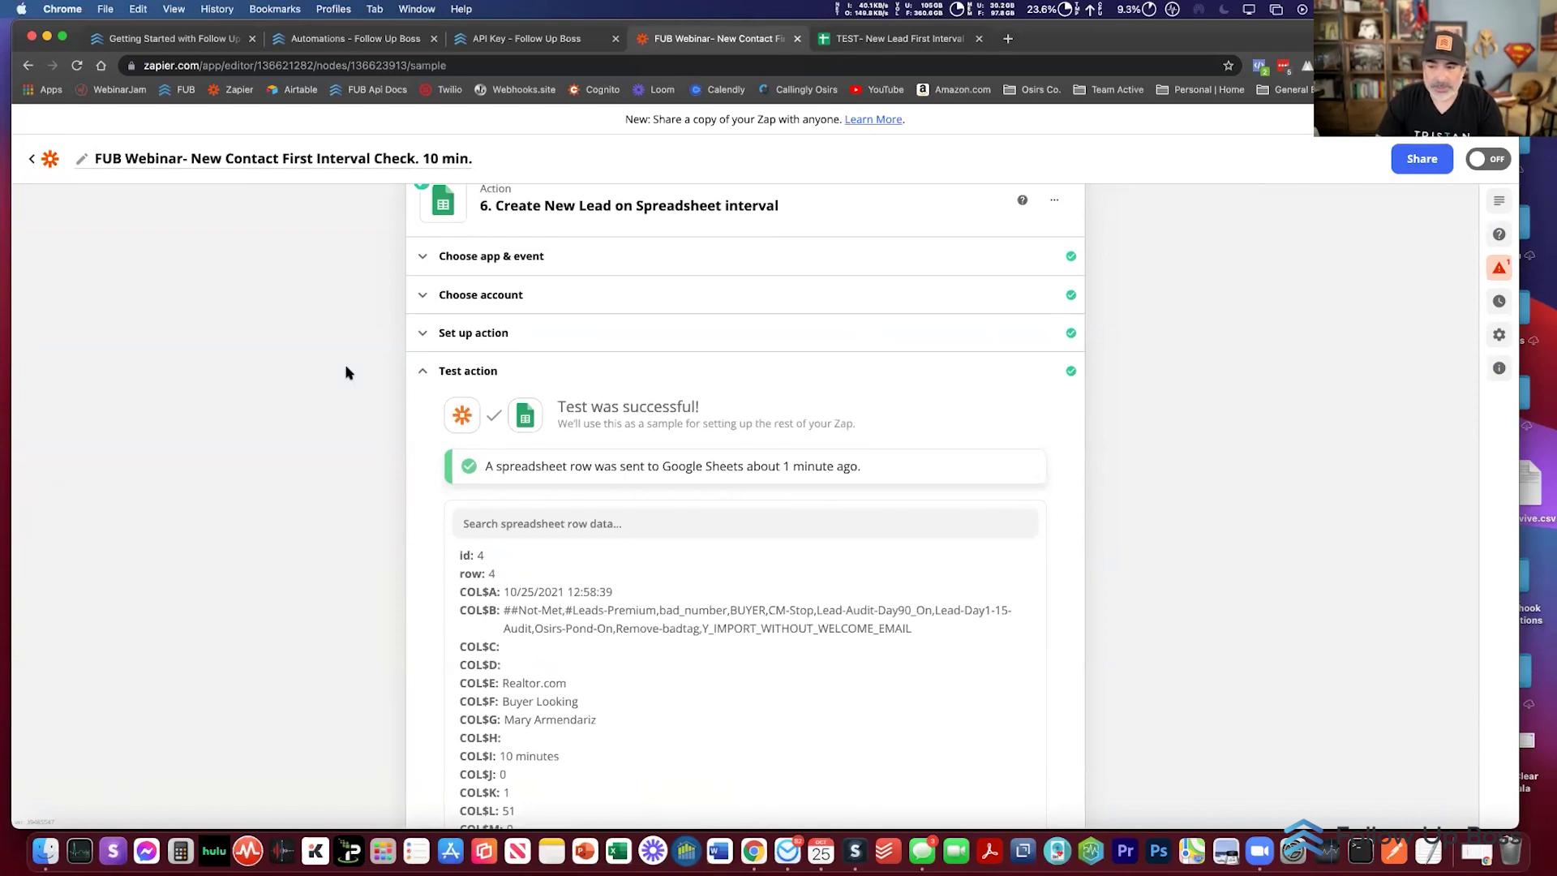
Step: Switch to Google Sheets and examine the new row's outbound calls, outbound texts, call duration and contacted cells
left_click(881, 39)
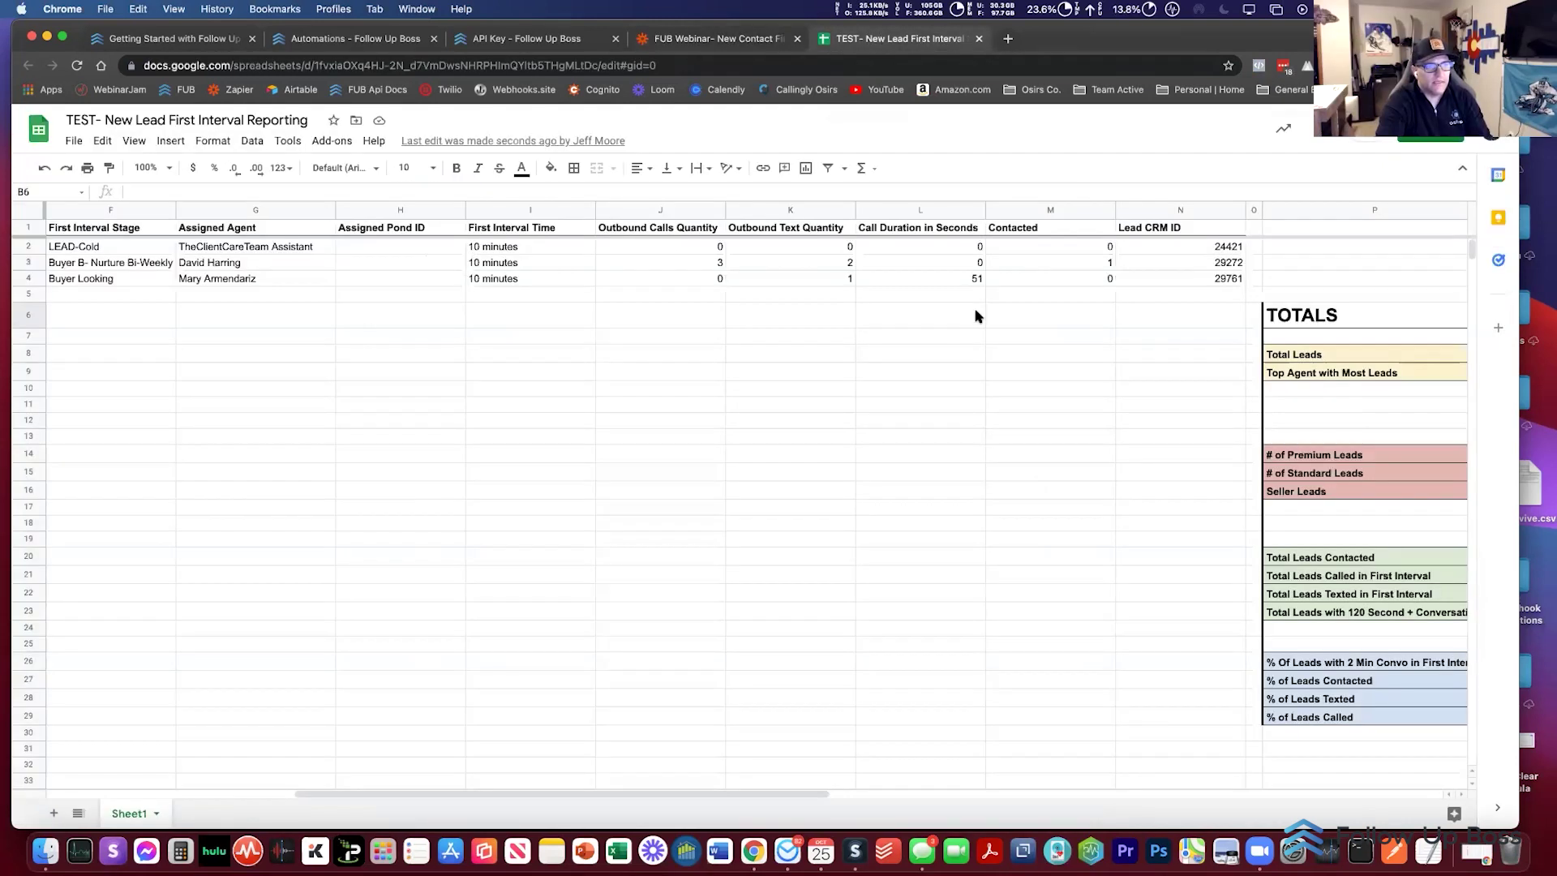
left_click(711, 280)
left_click(787, 279)
left_click(917, 279)
left_click(1043, 281)
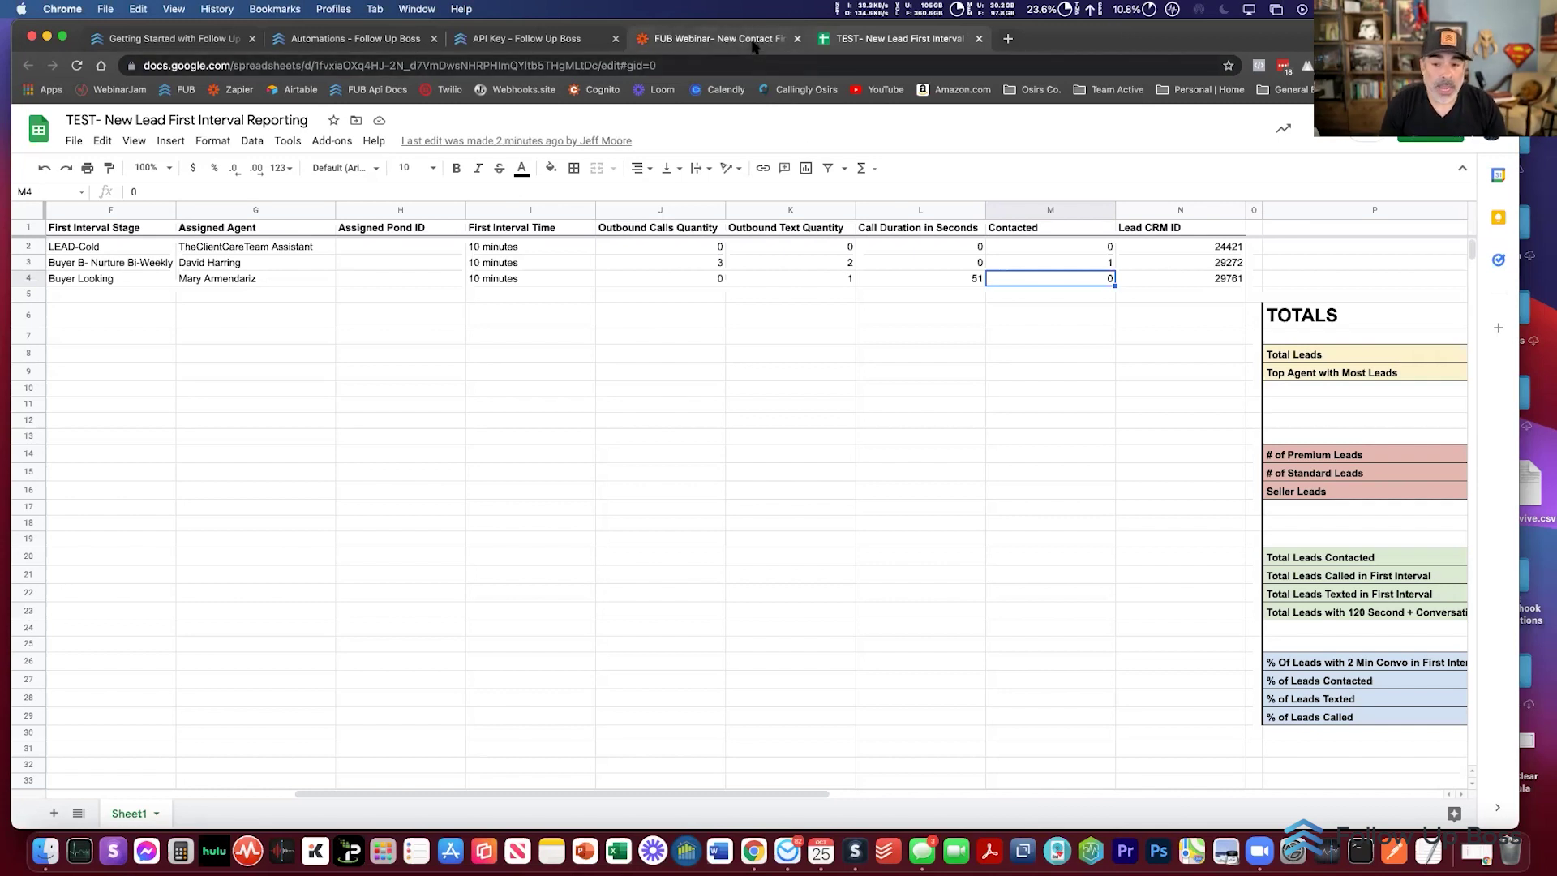
Step: Switch back to the zap in Zapier and close step 6, Create New Lead on Spreadsheet interval
left_click(717, 38)
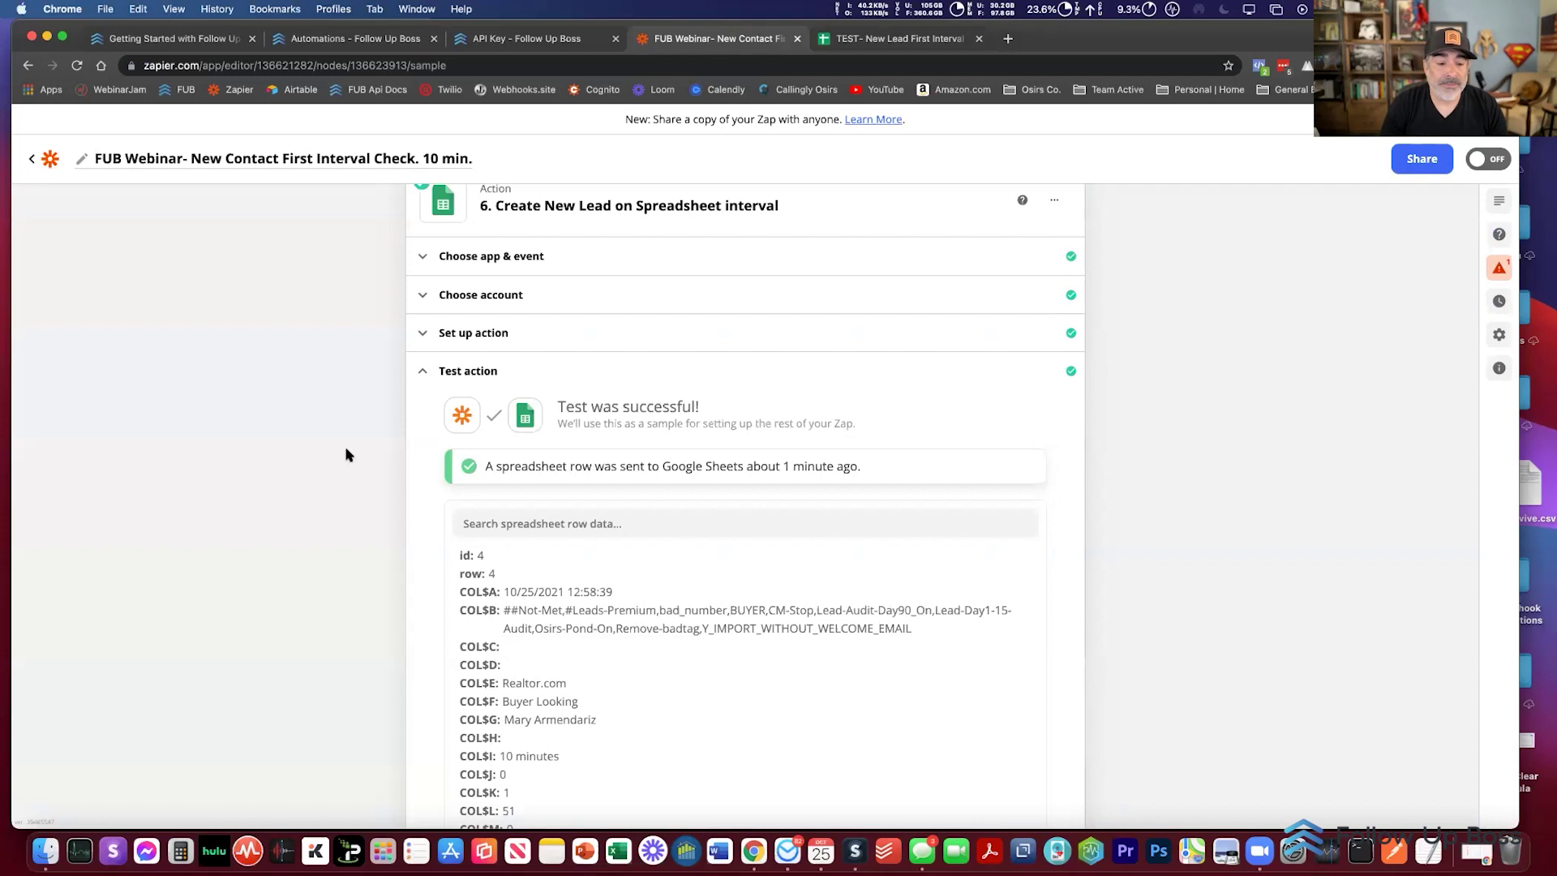
scroll(346, 454, "down", 3)
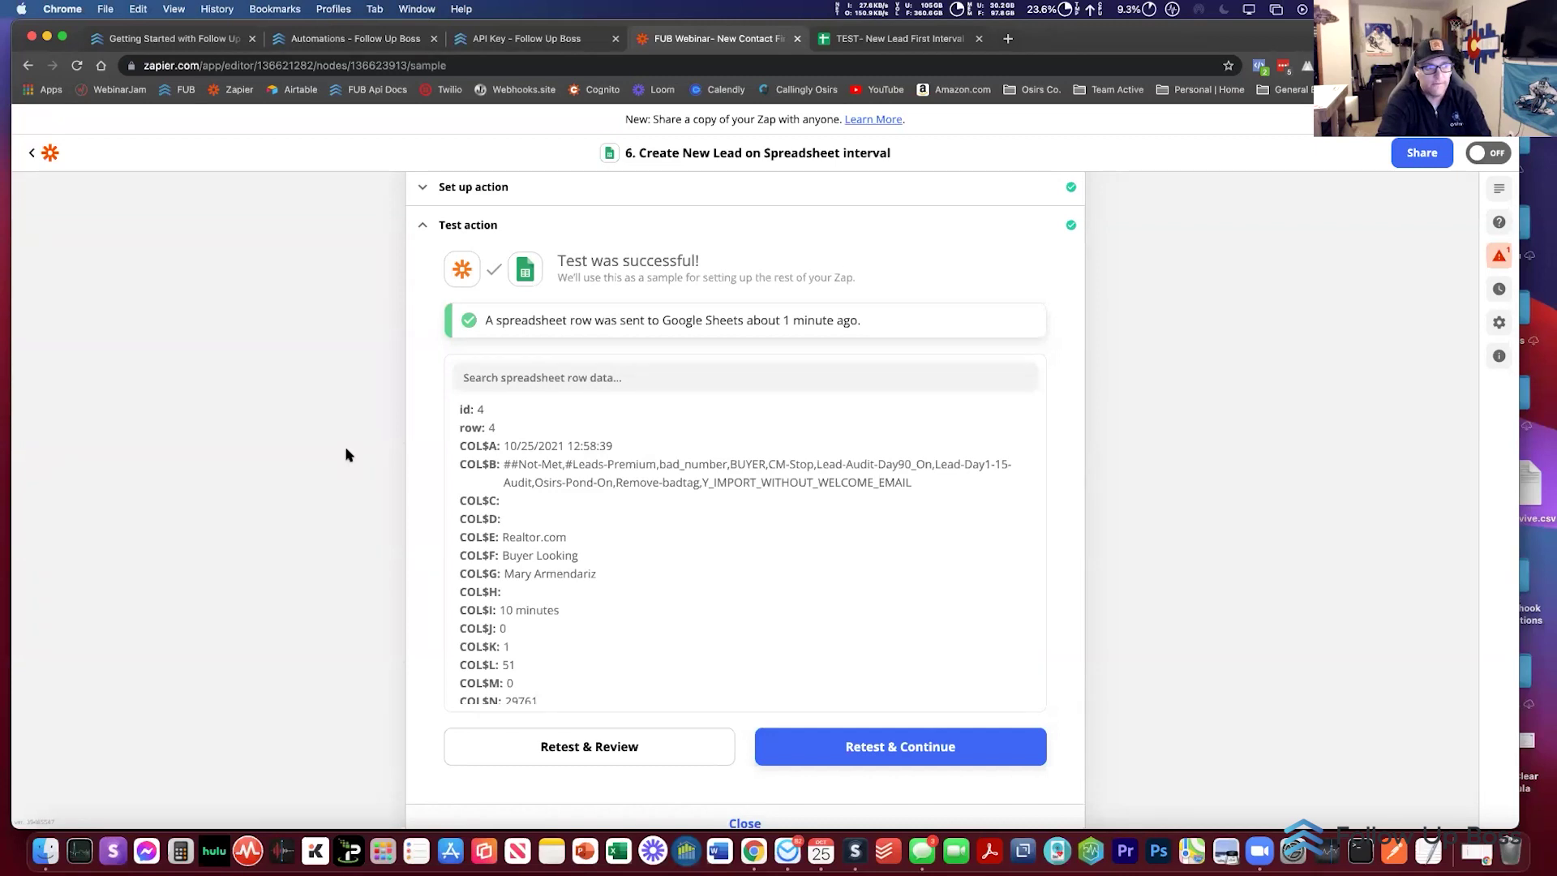
scroll(347, 453, "down", 4)
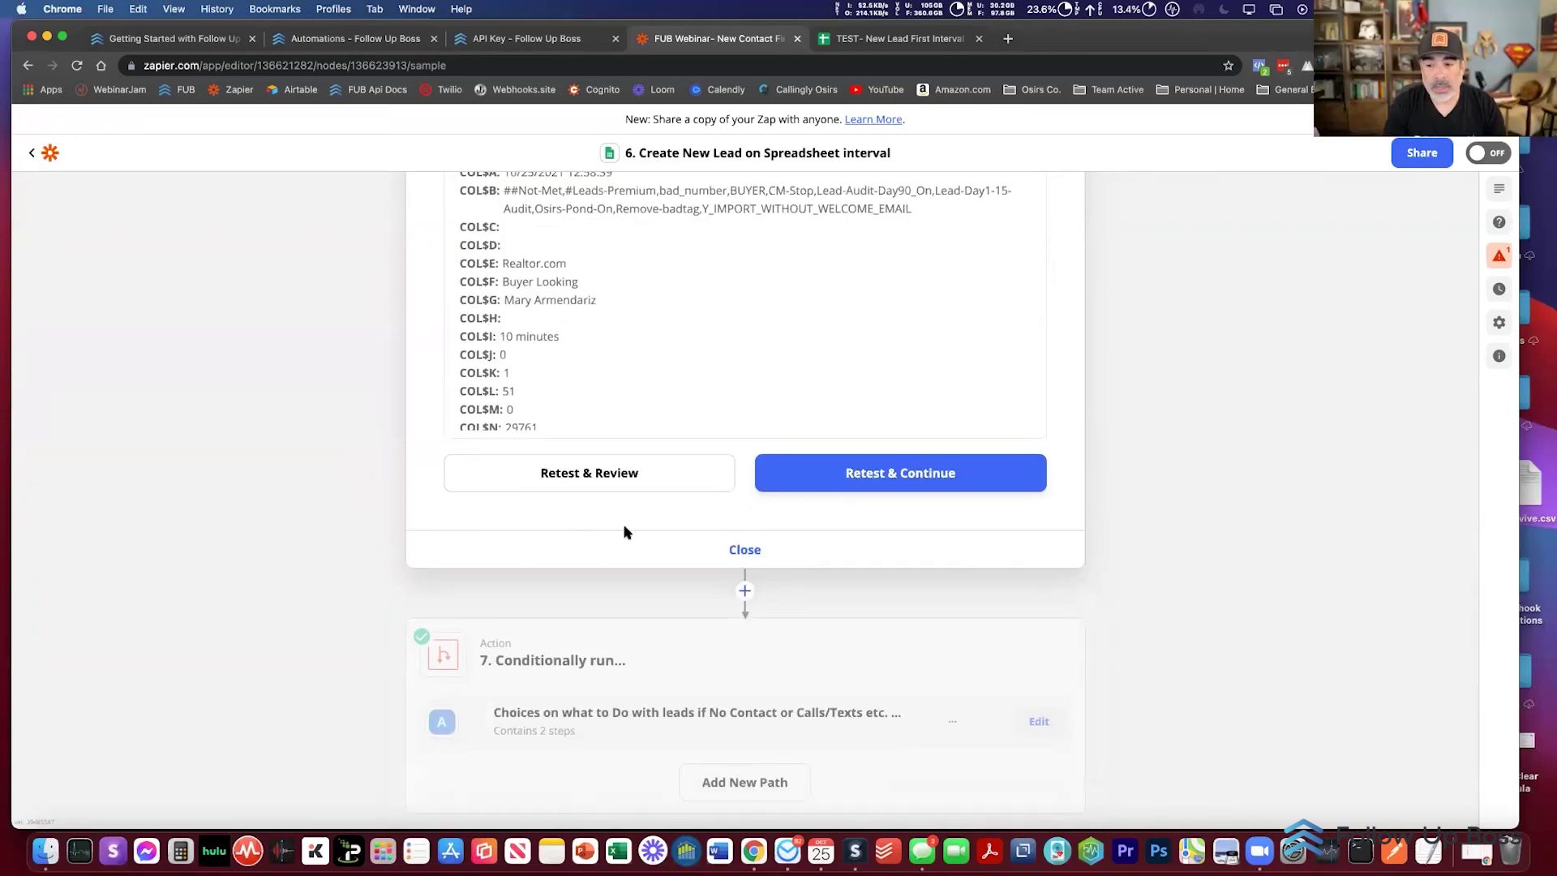
left_click(636, 537)
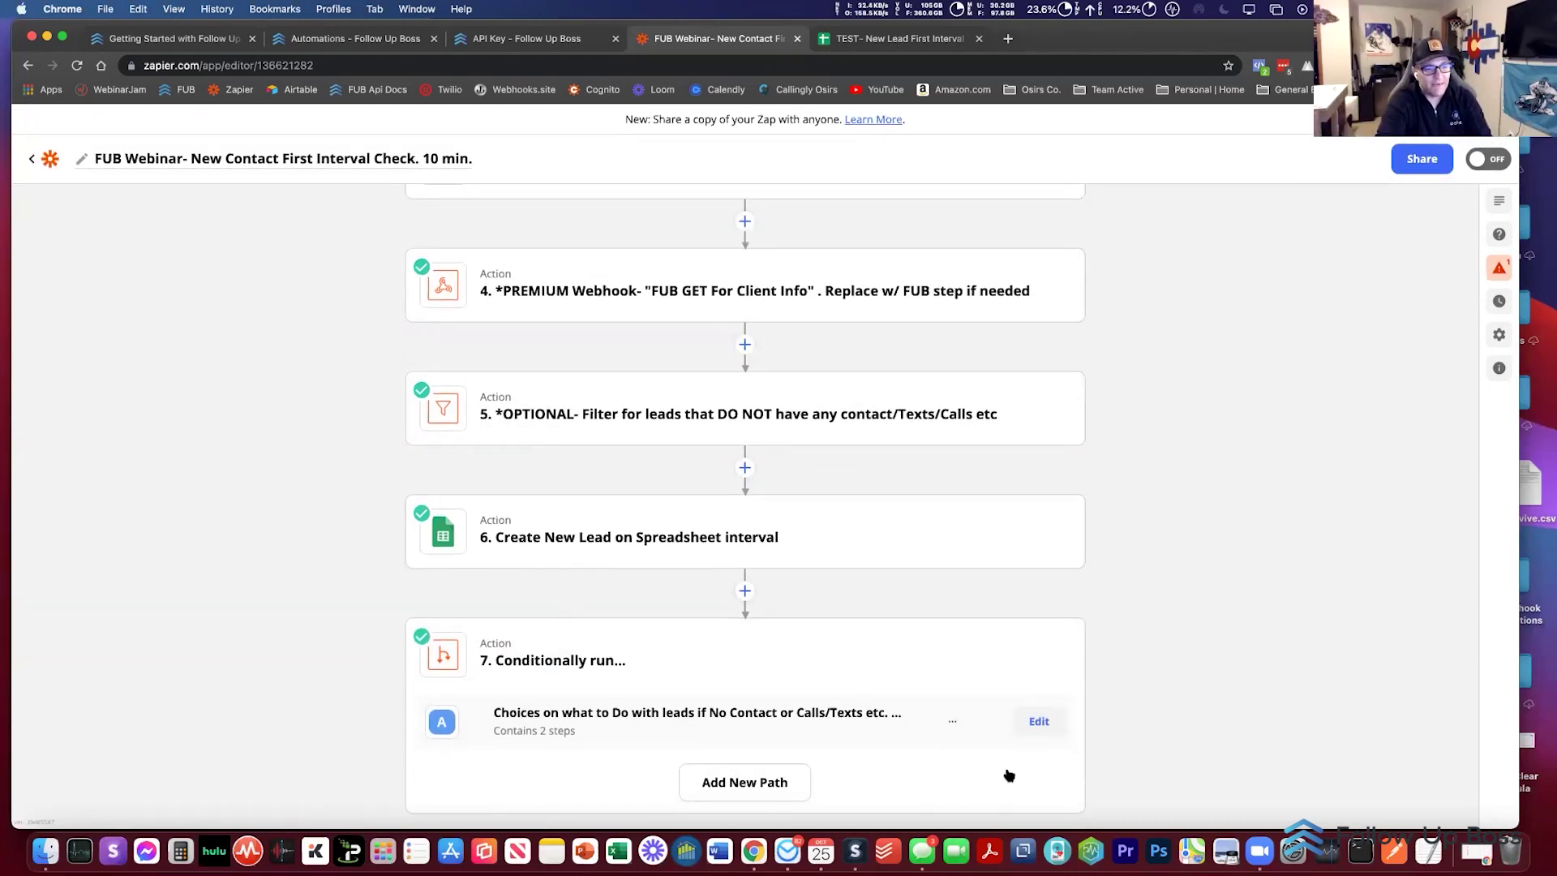
Step: Open the no-contact choices path of step 7 and its nested path for Standard Leads w/ No Calls AND Texts
left_click(1037, 719)
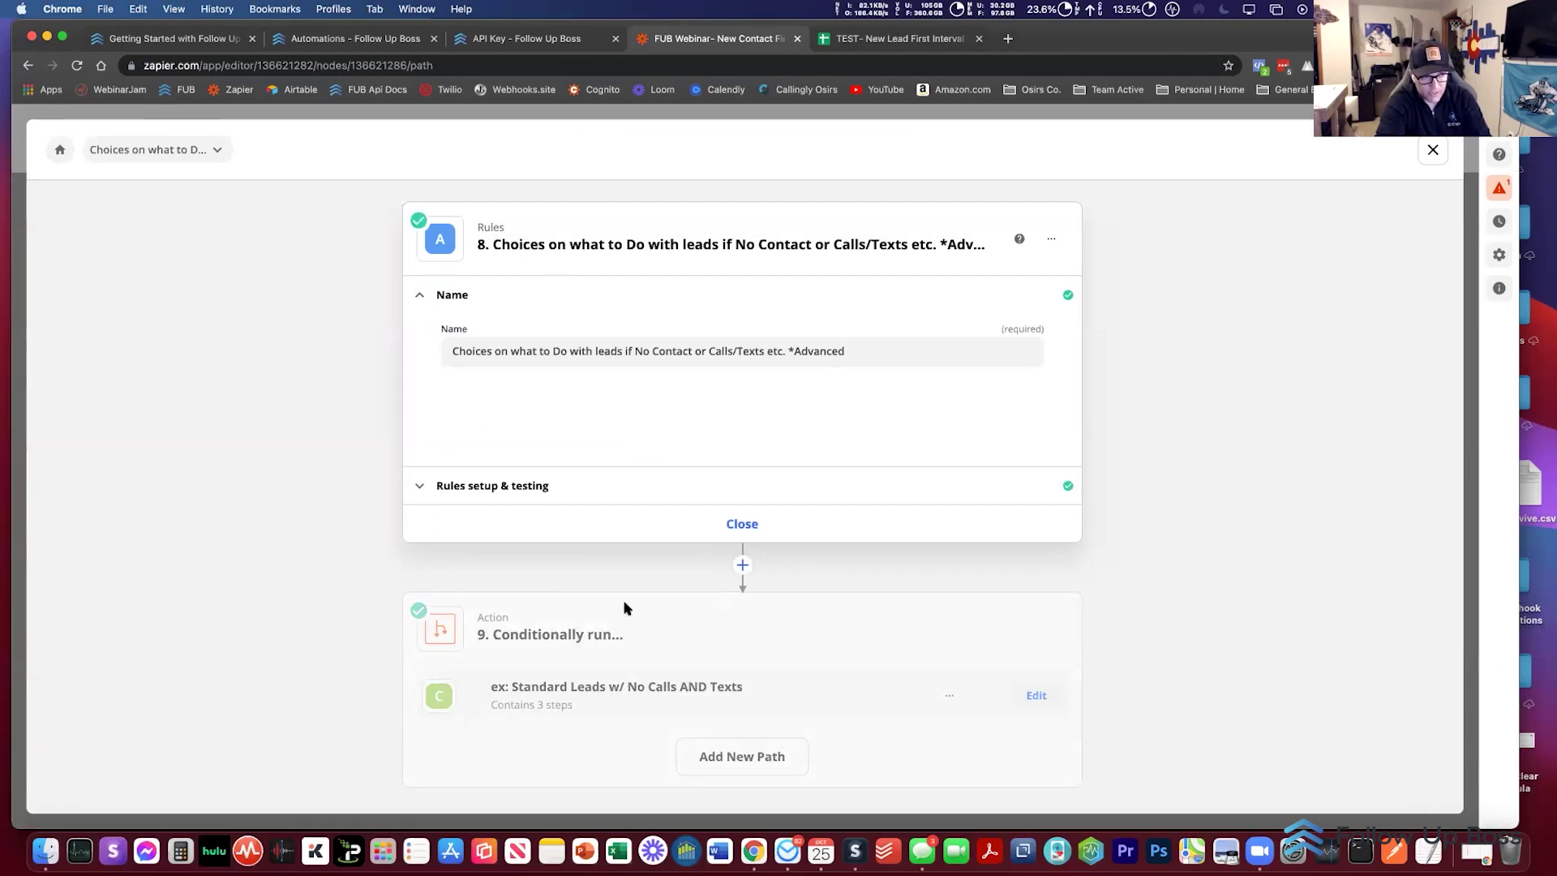
left_click(1038, 698)
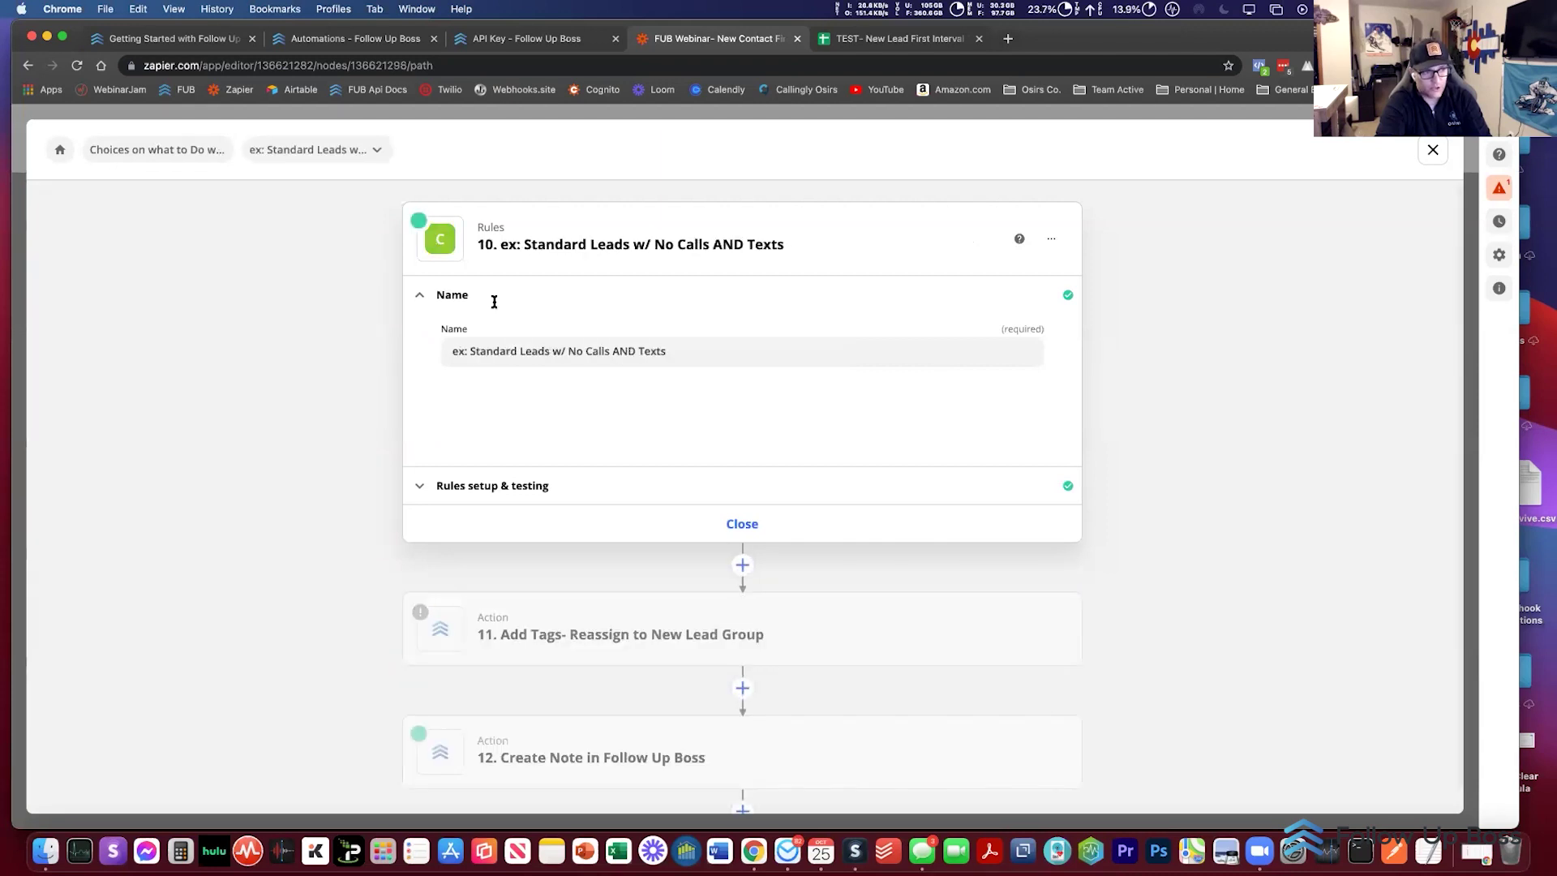
Step: Open the rules setup of step 10 and change the condition's data field to step 4's Calls Outgoing
left_click_drag(541, 354, 702, 353)
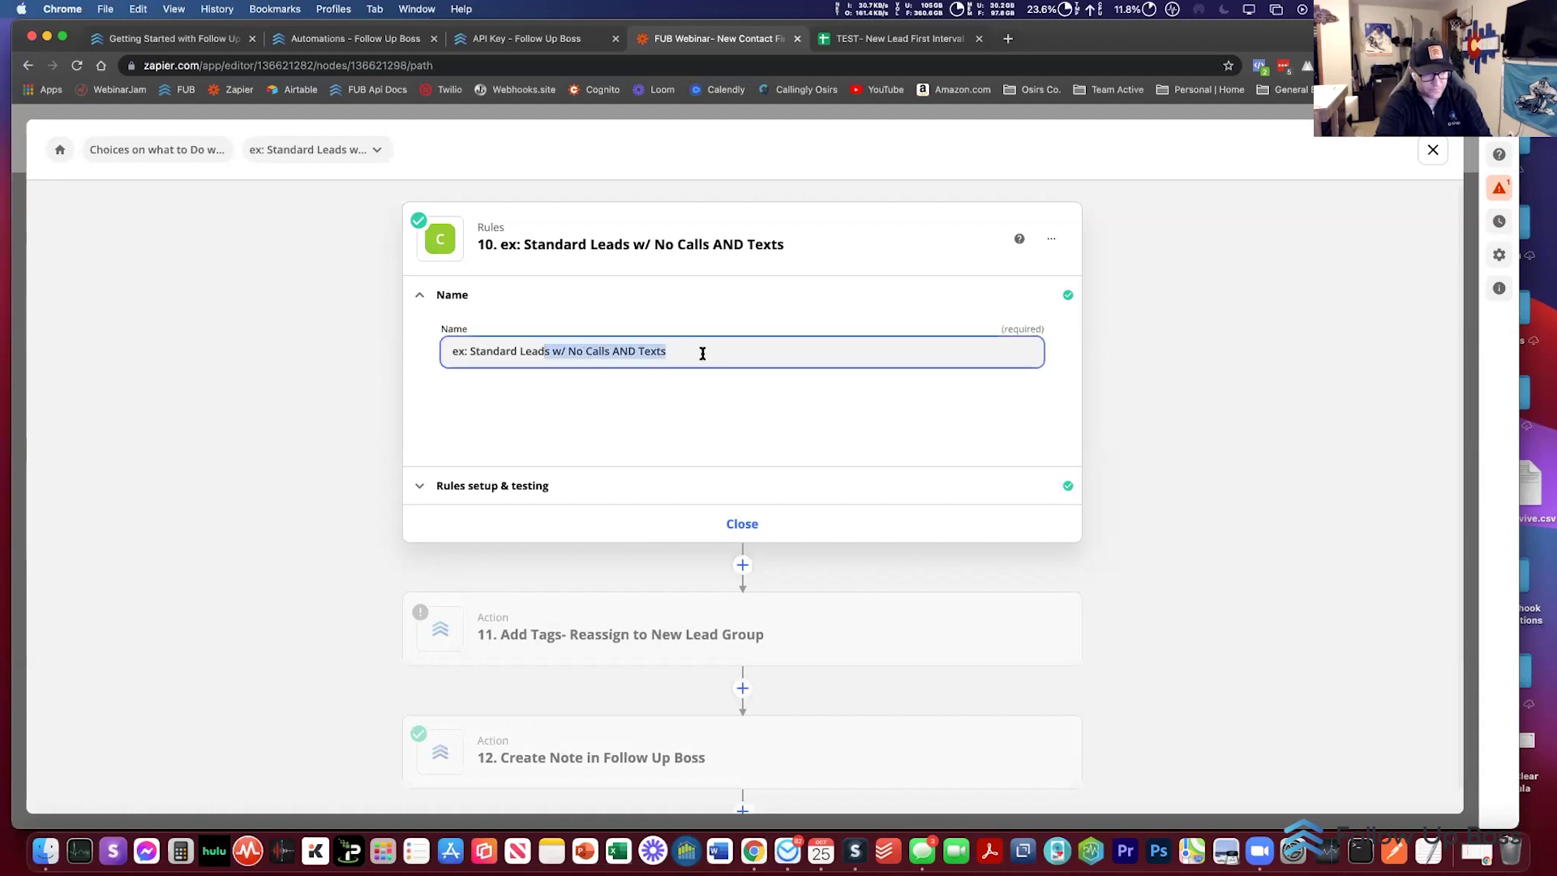
left_click(702, 401)
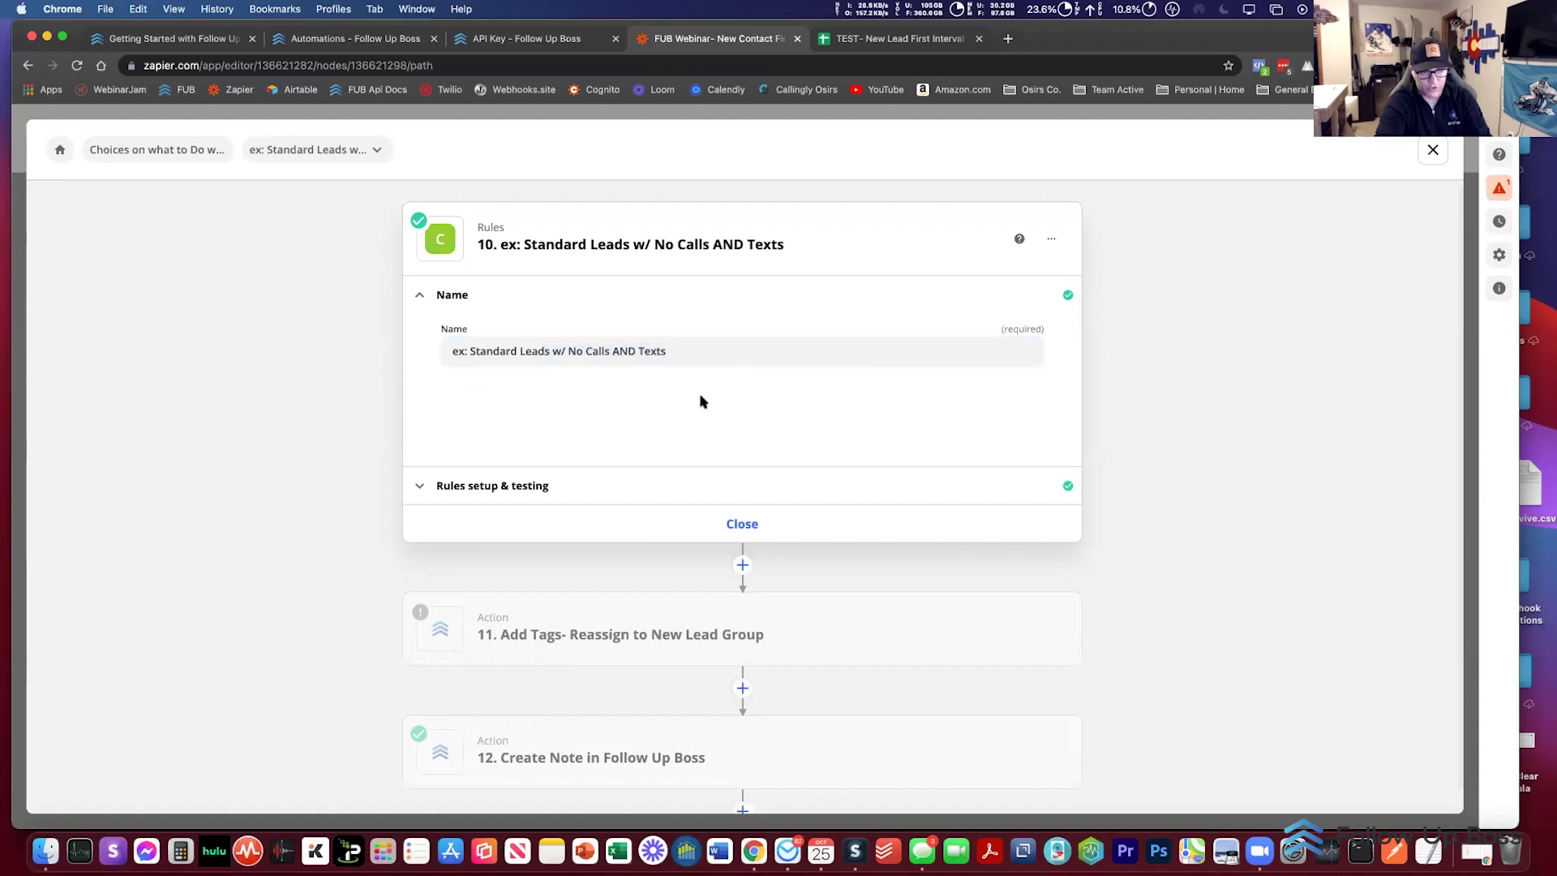
left_click(488, 496)
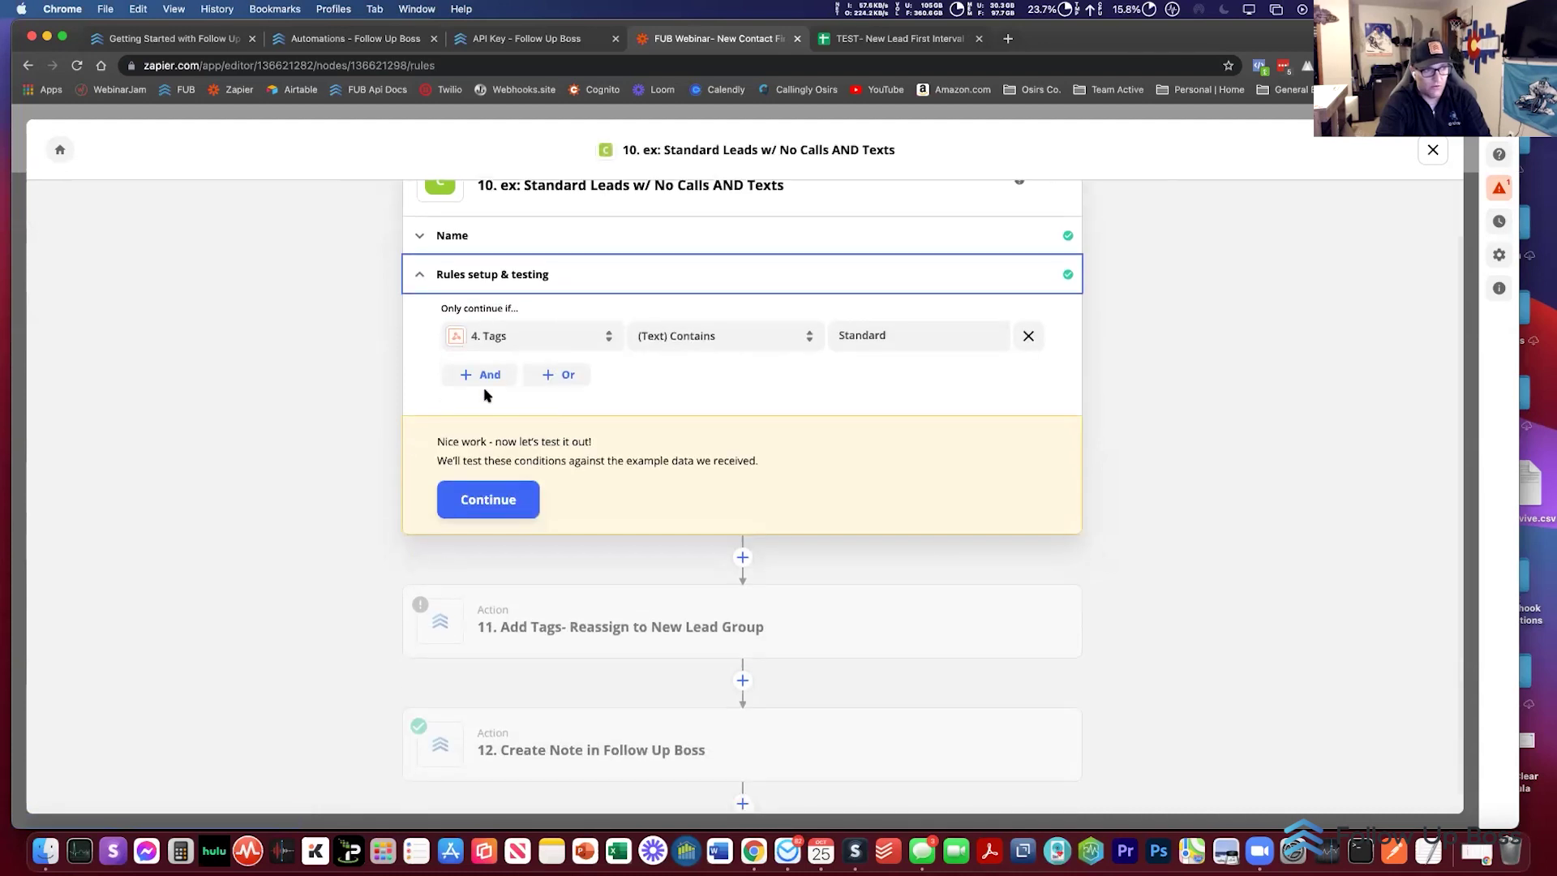
left_click(531, 339)
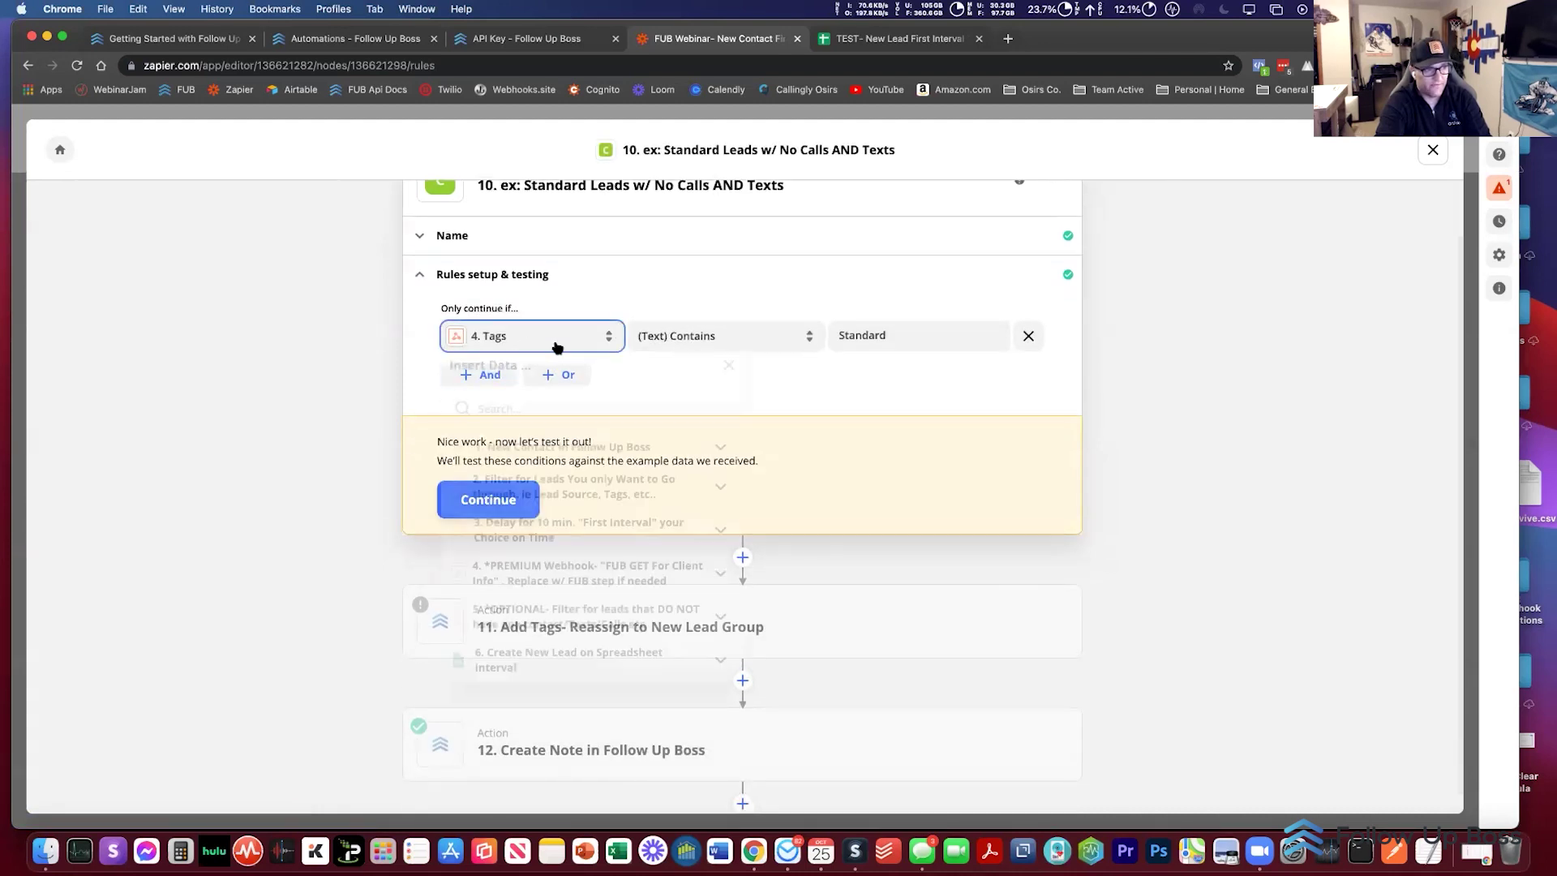
type("outgoi")
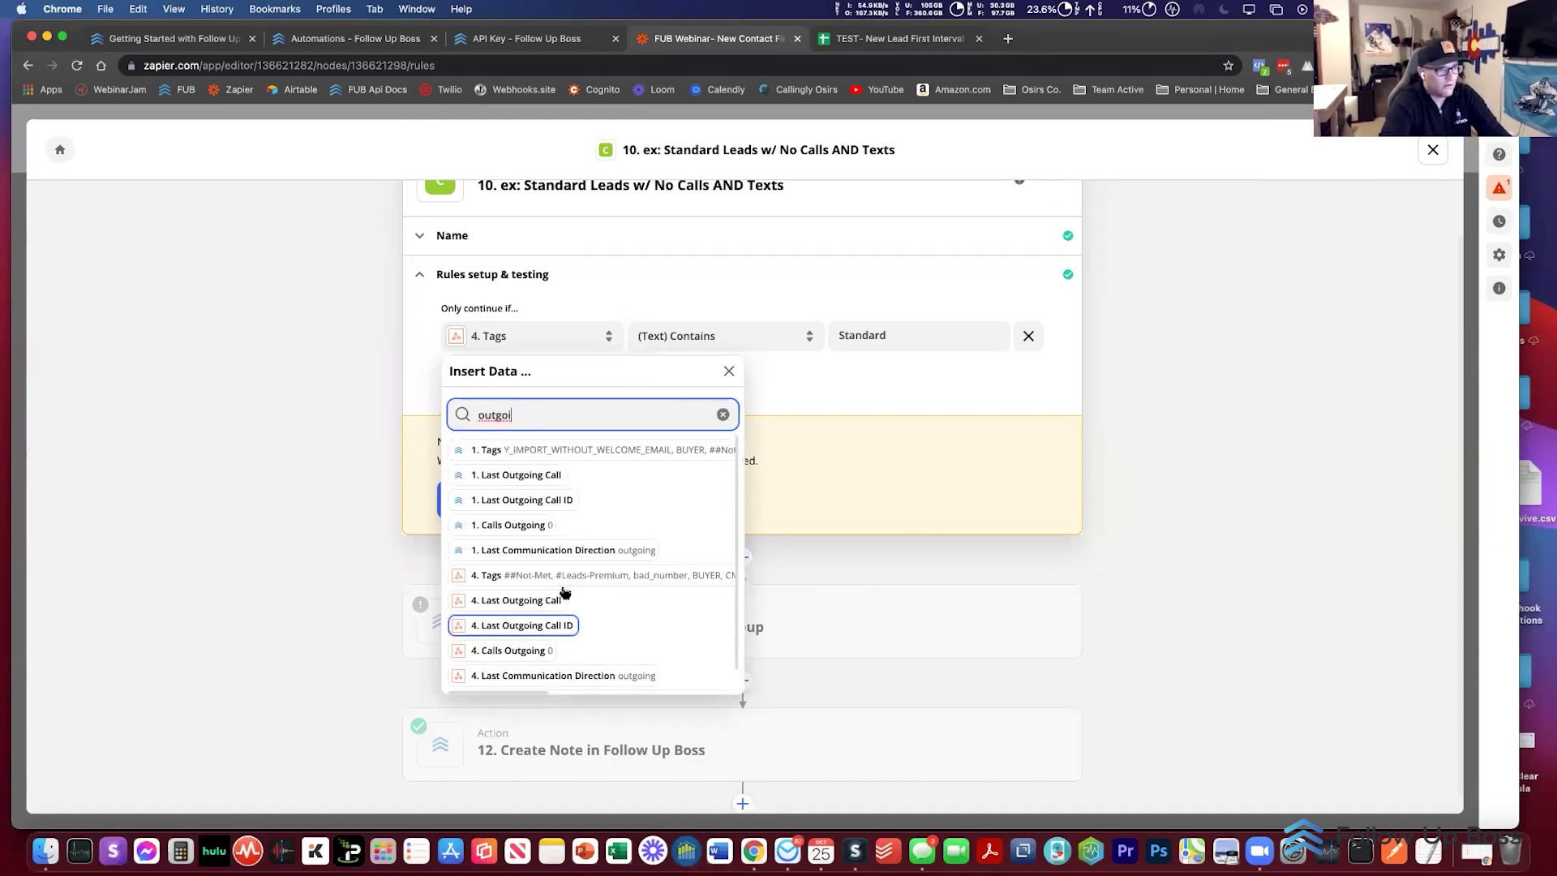
left_click(545, 636)
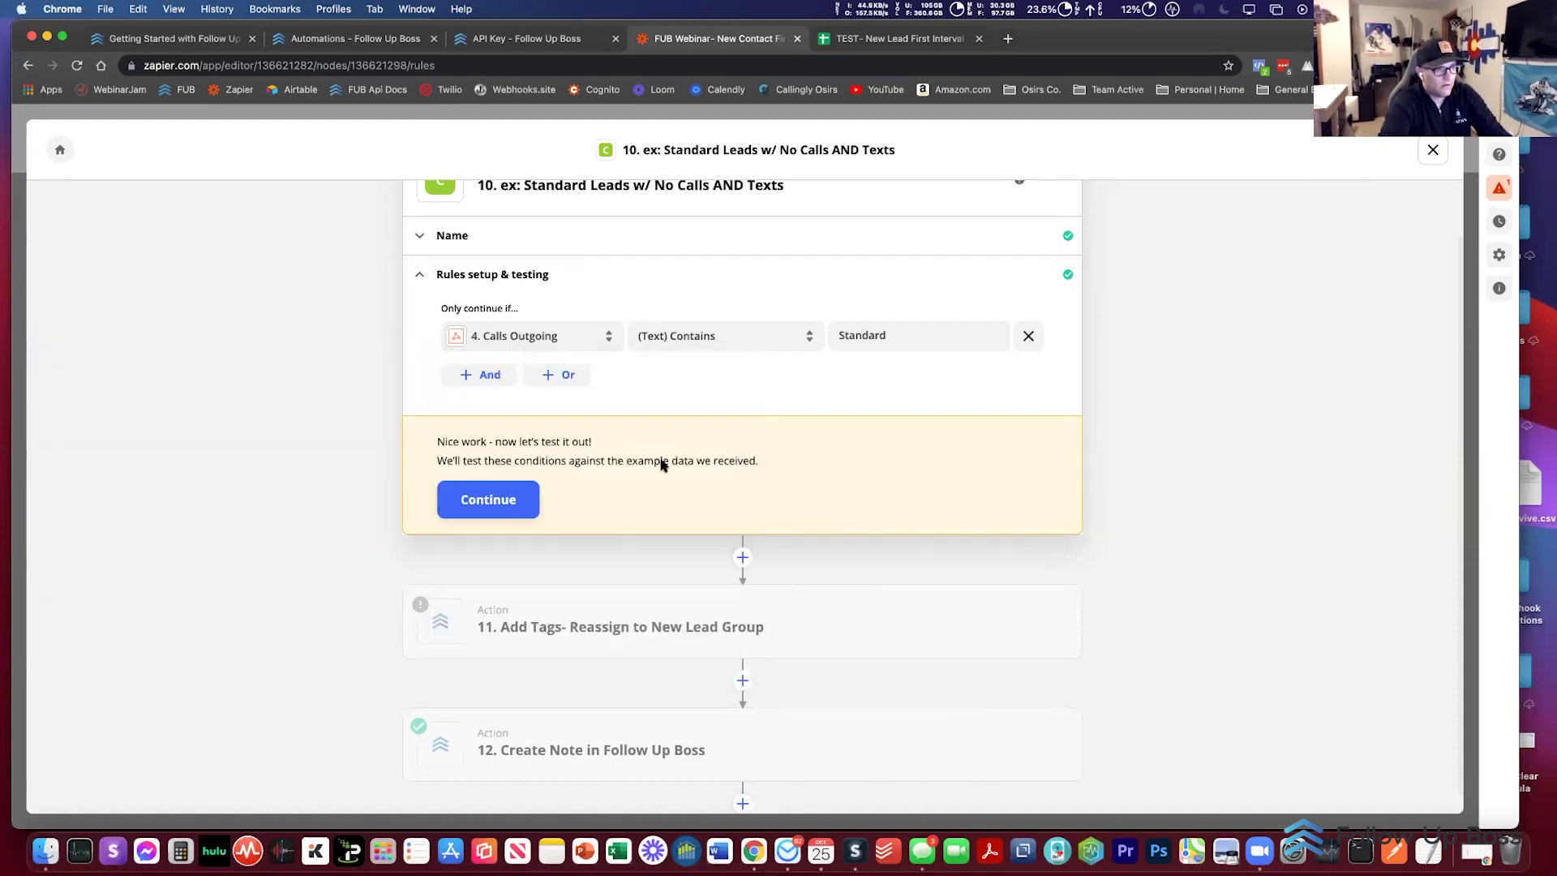
Step: Set the step 10 condition to (Number) Less than 1 and test the path rule
left_click(684, 337)
scroll(685, 370, "down", 3)
scroll(685, 373, "down", 3)
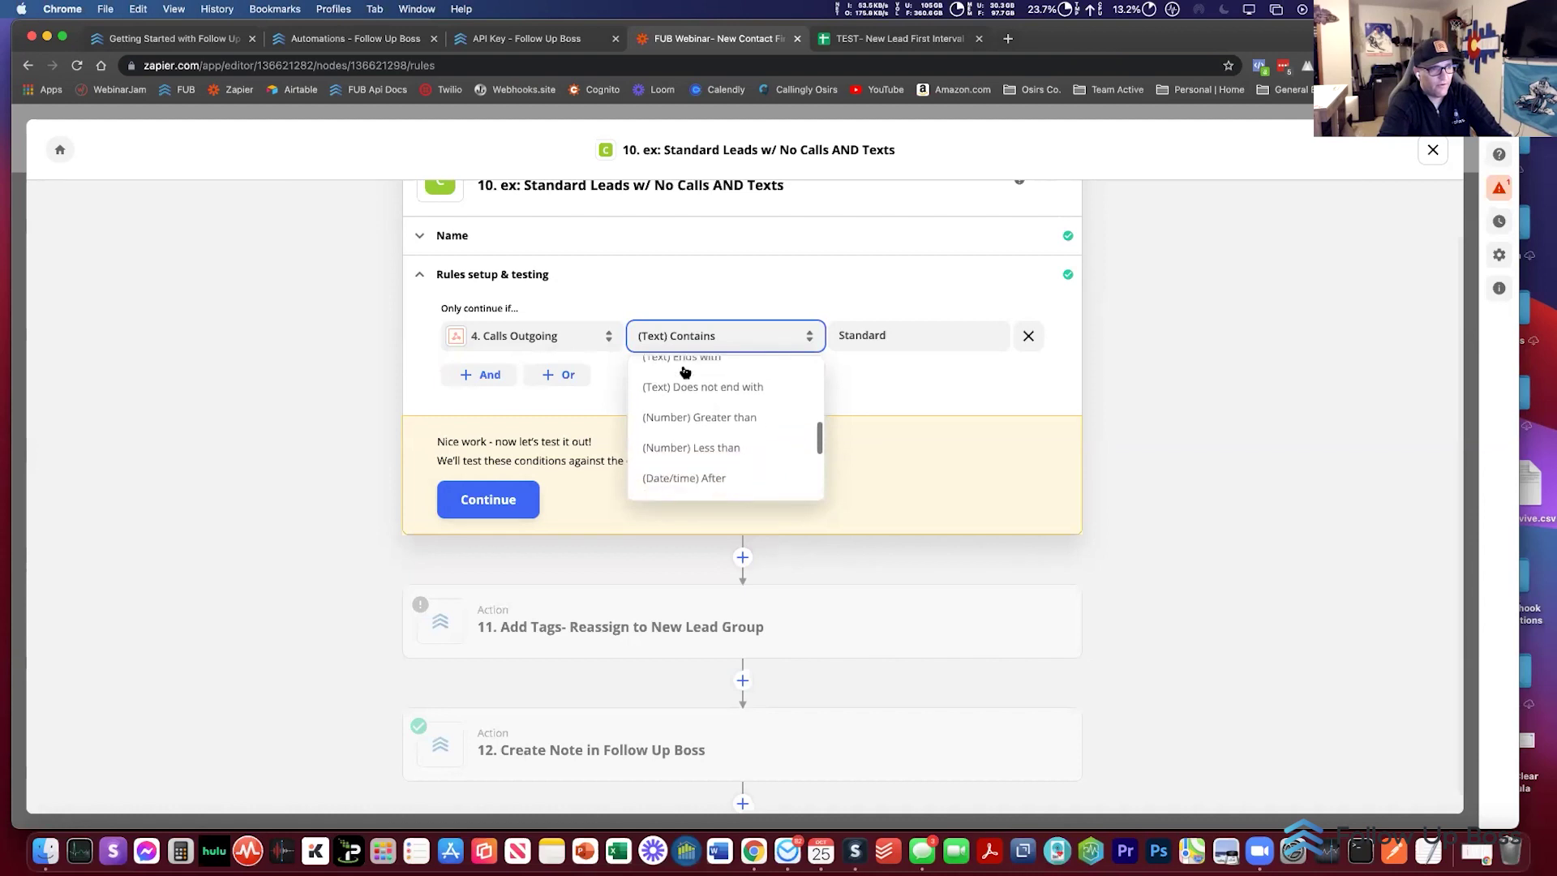
left_click(704, 448)
double_click(896, 332)
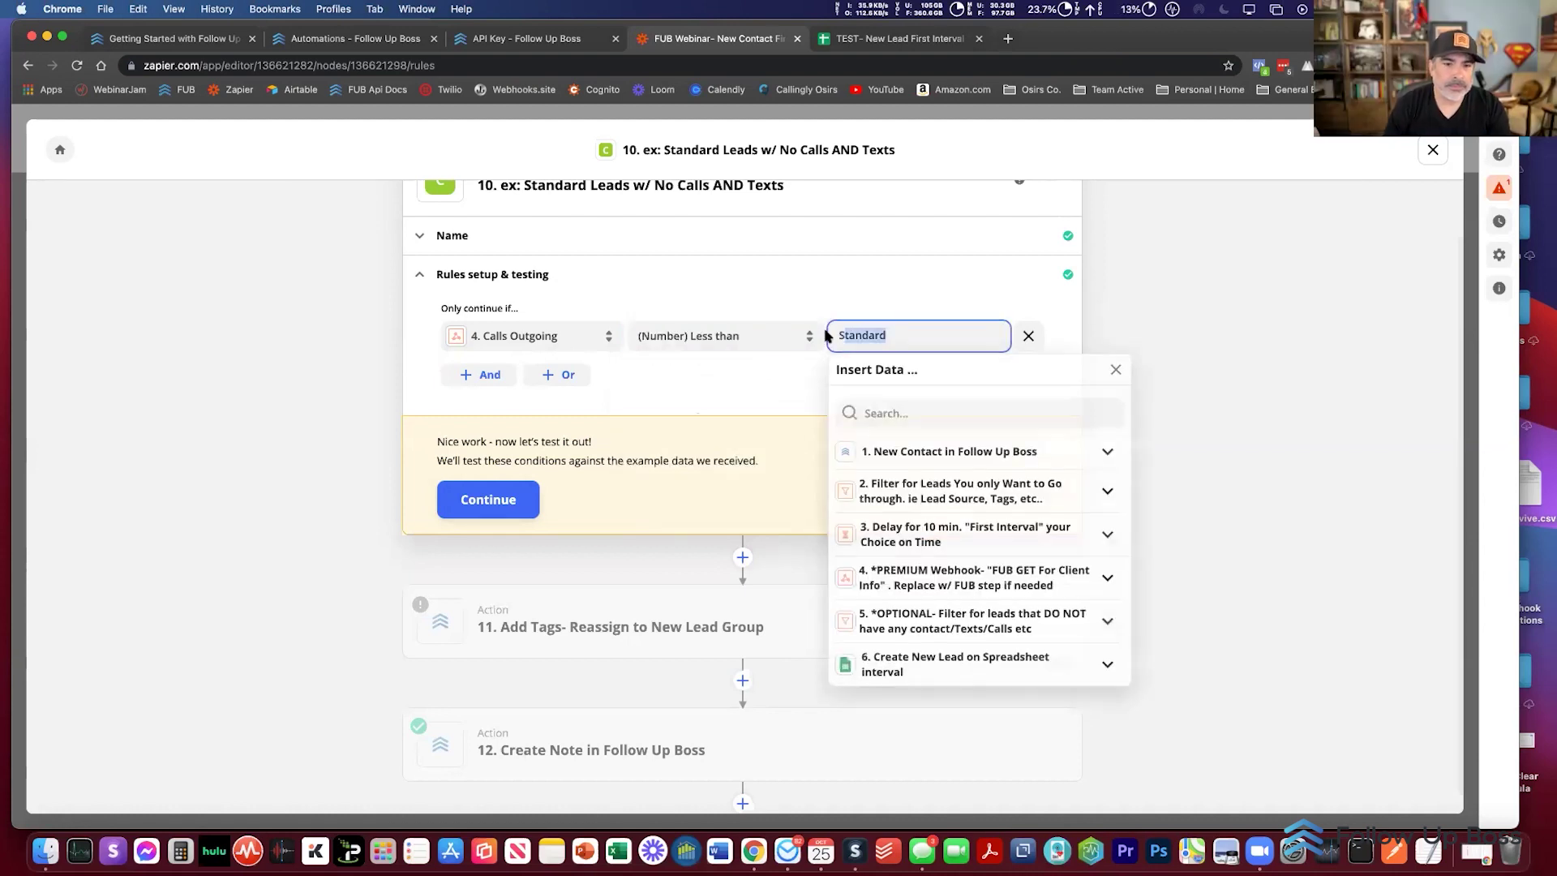
type("1")
left_click(508, 500)
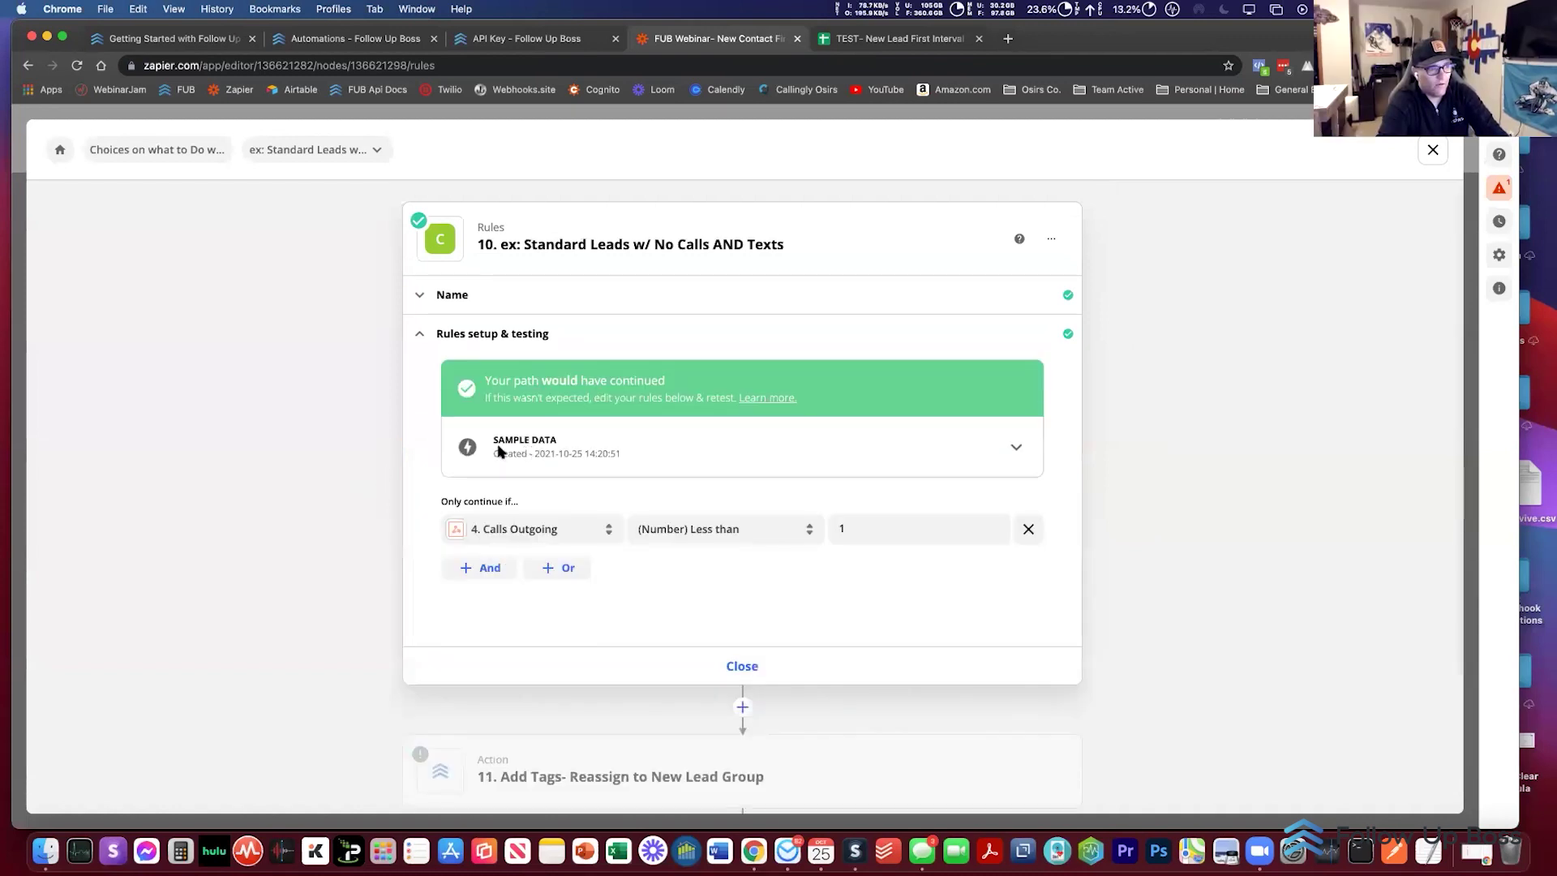
Step: Open step 11, Add Tags- Reassign to New Lead Group, and review its action event and tag setup
scroll(454, 452, "down", 3)
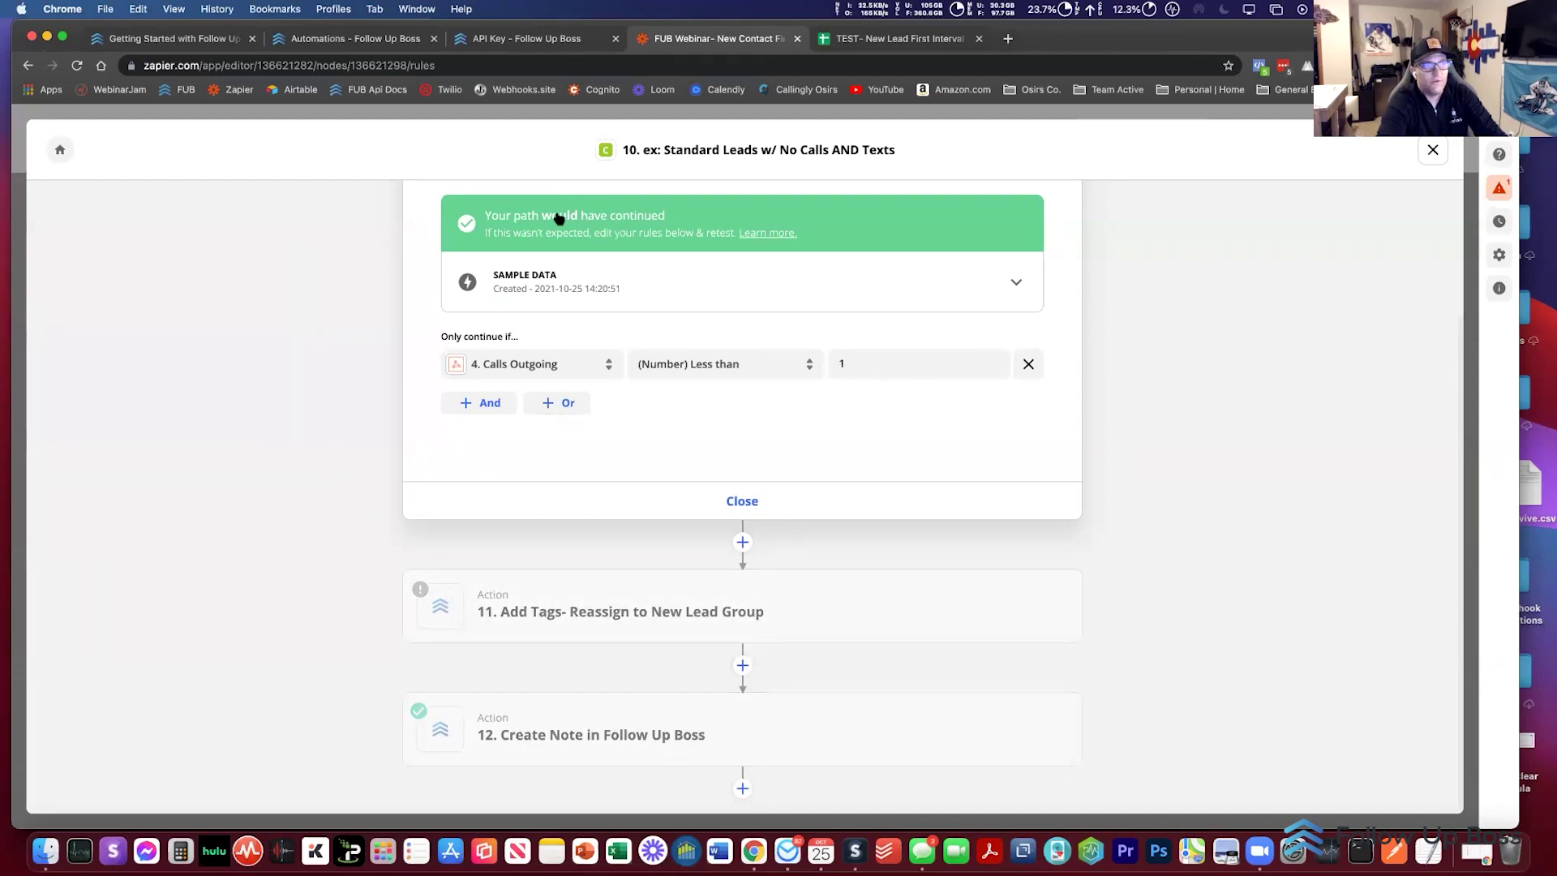
scroll(339, 346, "up", 3)
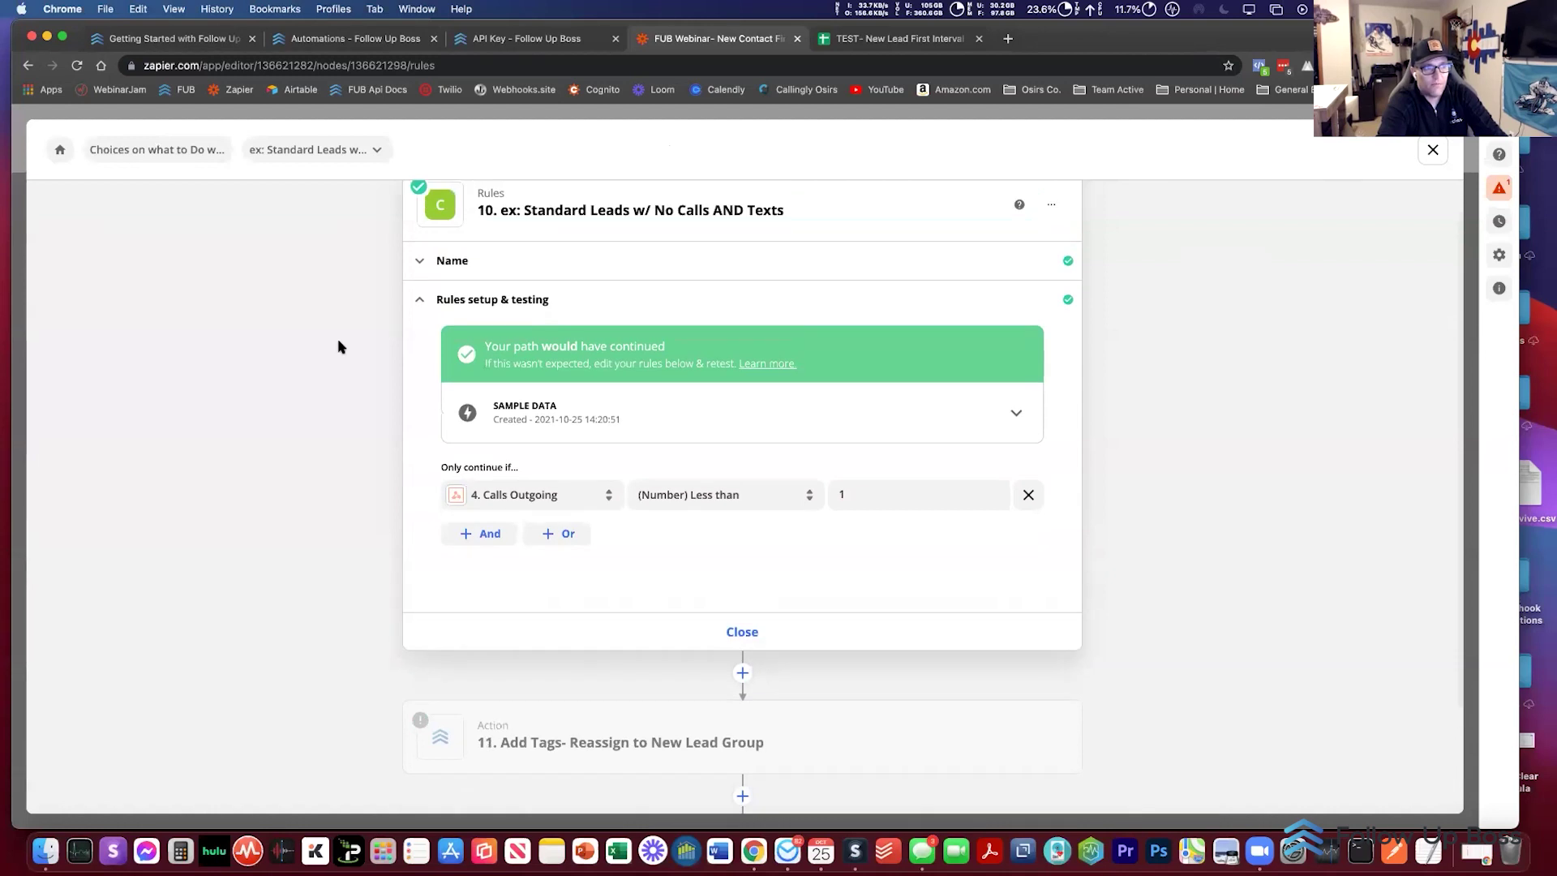
scroll(339, 346, "down", 3)
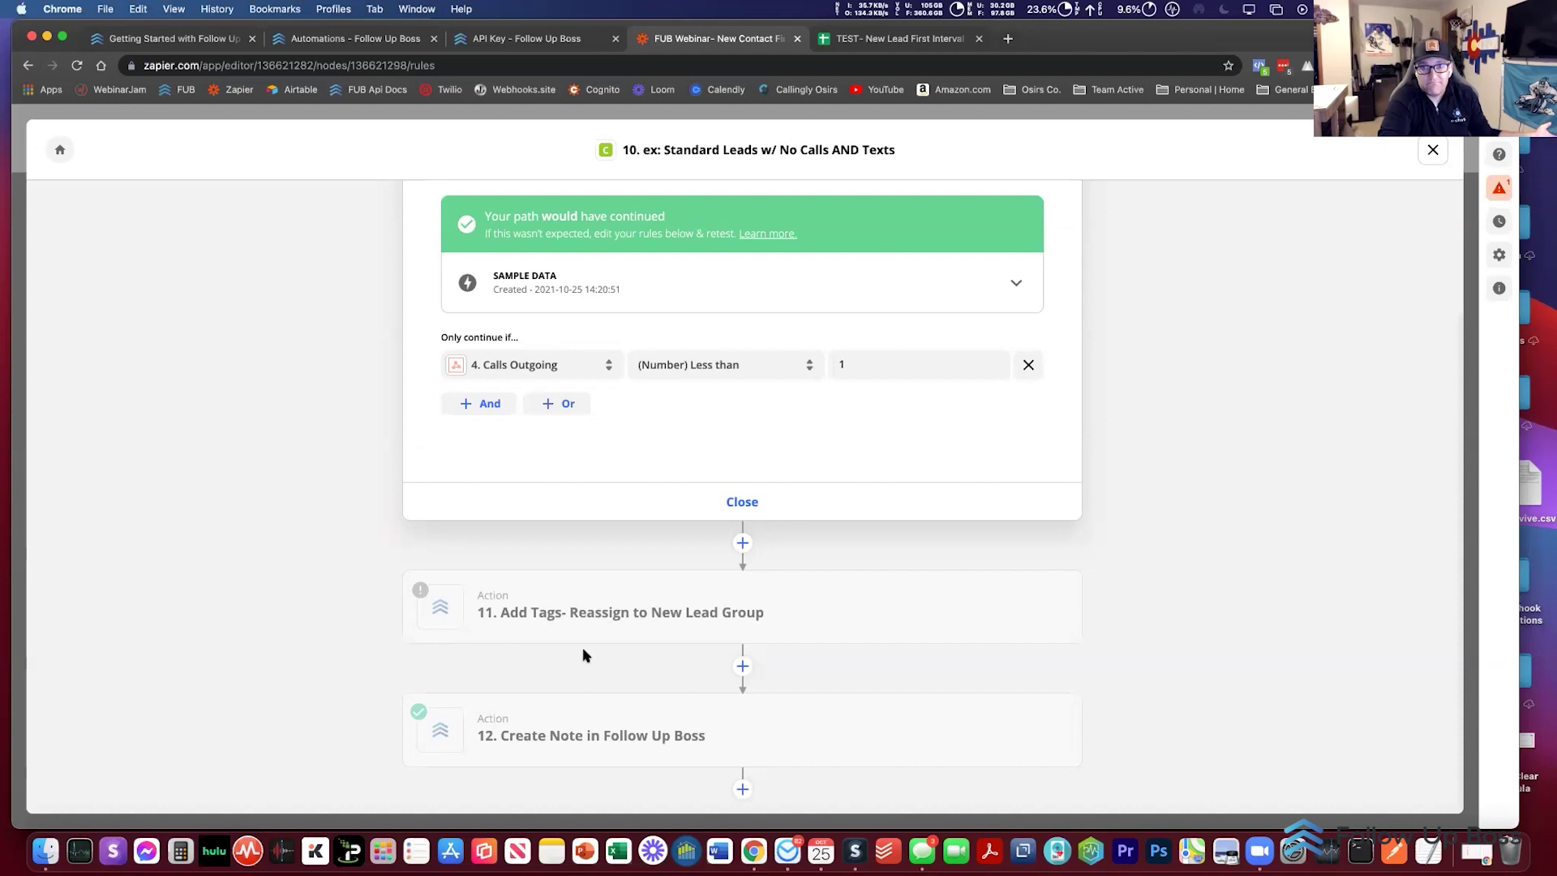
left_click(584, 619)
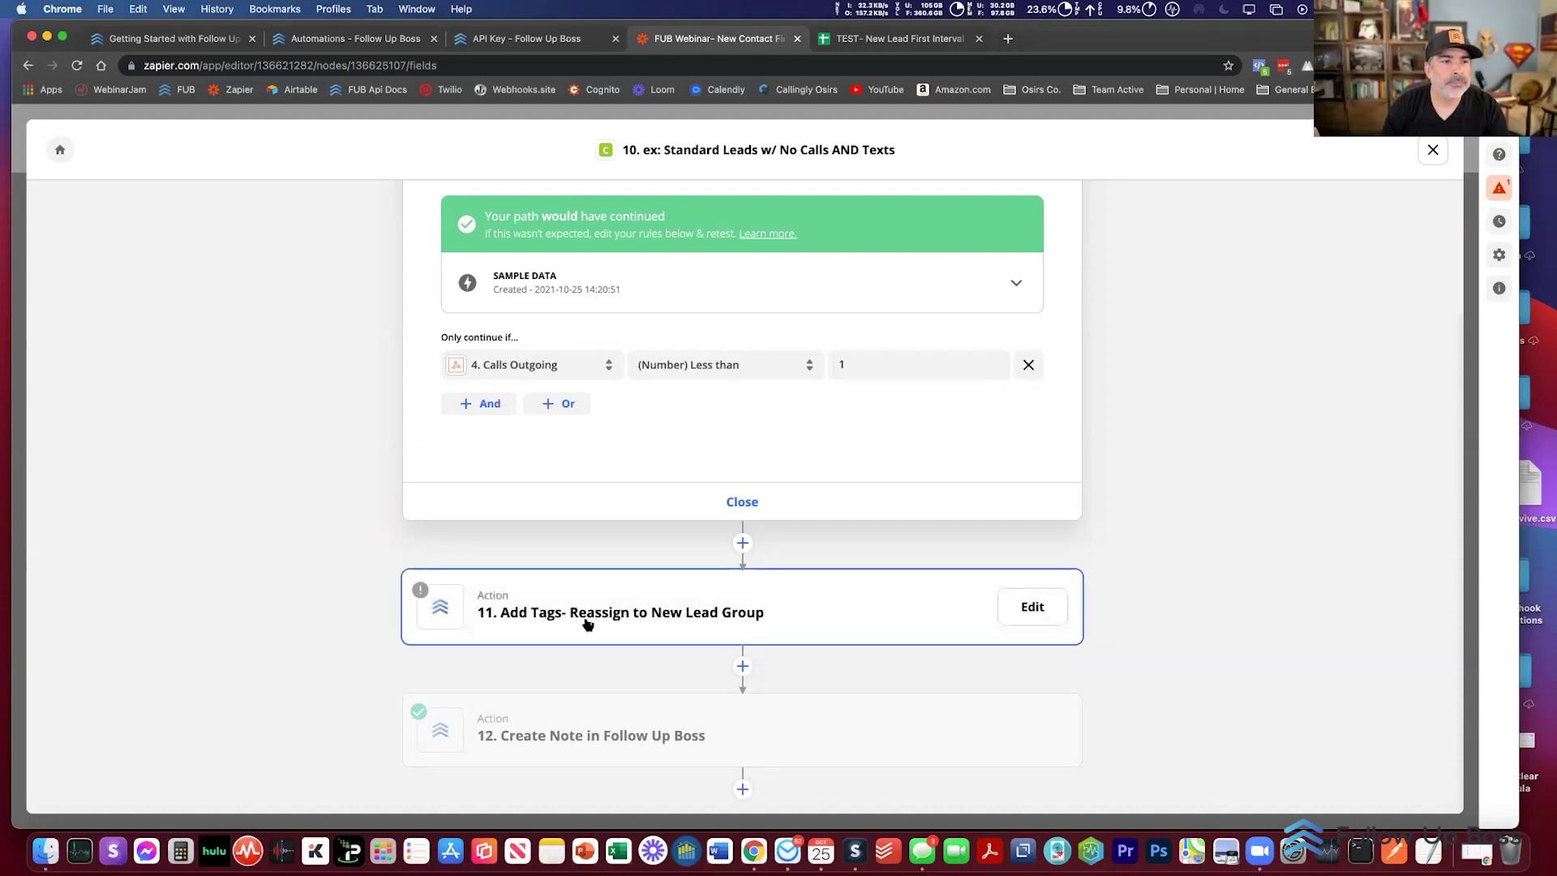
left_click_drag(451, 475, 573, 475)
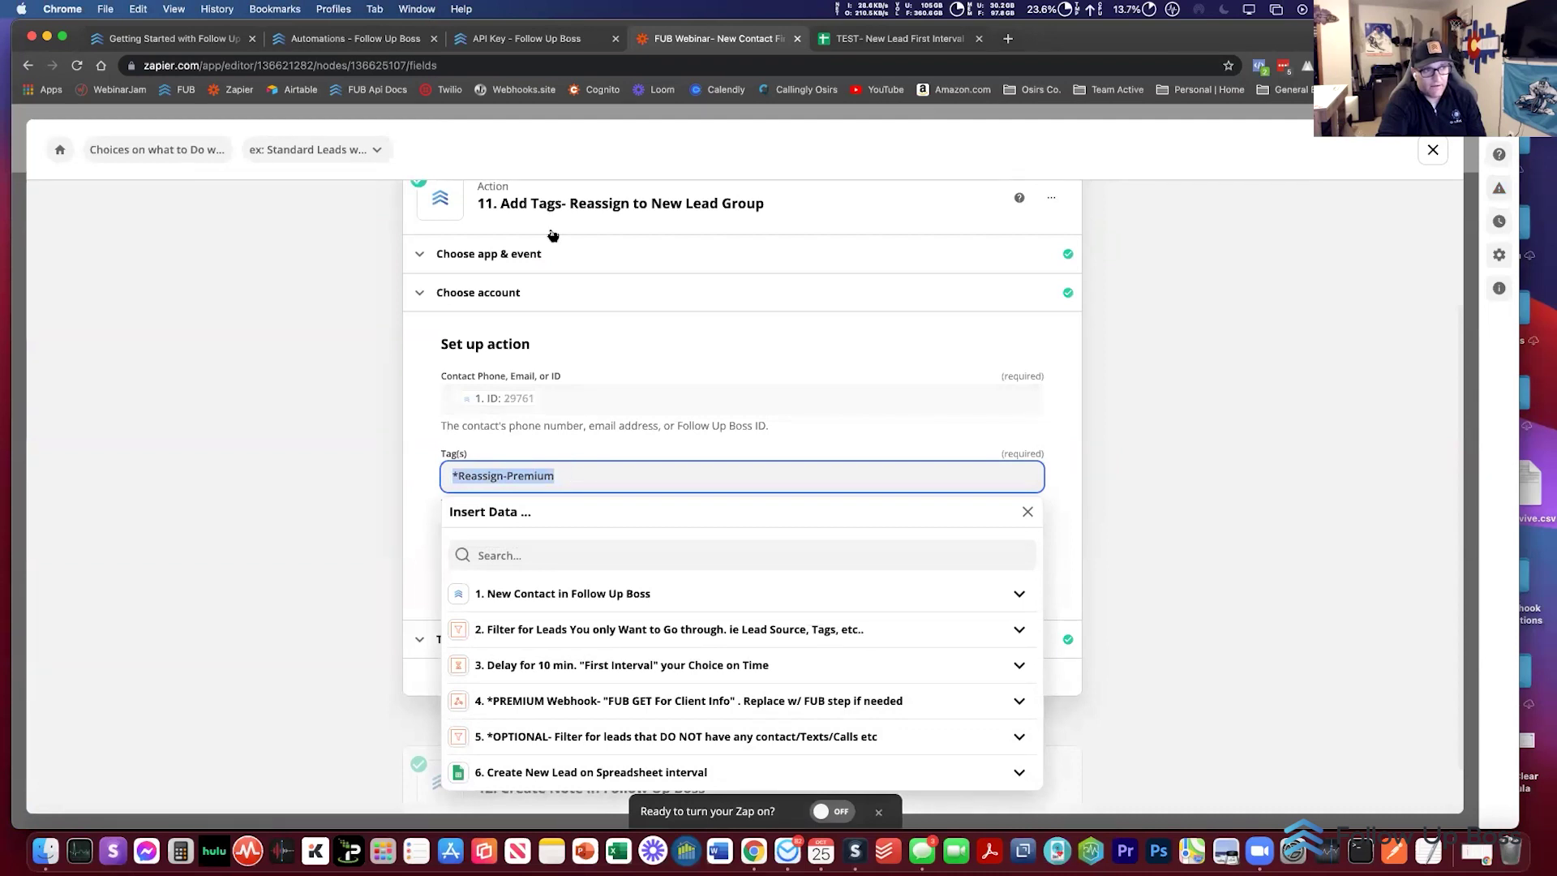
left_click(547, 266)
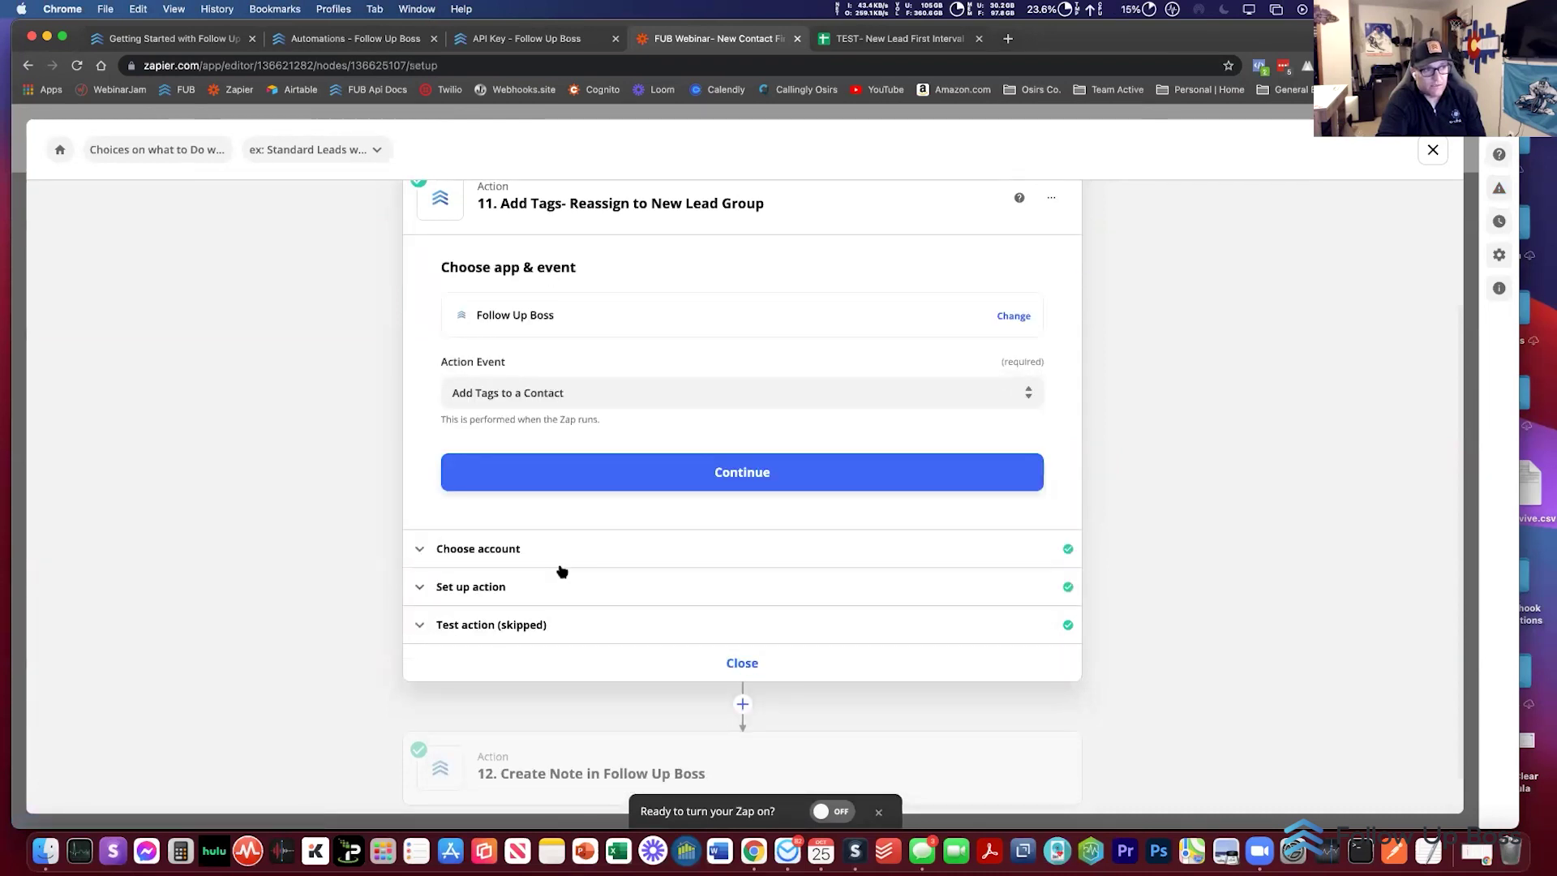
left_click(558, 586)
left_click(586, 478)
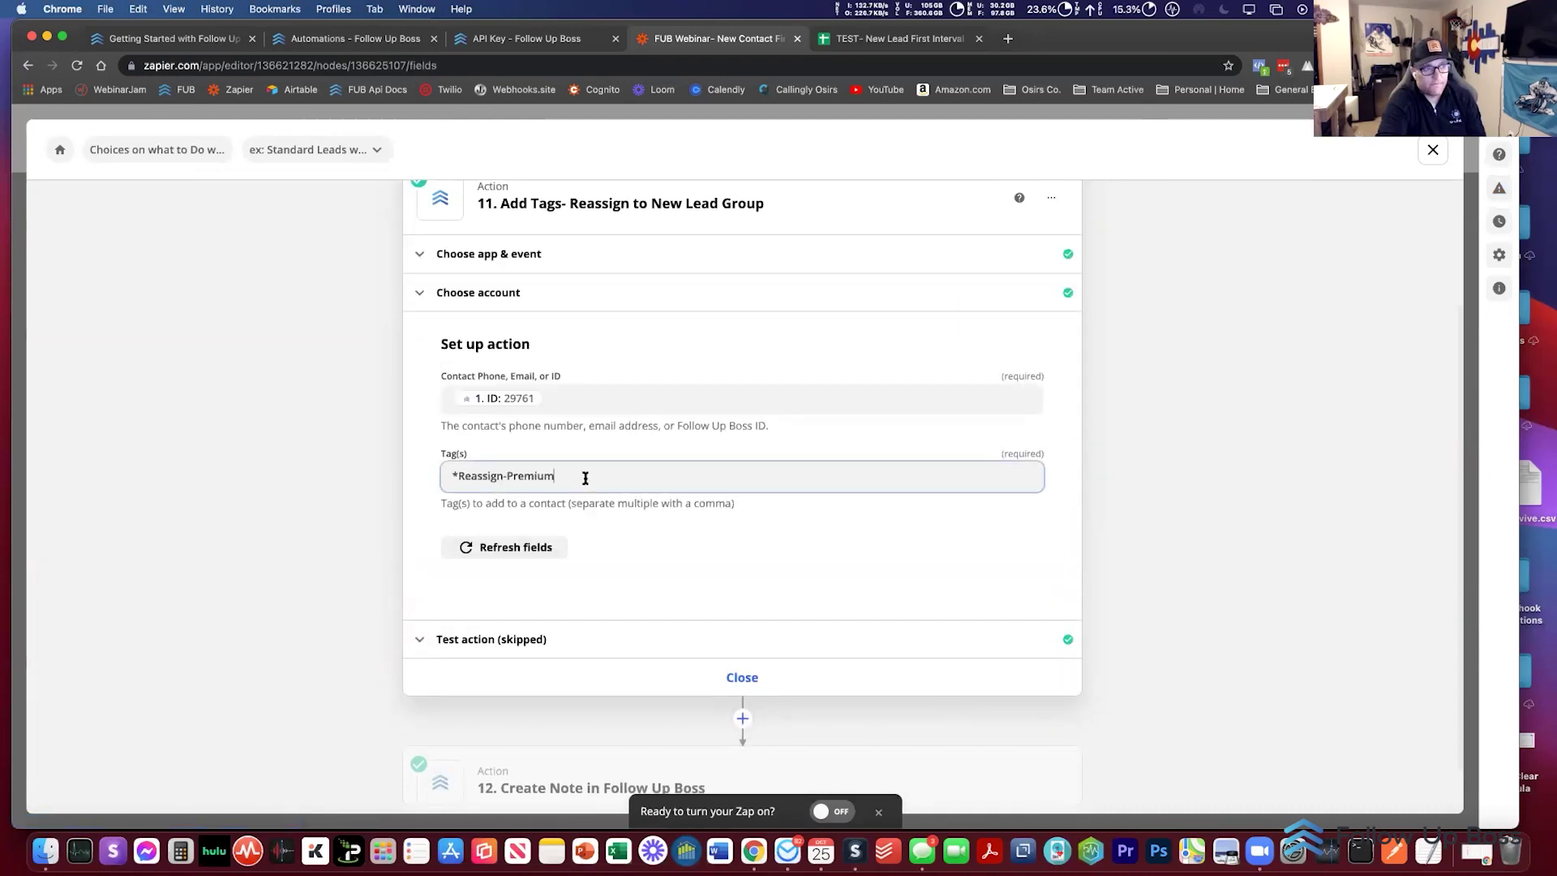
left_click(395, 445)
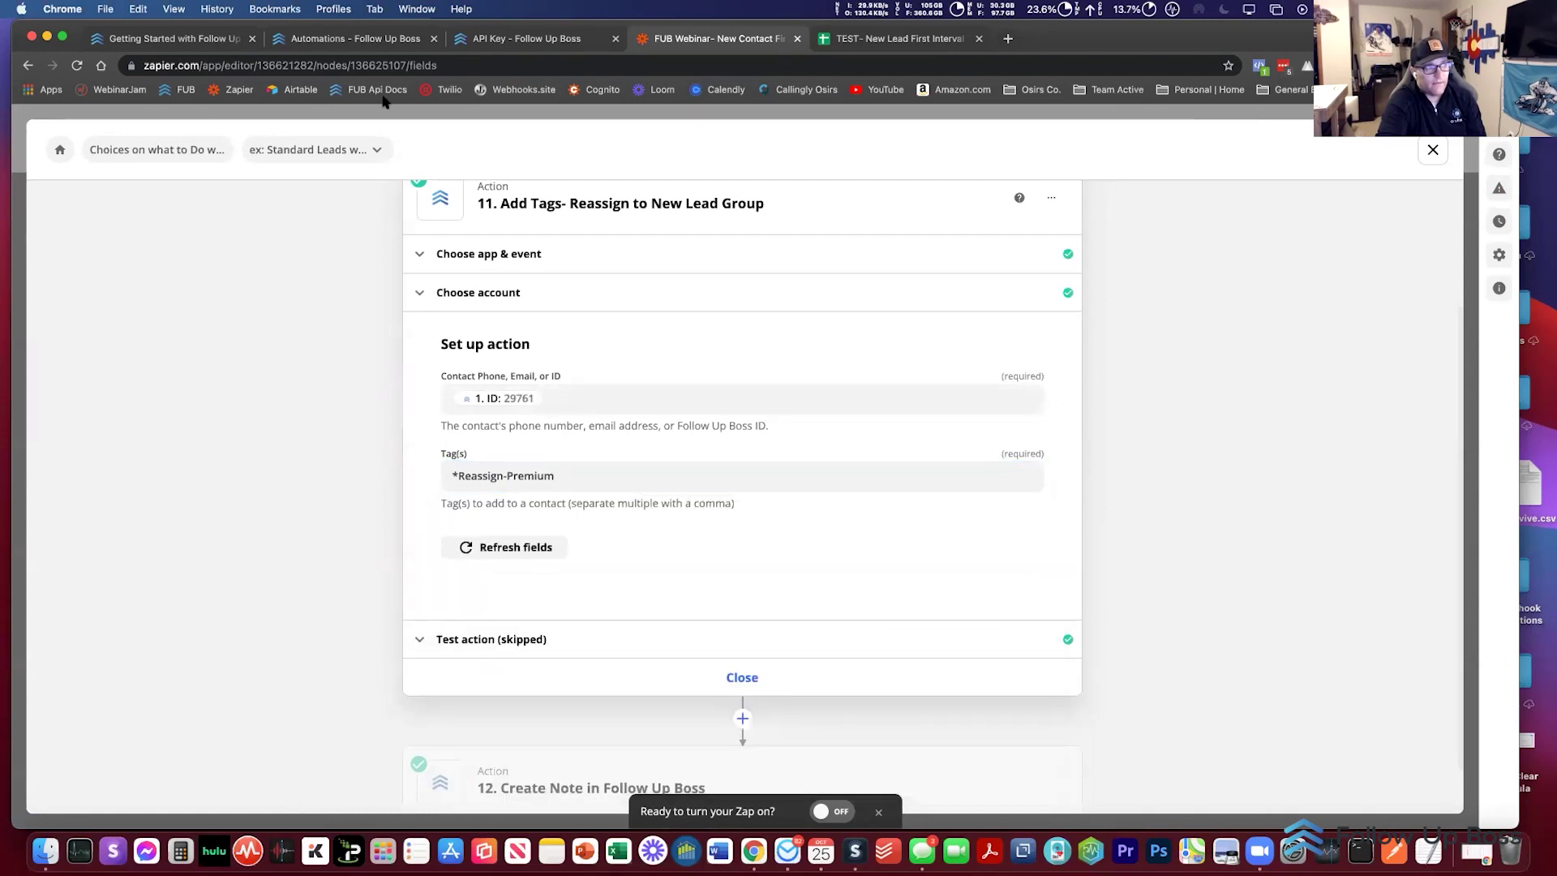
Step: Switch to the reassign automation in Follow Up Boss and look through the ponds and groups available for its reassign action
left_click(377, 40)
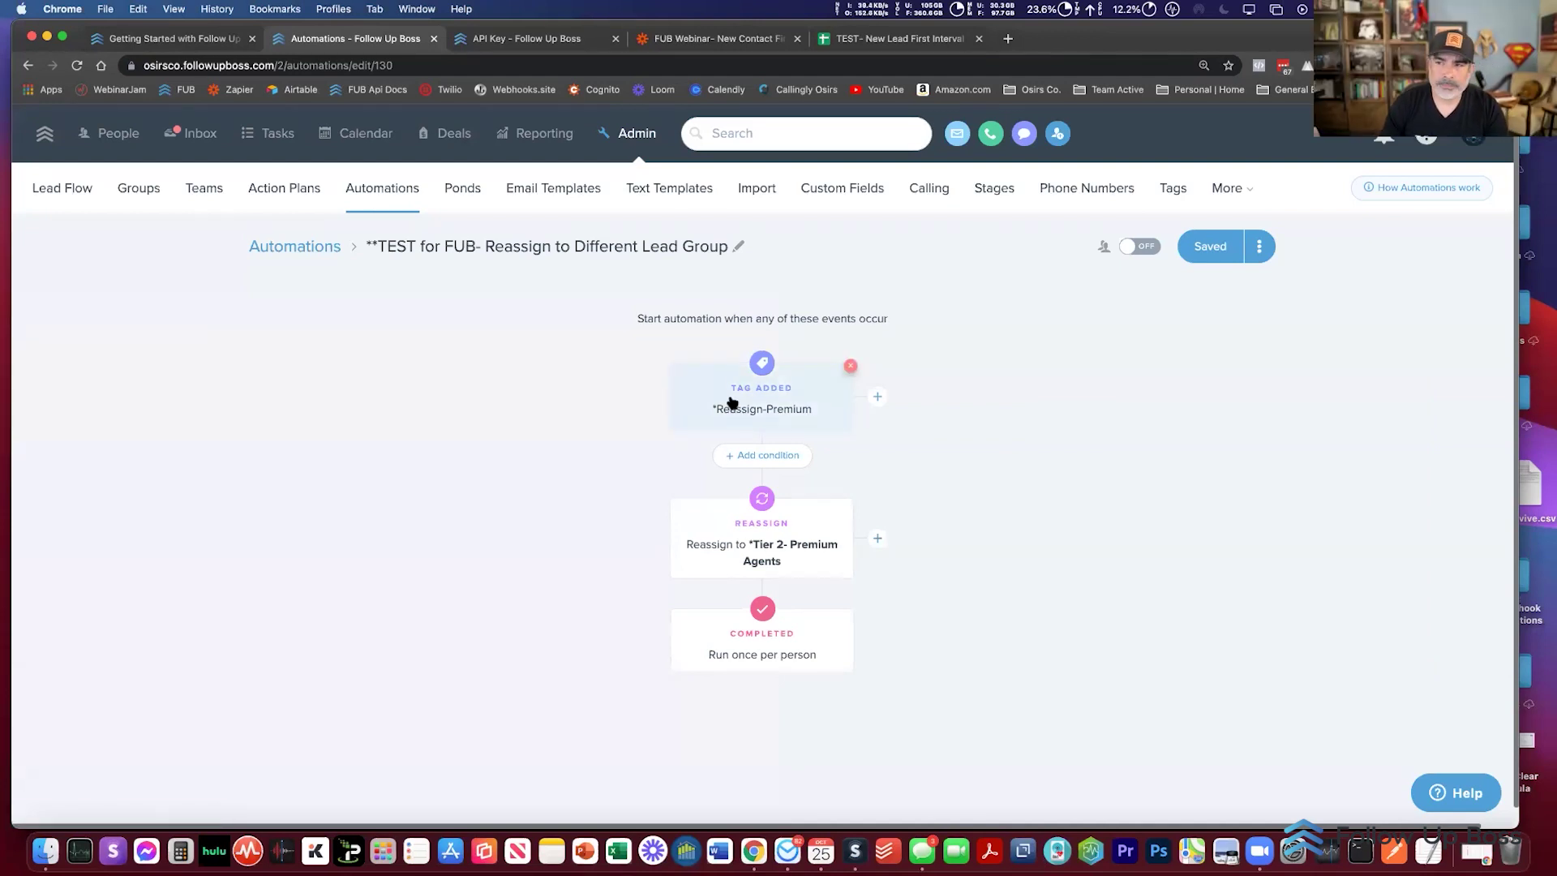
left_click(812, 547)
scroll(762, 653, "down", 5)
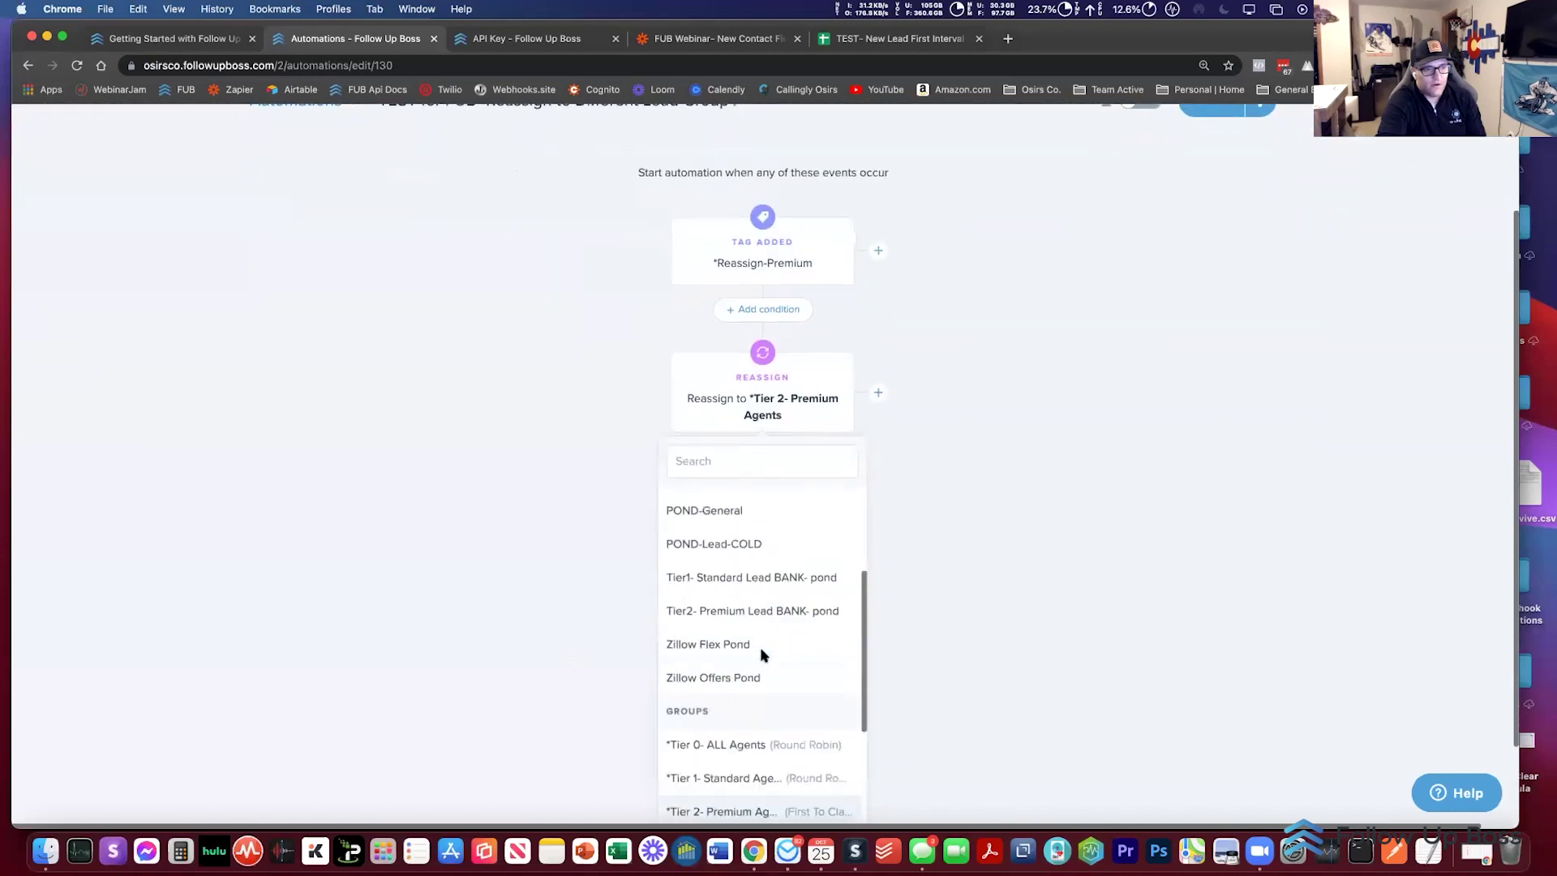
scroll(762, 655, "down", 5)
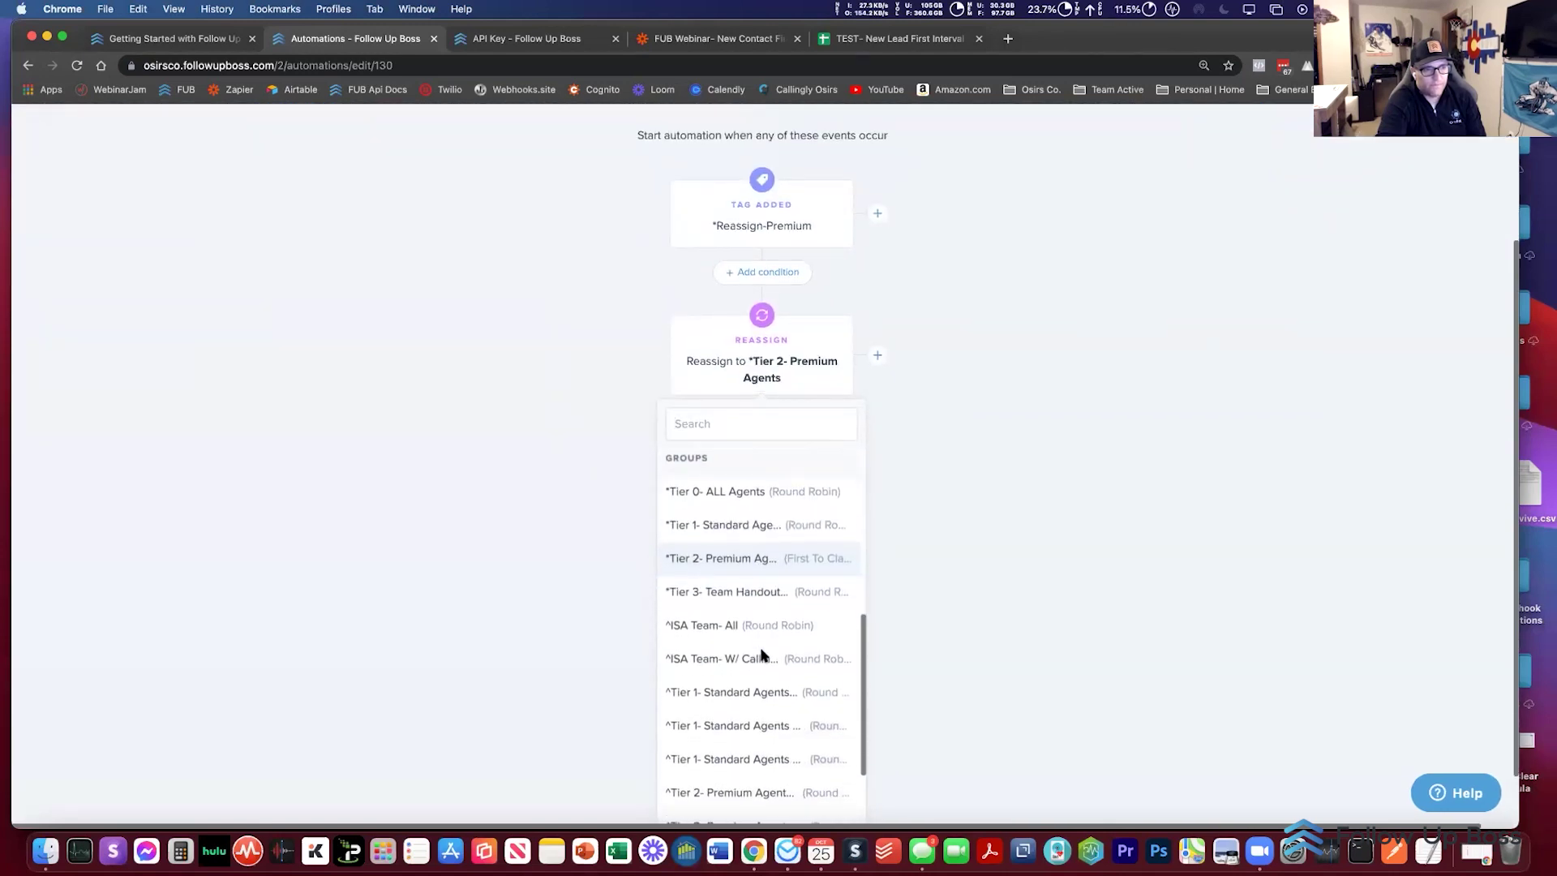
scroll(762, 655, "up", 3)
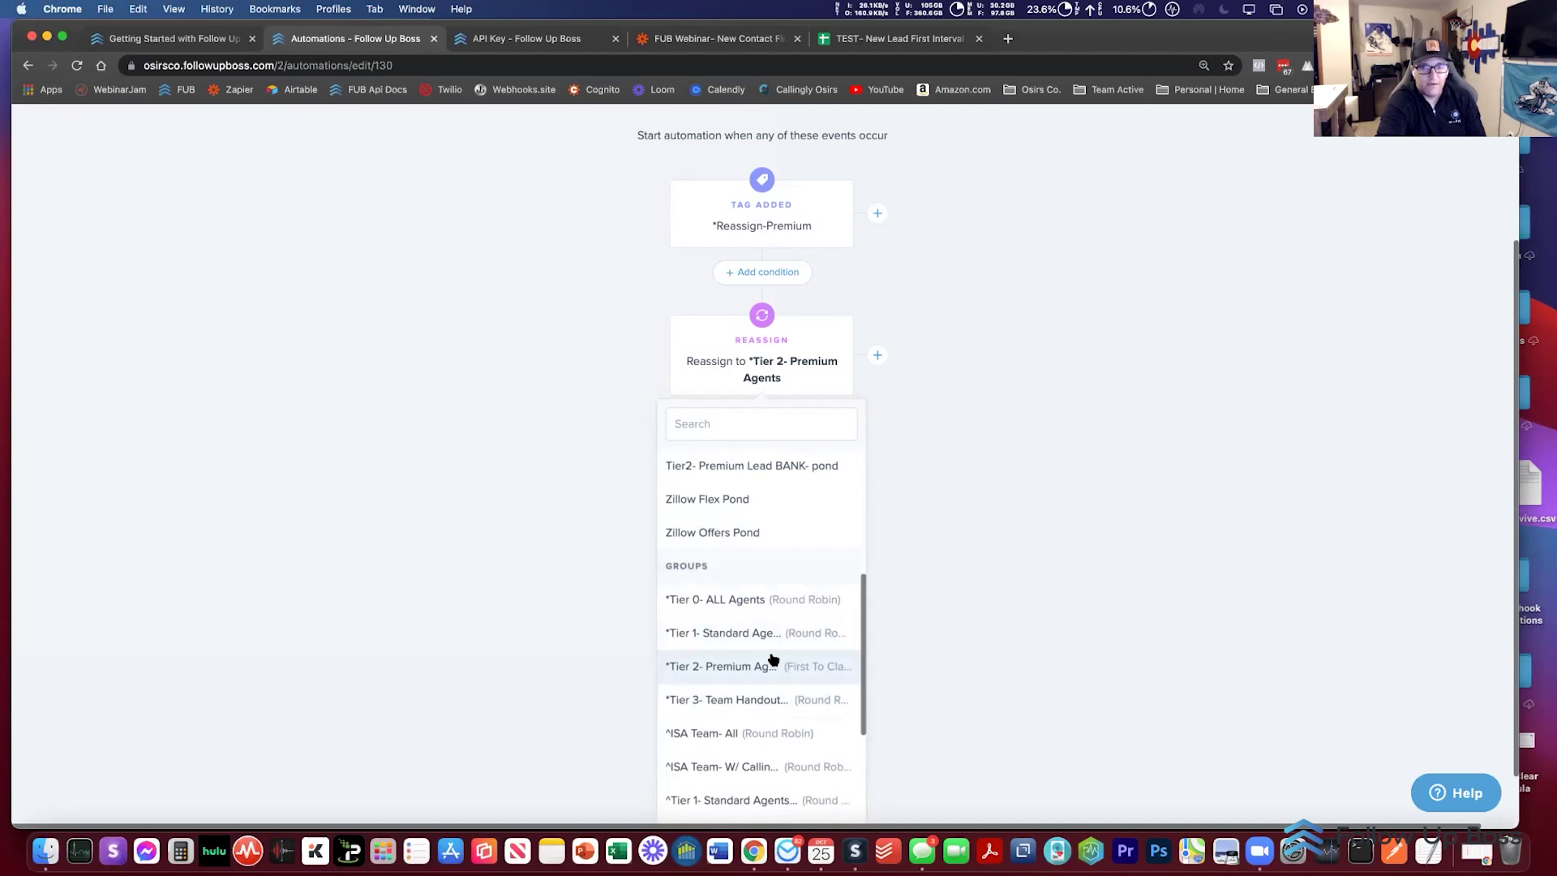
left_click(500, 541)
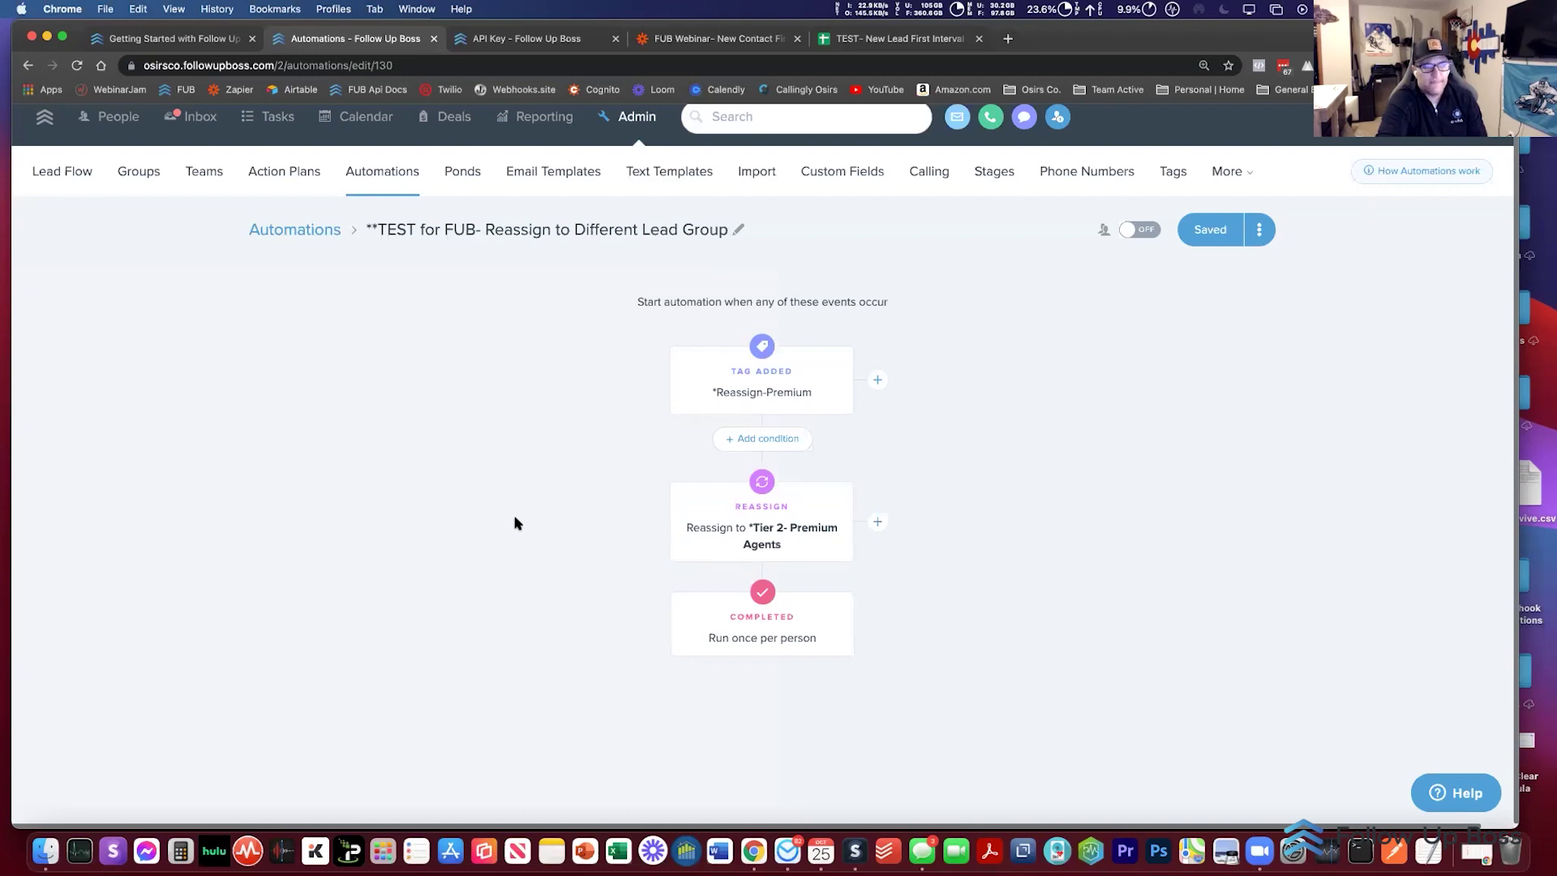
Step: Return to Zapier, close step 11 and open the zap FUB Webinar- Daily Text/Email/Slack for Lead Report
left_click(740, 42)
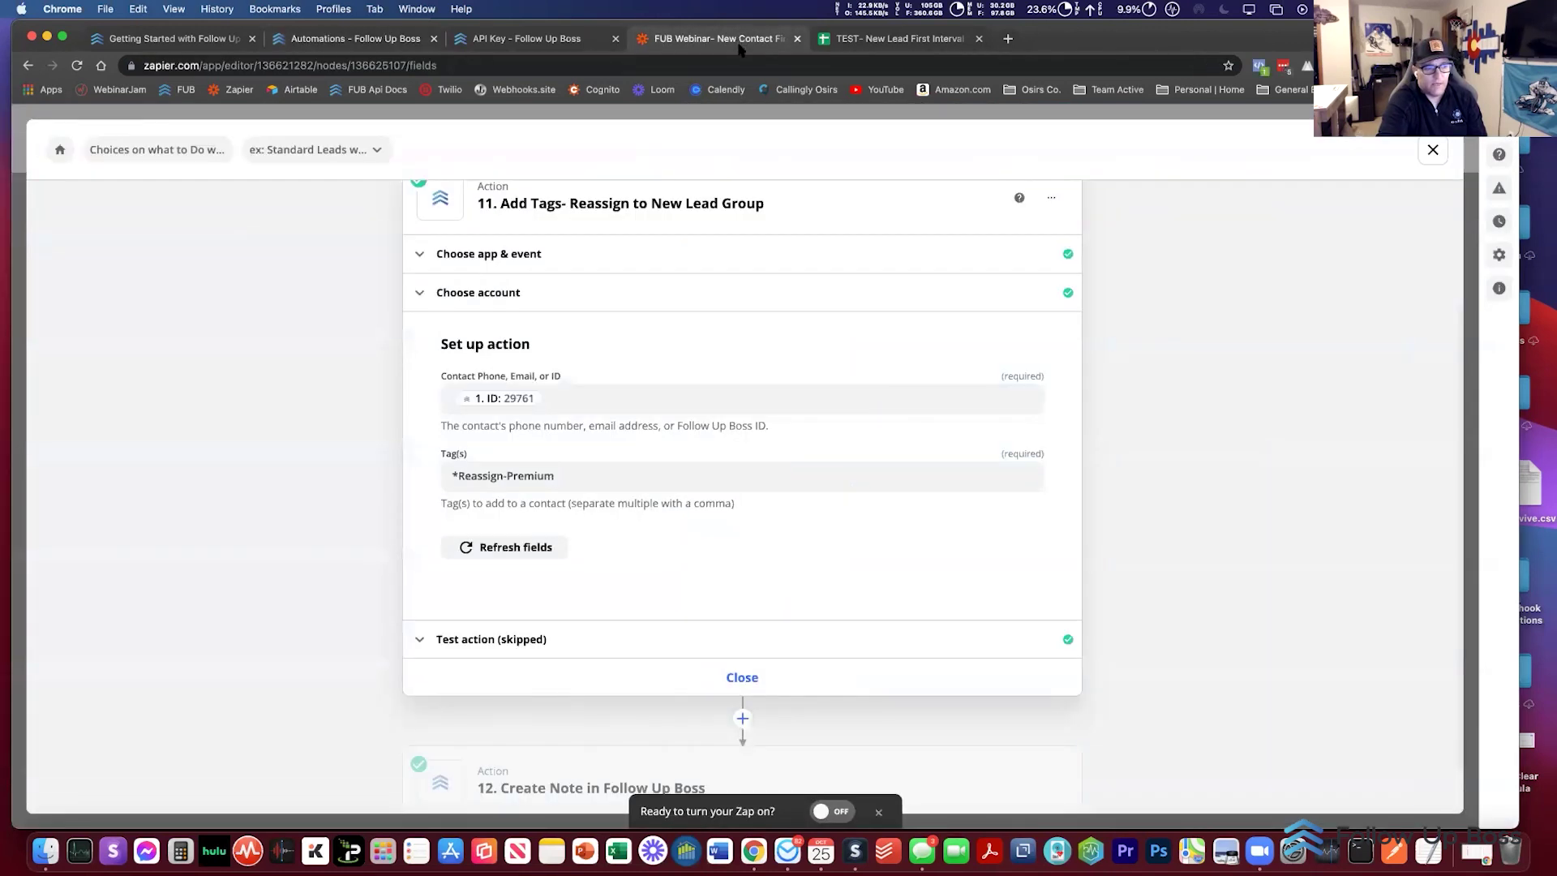
scroll(533, 365, "down", 1)
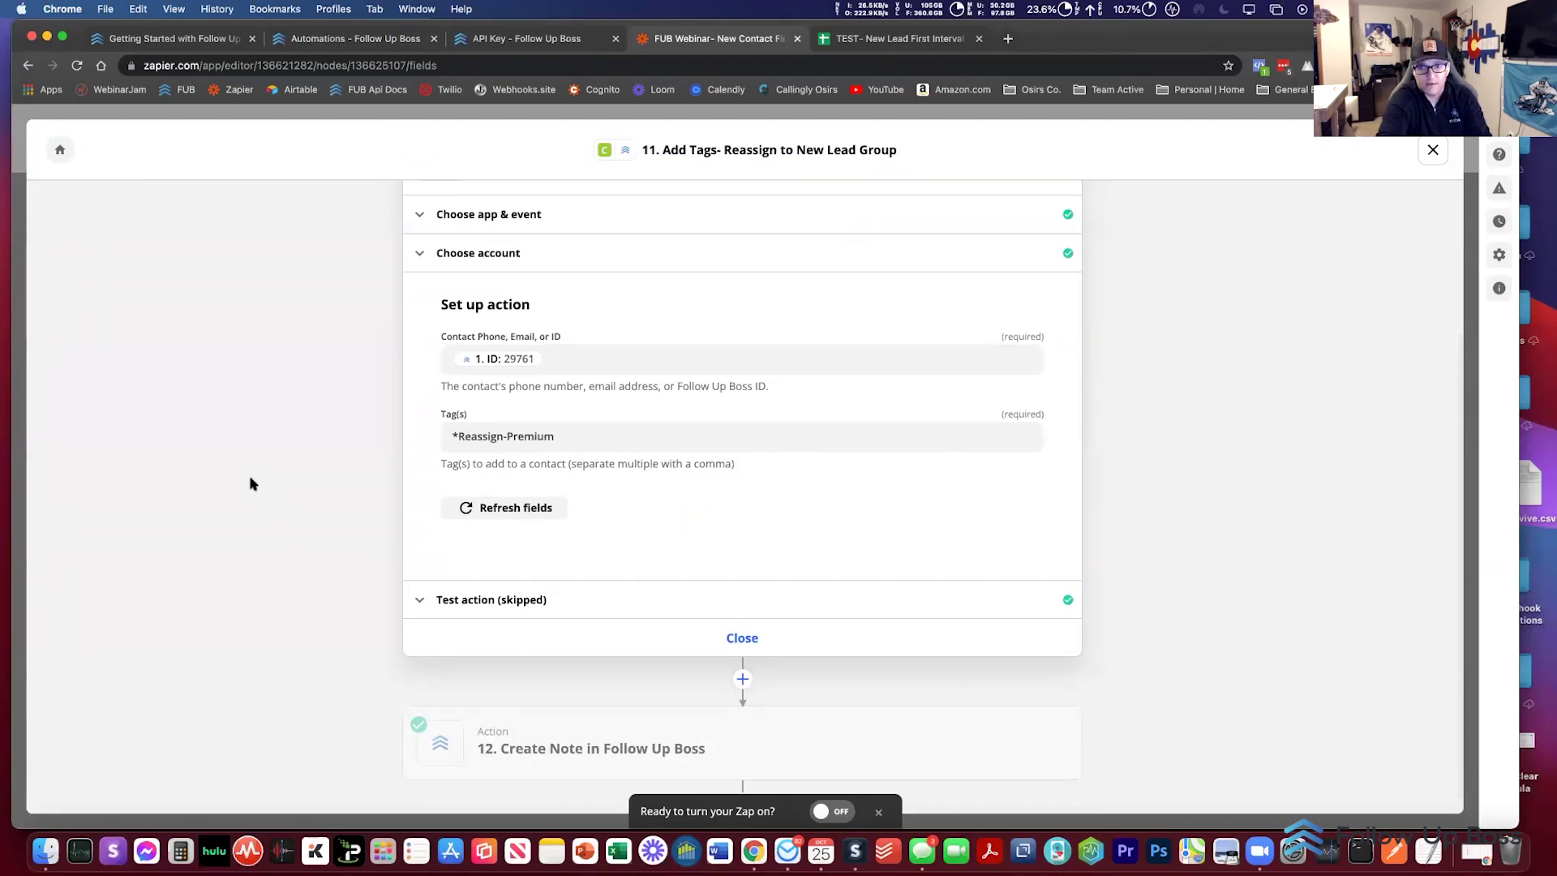
scroll(251, 484, "up", 1)
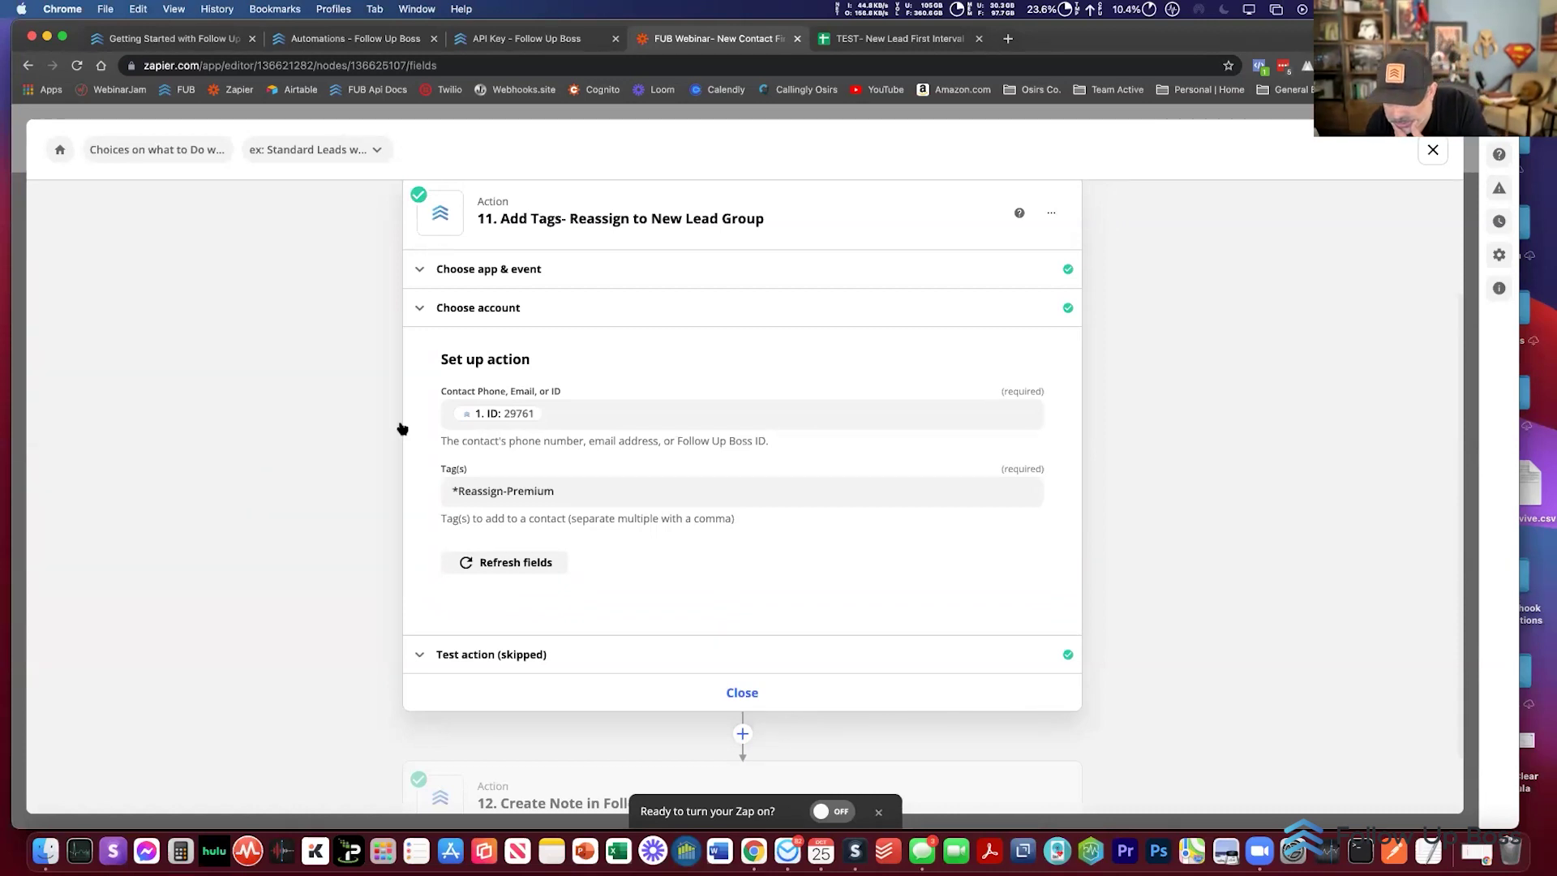
left_click(1433, 150)
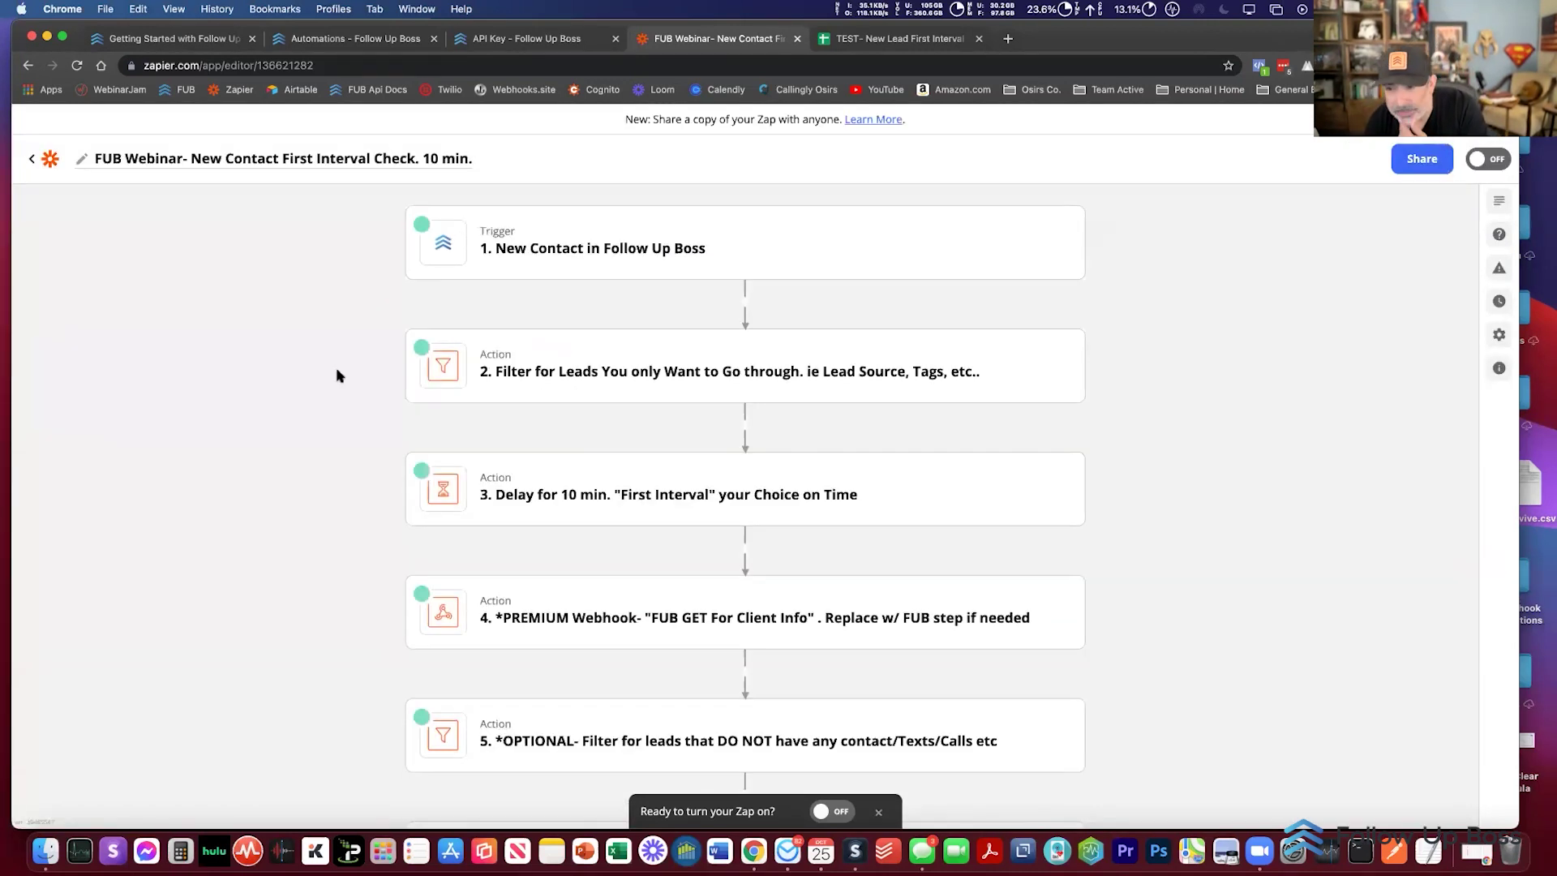
left_click(48, 160)
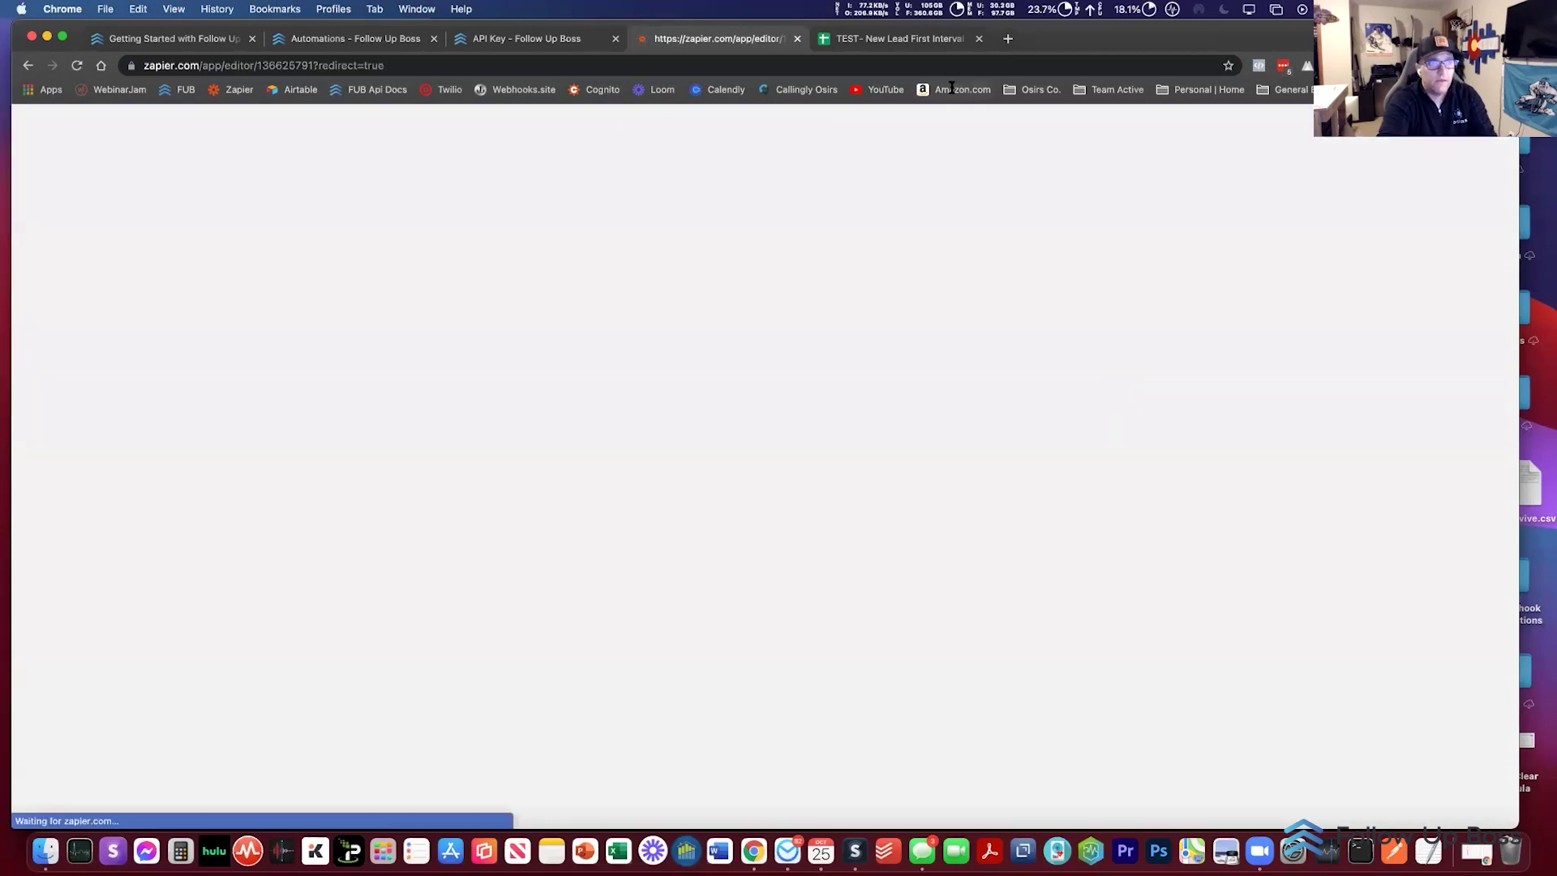
Step: Switch to Google Sheets and review the TOTALS section of the New Lead First Interval report
left_click(889, 45)
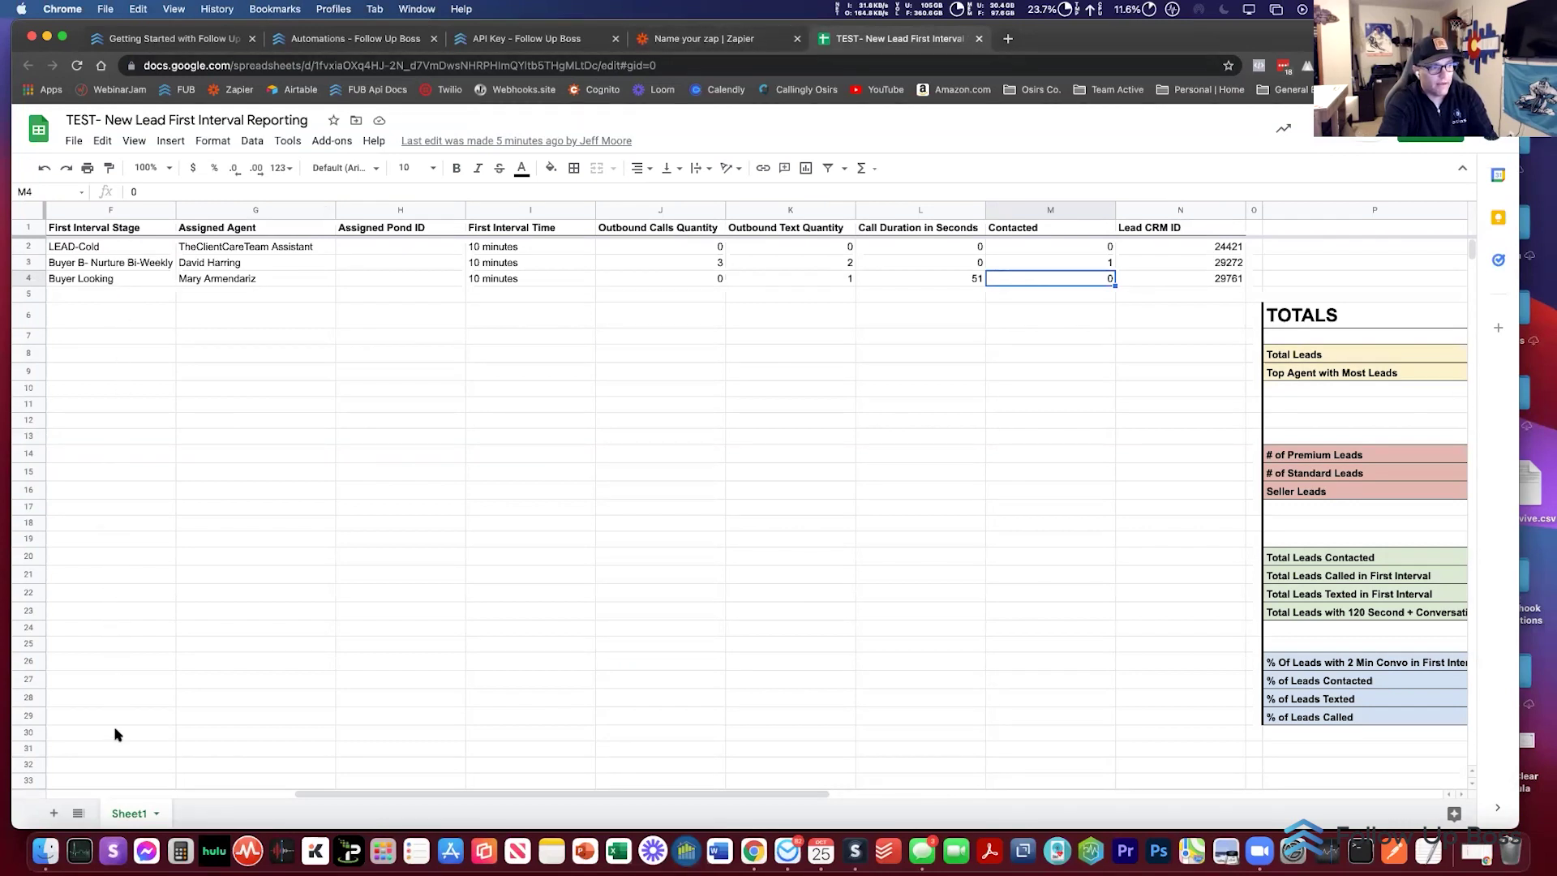
scroll(950, 667, "right", 3)
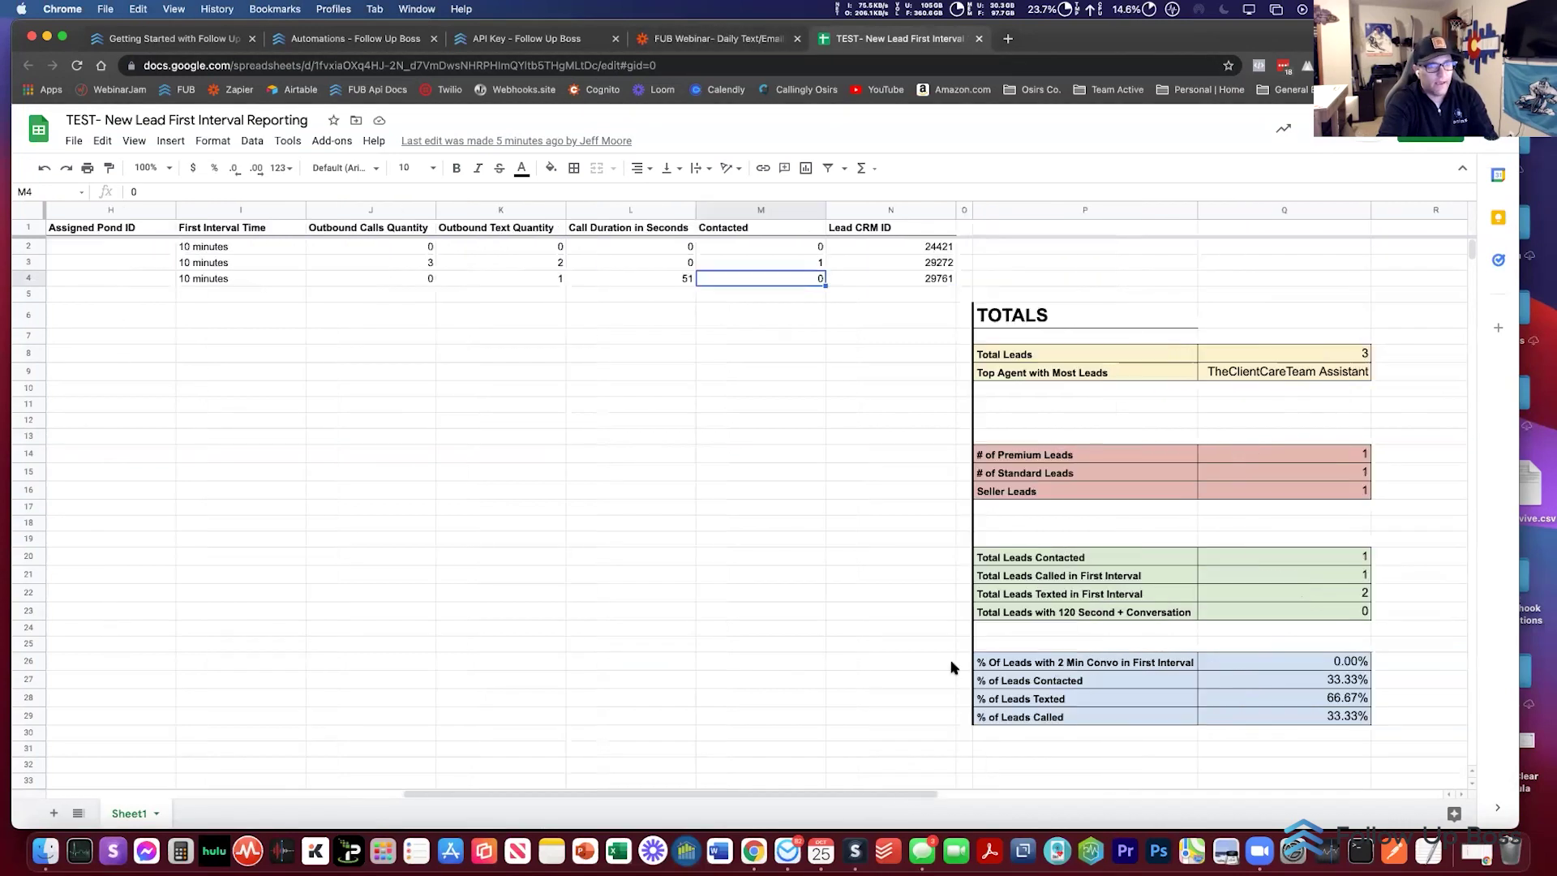
scroll(950, 666, "right", 1)
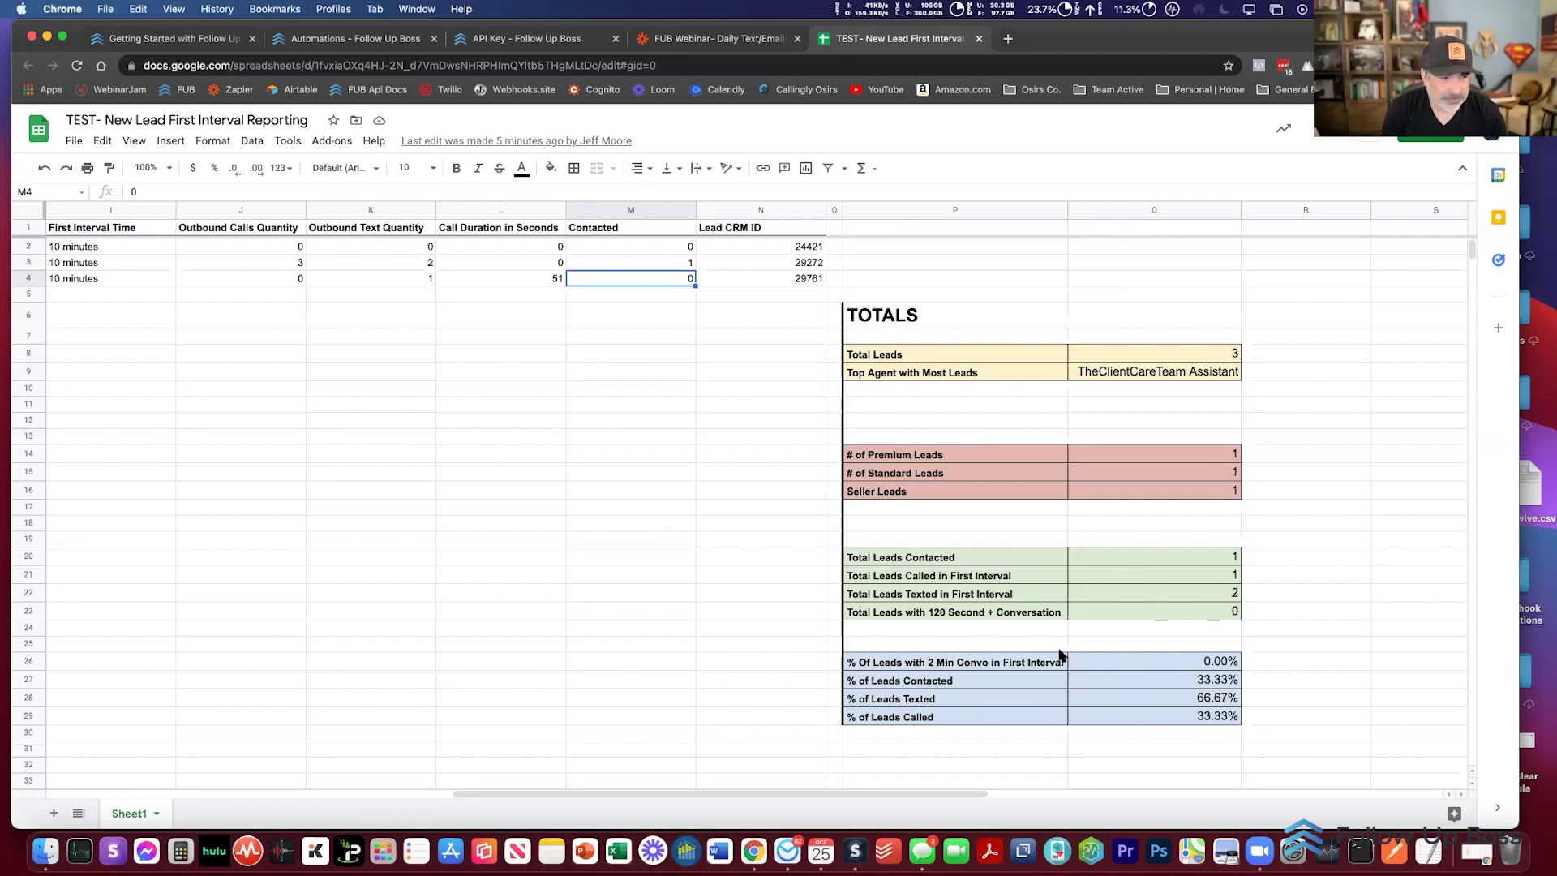
Step: Copy a link to the TOTALS range P6:Q29 and switch back to the daily lead report zap in Zapier
left_click(923, 315)
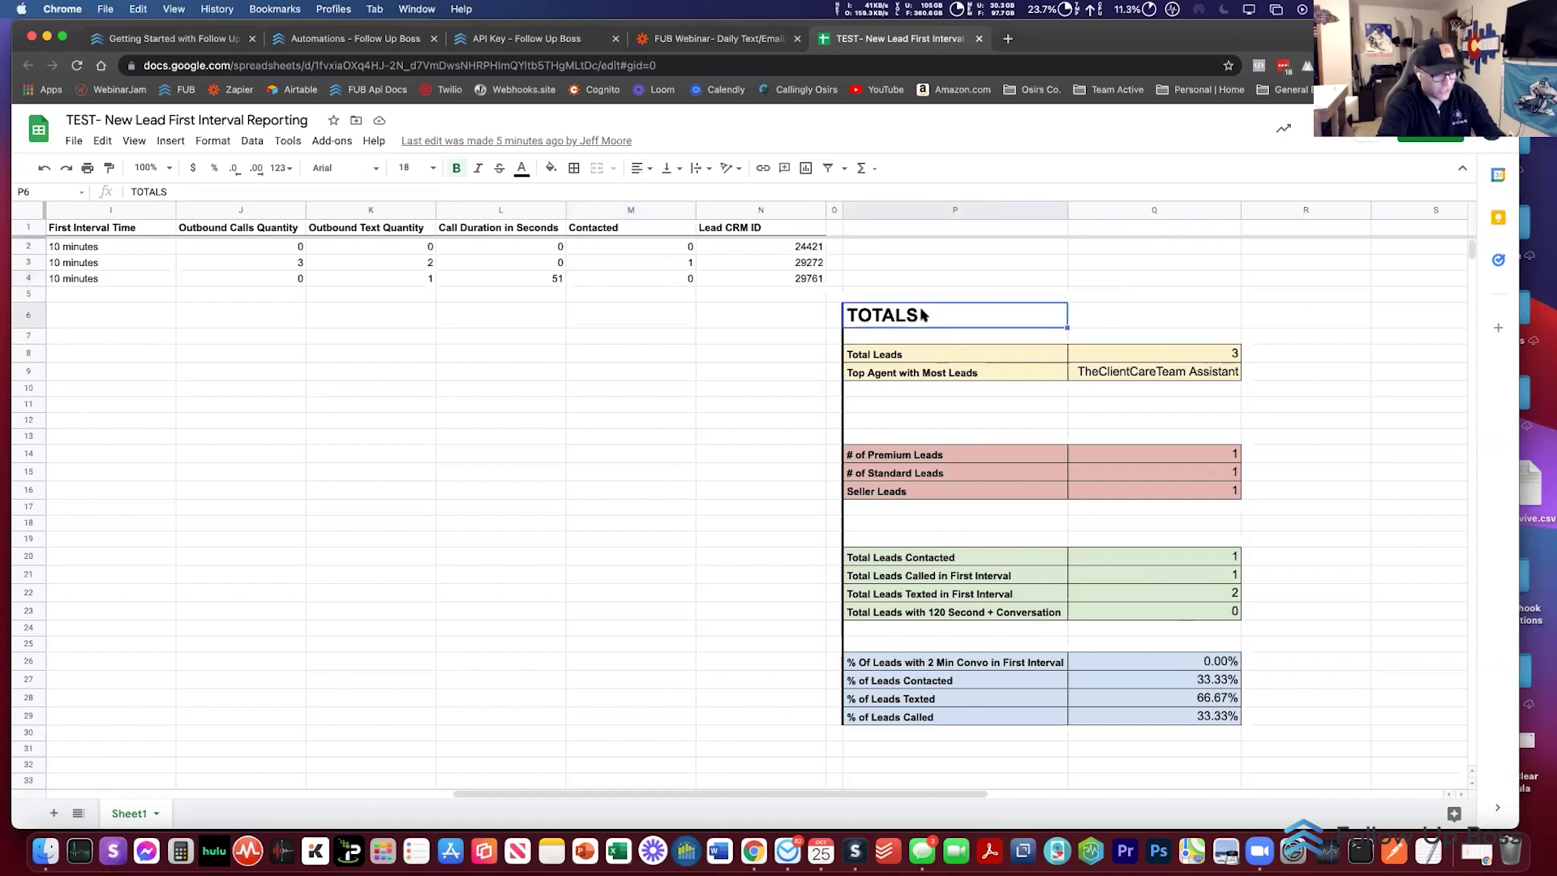
left_click_drag(922, 315, 1216, 717)
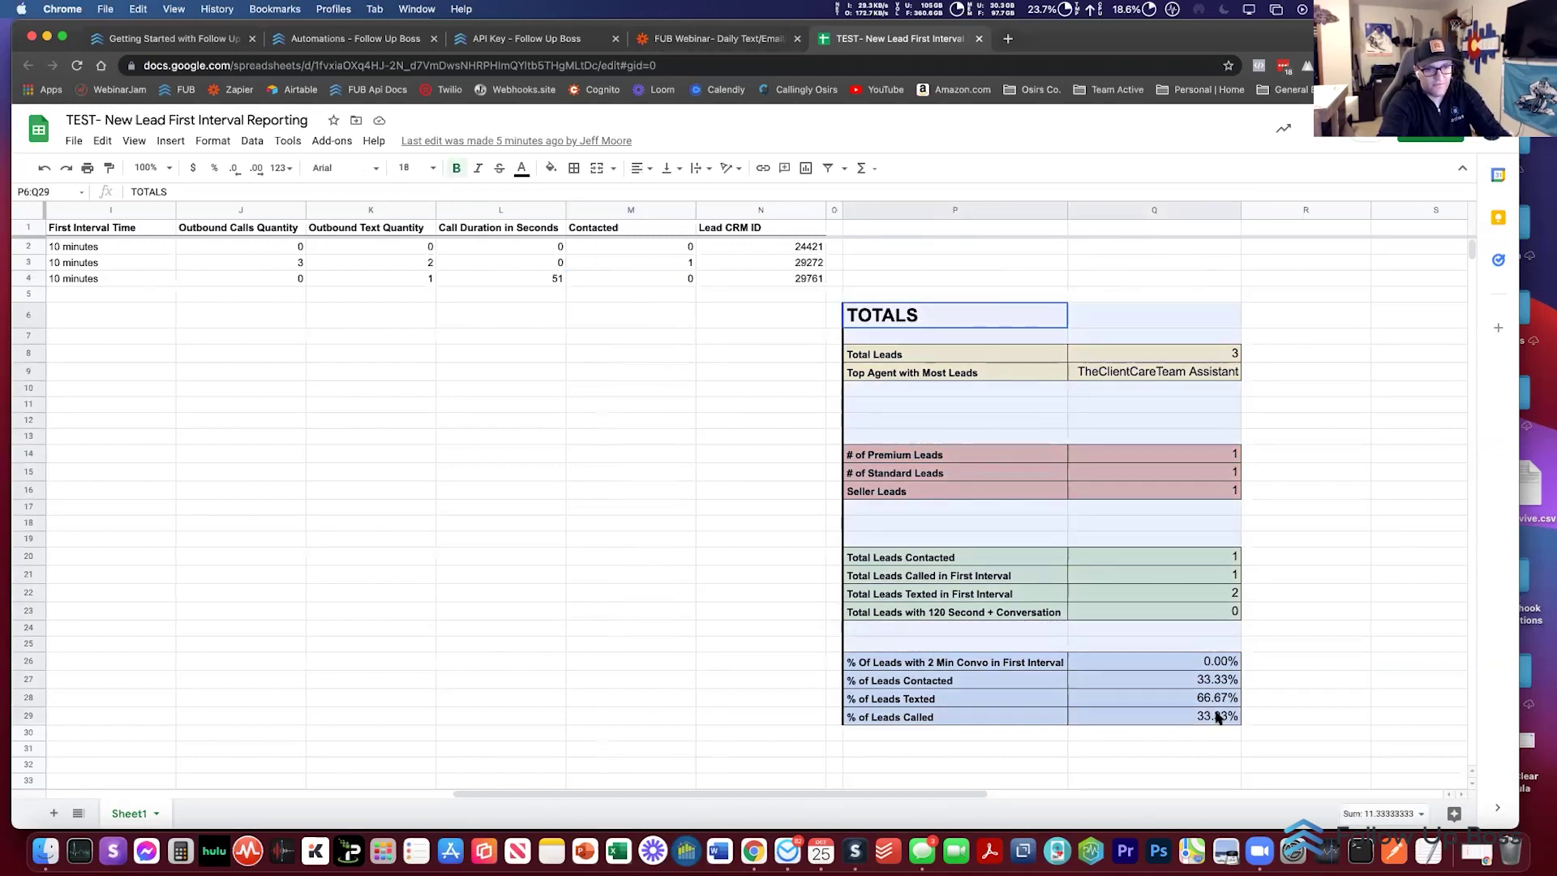
right_click(1150, 674)
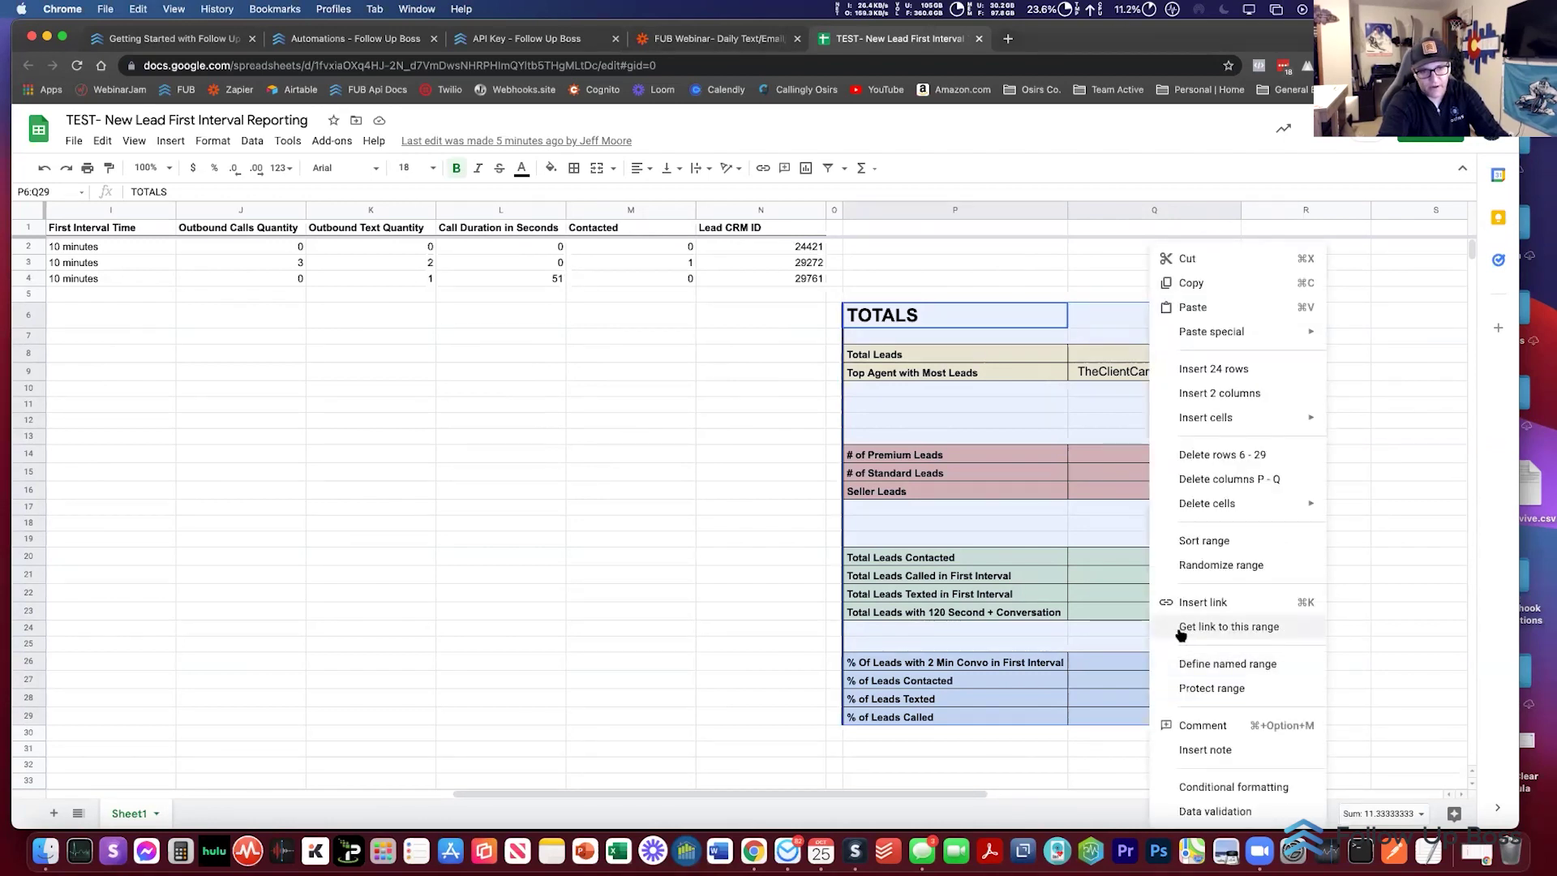
left_click(1261, 630)
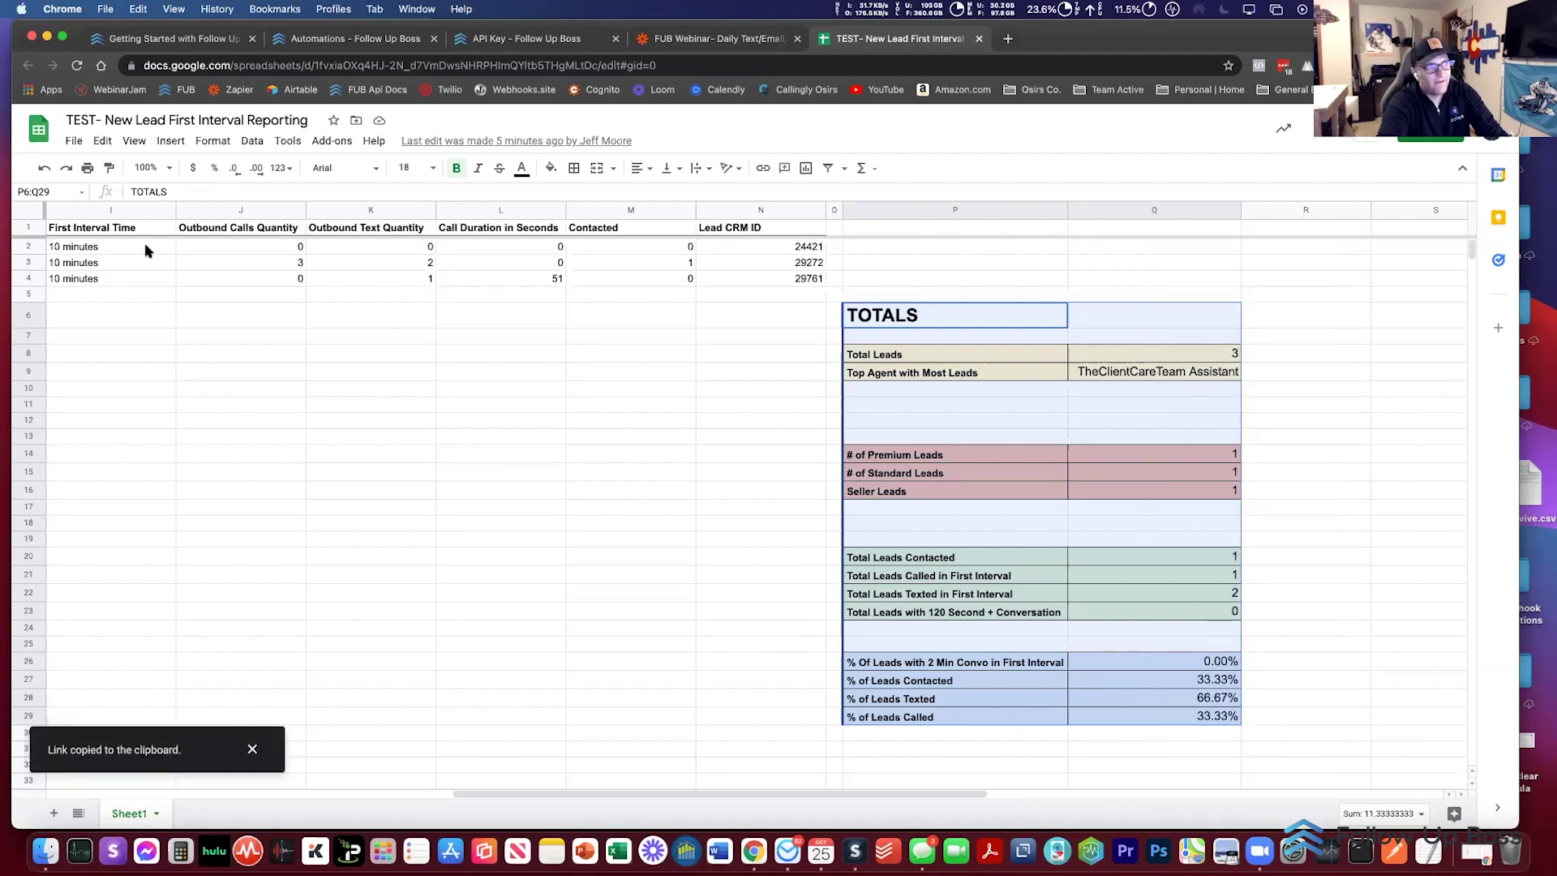
left_click(721, 42)
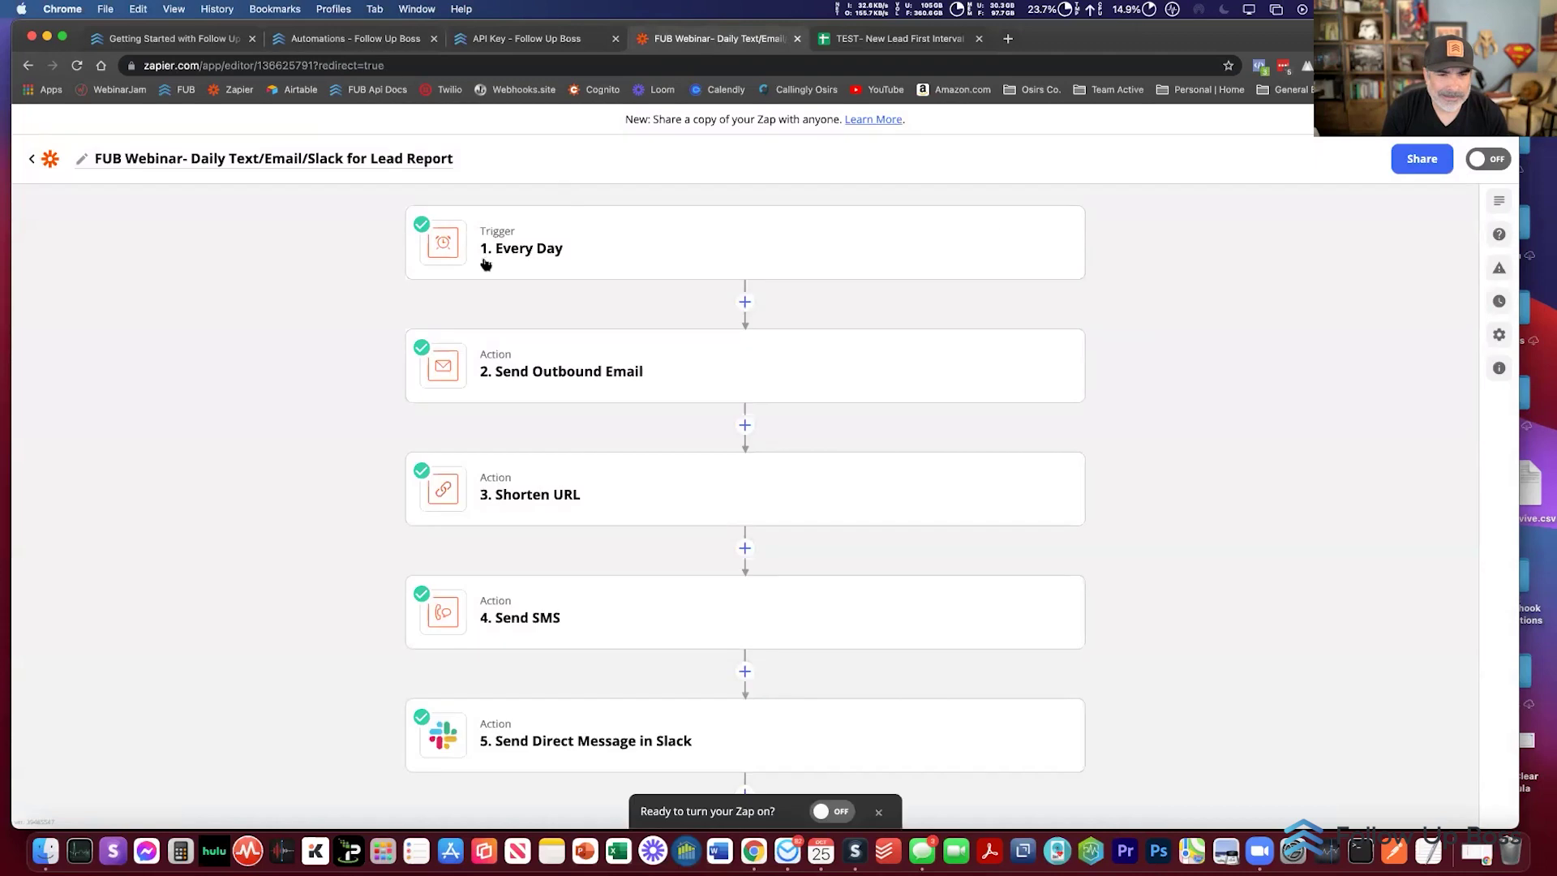
Step: Open the Every Day trigger and examine its app and event choice and its weekend and time-of-day settings
left_click(504, 251)
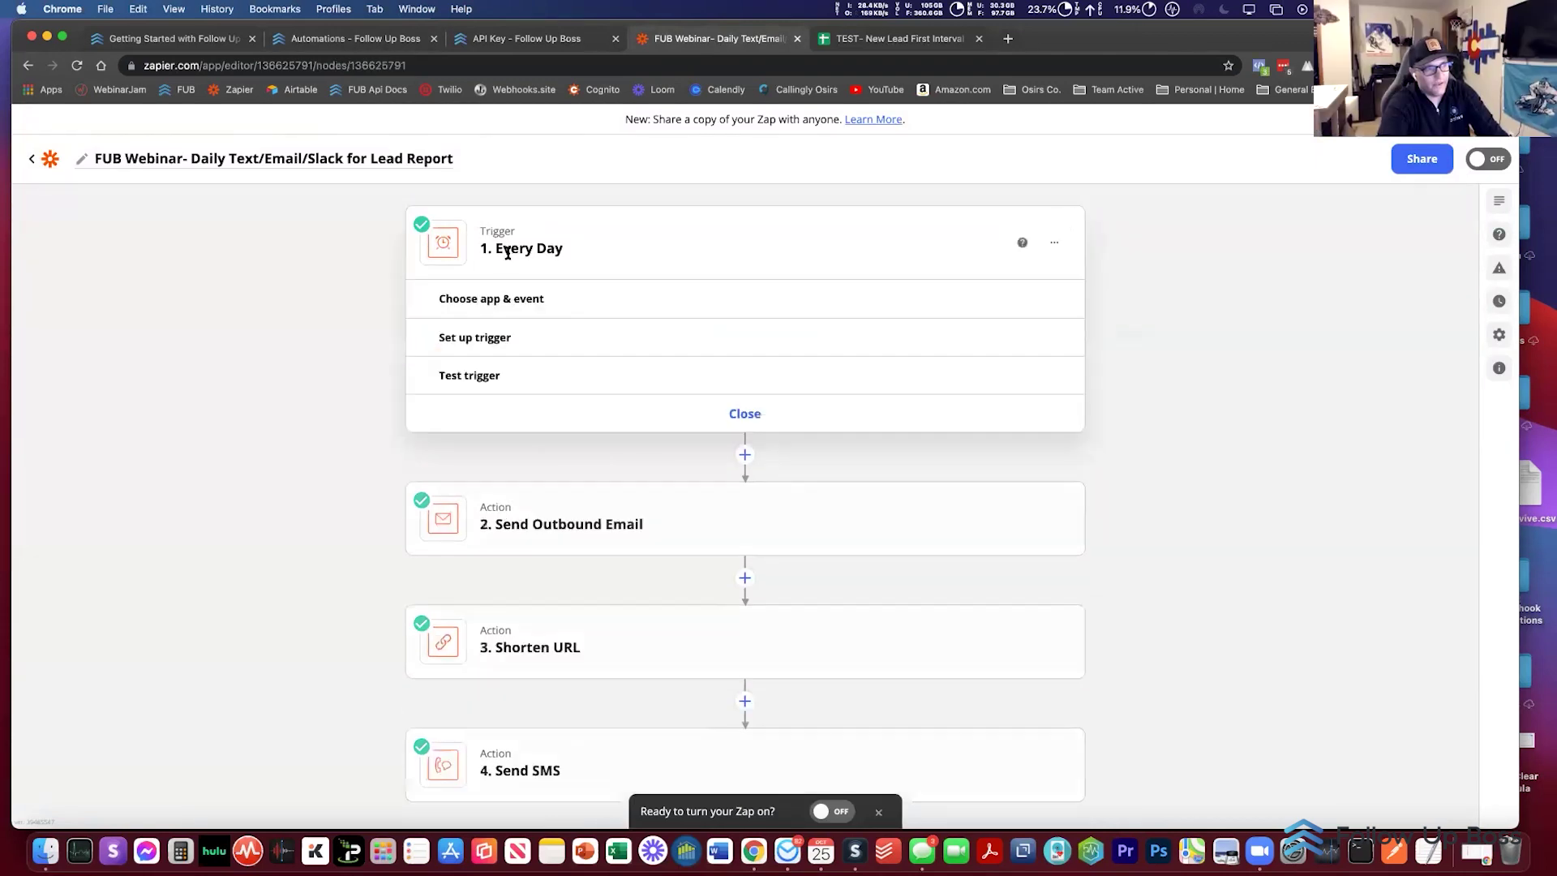
left_click(503, 302)
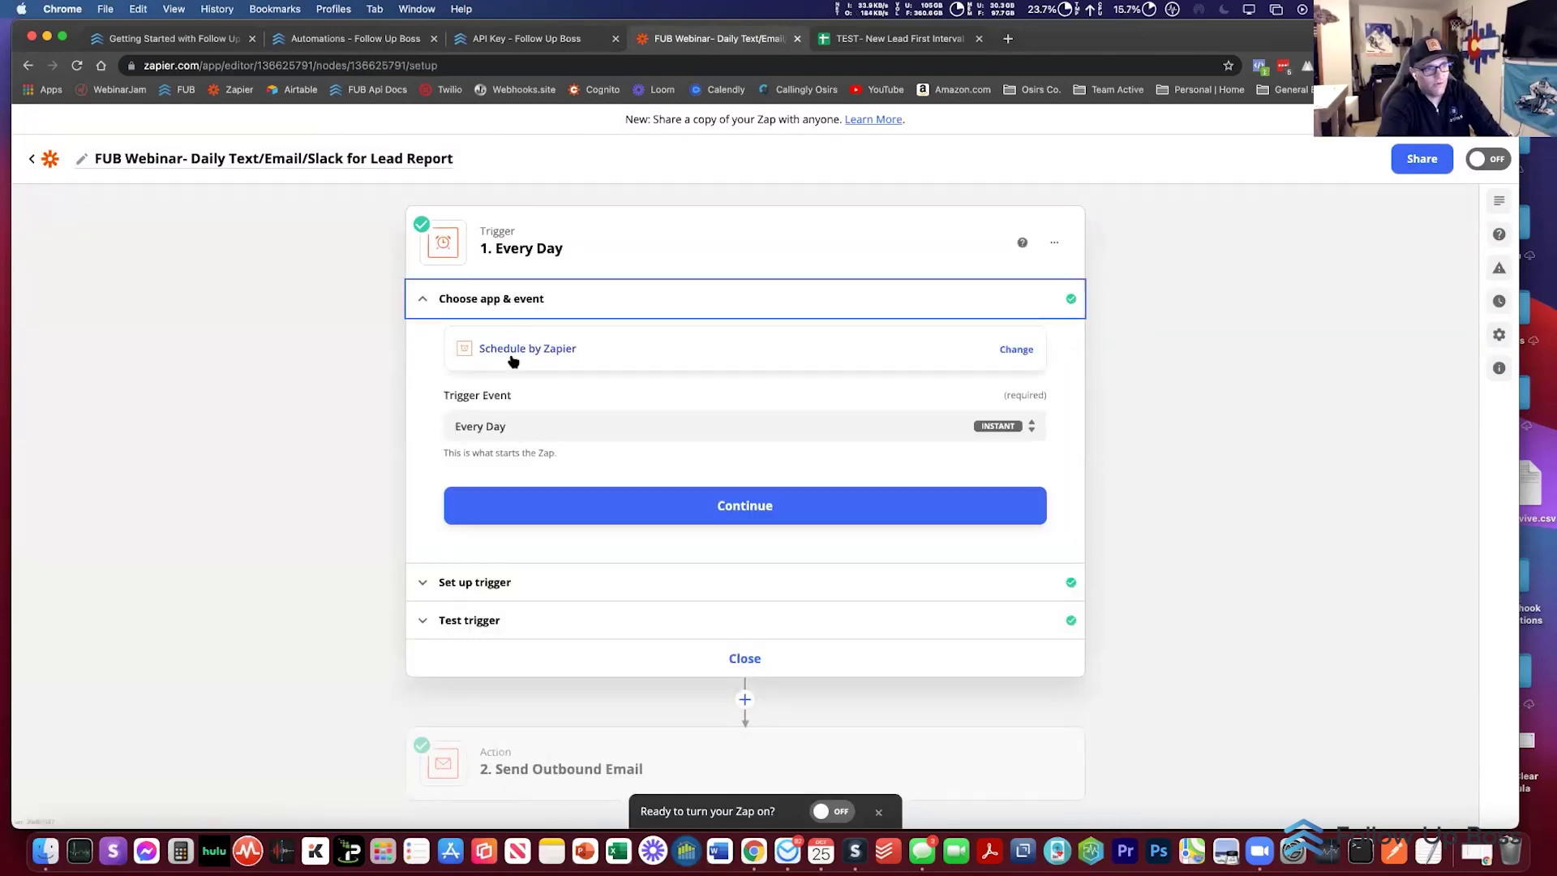
left_click(514, 590)
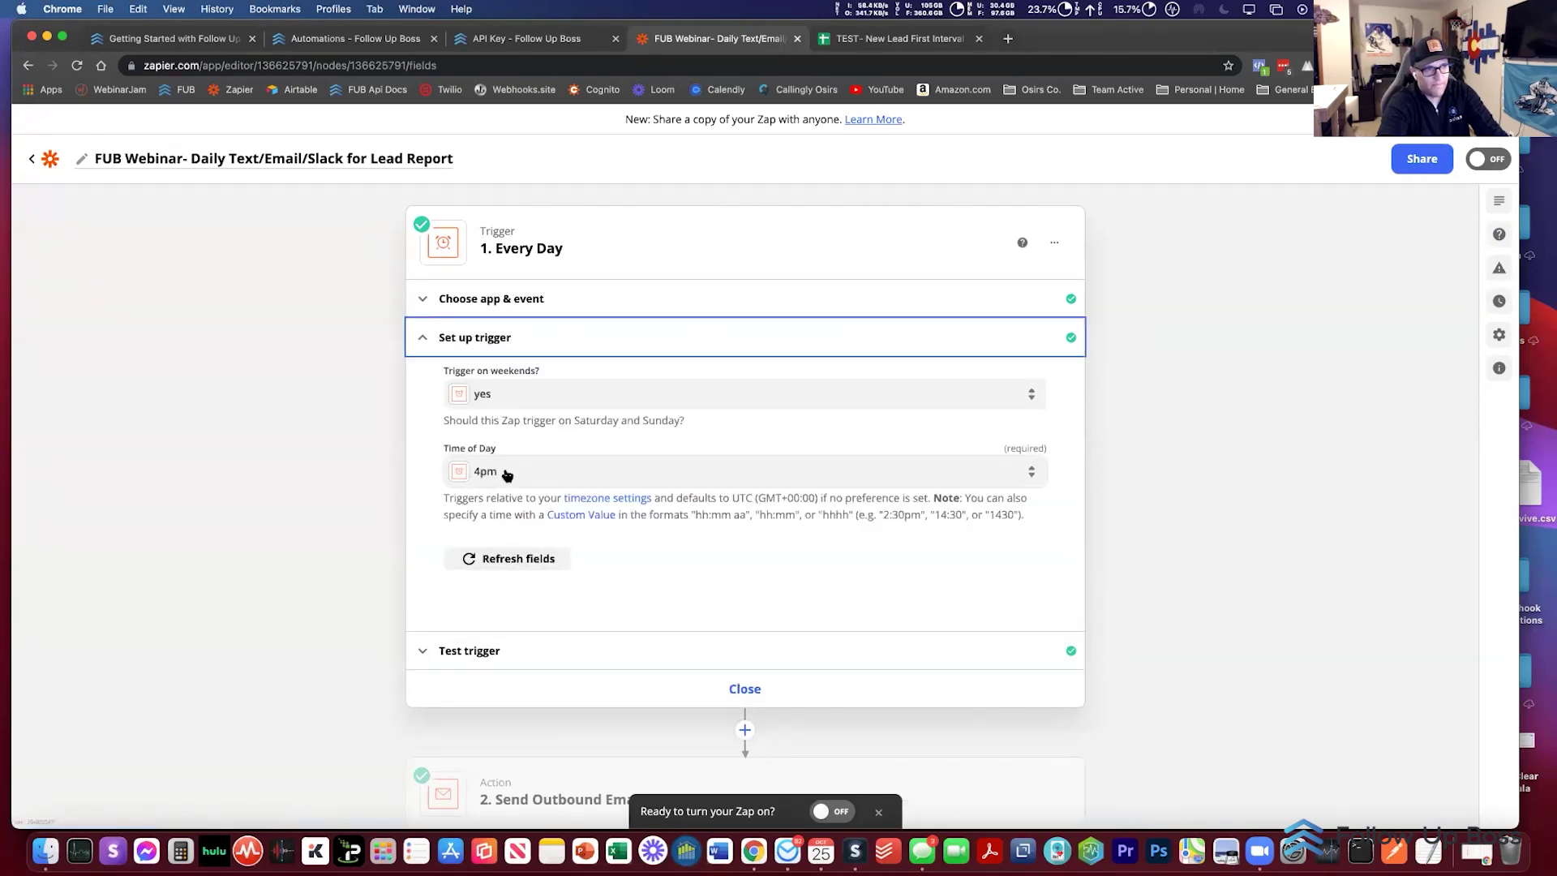
scroll(361, 487, "down", 2)
scroll(357, 487, "down", 3)
Step: Review the action setup of the Send Outbound Email step and of the Send SMS step
left_click(560, 486)
left_click(499, 322)
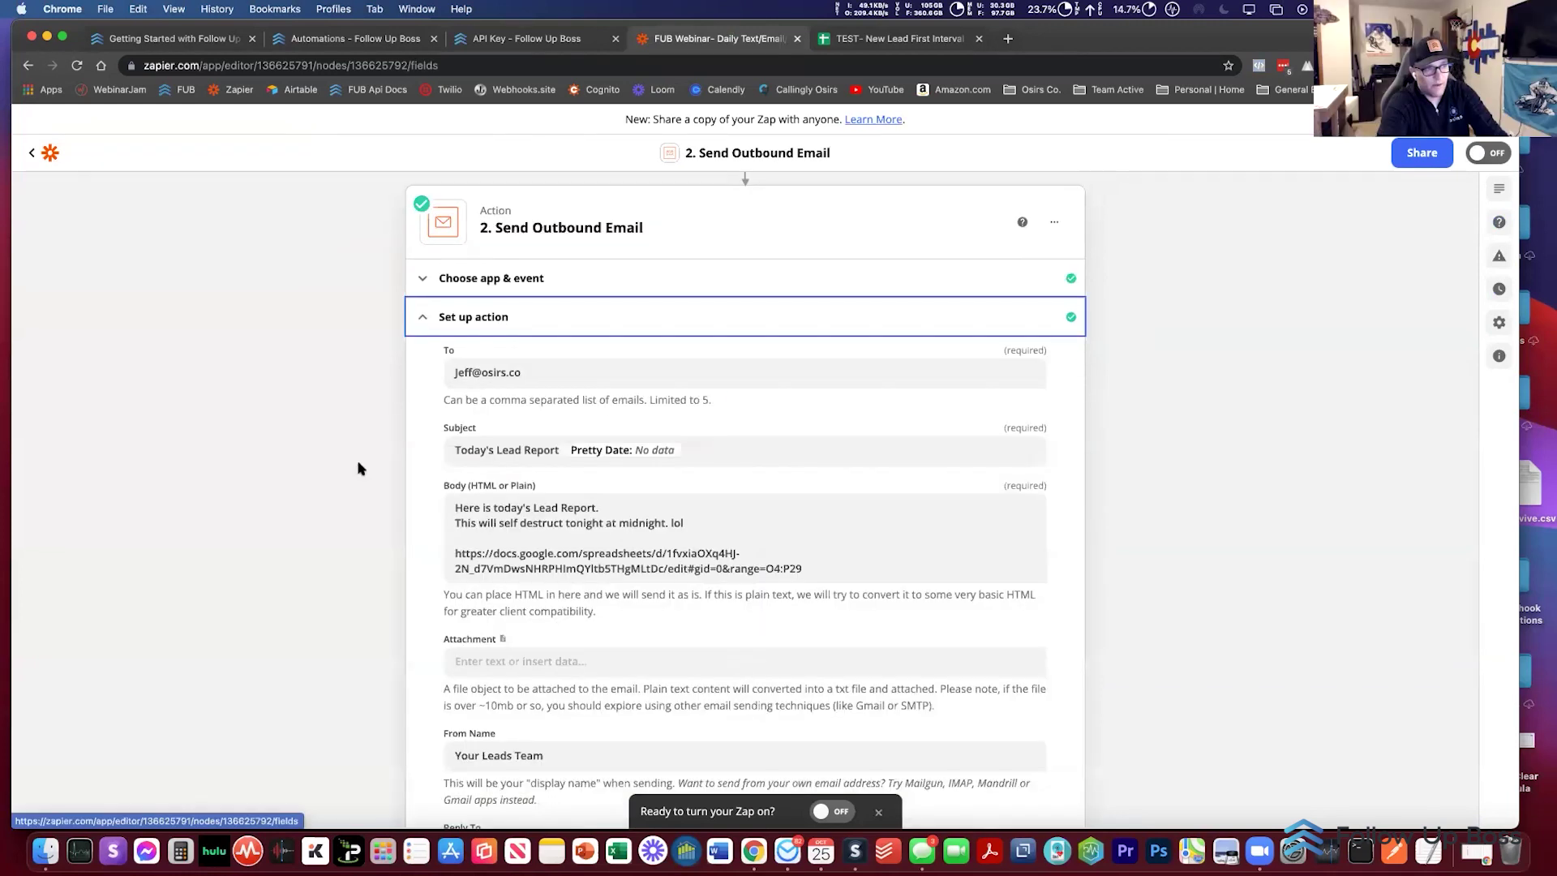
scroll(358, 465, "down", 2)
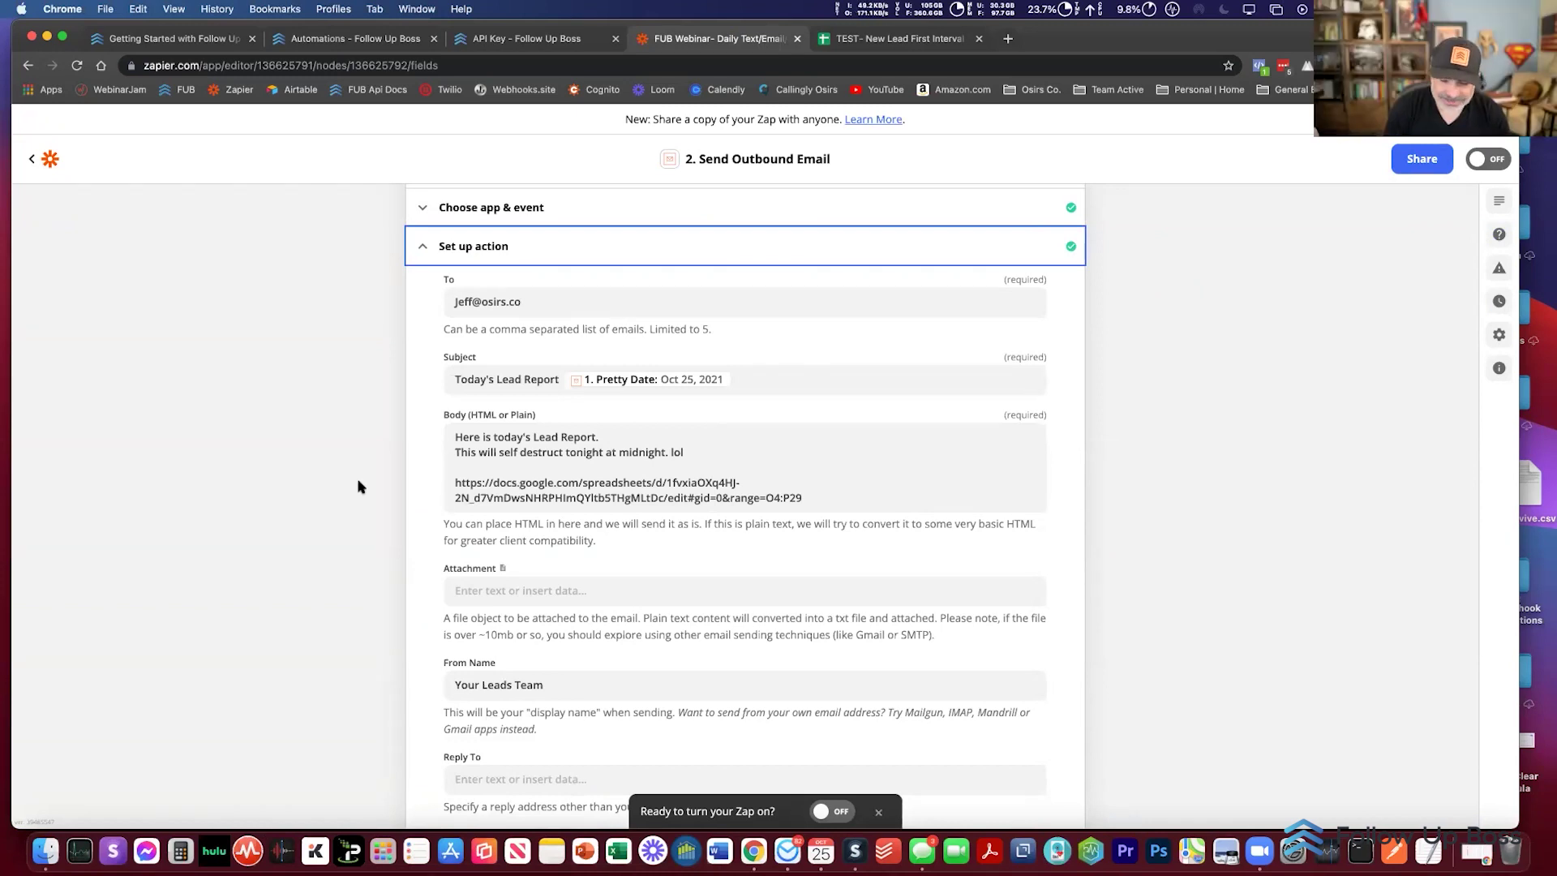
scroll(359, 487, "down", 10)
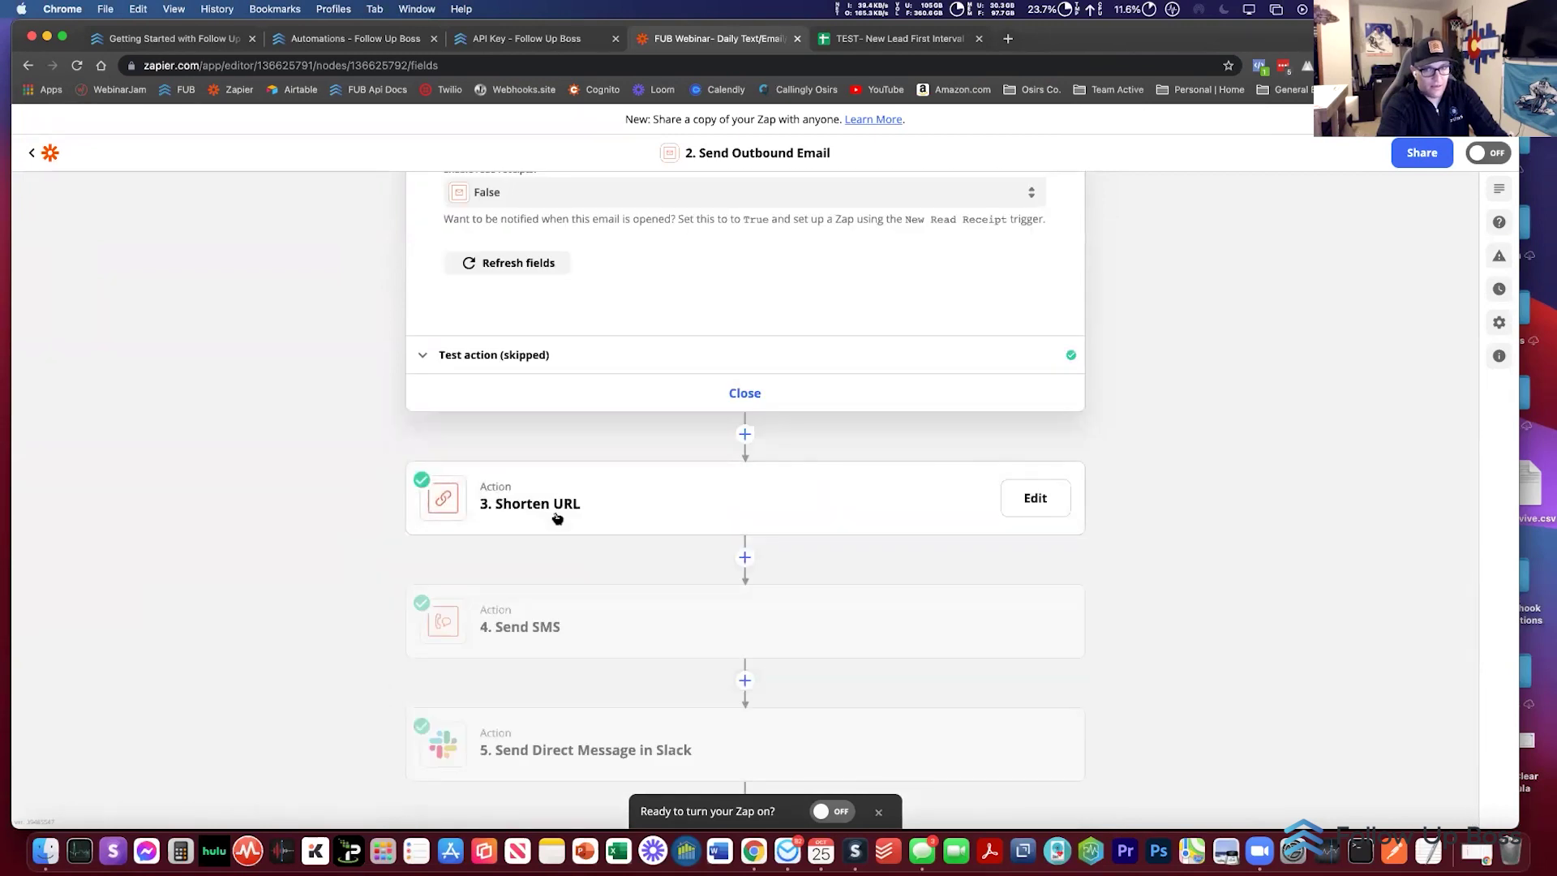
left_click(543, 633)
left_click(430, 562)
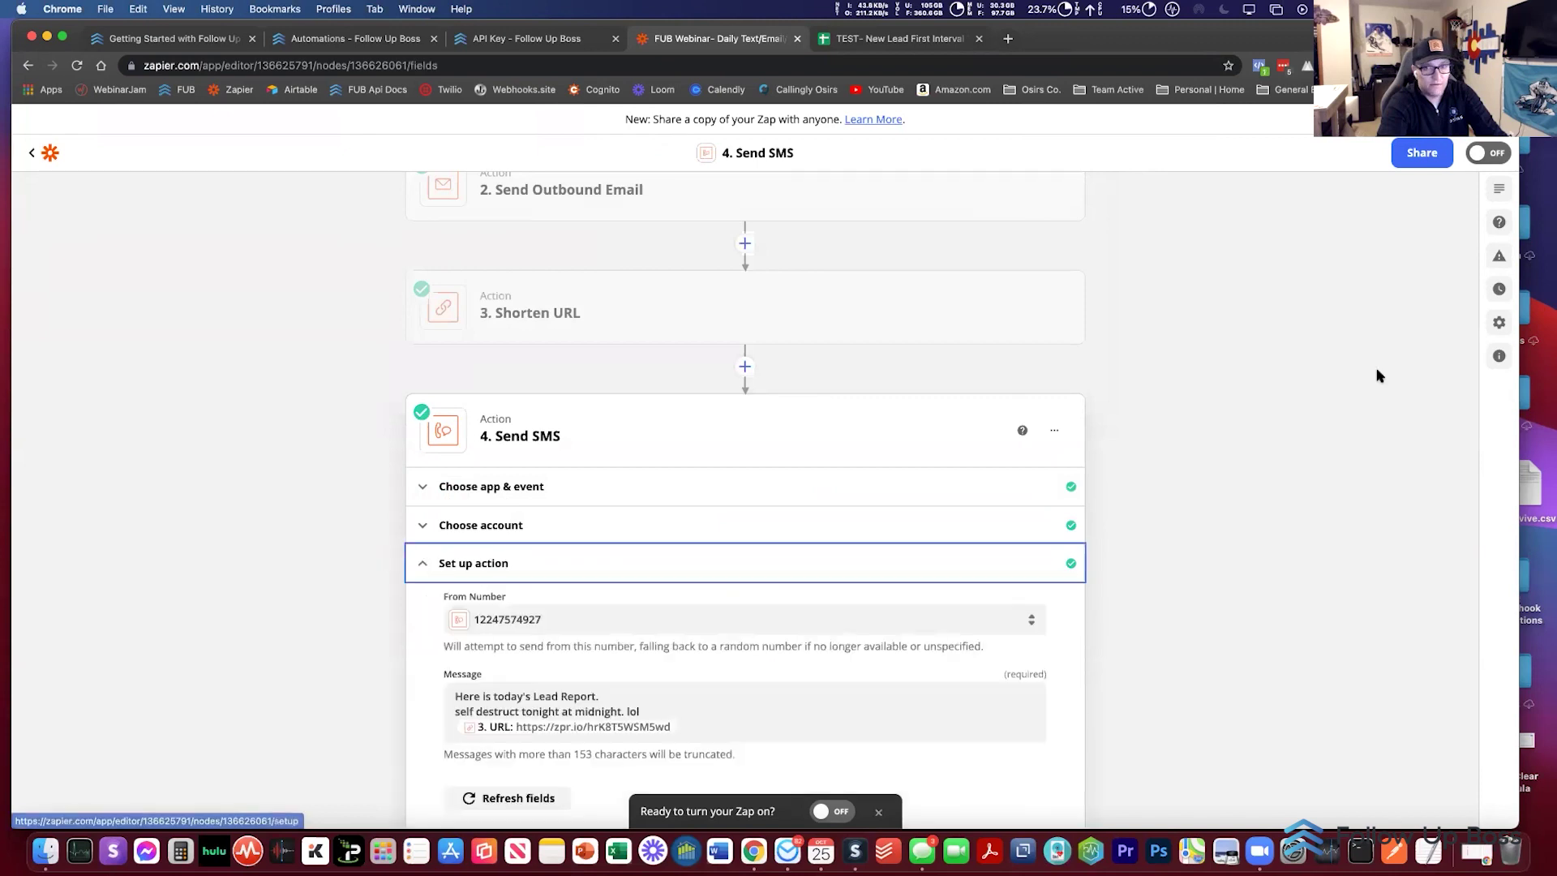
Step: Switch to Messages and open the shortened report link in the Lead Report text message
key("super+Tab")
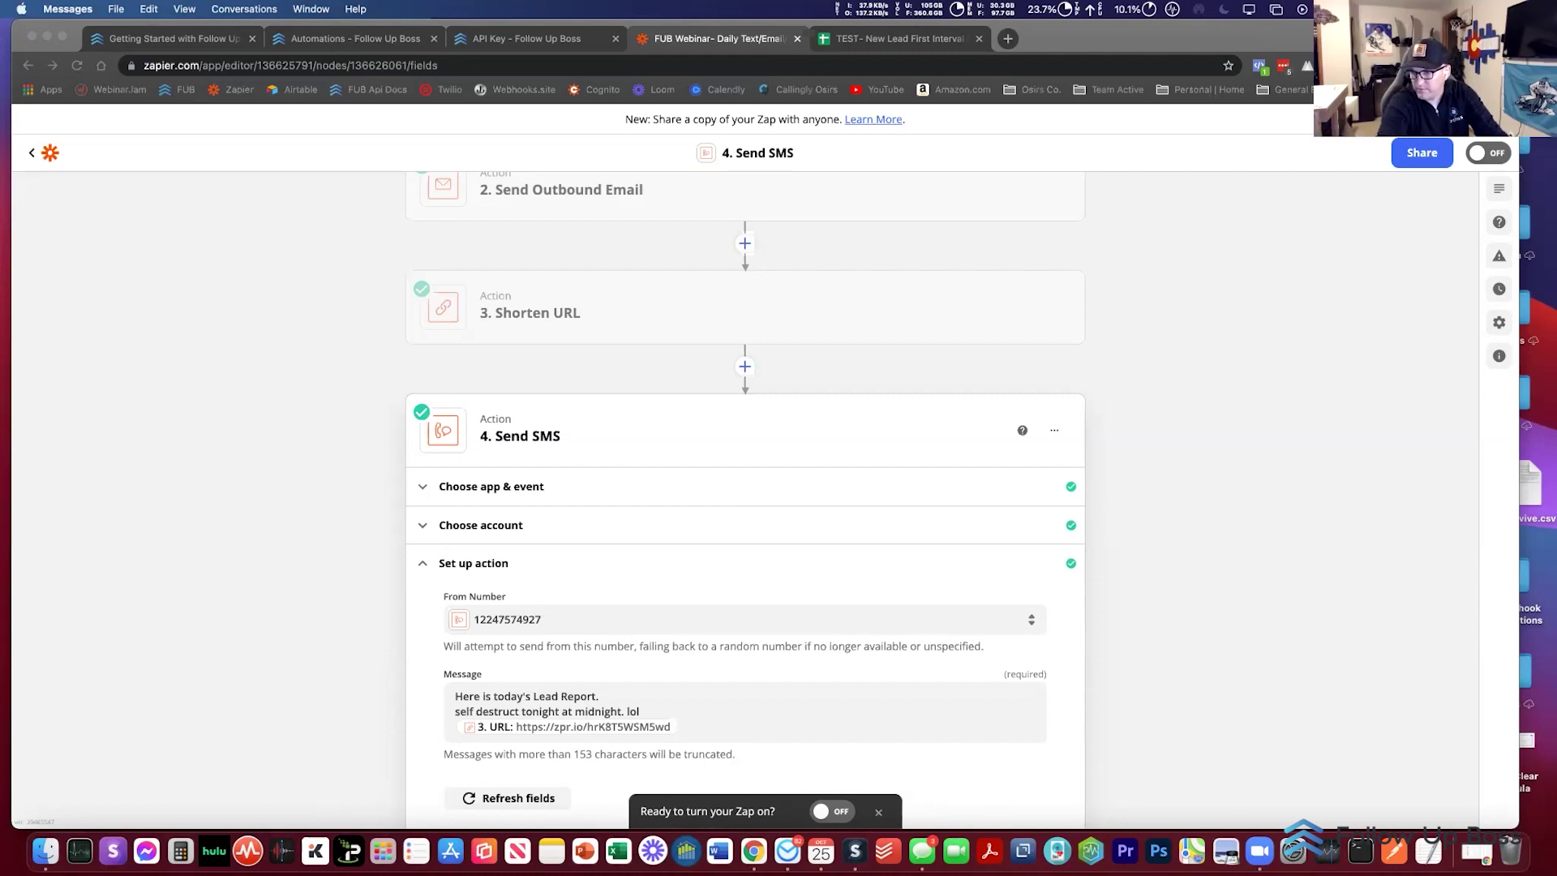
left_click_drag(720, 127, 696, 128)
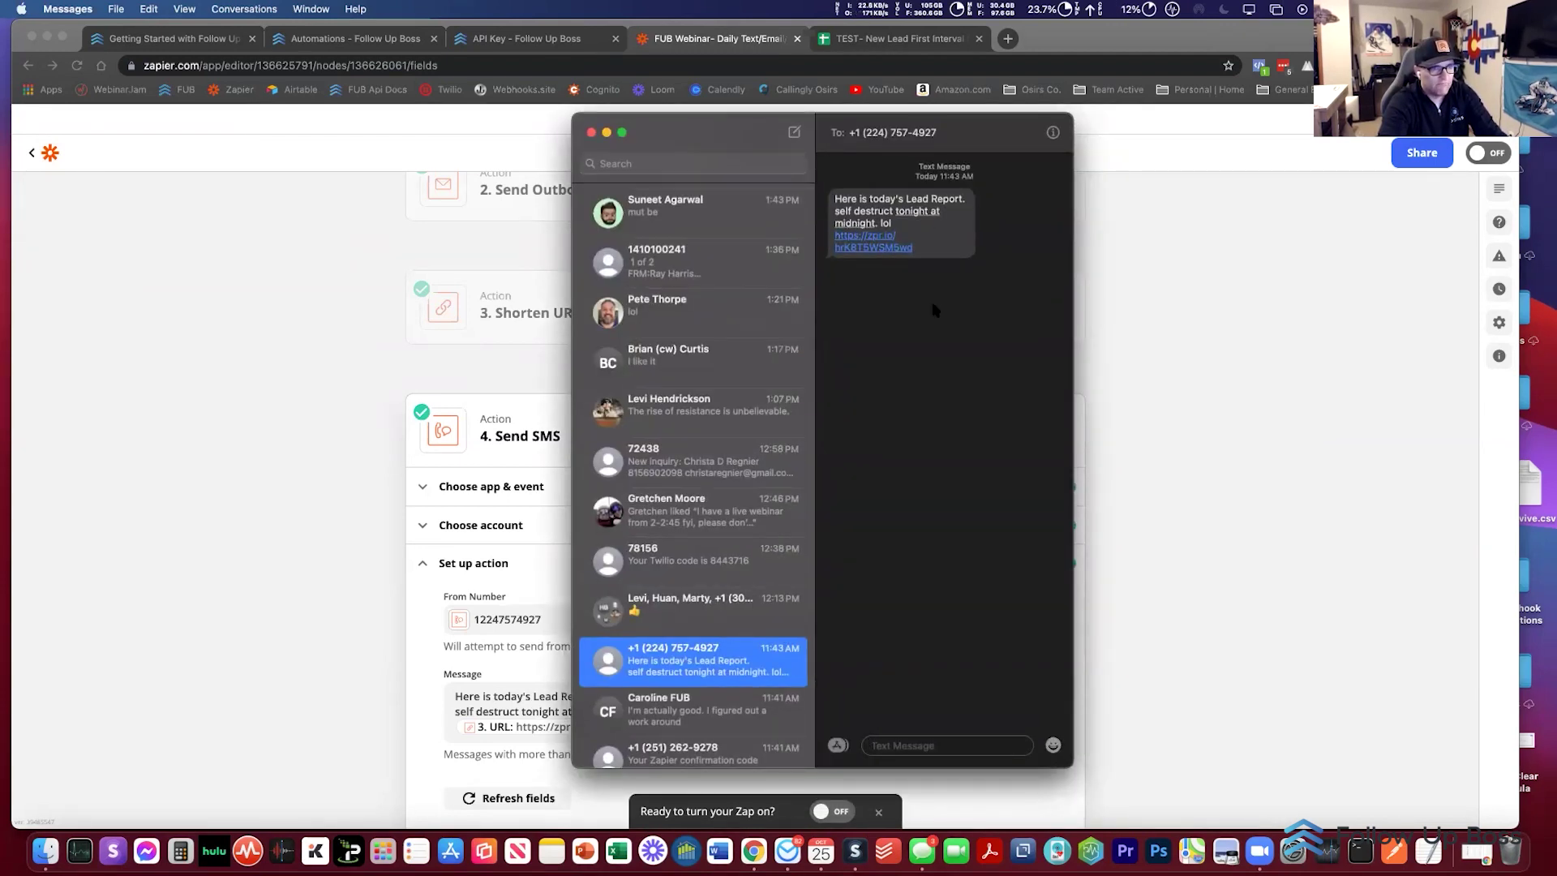
left_click(864, 247)
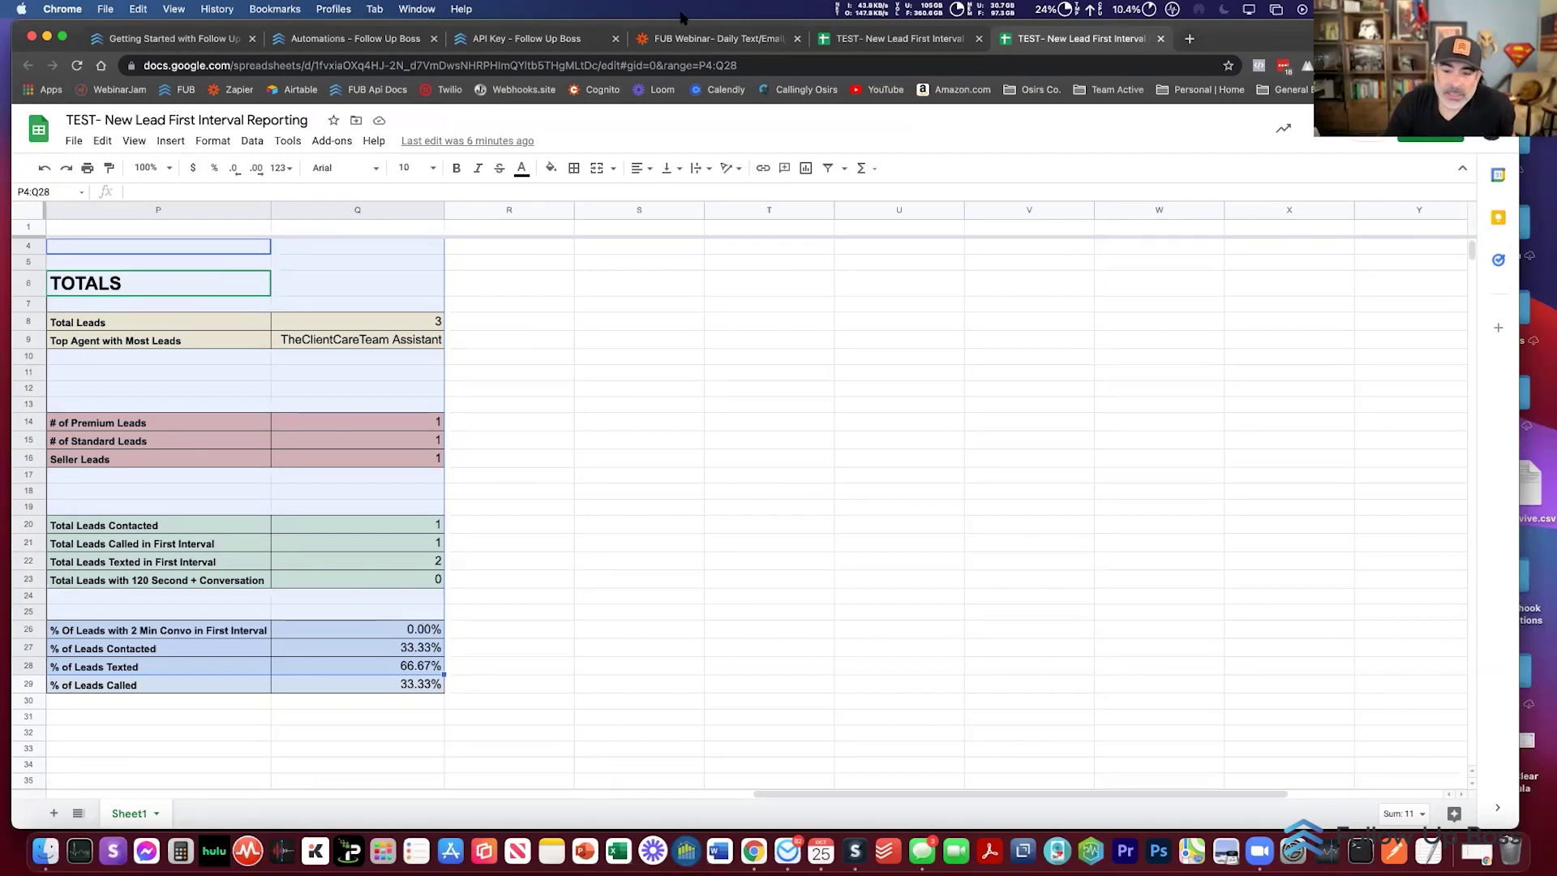
Step: Return to the daily lead report zap in Zapier and look over its sequence from the daily trigger to the Slack message
left_click(685, 38)
scroll(271, 615, "down", 5)
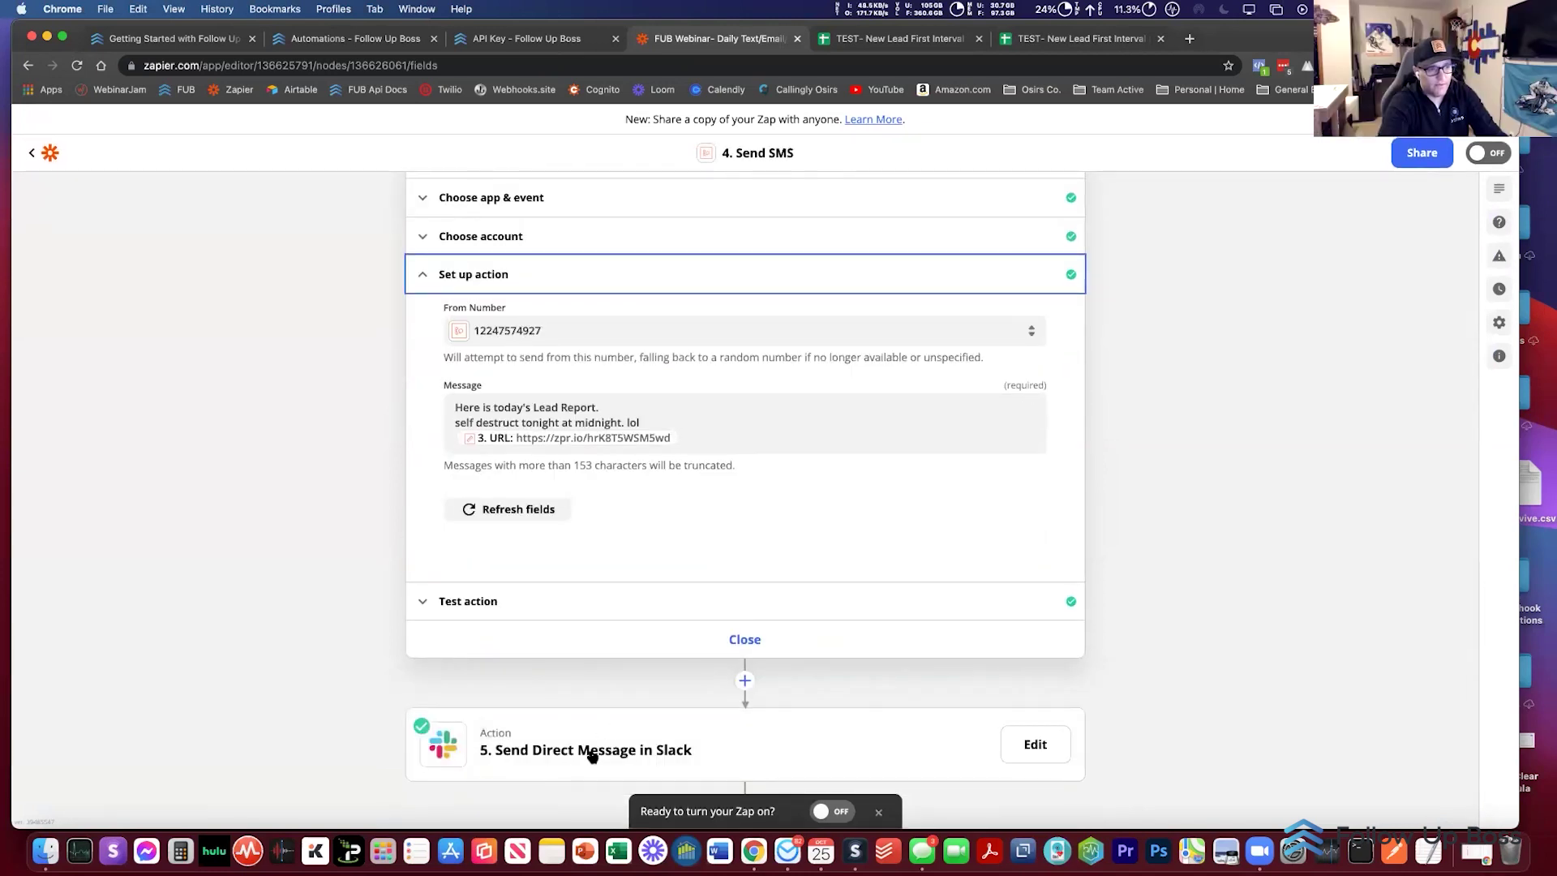
scroll(306, 556, "up", 5)
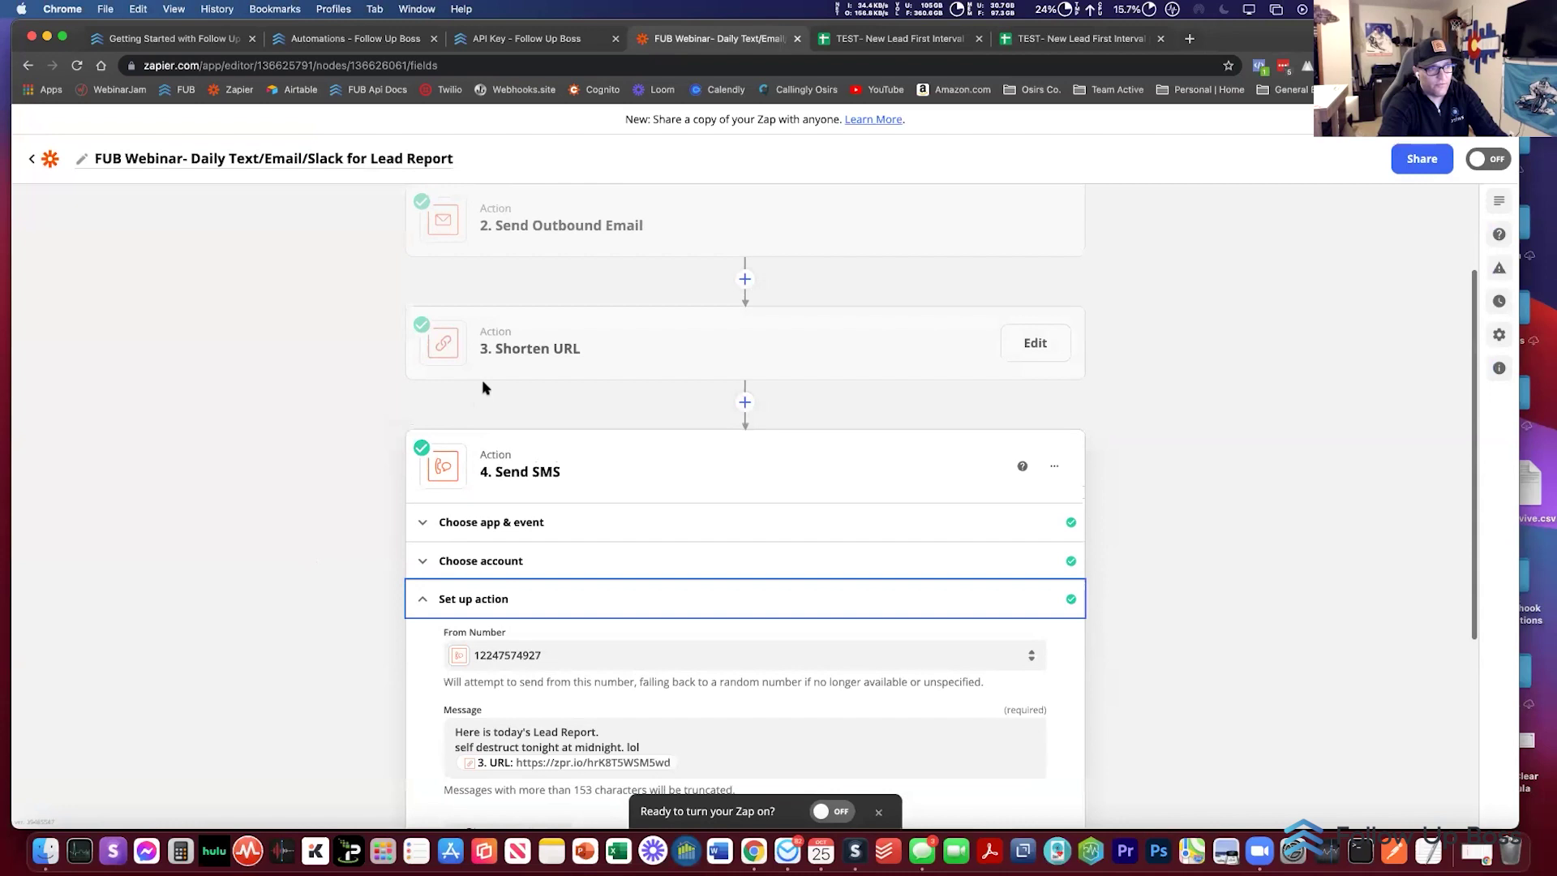
scroll(523, 507, "down", 4)
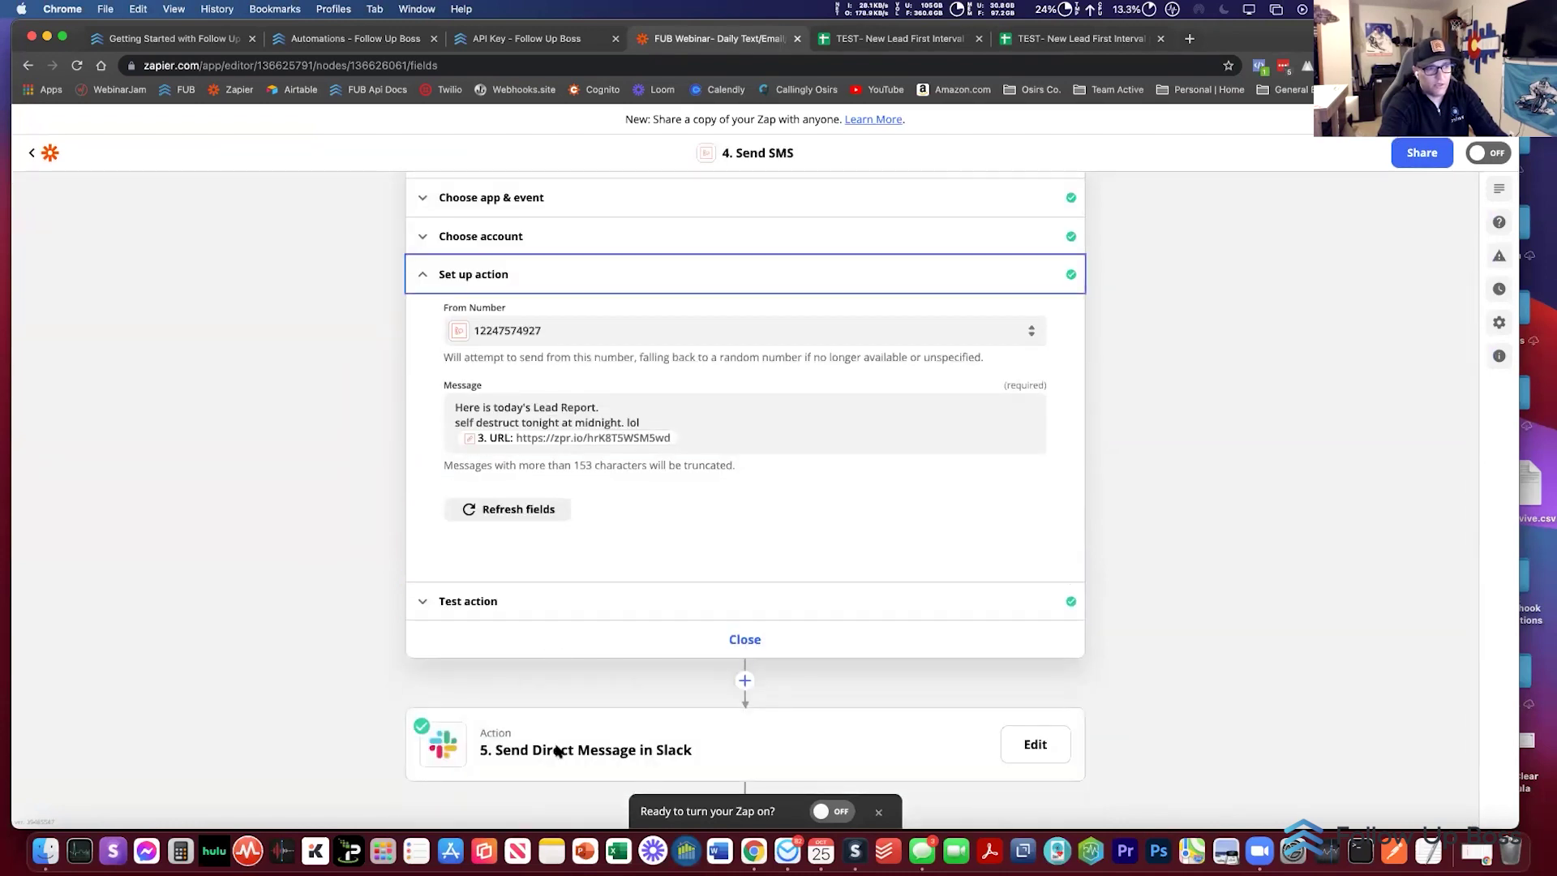
scroll(768, 300, "up", 5)
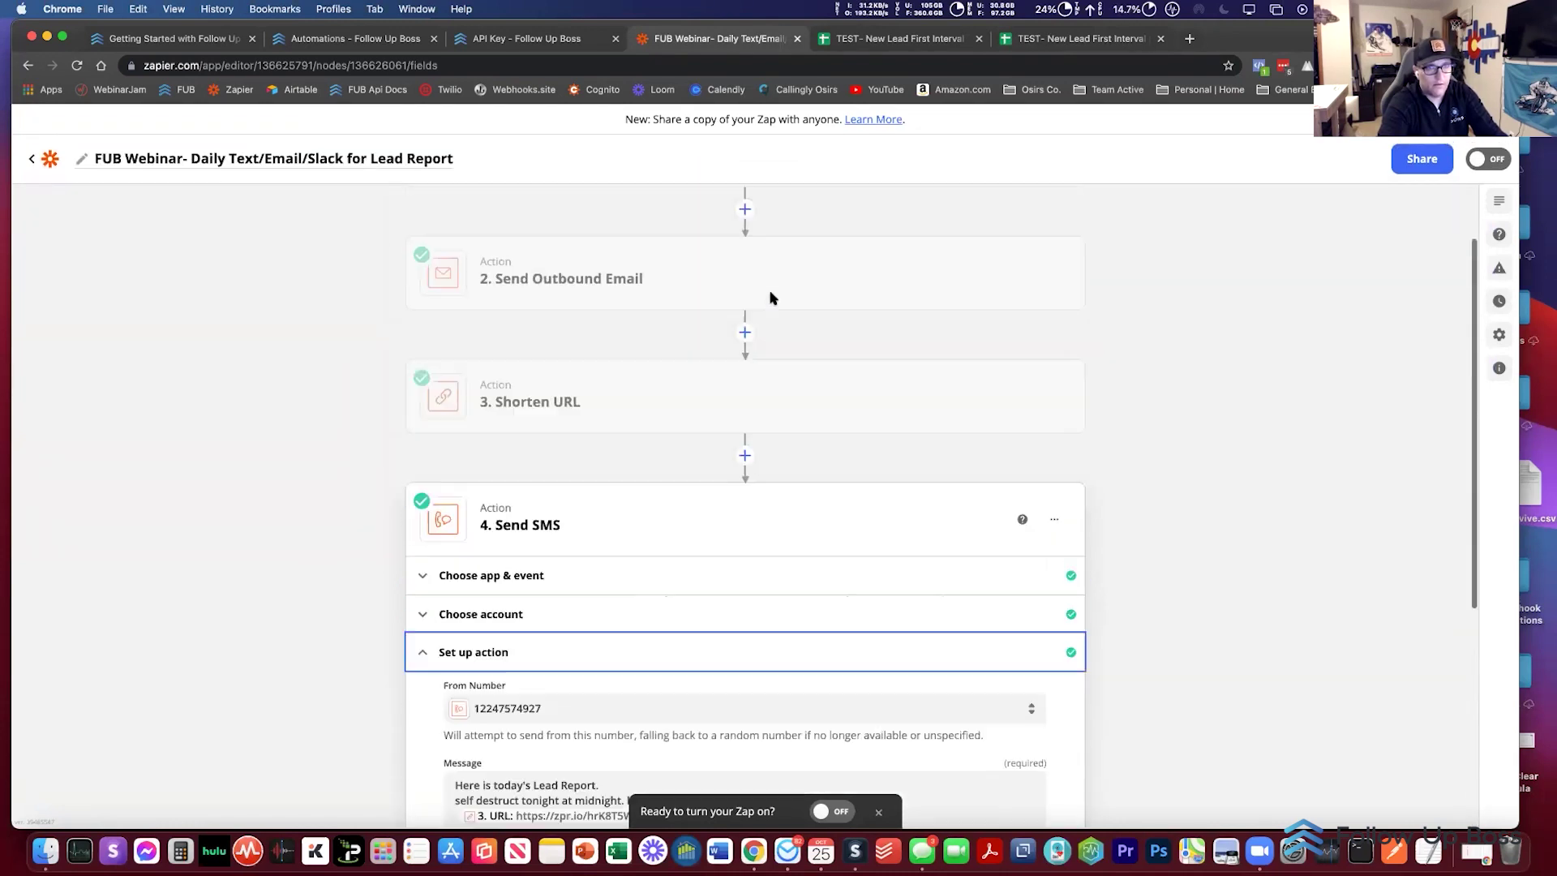
scroll(773, 299, "up", 1)
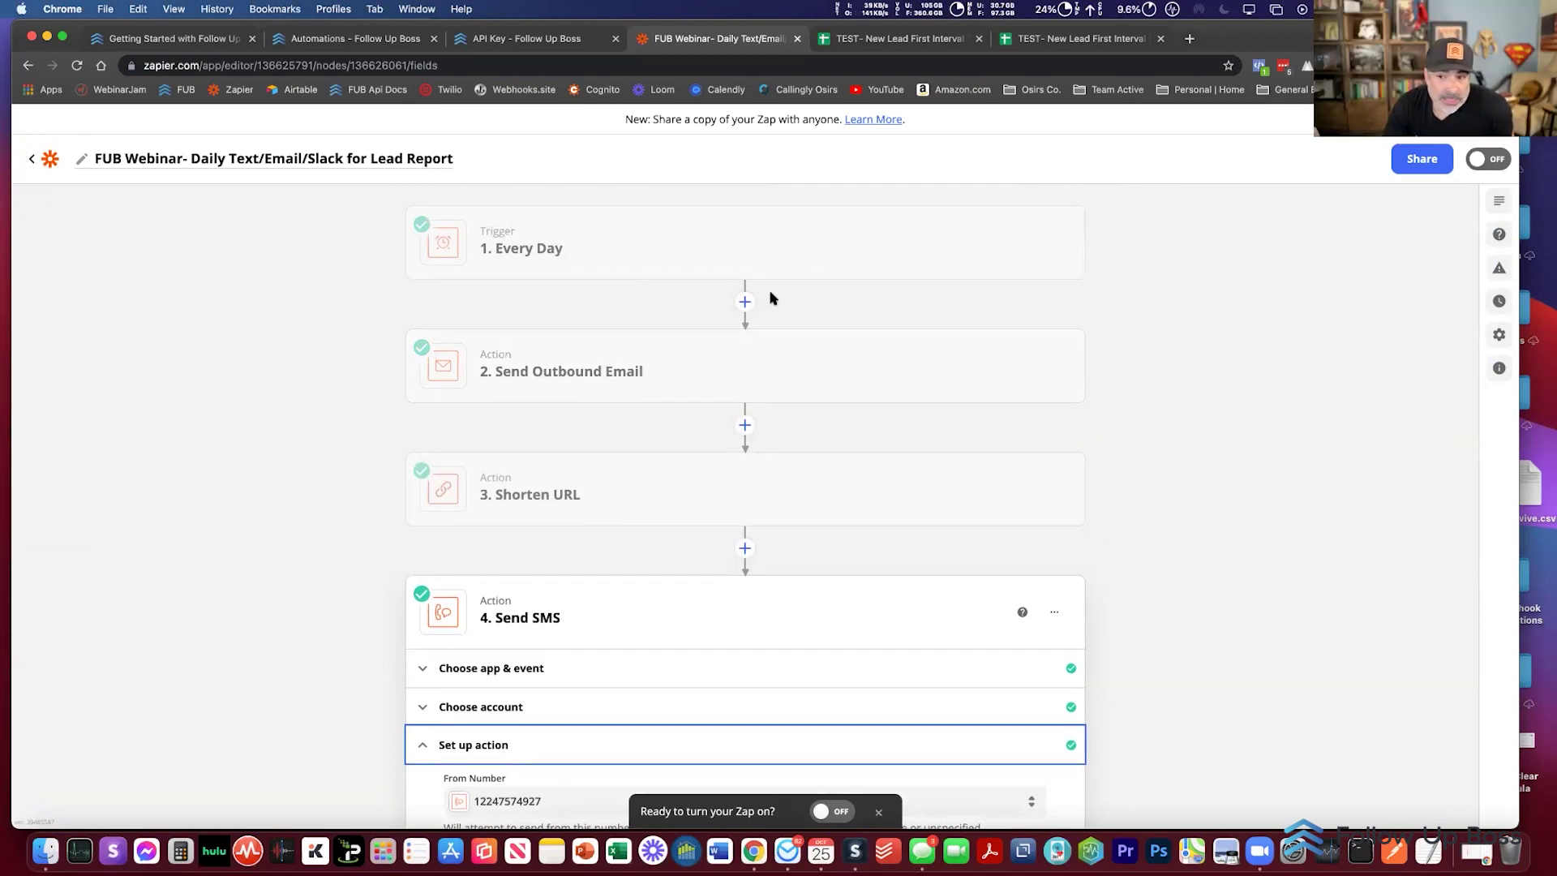
left_click(335, 327)
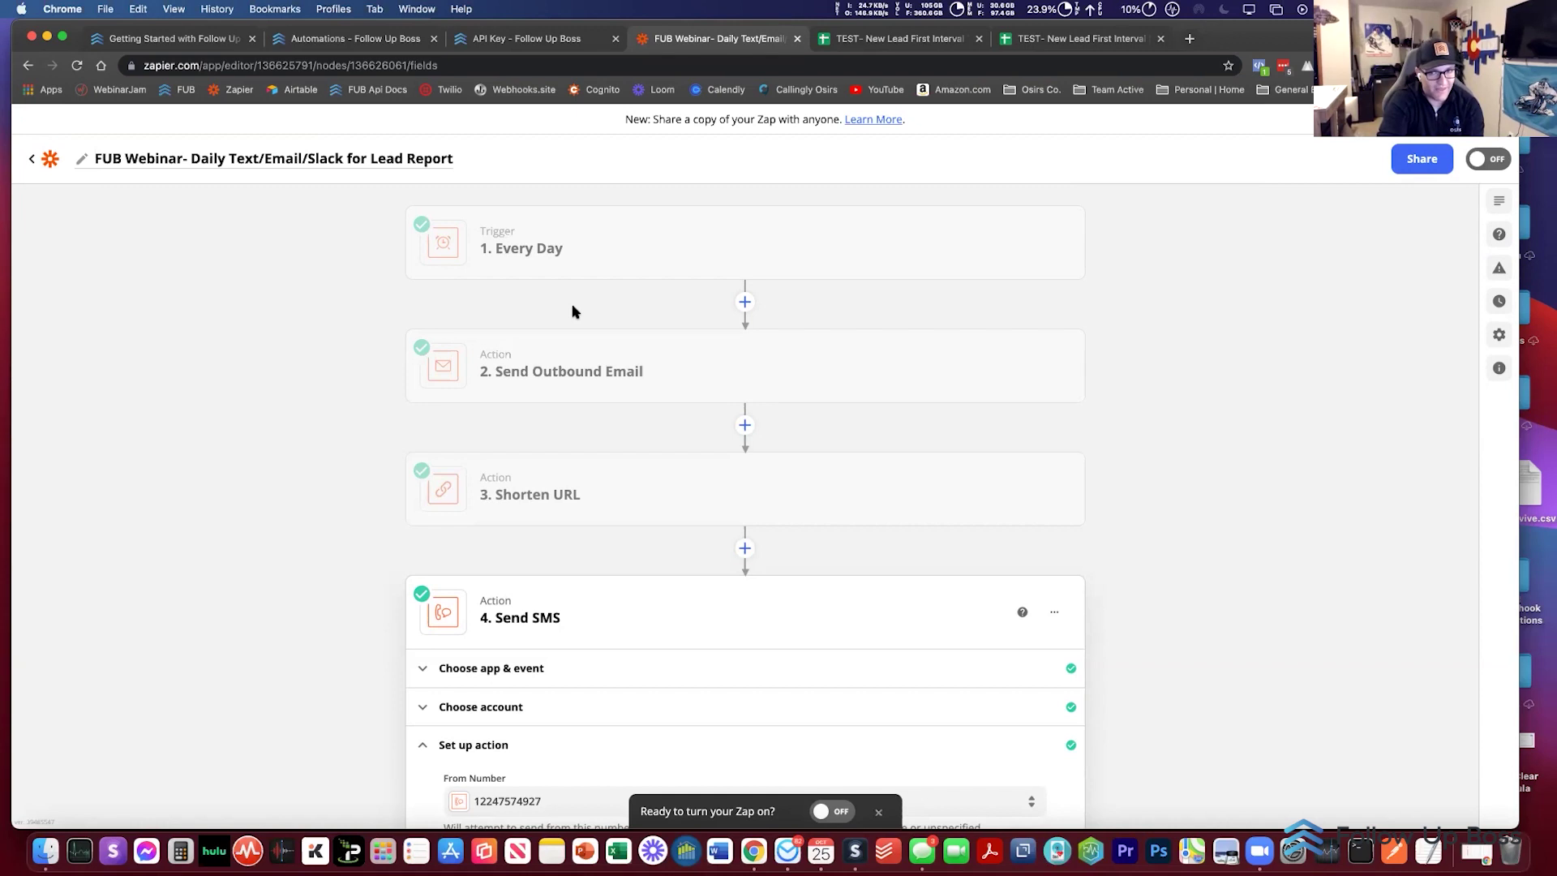
Step: Switch to the New Lead First Interval Reporting sheet in Google Sheets and review its lead rows
left_click(1041, 44)
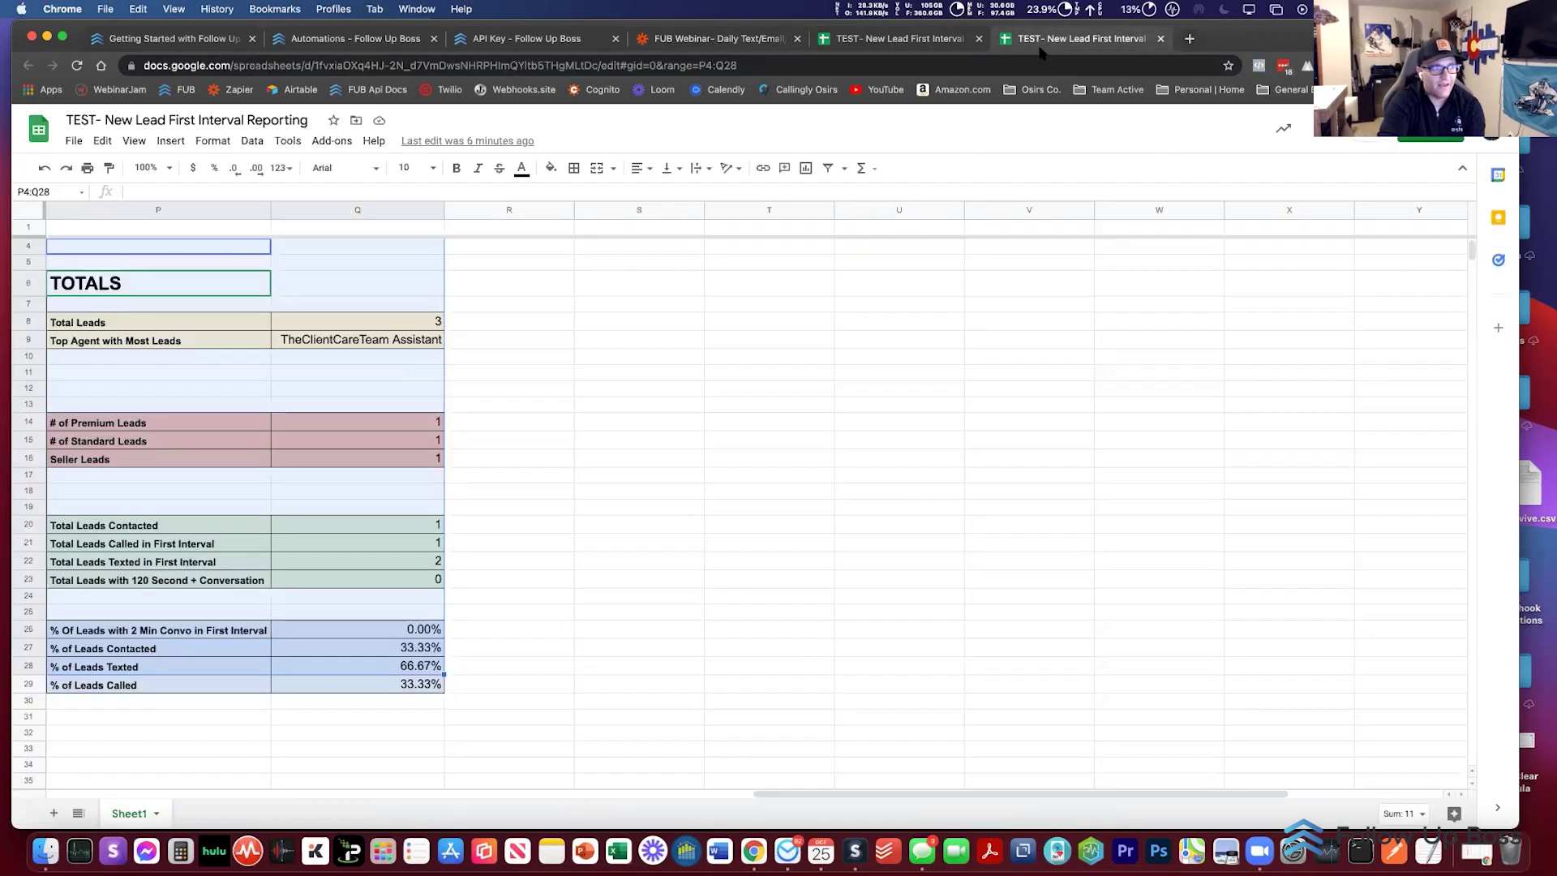
scroll(306, 403, "left", 15)
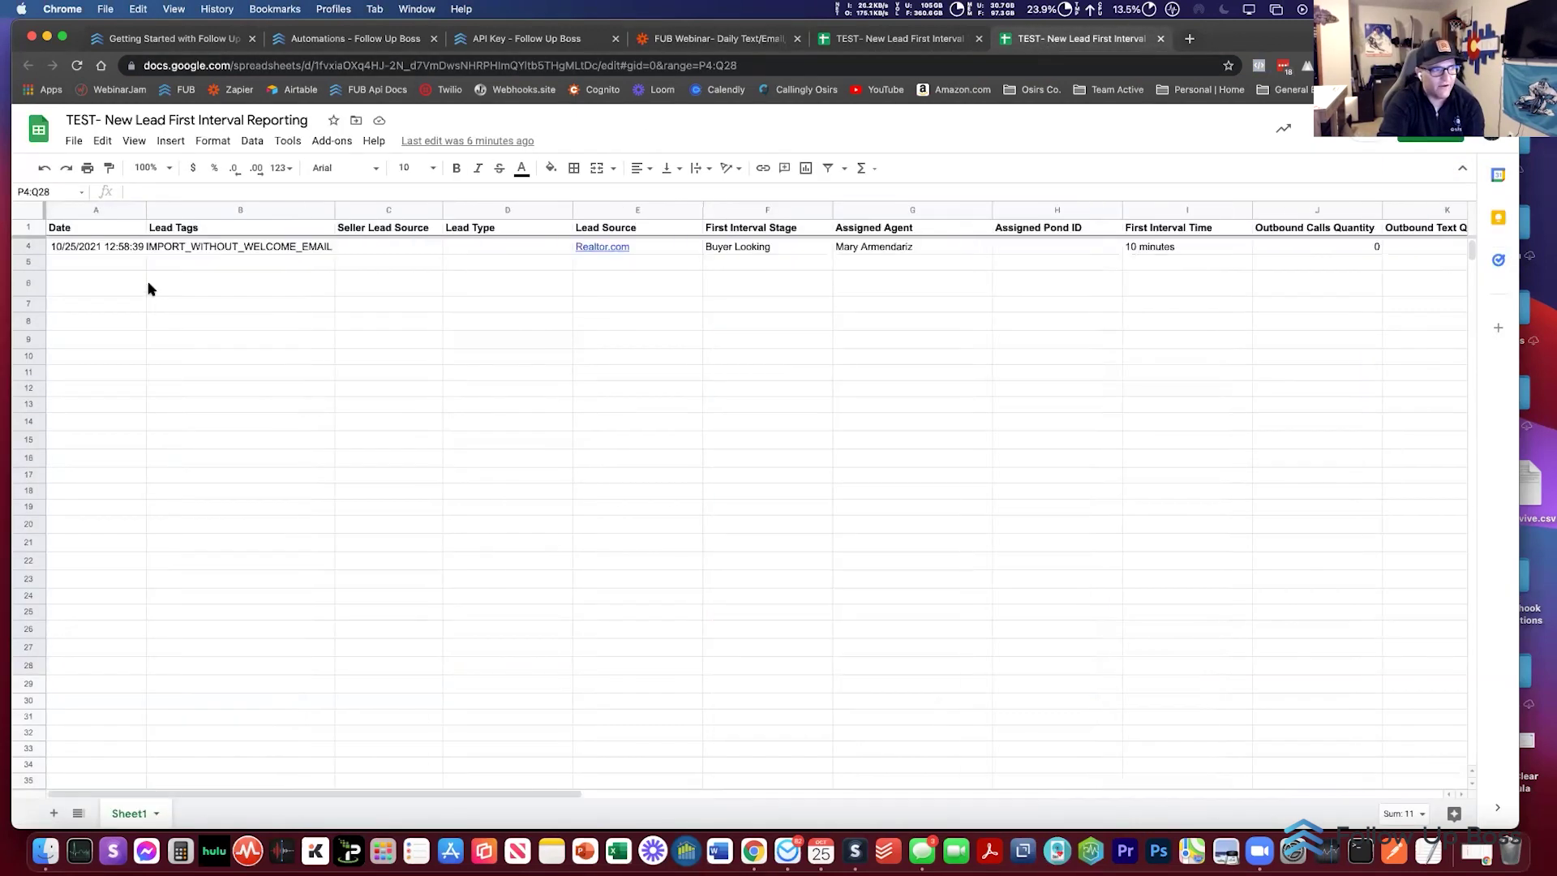
scroll(149, 289, "up", 1)
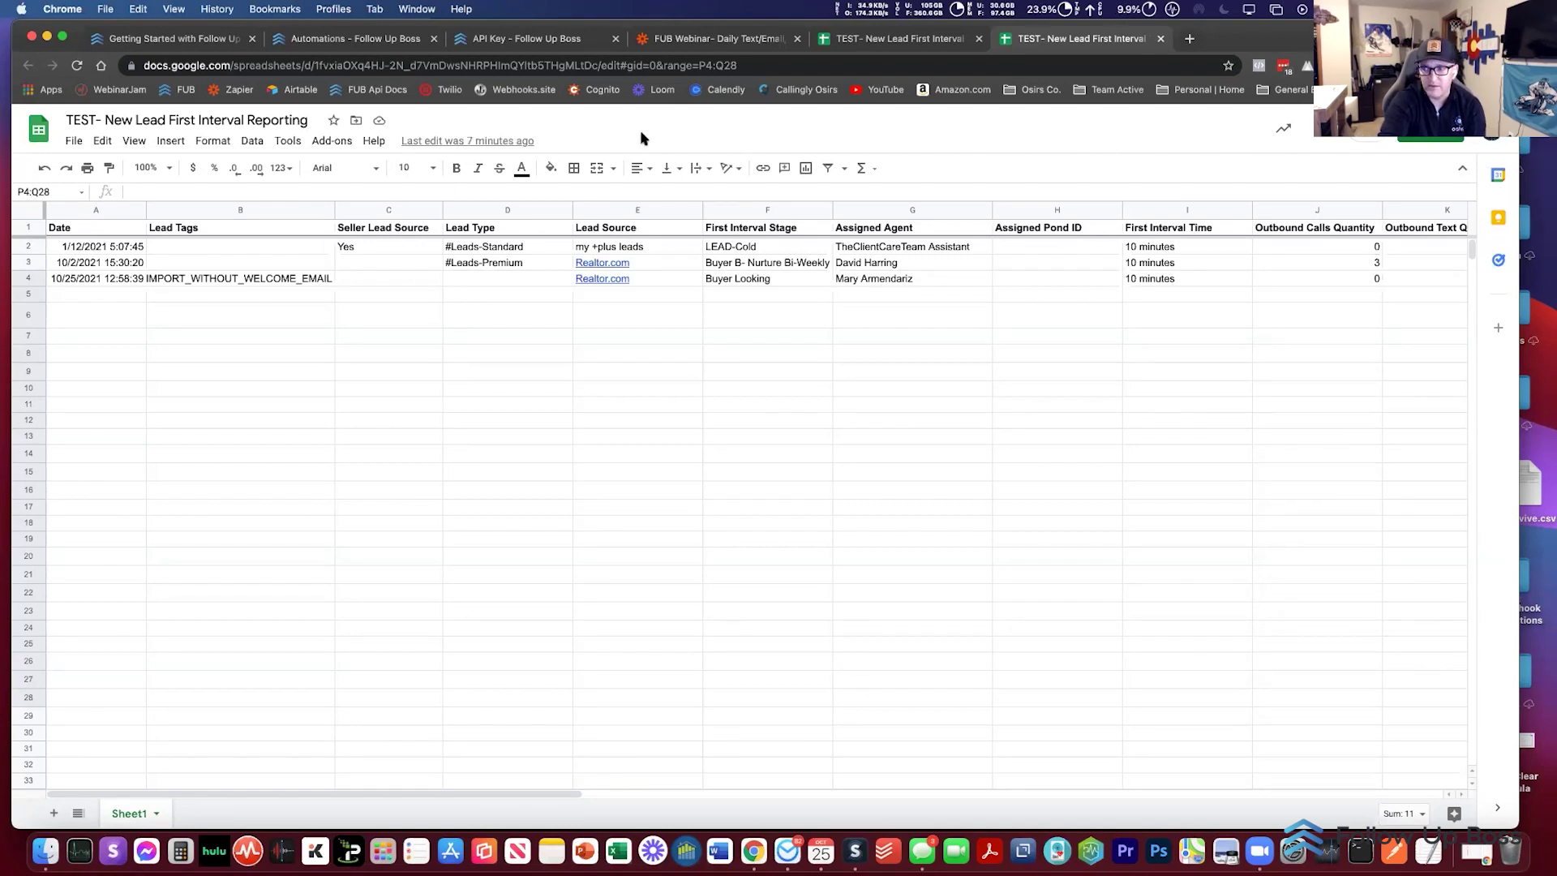
Step: Open the script editor for the New Lead First Interval Reporting spreadsheet and bring up its Apps Script project
left_click(283, 146)
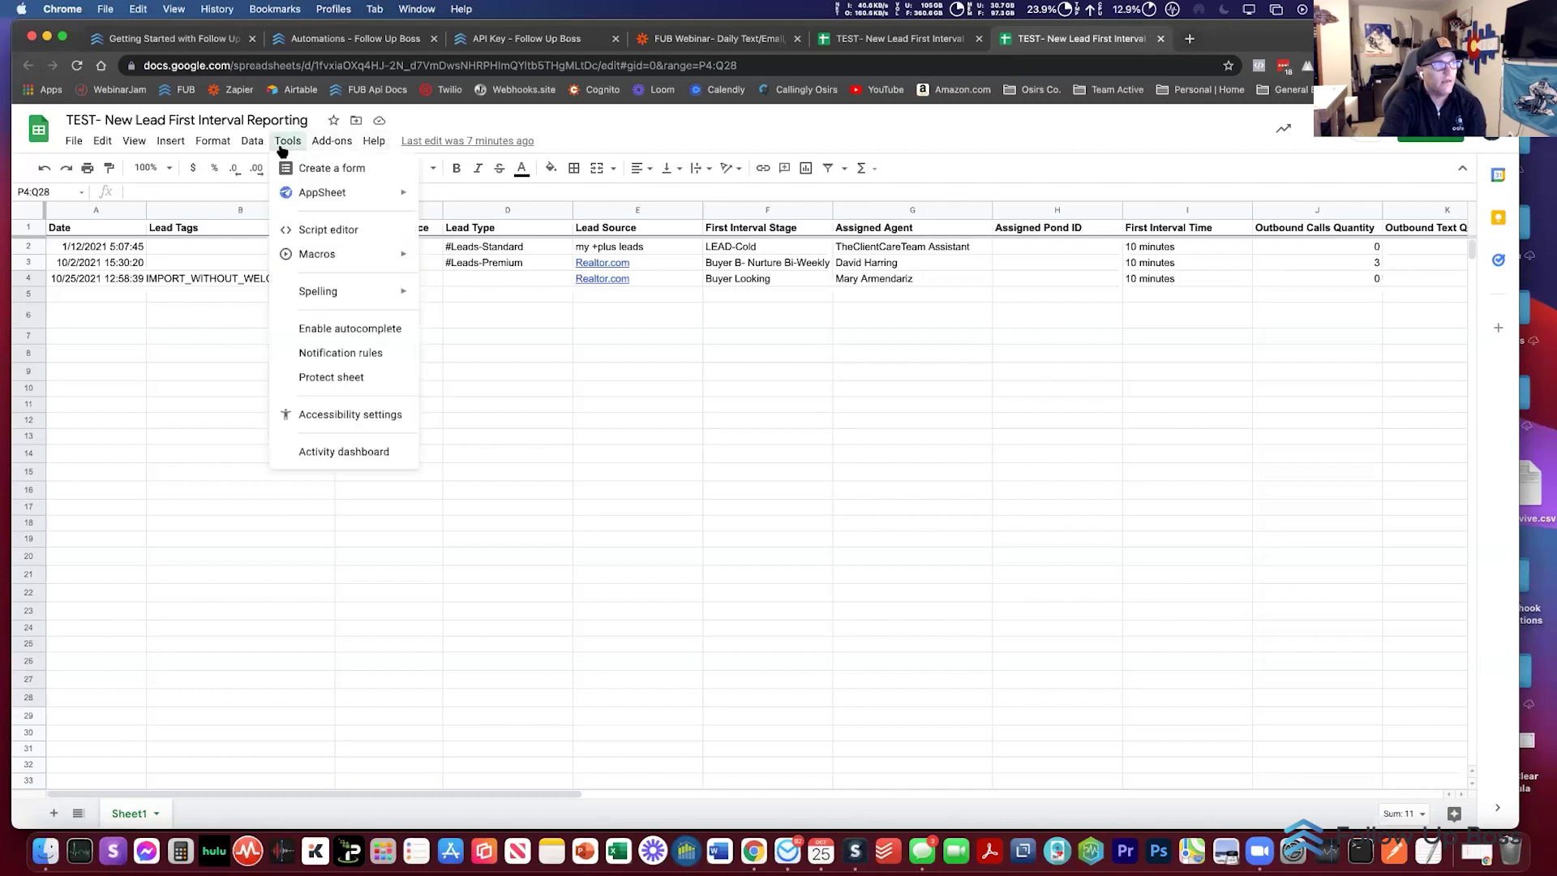
left_click(344, 232)
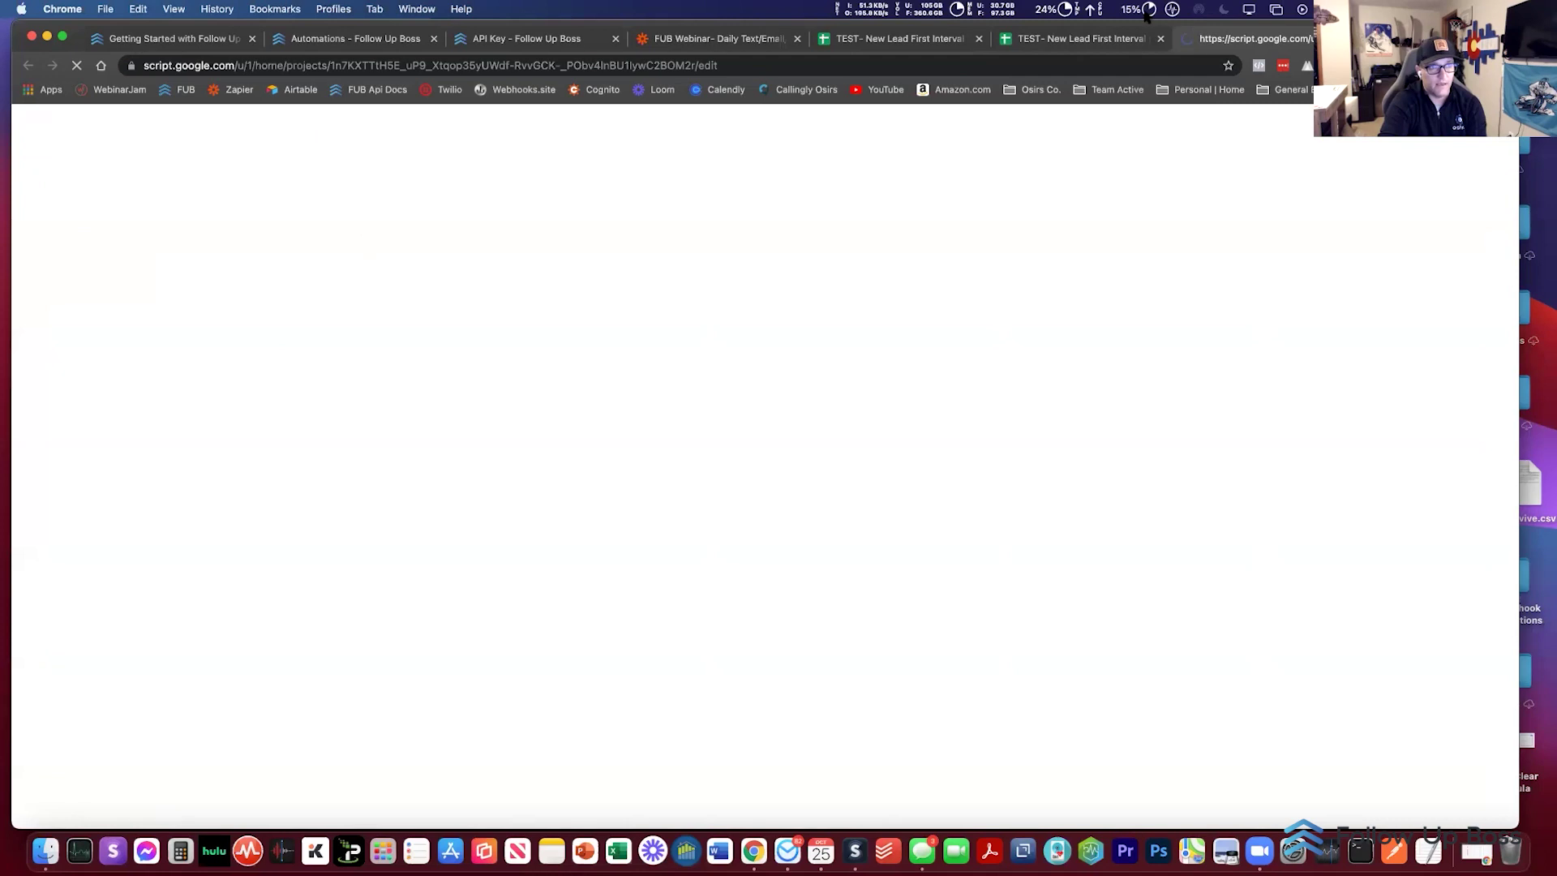
left_click(1077, 42)
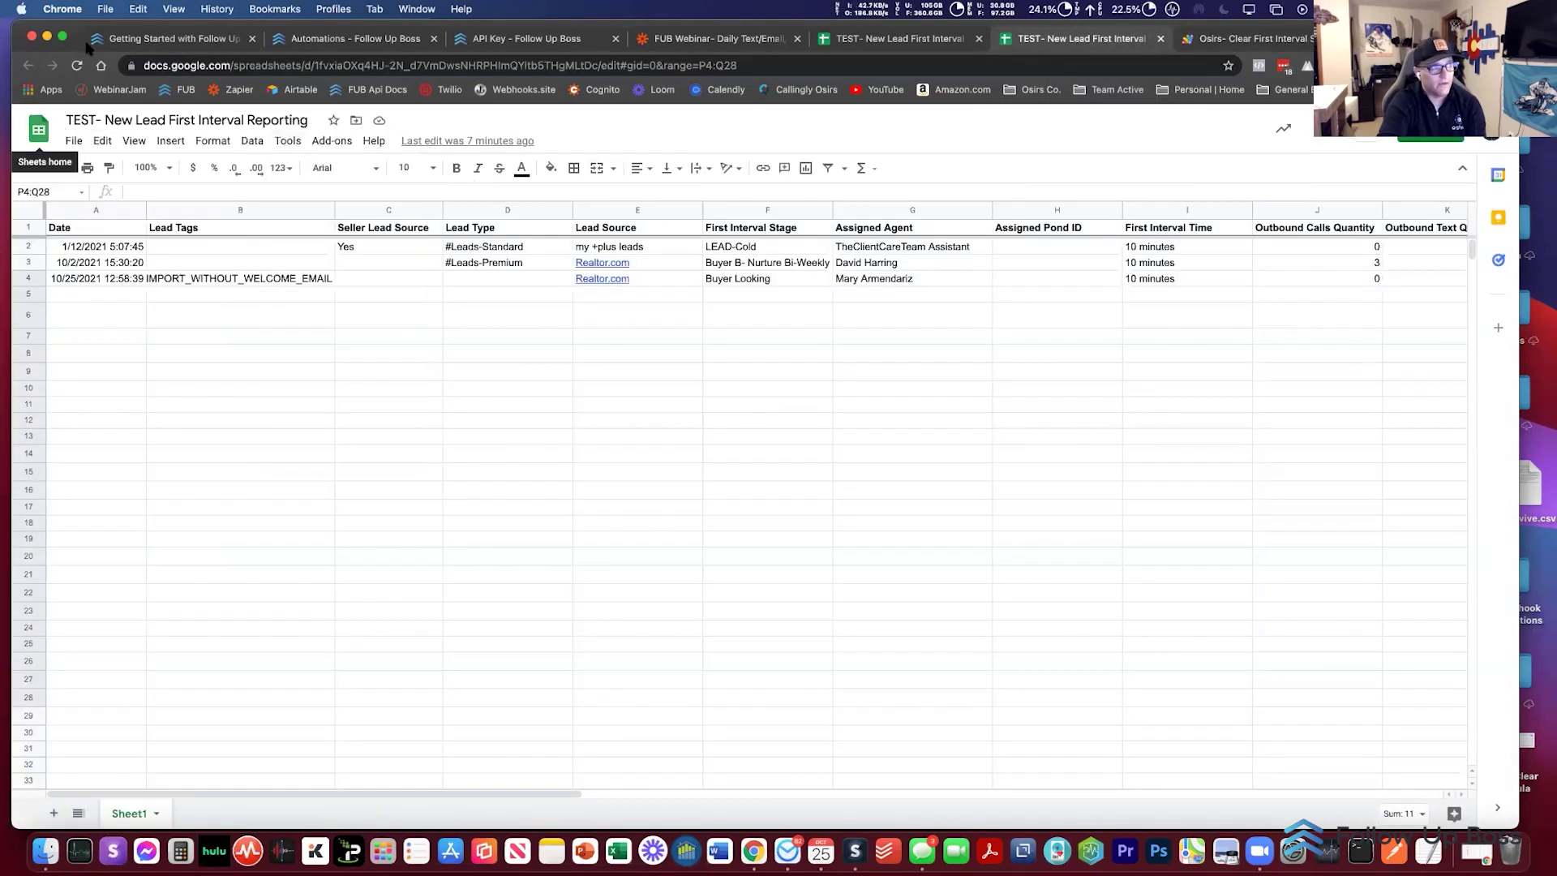
left_click(281, 146)
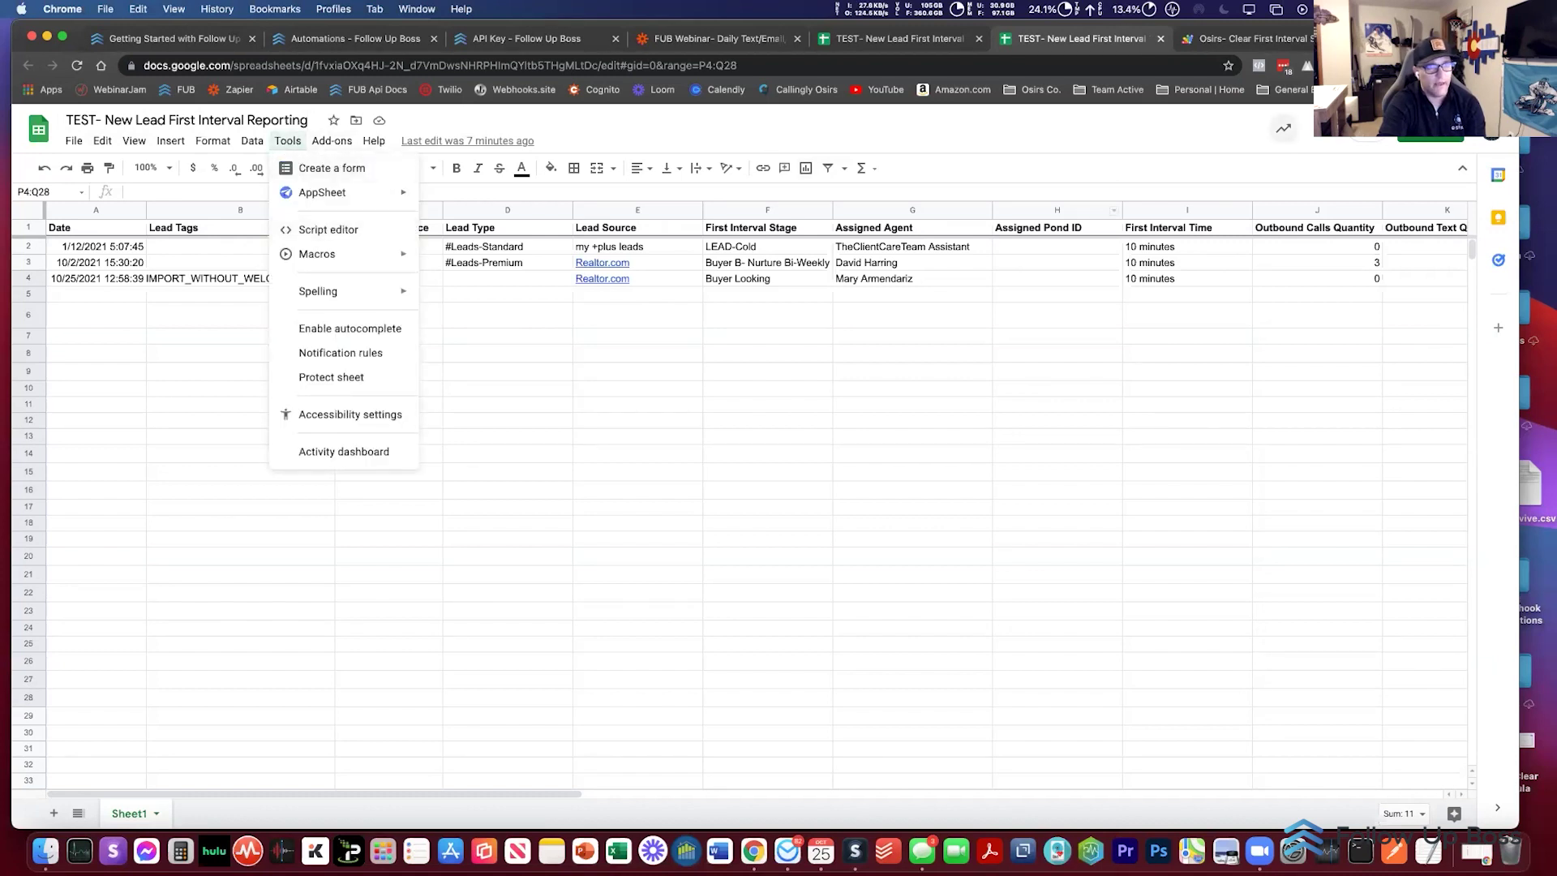
left_click(1238, 45)
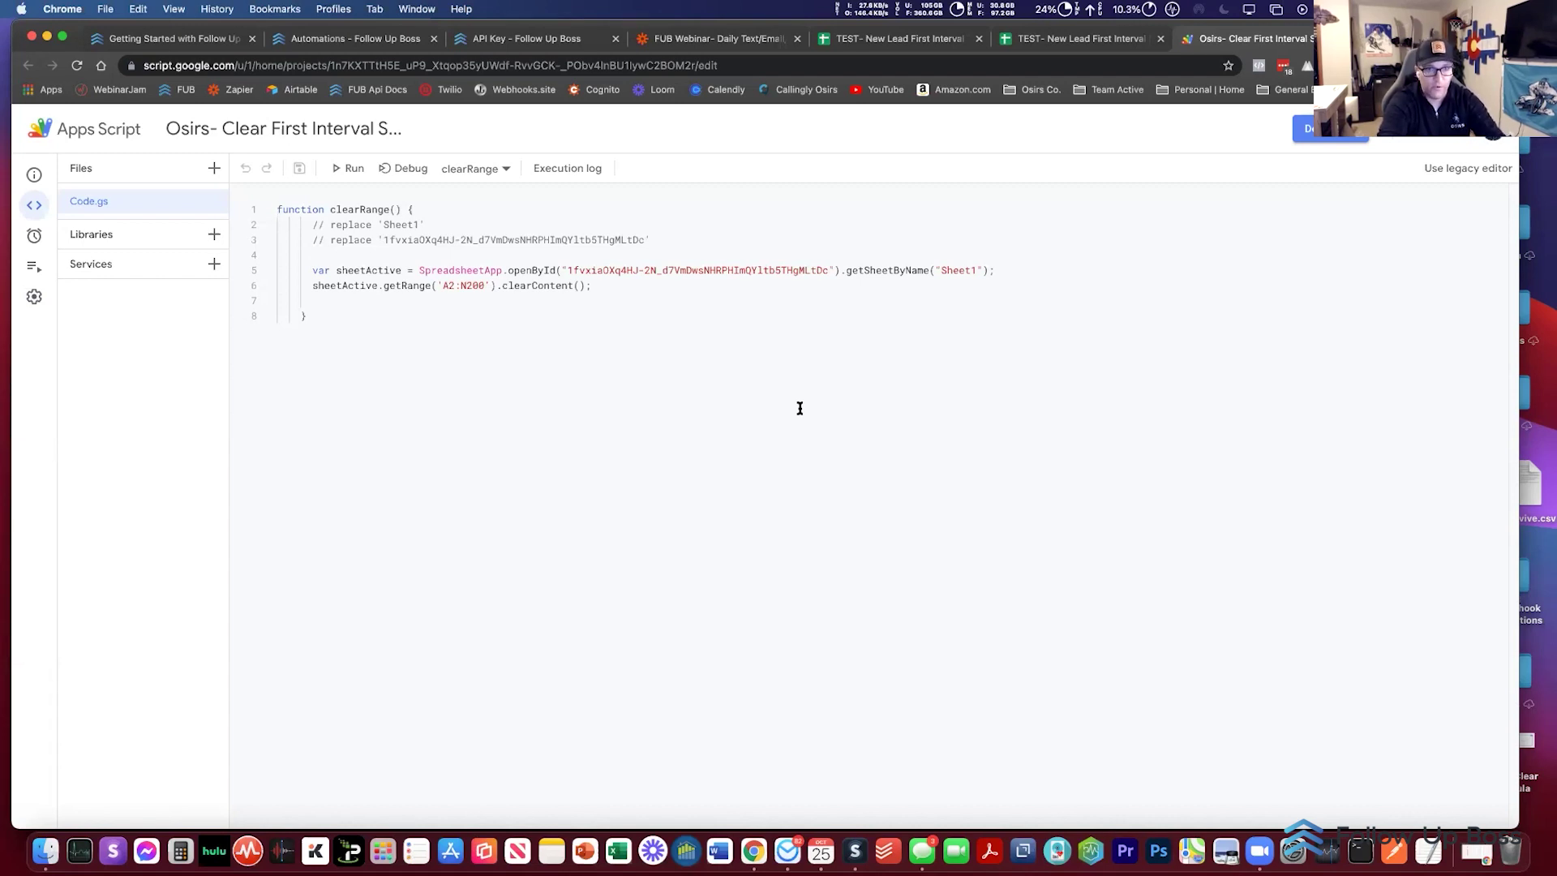
Step: Examine the spreadsheet ID, sheet name and cleared range in the clearRange function, and open the project's triggers
left_click(683, 322)
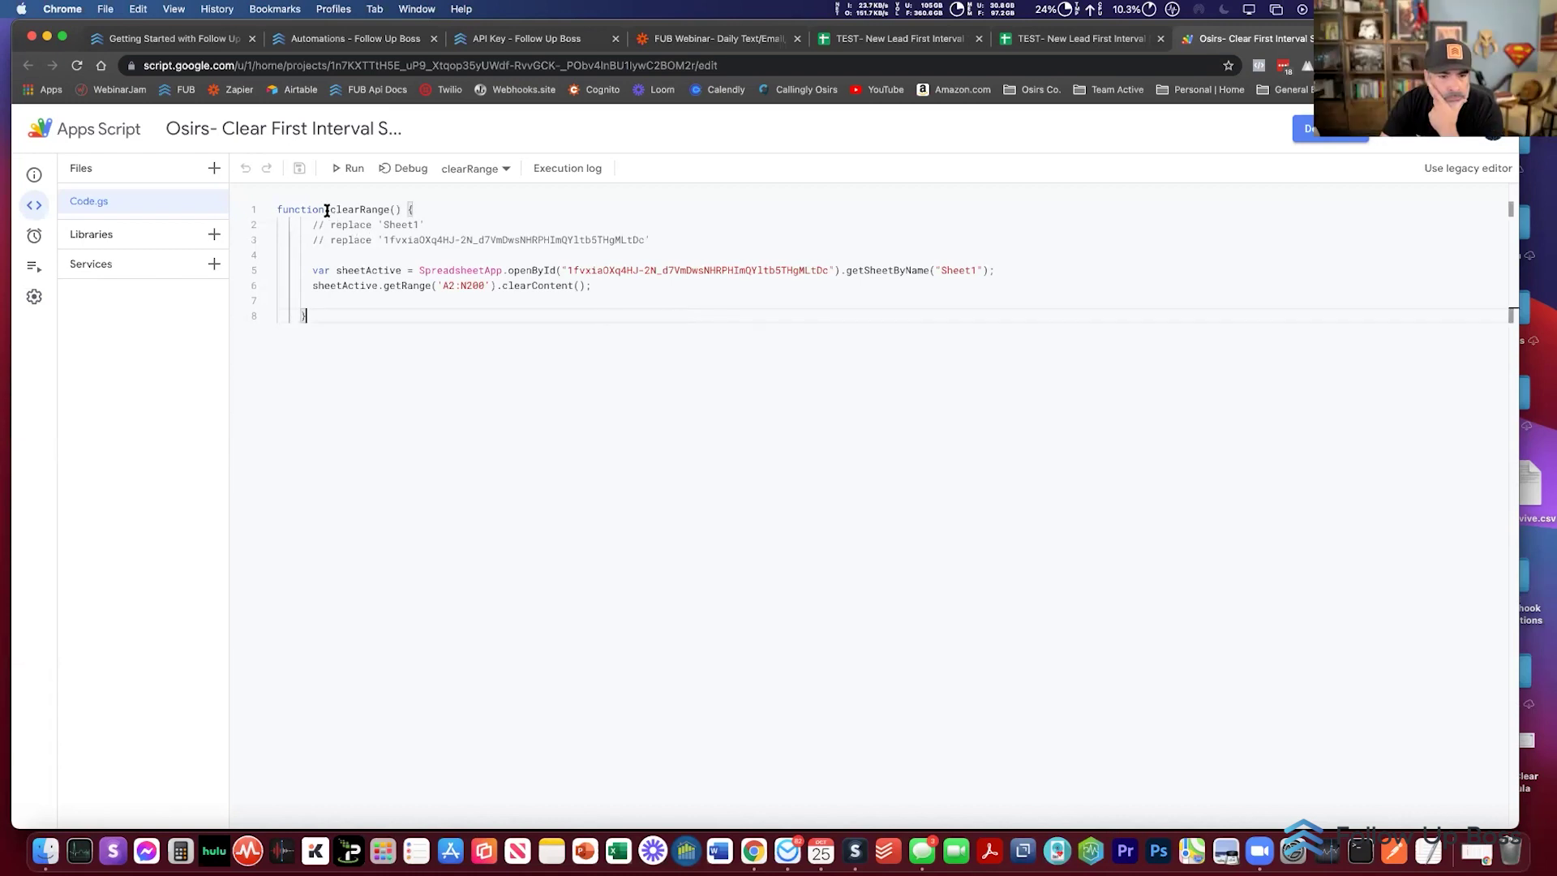
left_click_drag(384, 240, 639, 240)
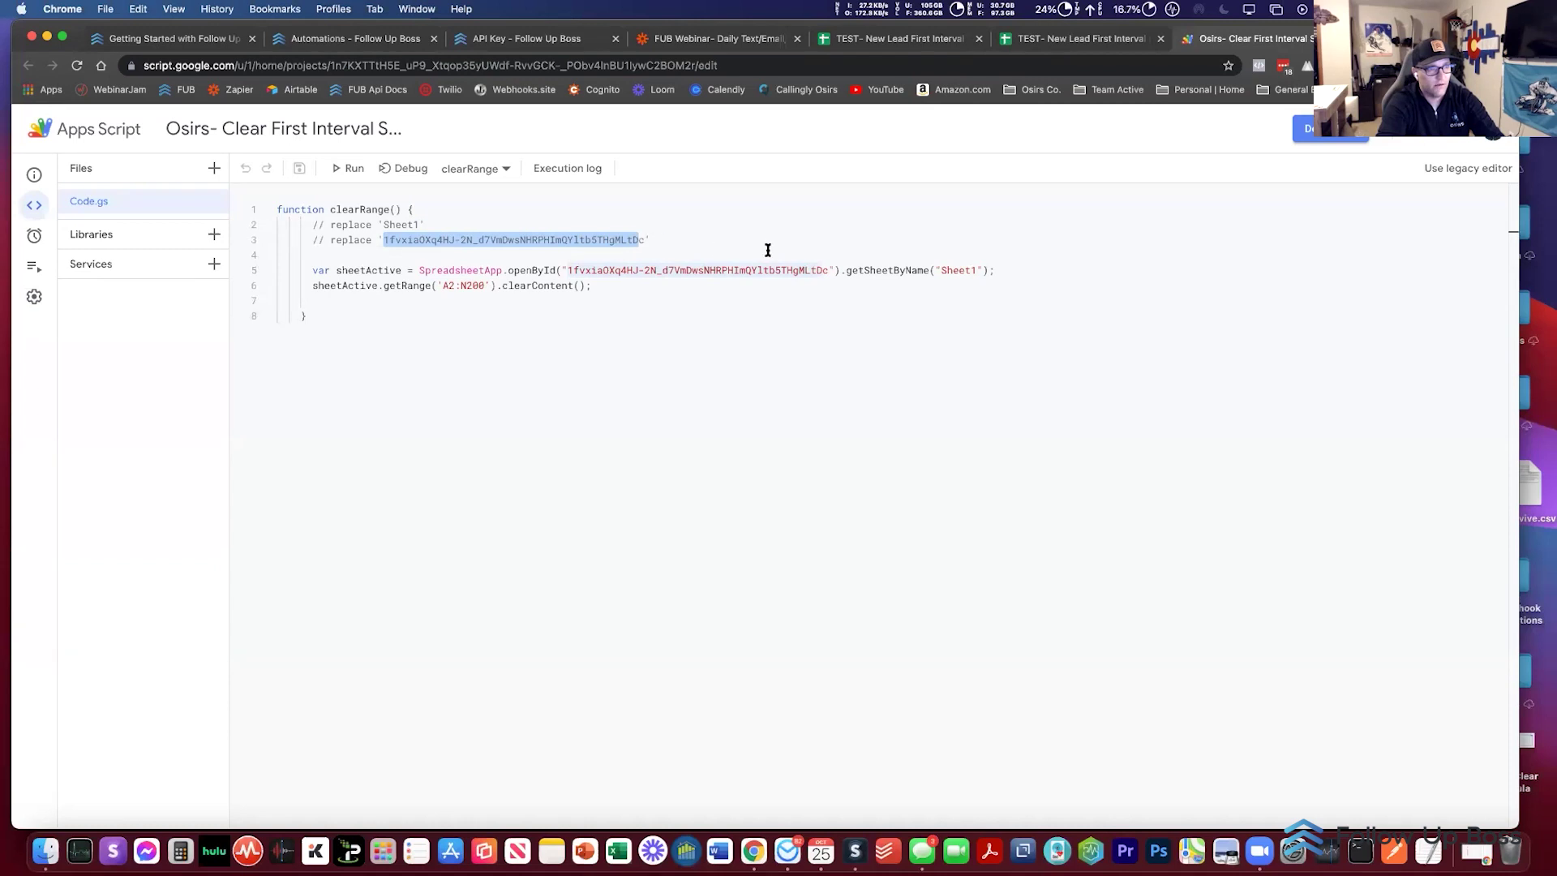
left_click_drag(941, 270, 981, 269)
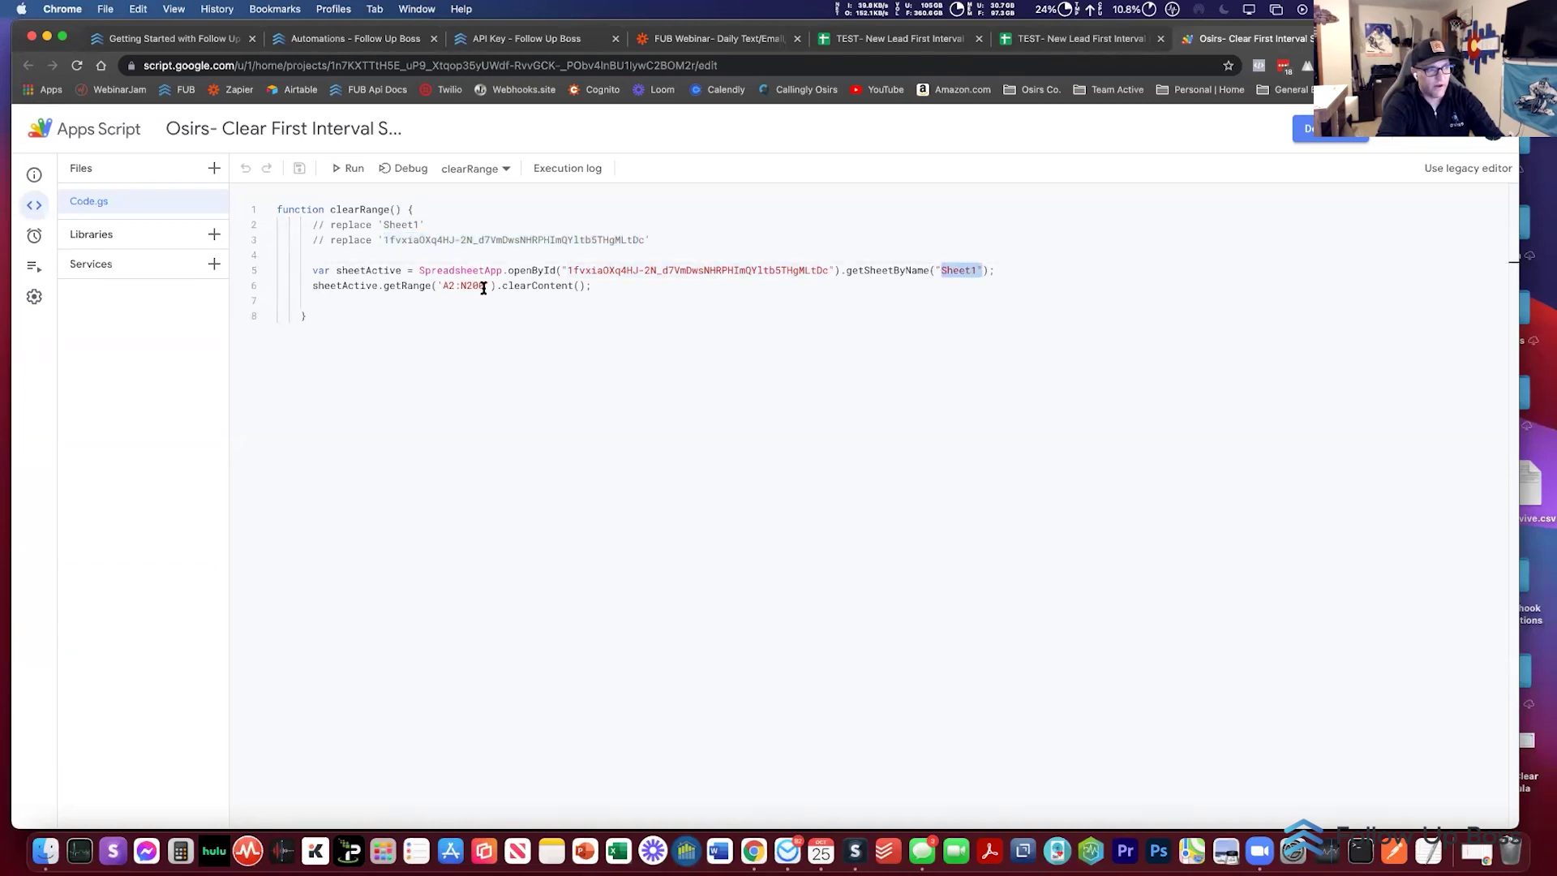
left_click(494, 335)
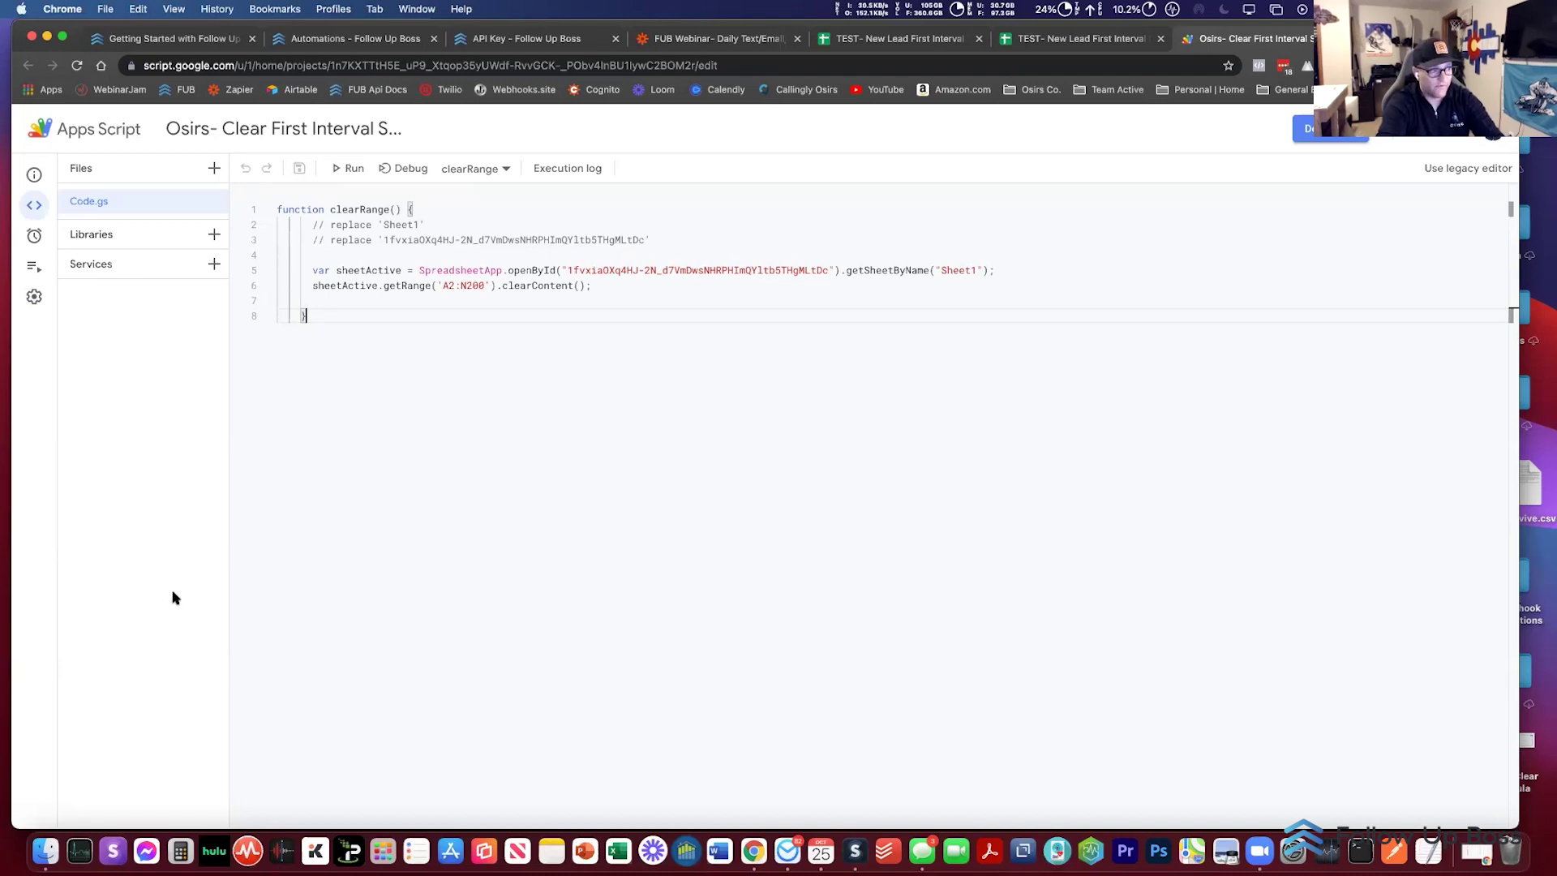
left_click(73, 236)
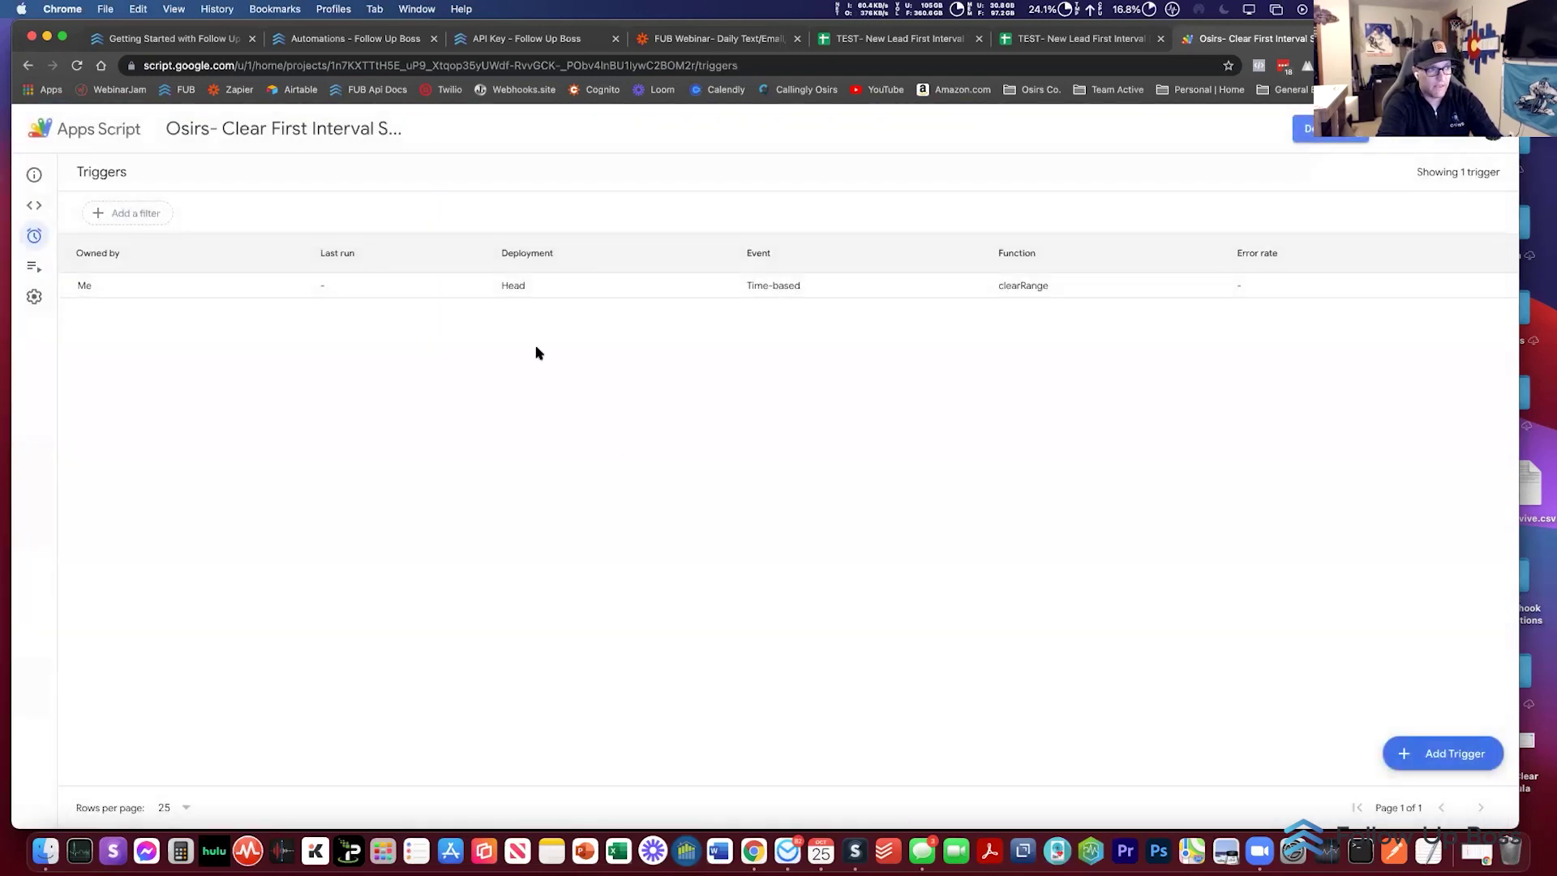
Step: Draft a new clearRange trigger with a Time-driven event source and a Day timer, and discard it
left_click(1472, 756)
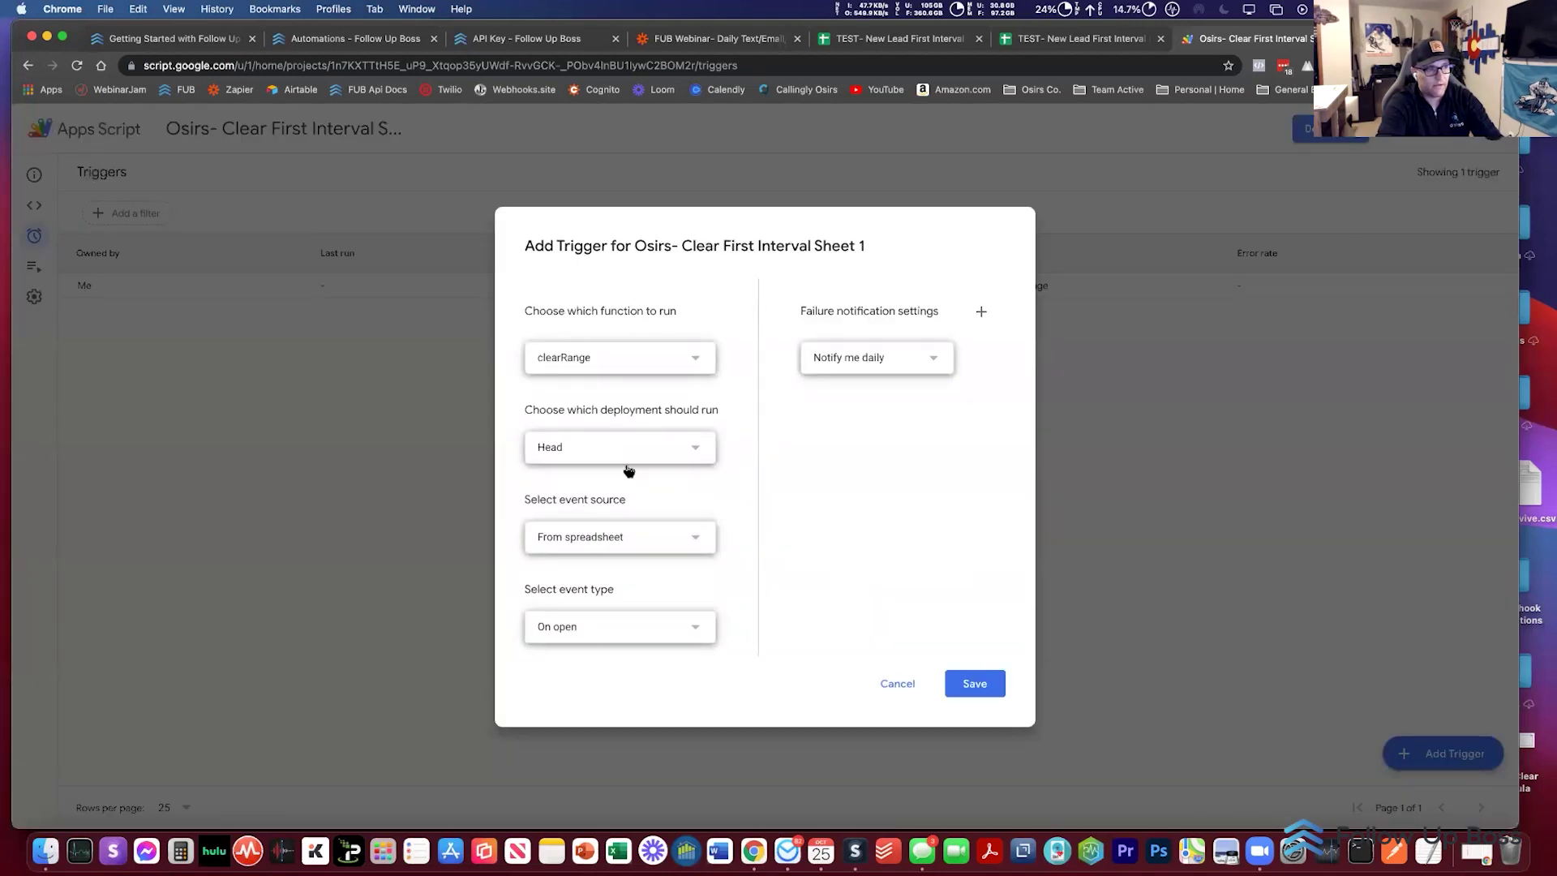
left_click(599, 539)
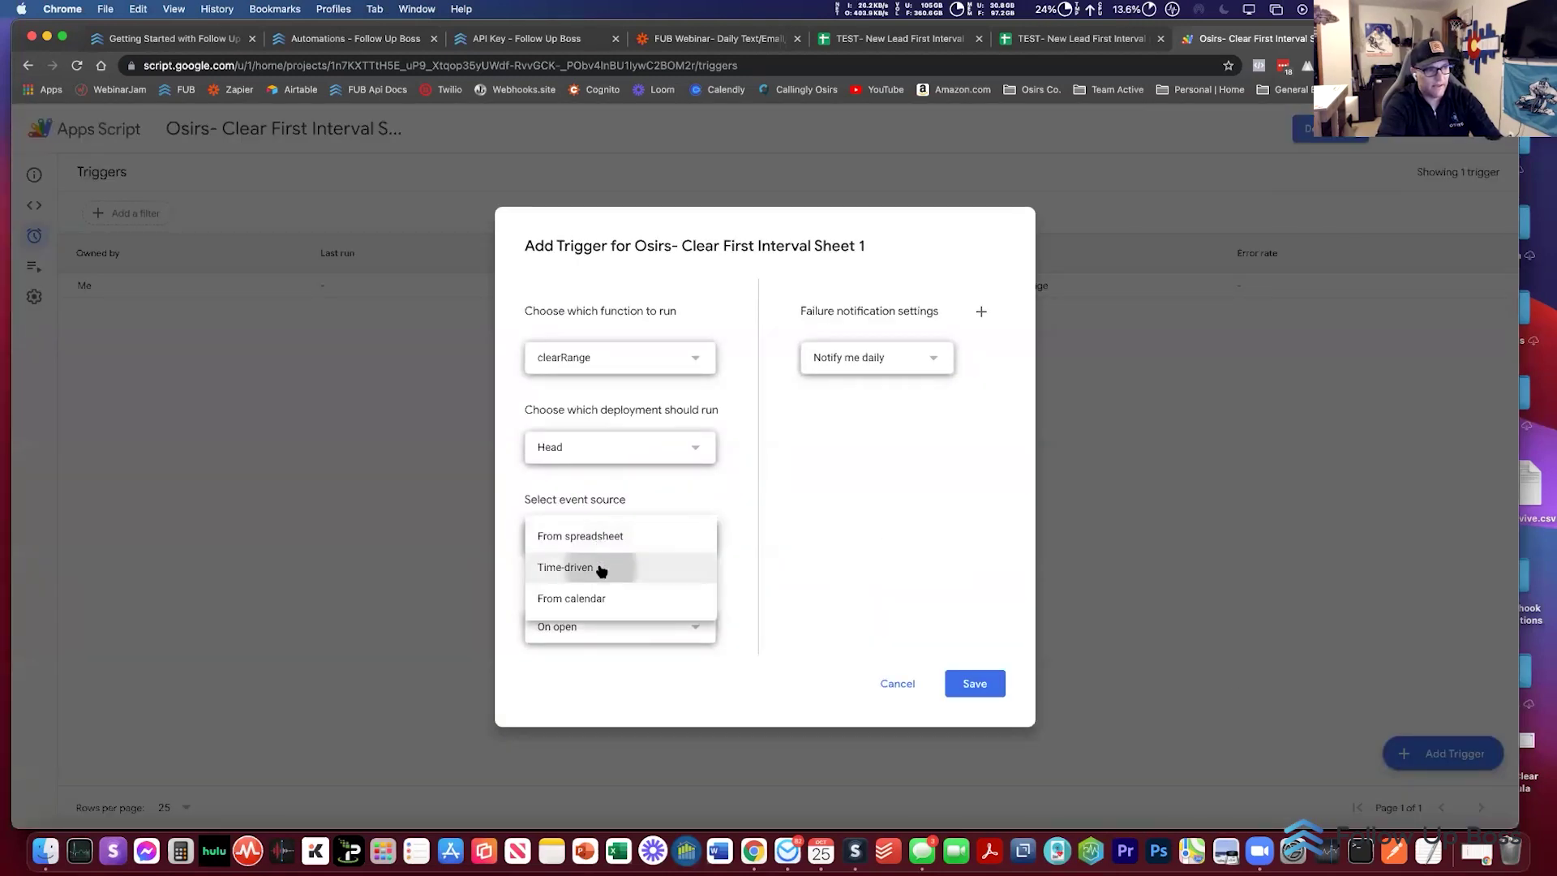
left_click(601, 566)
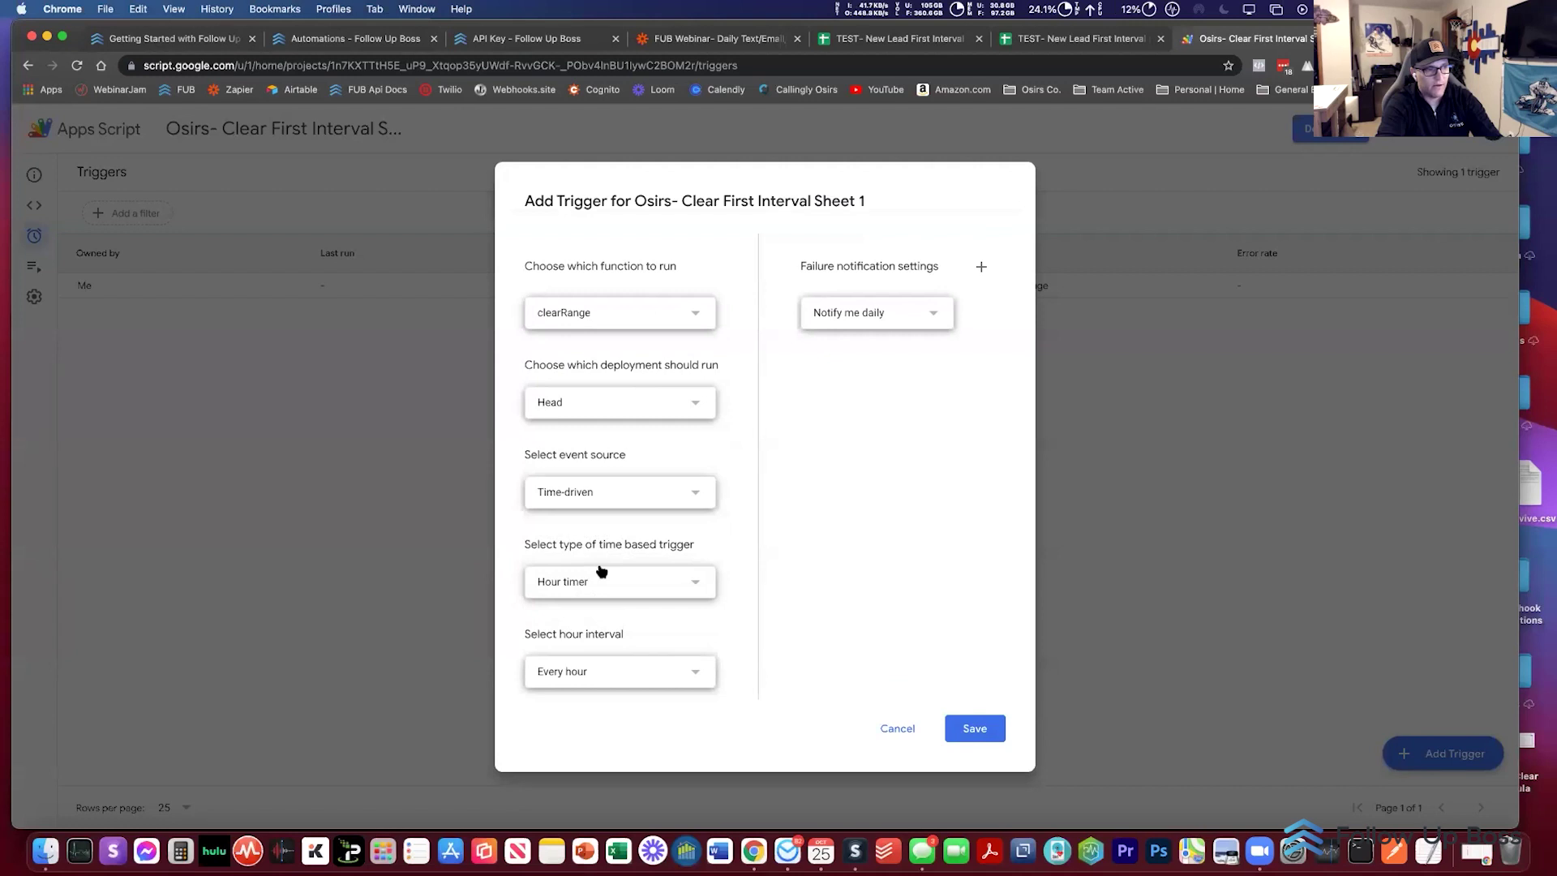
left_click(592, 582)
left_click(592, 614)
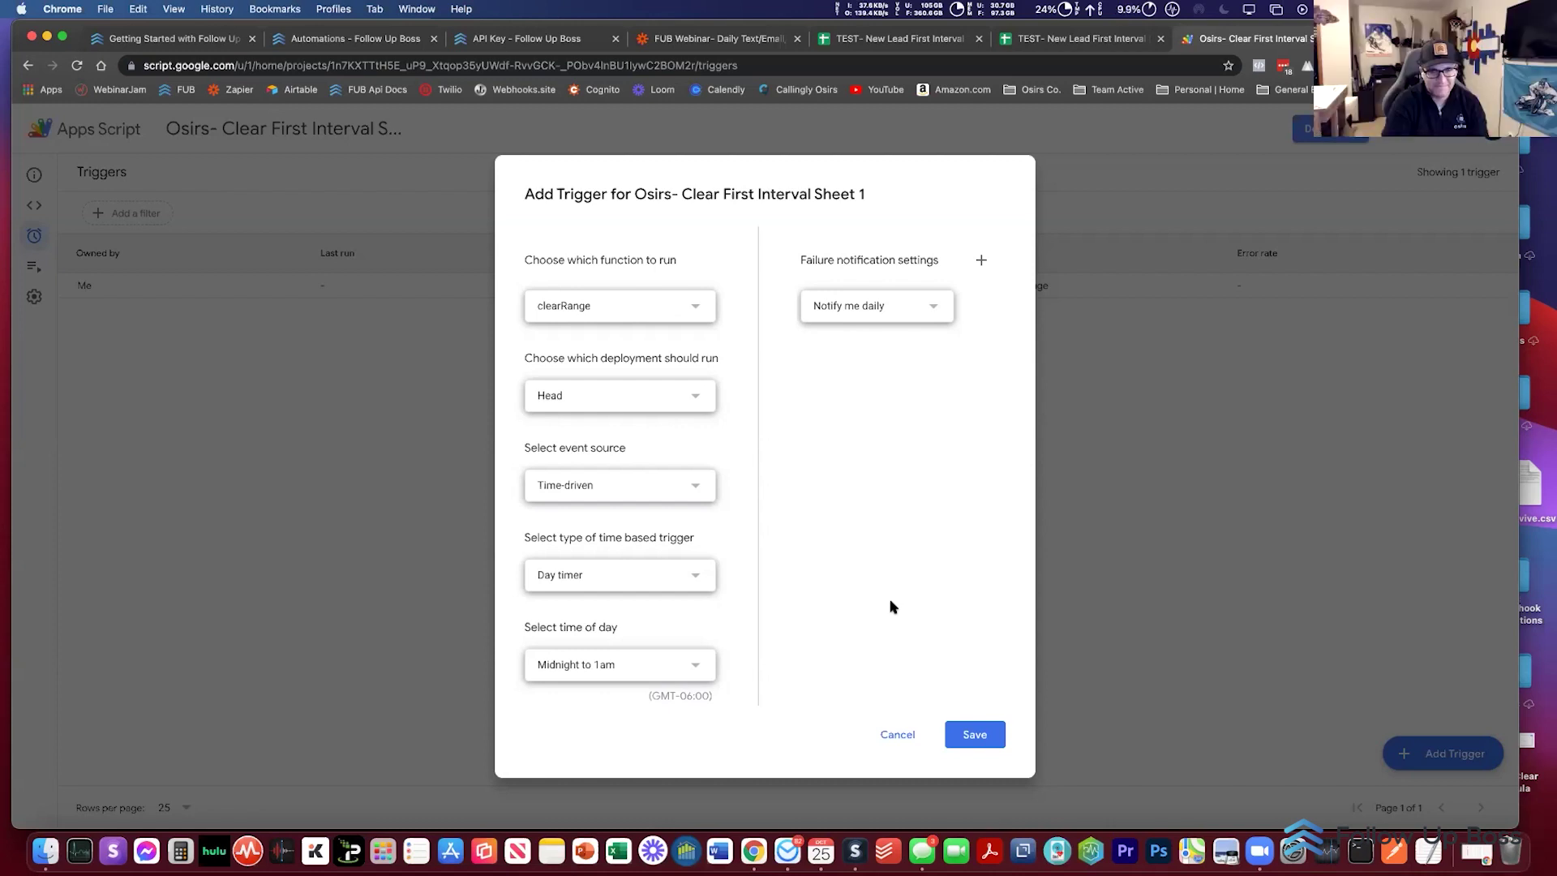
left_click(895, 735)
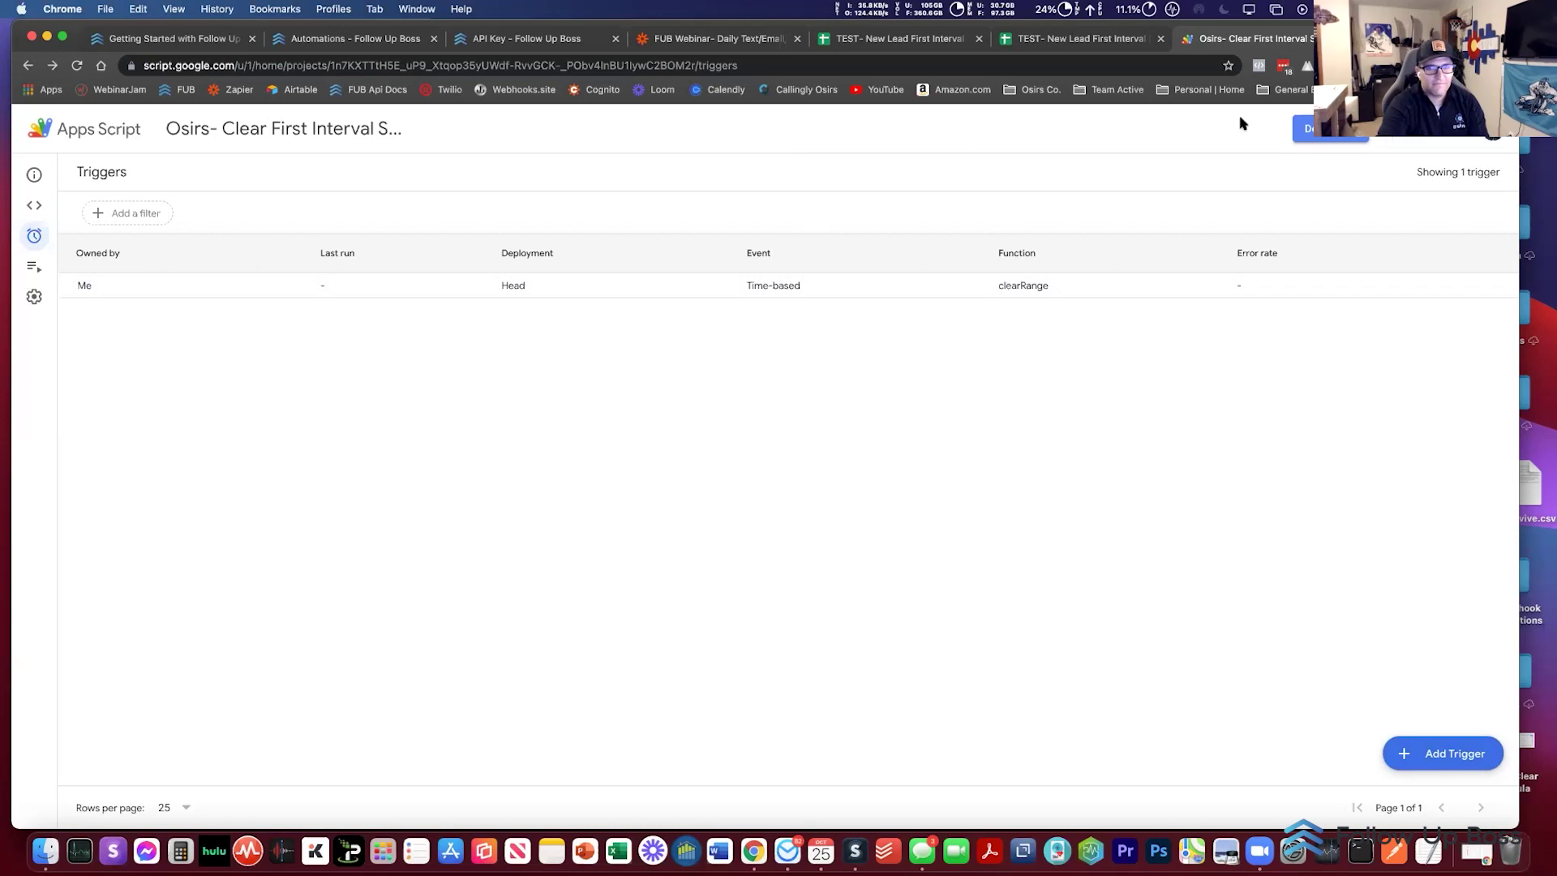
Step: Switch back to the daily lead report zap in Zapier
left_click(693, 42)
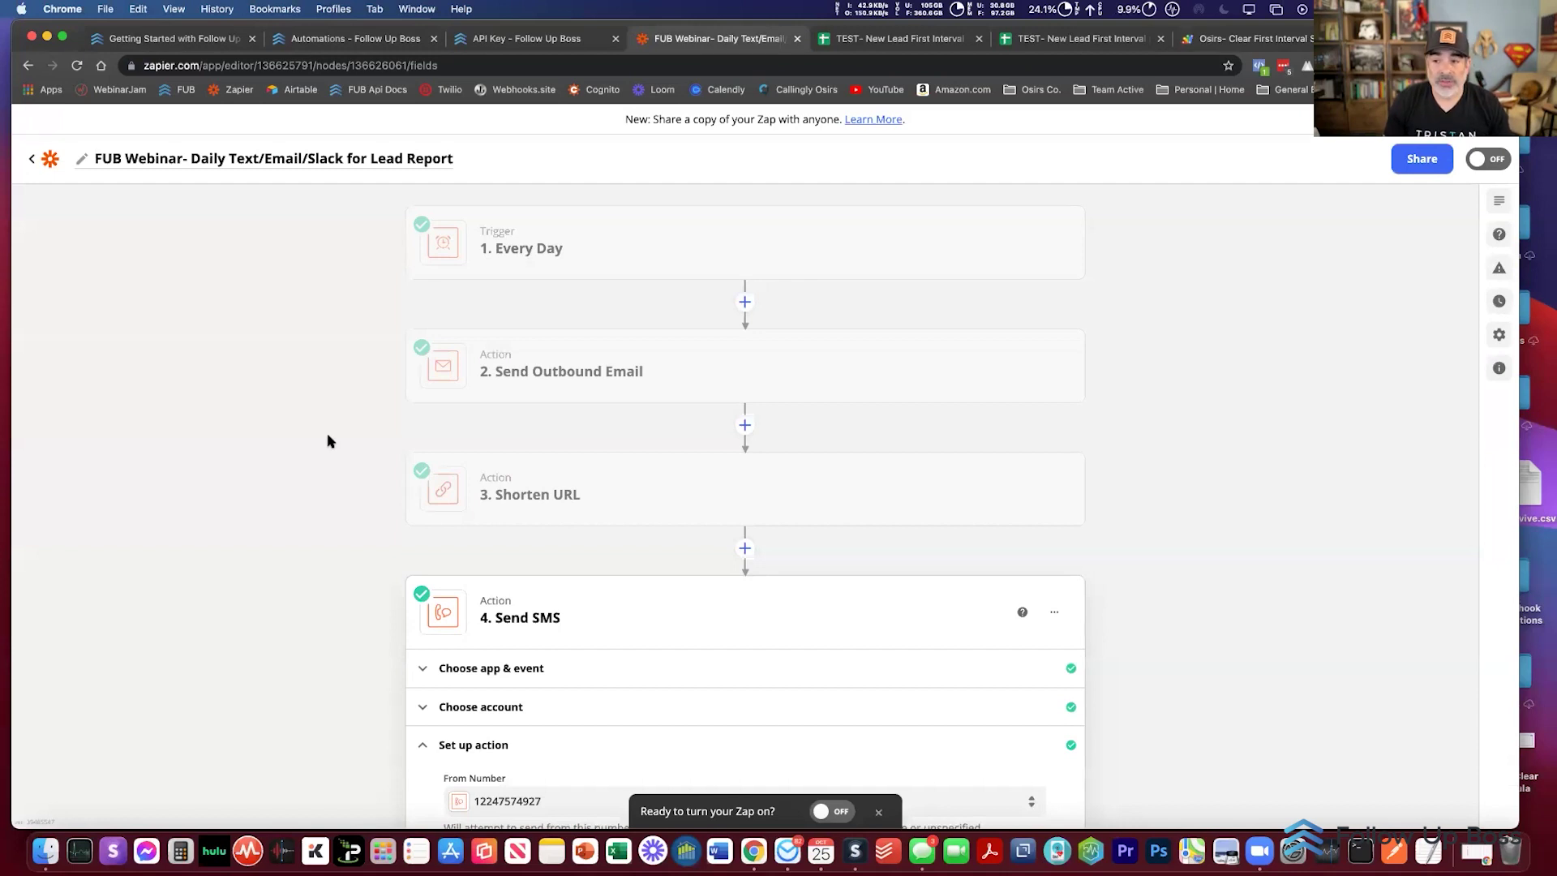
Step: Switch to the New Lead First Interval Reporting spreadsheet and examine its TOTALS block beside the lead columns
left_click(1072, 47)
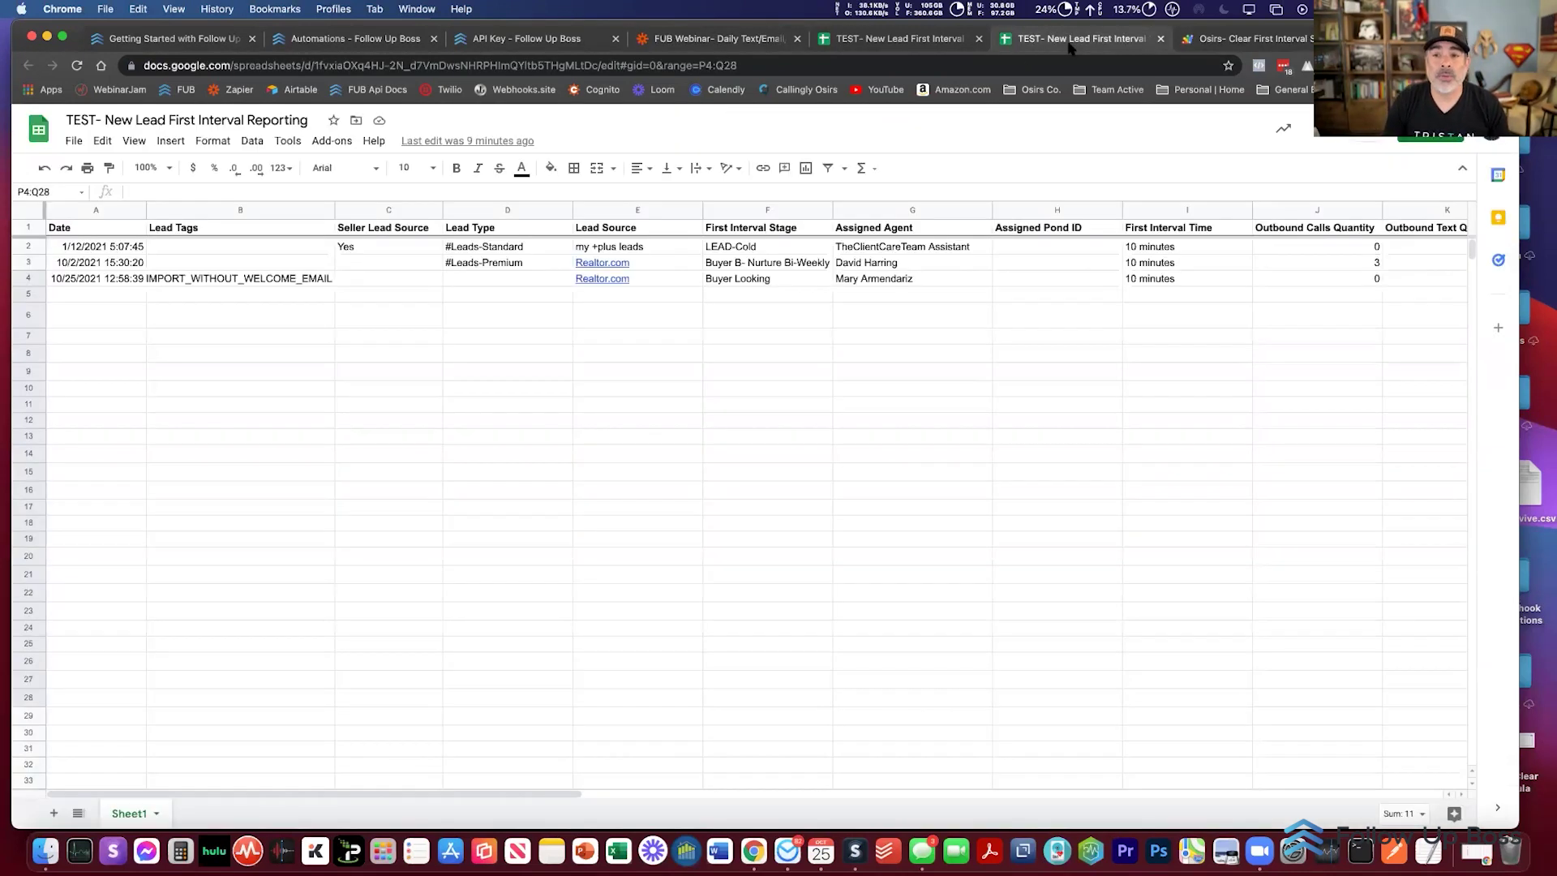
scroll(919, 358, "right", 10)
scroll(919, 358, "right", 7)
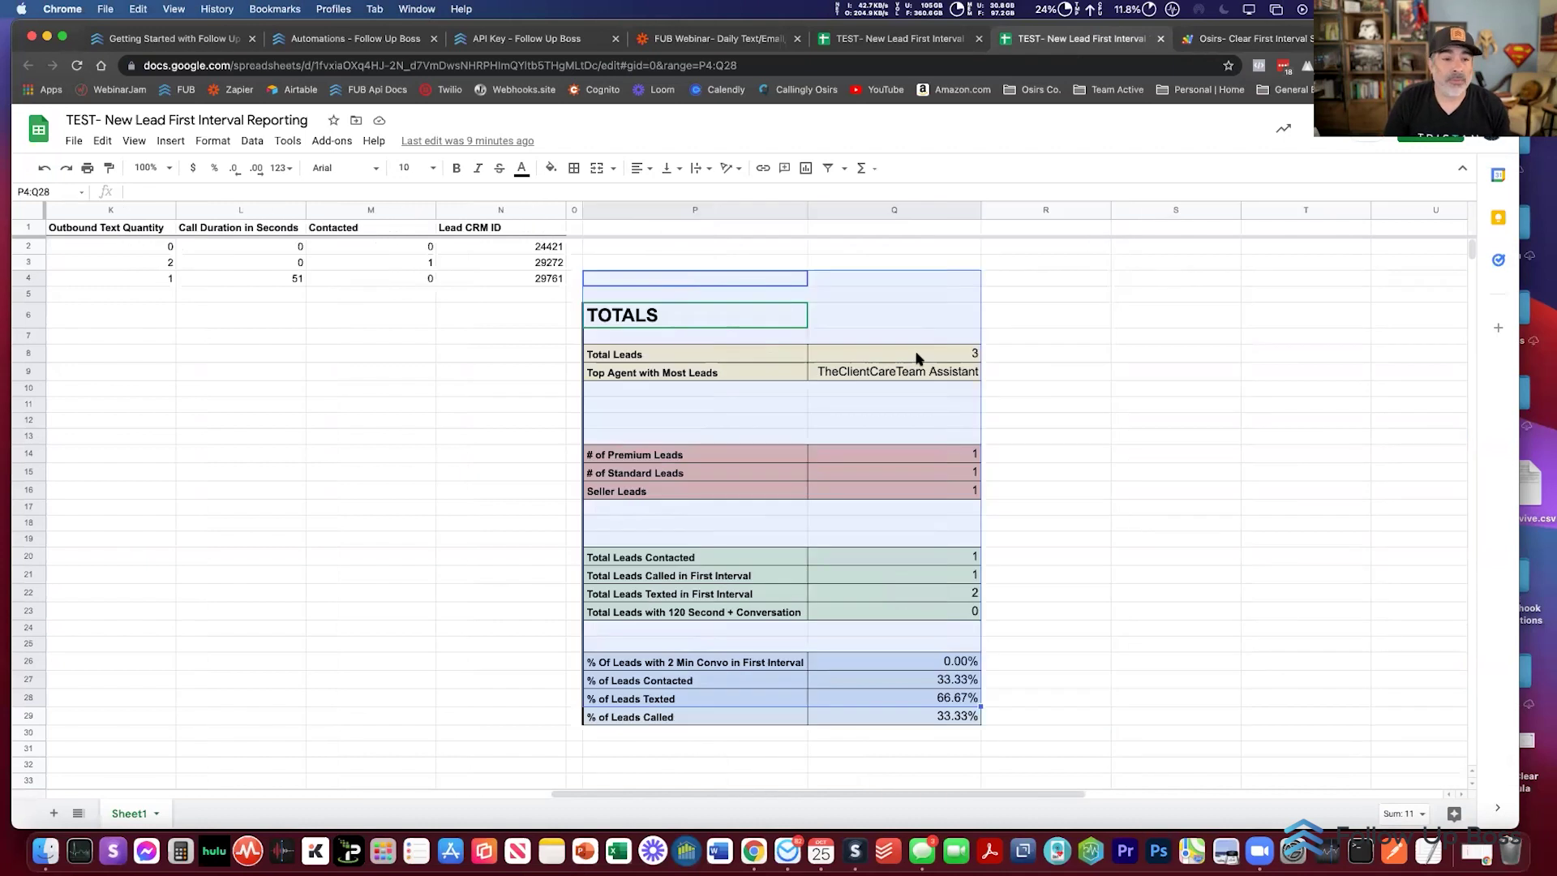
left_click(911, 405)
left_click(403, 456)
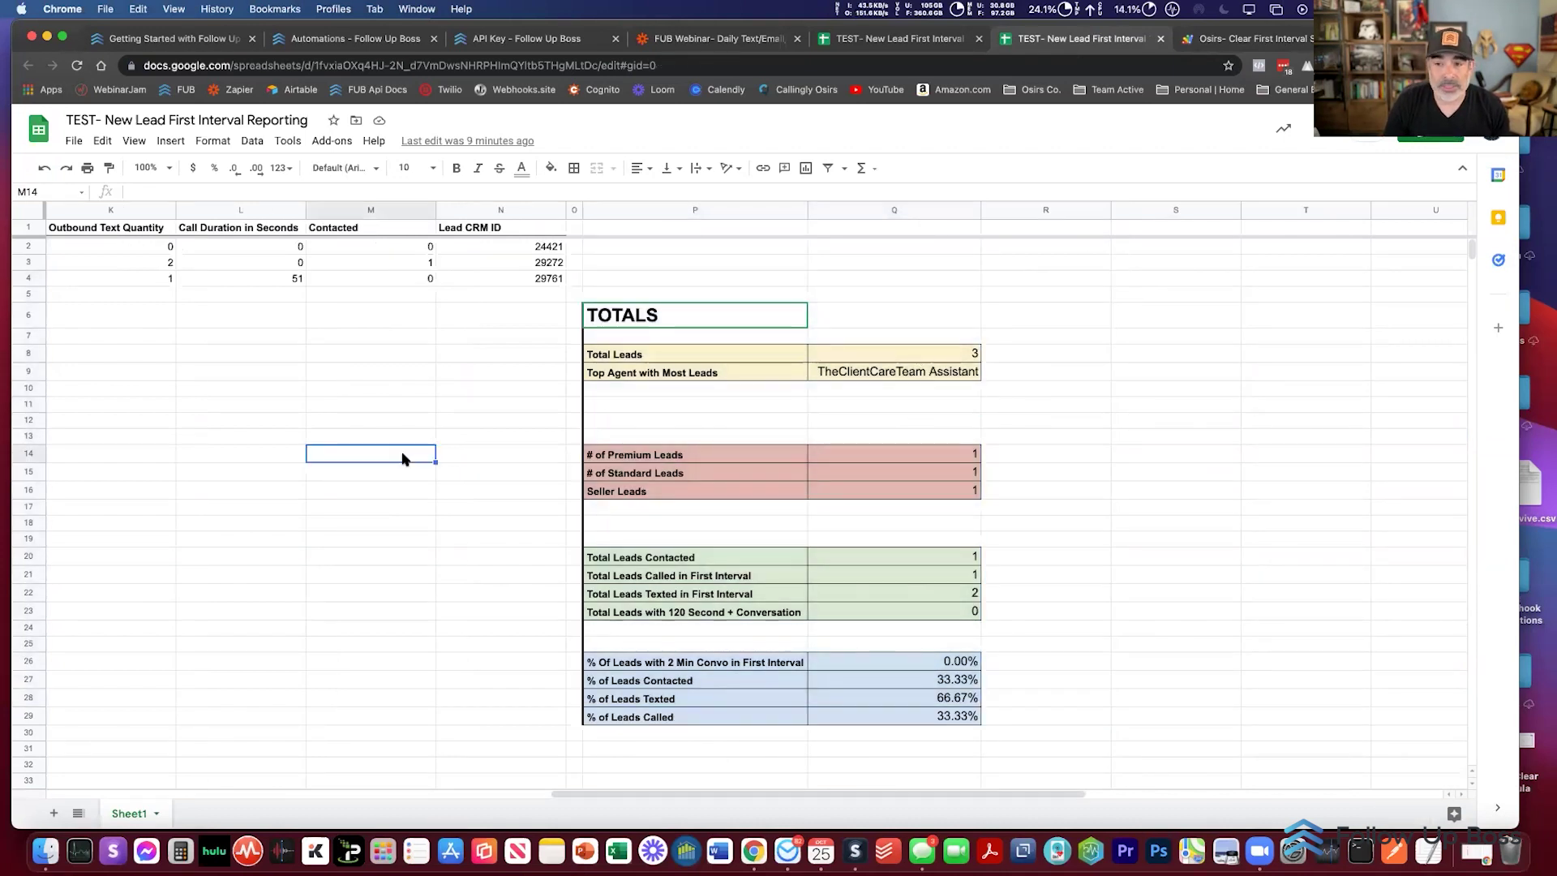
scroll(403, 459, "down", 1)
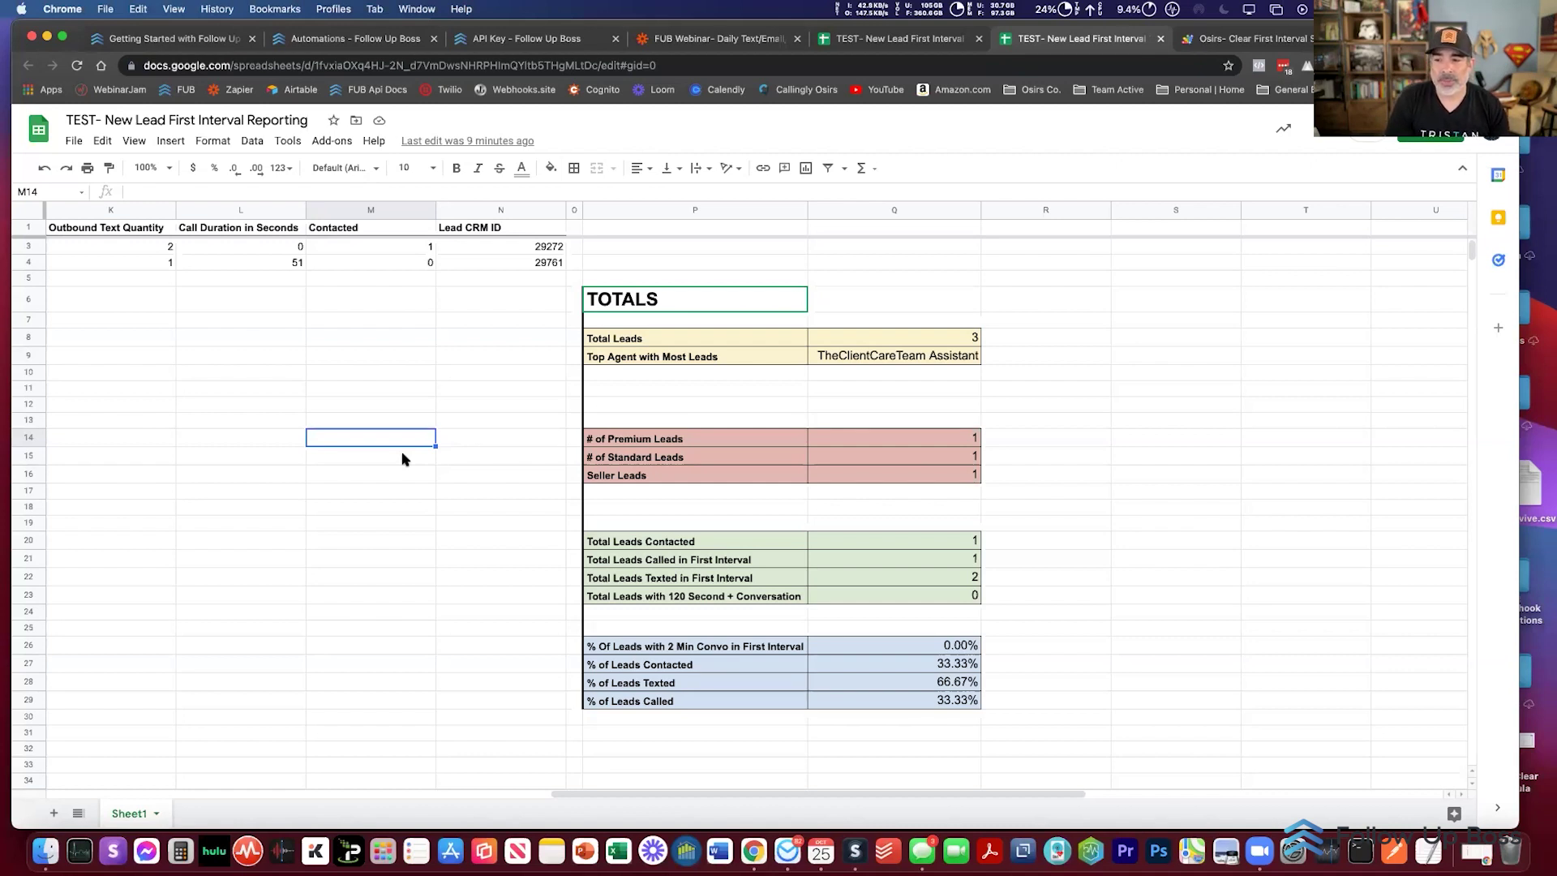
Step: Open the osirs.co website in a new browser tab
key("super+t")
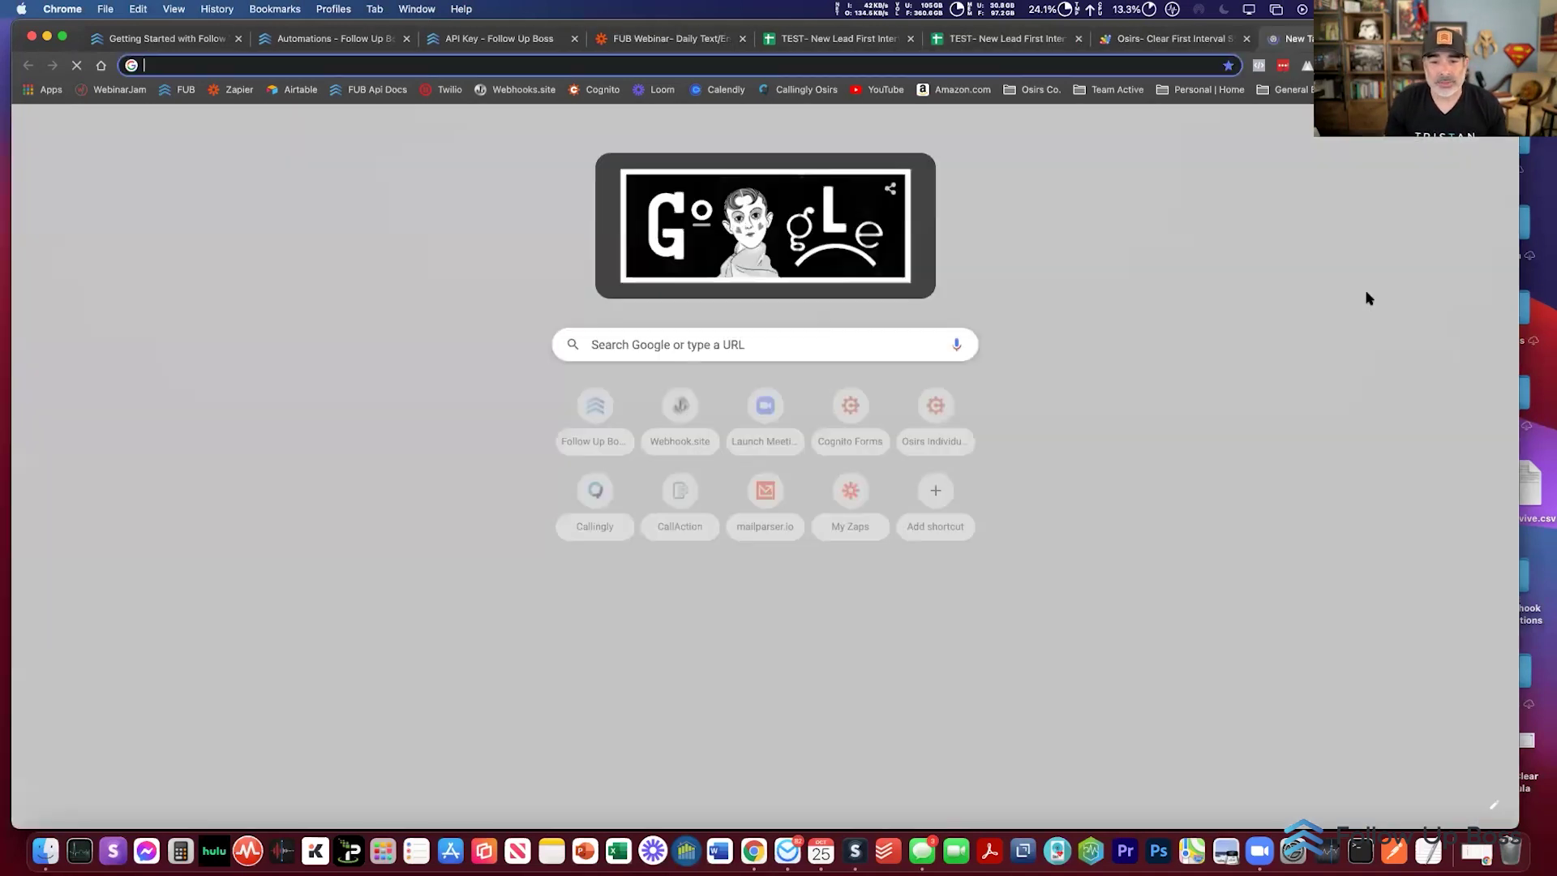
type("Osirs.co")
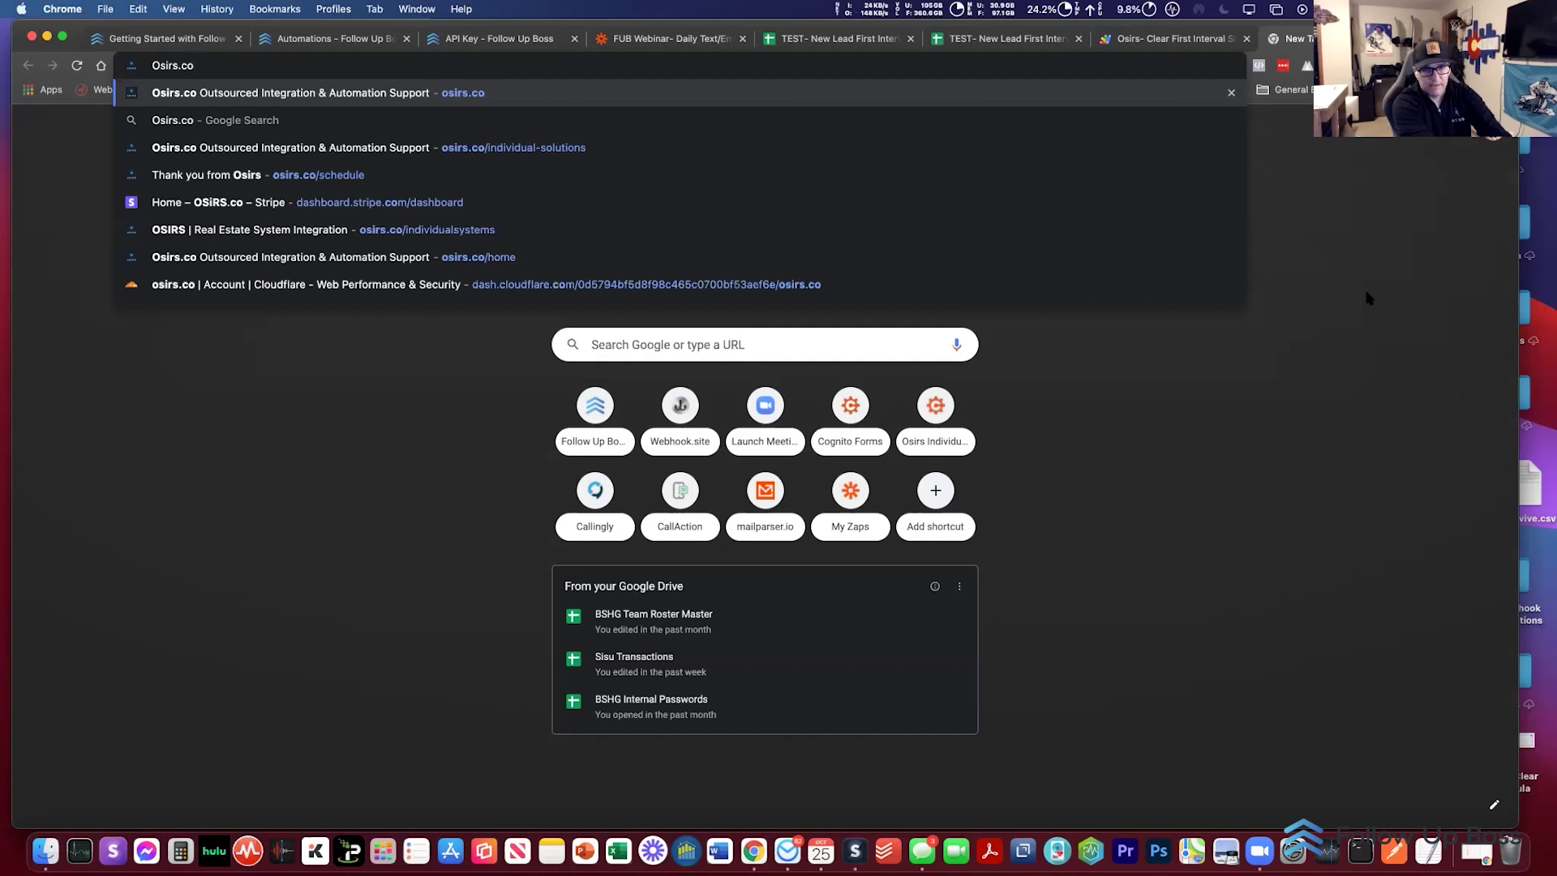
key("Return")
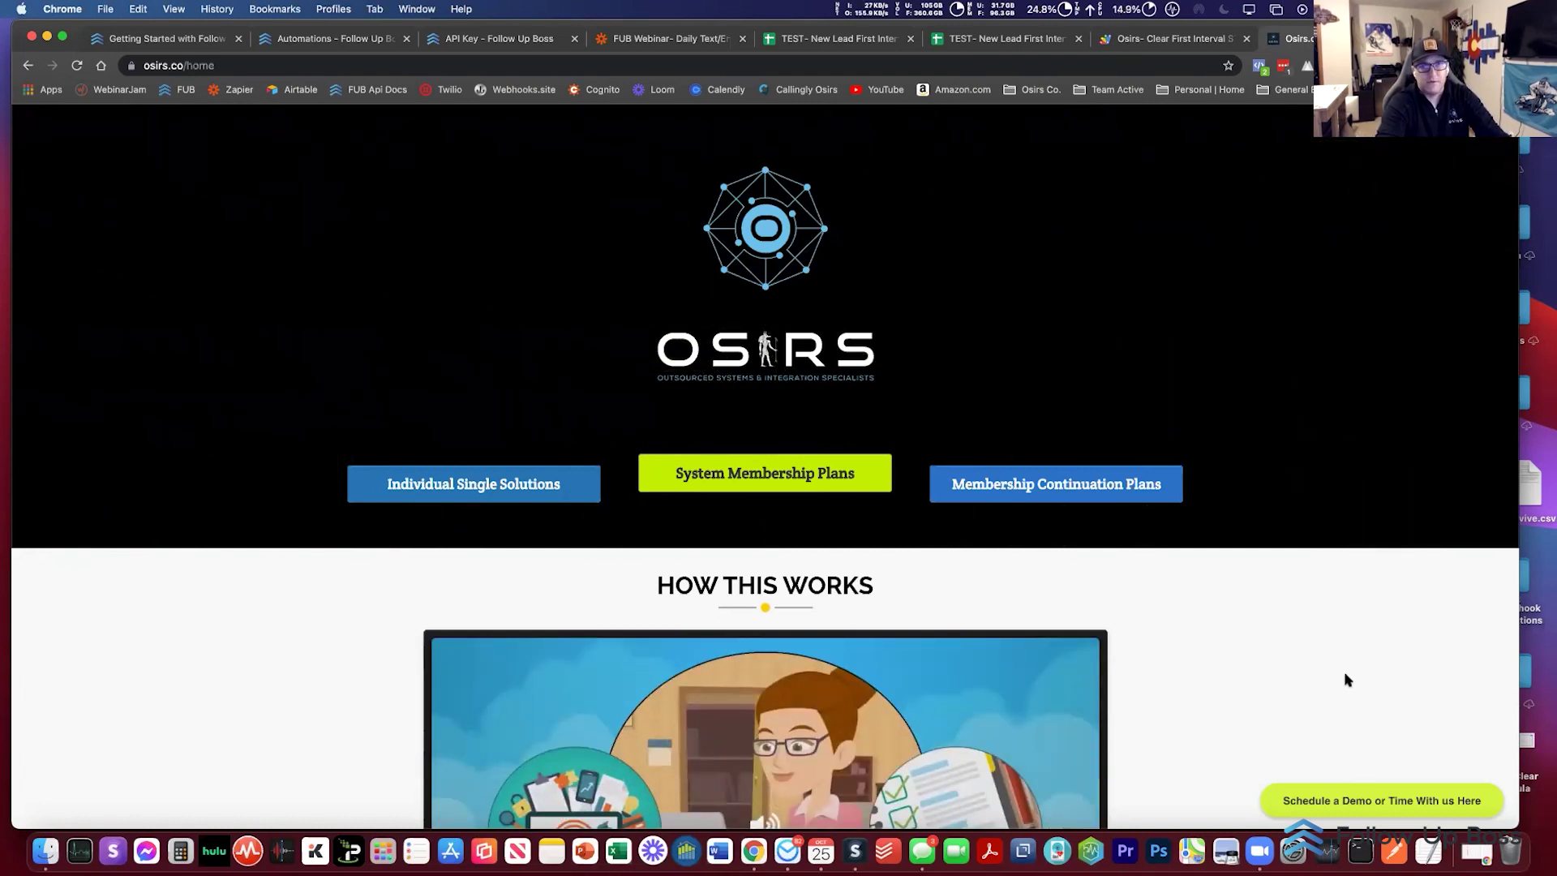
Step: Return to the New Lead First Interval Reporting spreadsheet and review its lead data columns and totals again
left_click(997, 38)
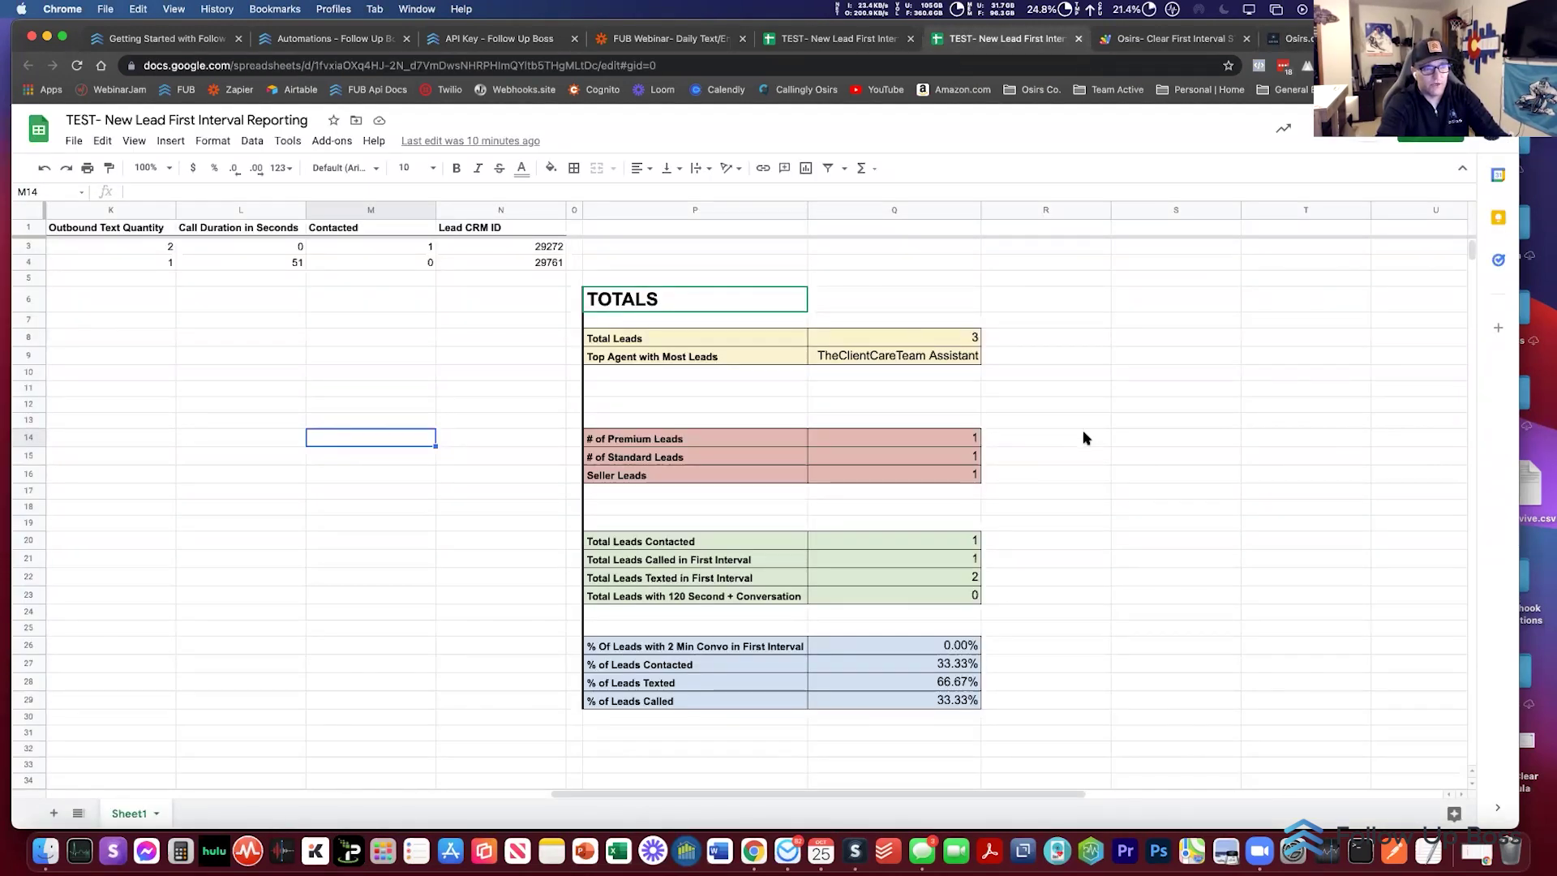
left_click(1084, 437)
left_click(692, 388)
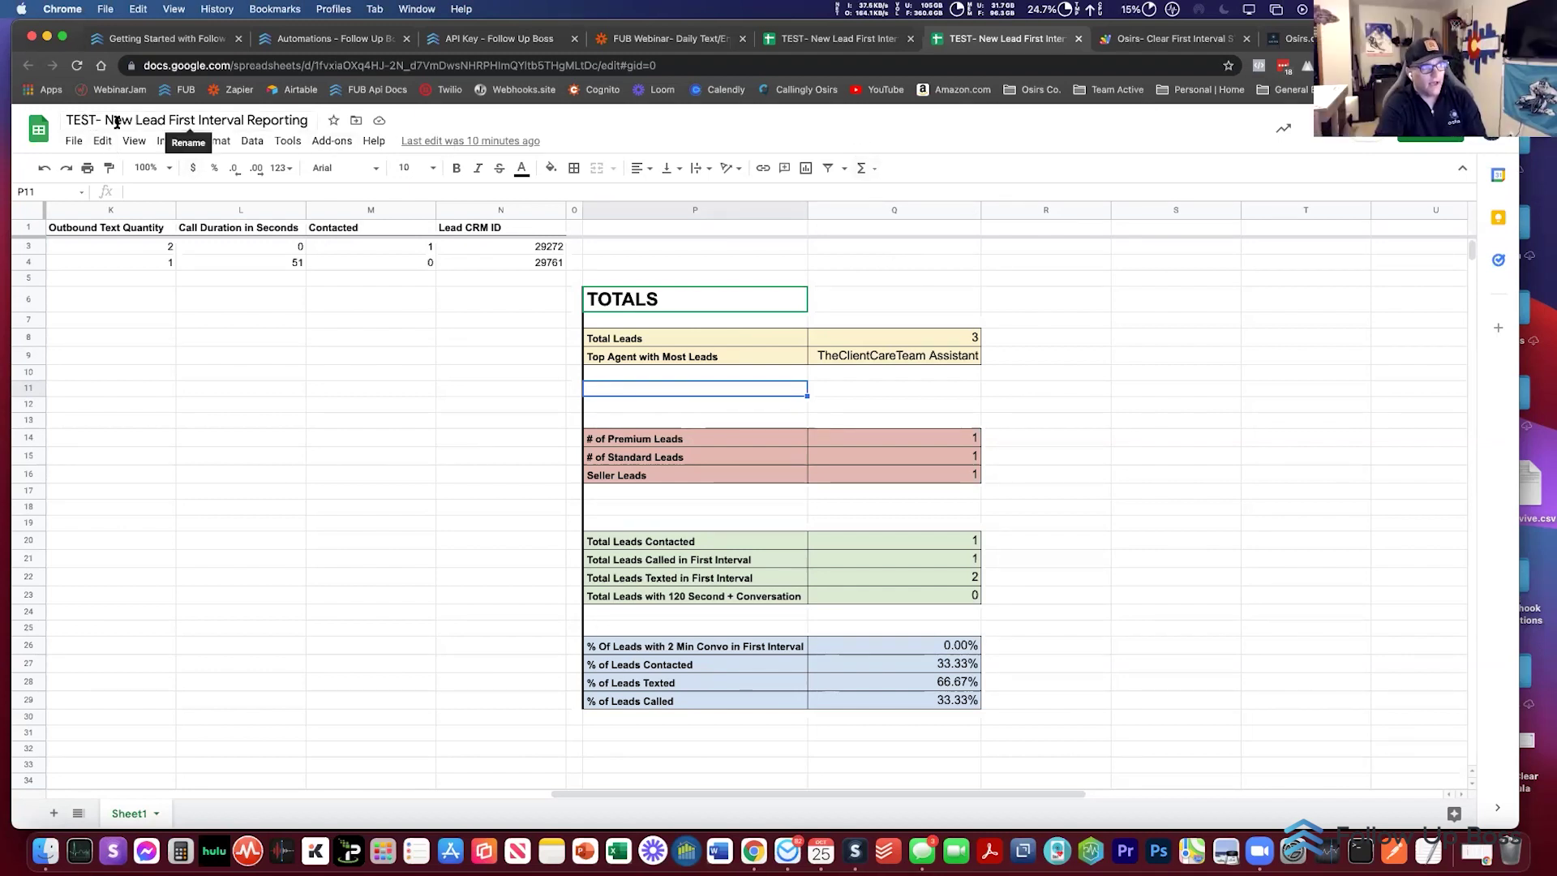
scroll(448, 556, "left", 10)
scroll(448, 556, "right", 9)
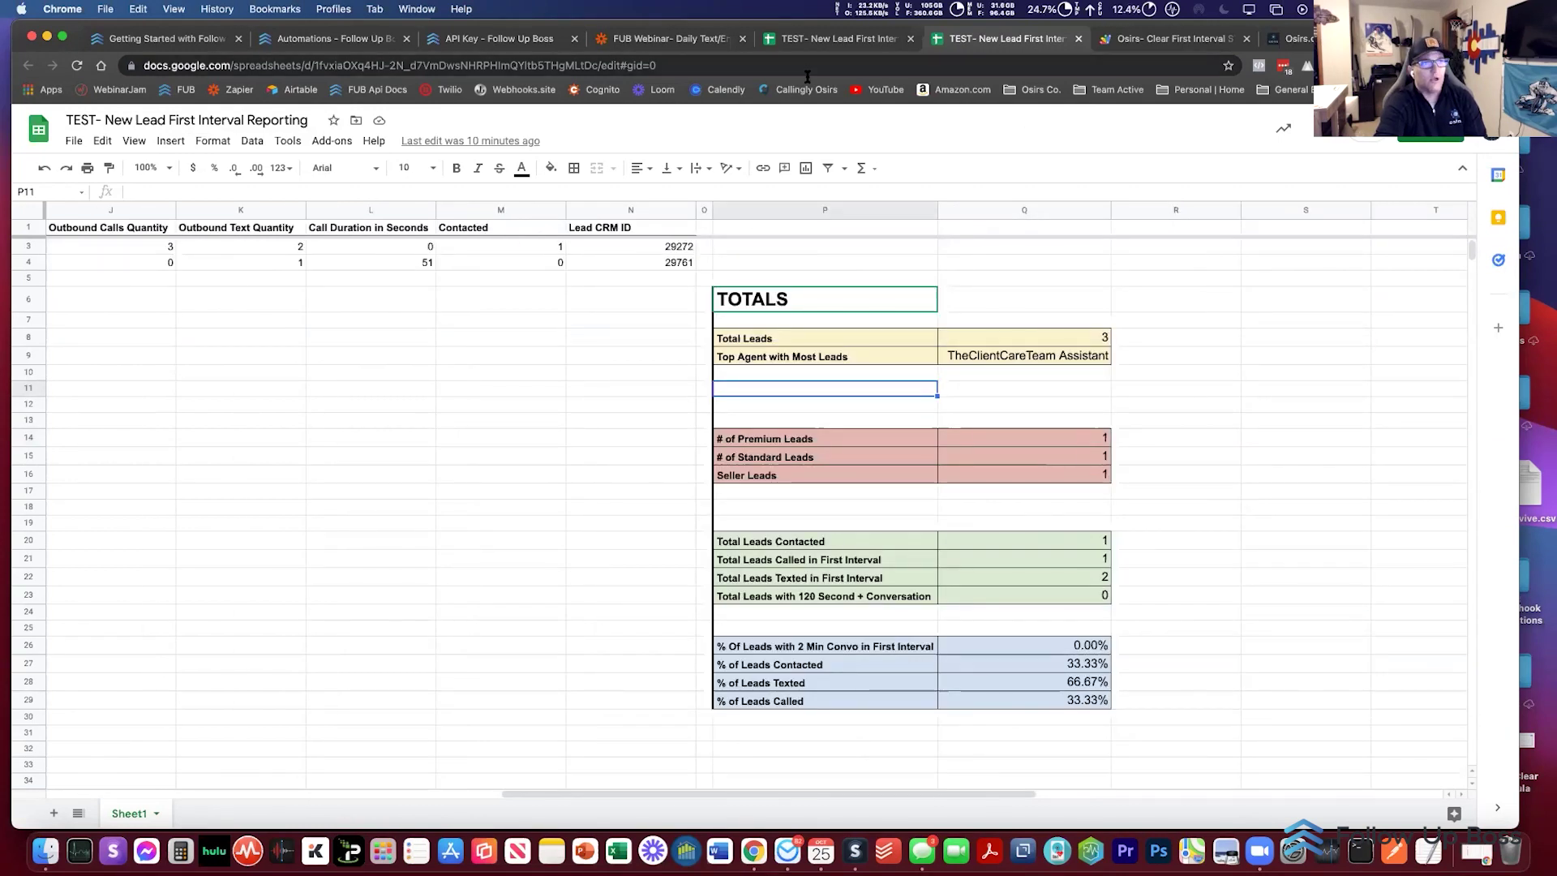
Step: Revisit the daily lead report zap and the clearRange script's code, and close the Apps Script project
left_click(648, 38)
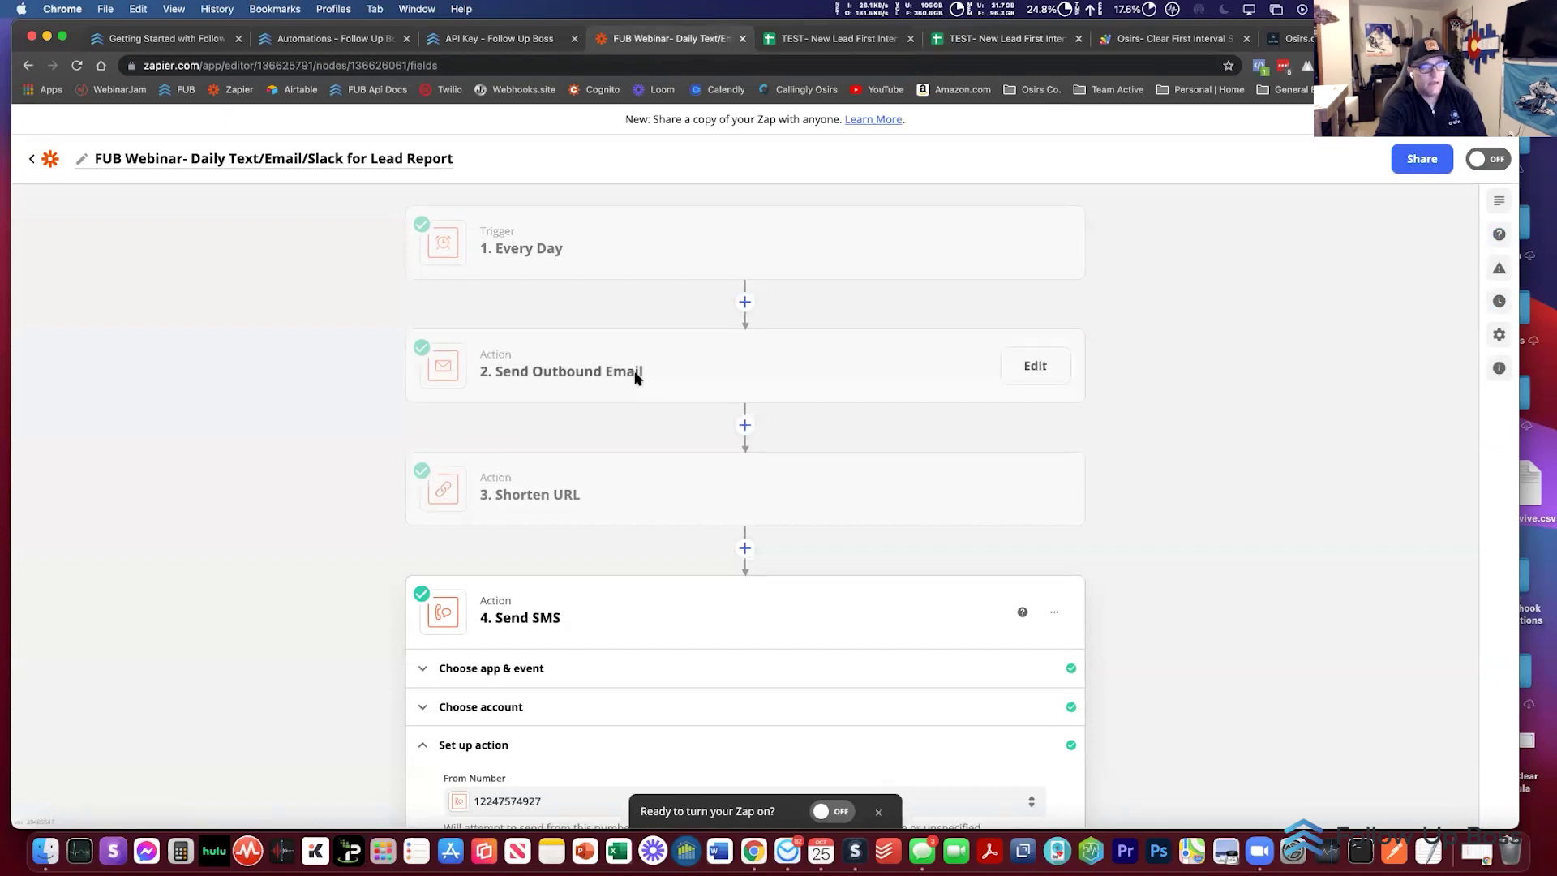
left_click(1167, 40)
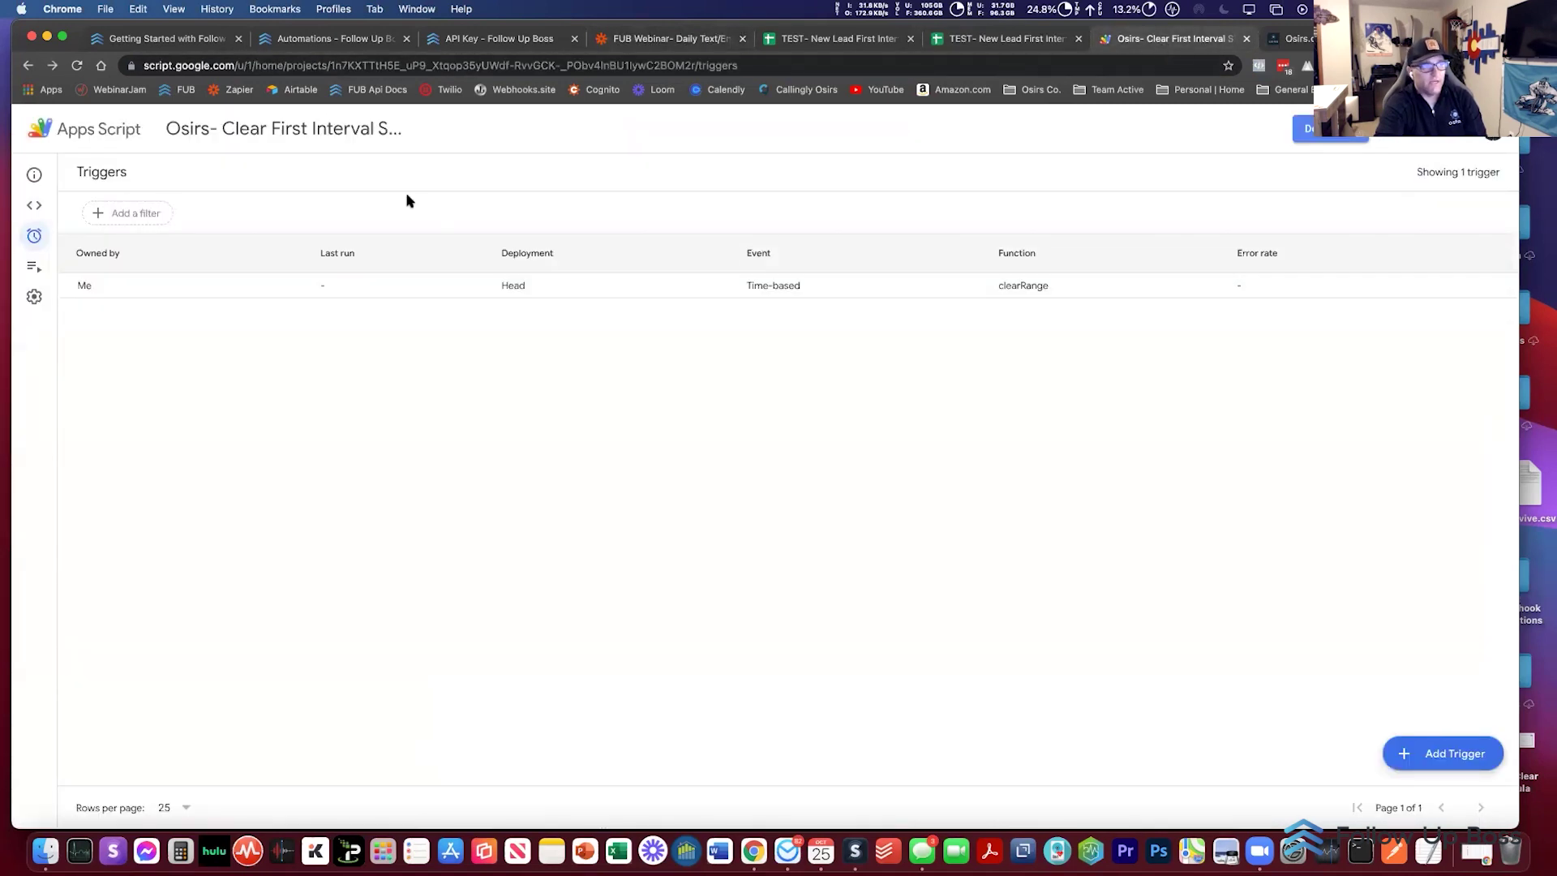
left_click(34, 205)
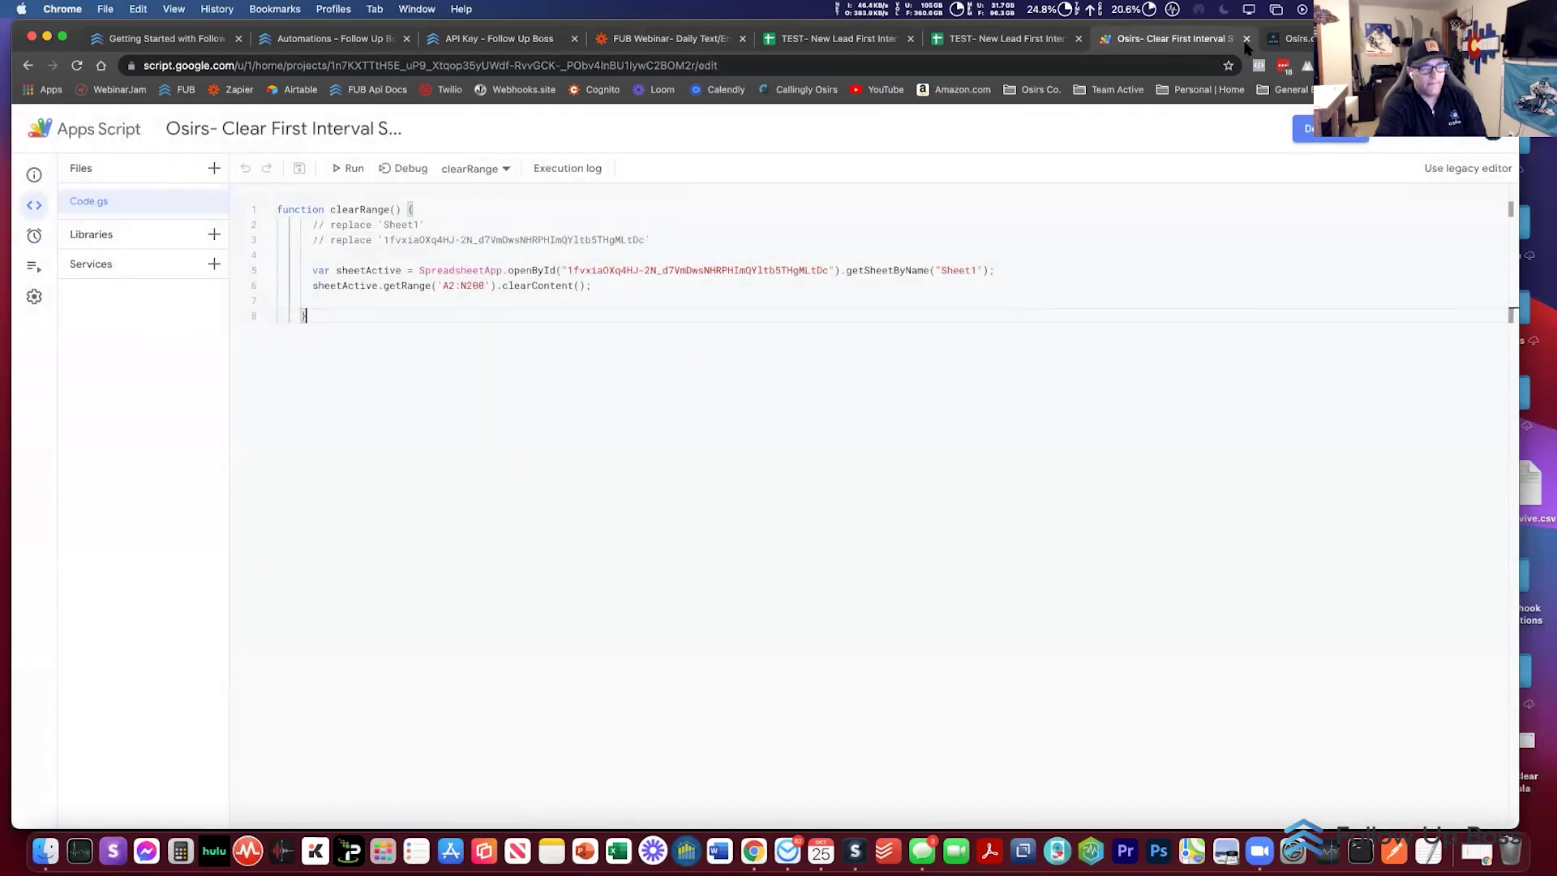
key("super+w")
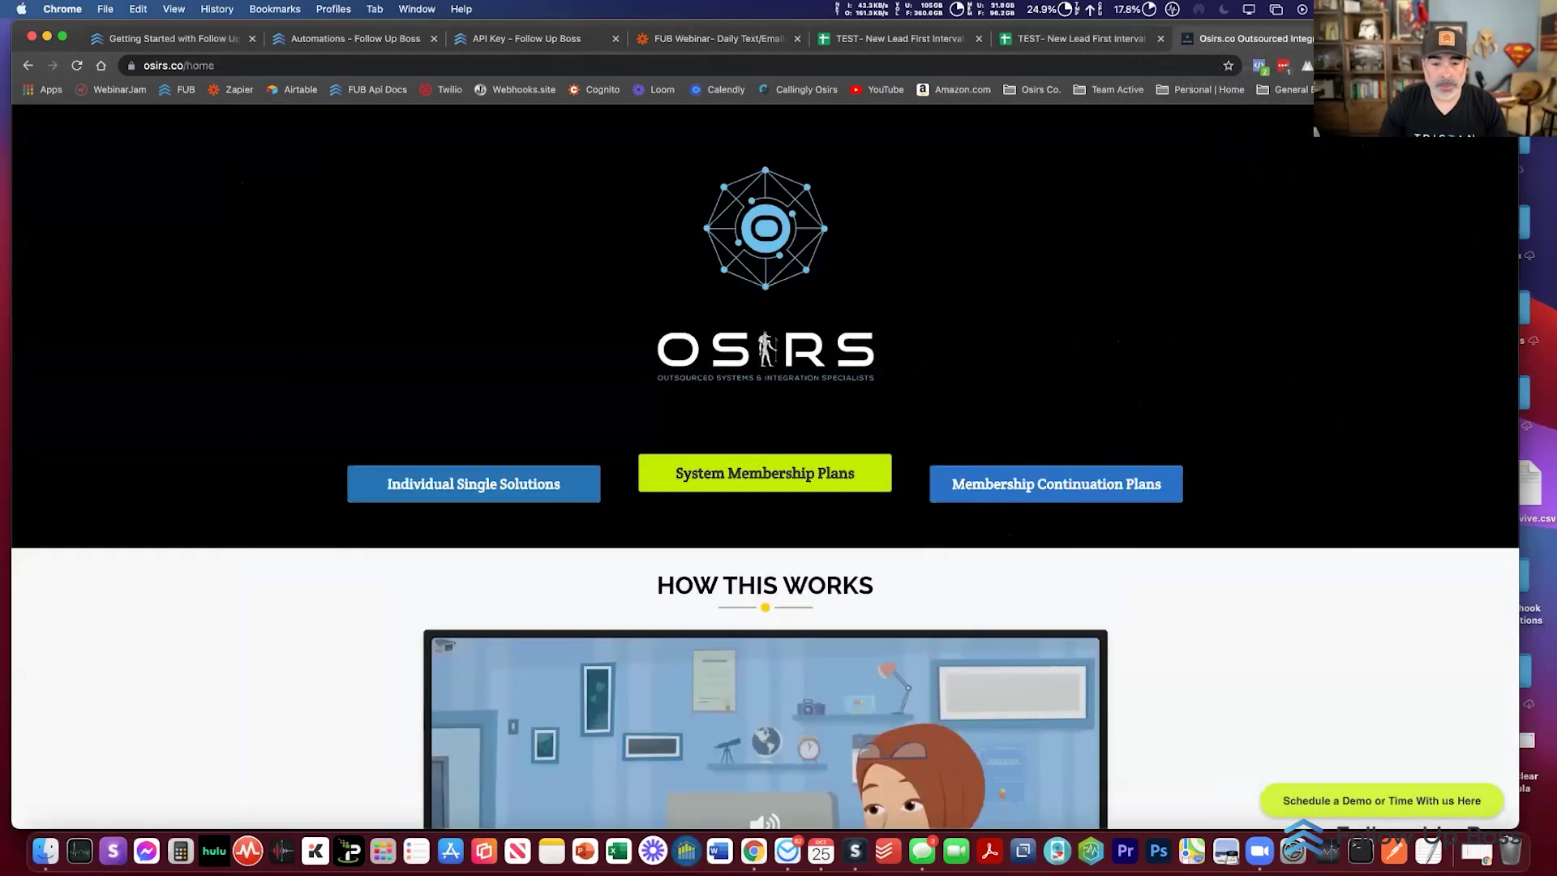